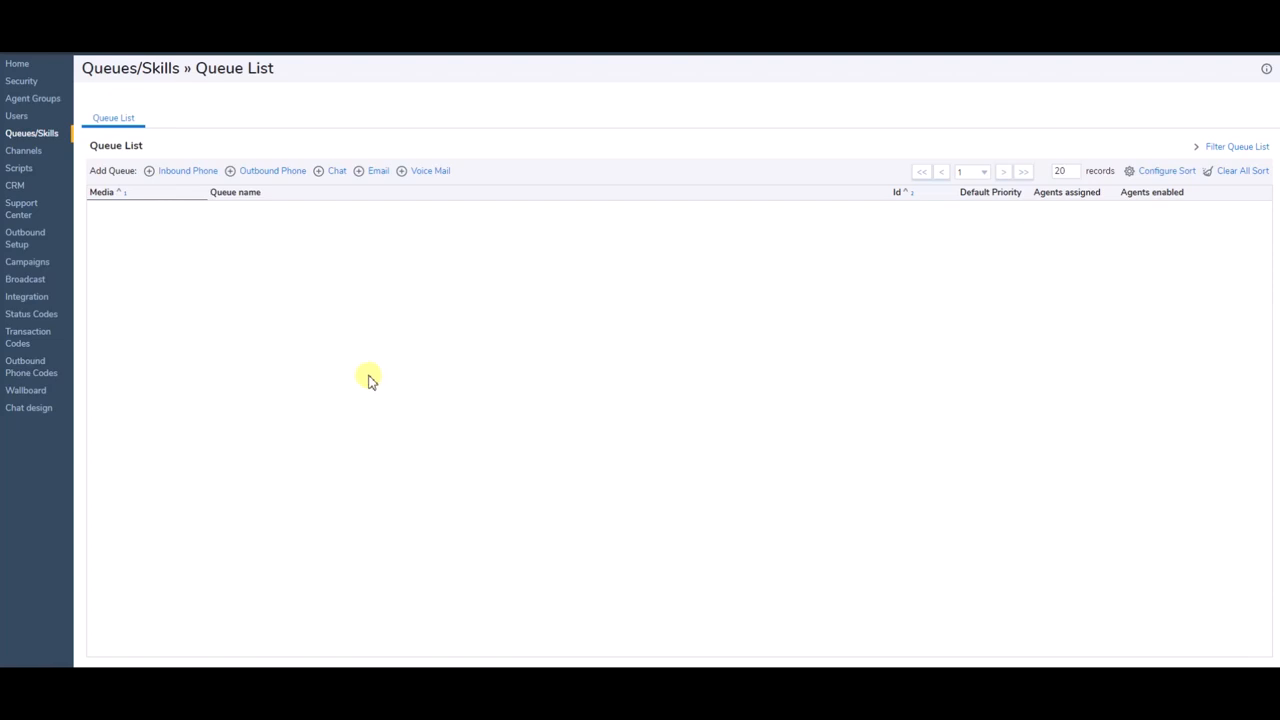
- Add and save an outbound phone queue named "CD Example" with a 30-second post-processing timeout and 100% voice recording
{"action": "left_click", "coordinate": [50, 130]}
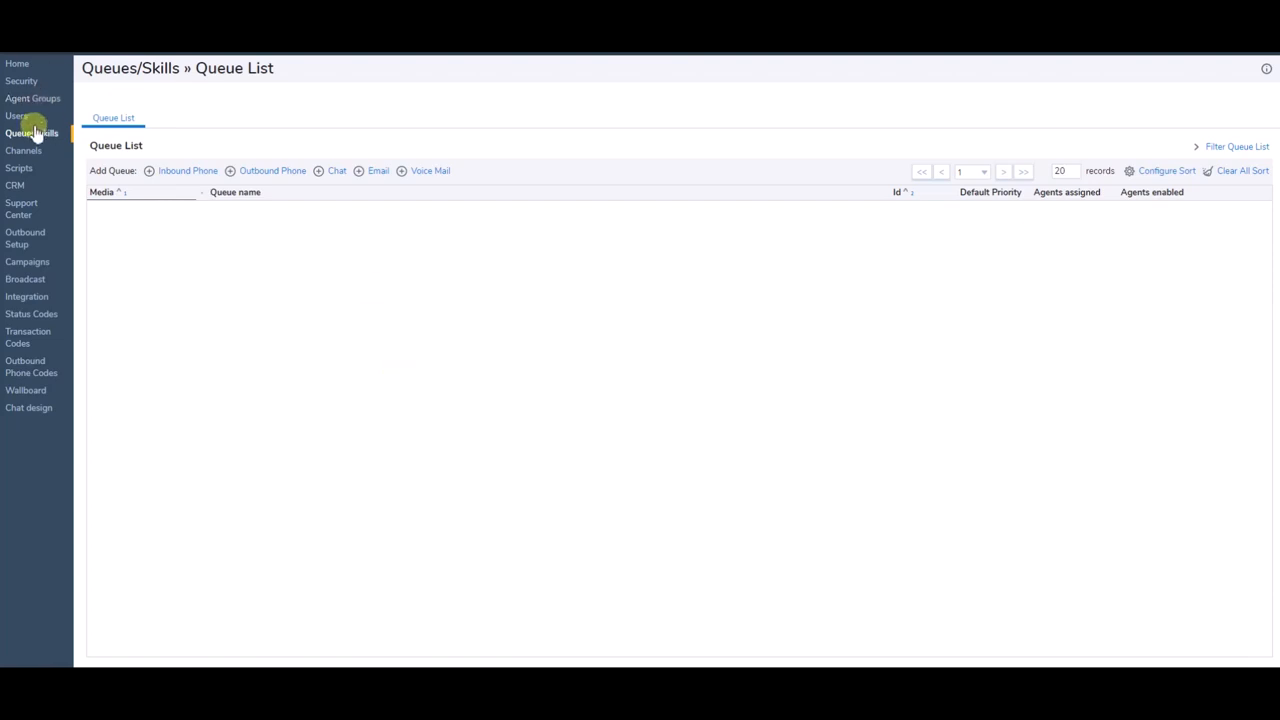
{"action": "left_click", "coordinate": [272, 172]}
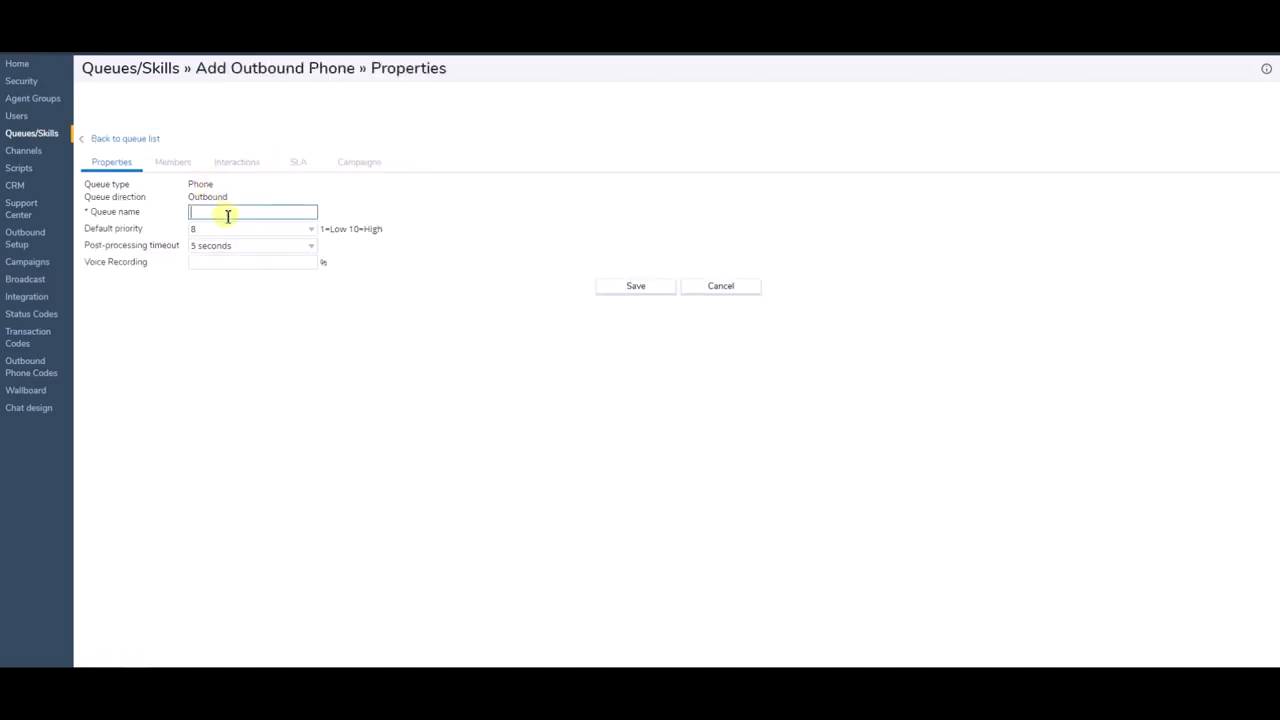
{"action": "type", "text": "CD Example"}
{"action": "left_click", "coordinate": [313, 250]}
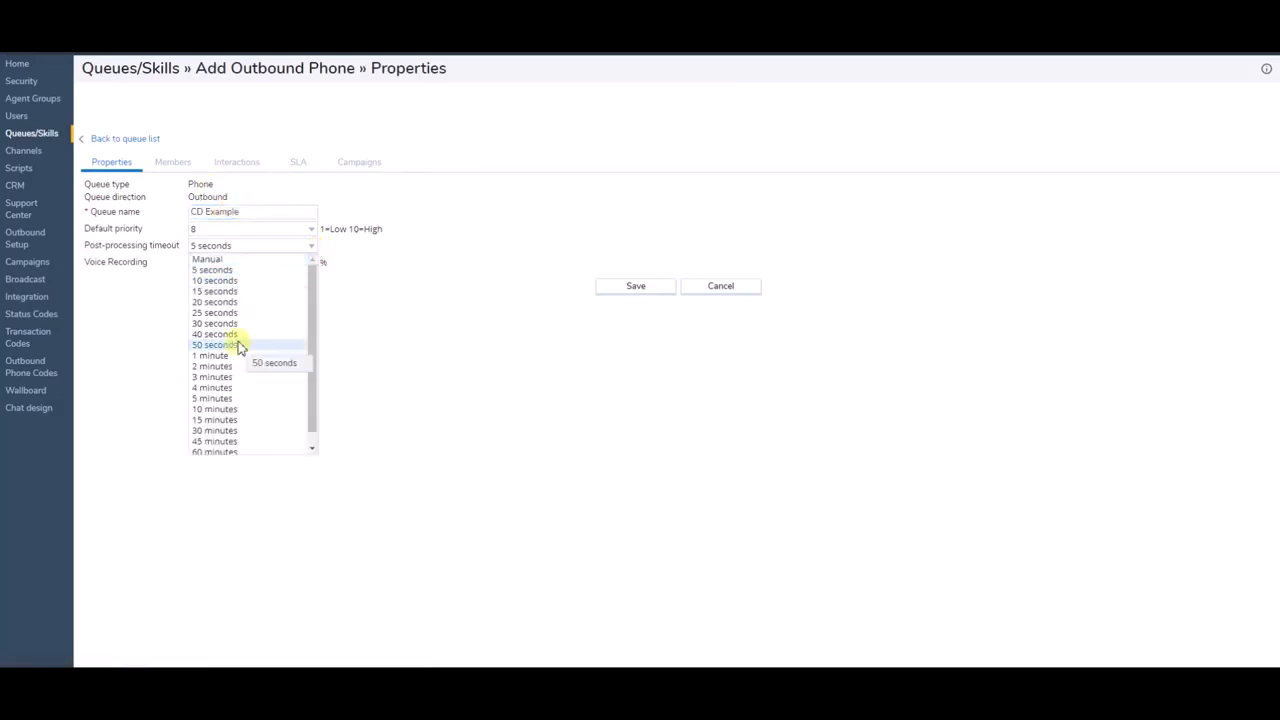
{"action": "left_click", "coordinate": [246, 325]}
{"action": "left_click", "coordinate": [251, 261]}
{"action": "type", "text": "100"}
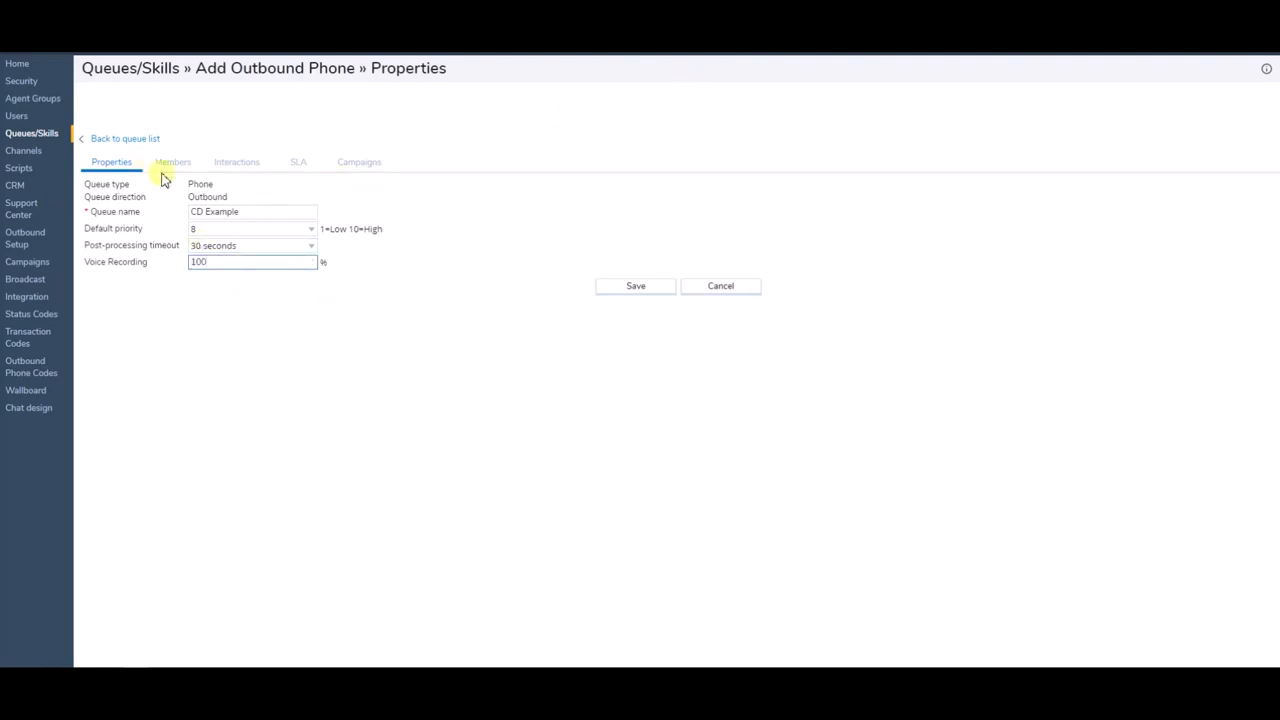
{"action": "left_click", "coordinate": [638, 288]}
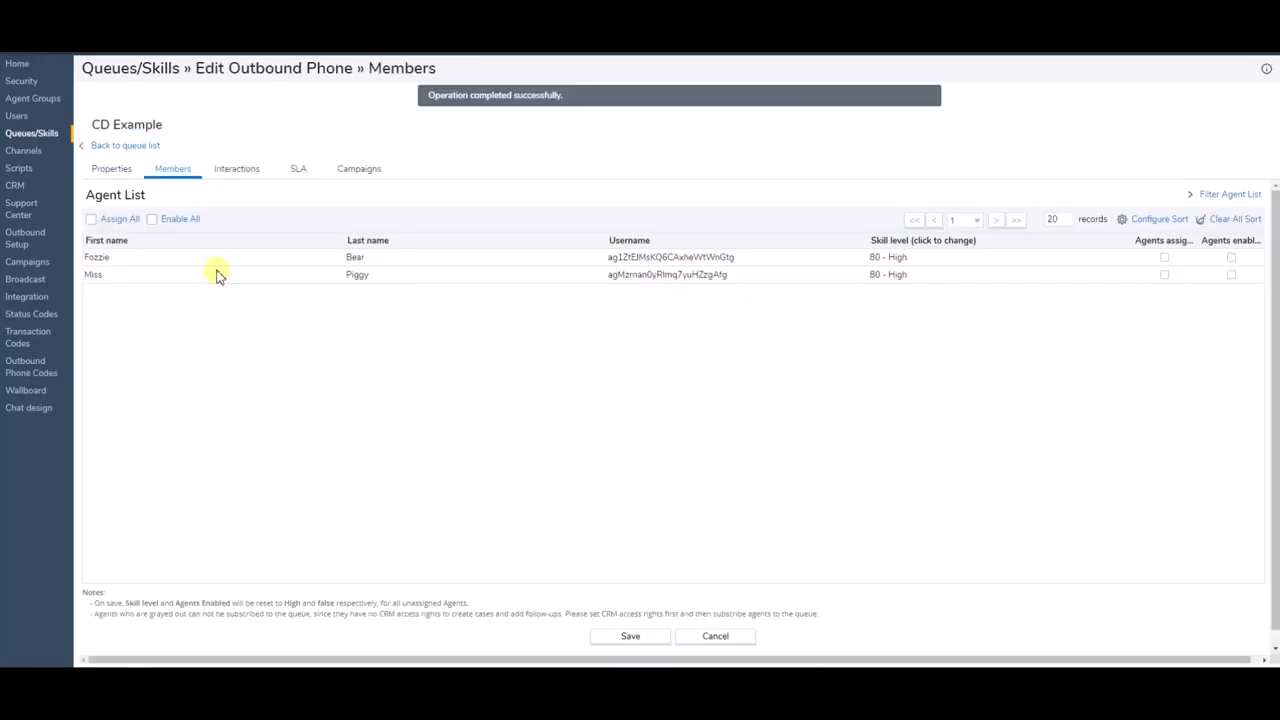
- Assign and enable all listed agents as members of the CD Example queue and save the membership
{"action": "left_click", "coordinate": [91, 219]}
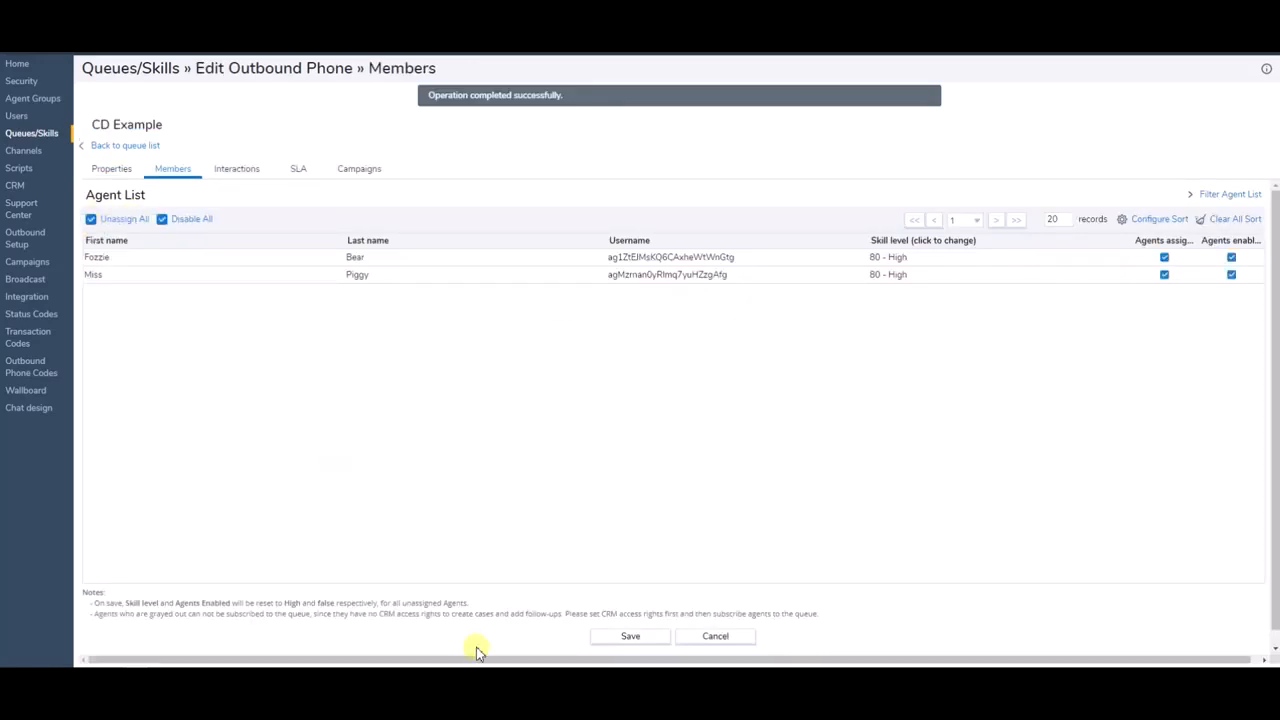
{"action": "left_click", "coordinate": [629, 637]}
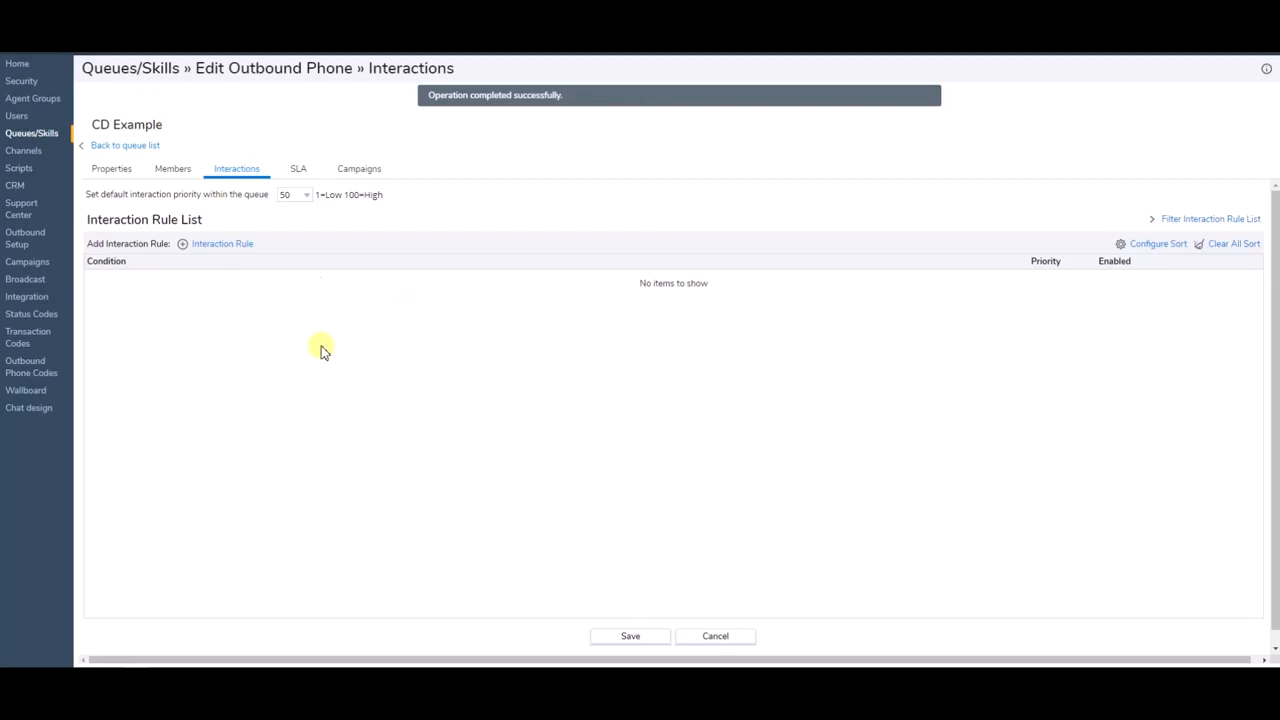
- Create and save a new inbound phone script named "CB Example"
{"action": "left_click", "coordinate": [29, 169]}
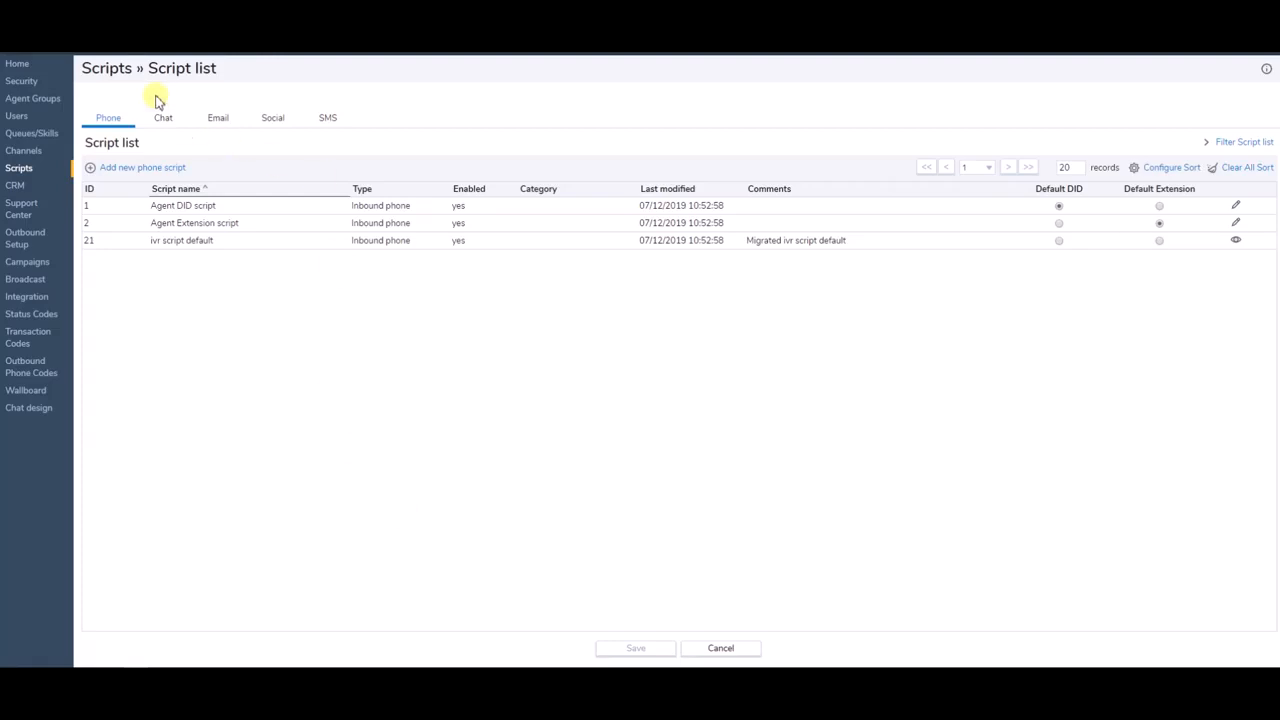
{"action": "left_click", "coordinate": [145, 172]}
{"action": "left_click", "coordinate": [238, 214]}
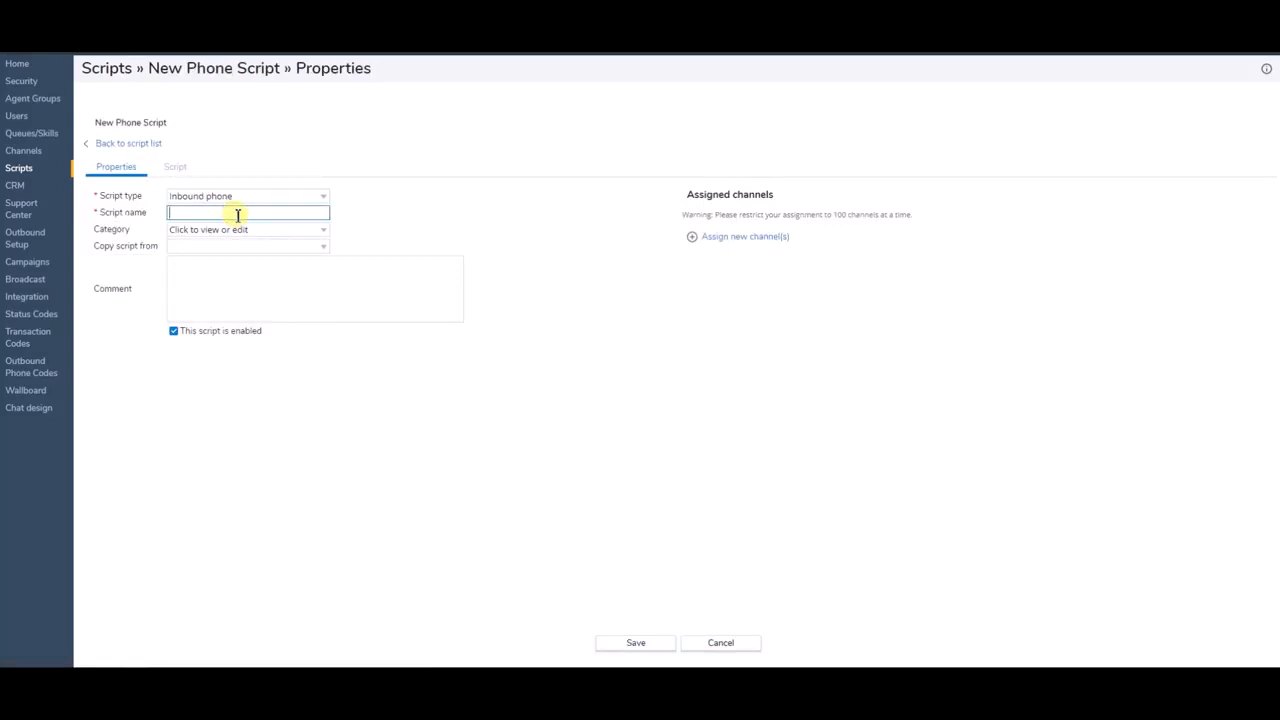
{"action": "type", "text": "CB Example"}
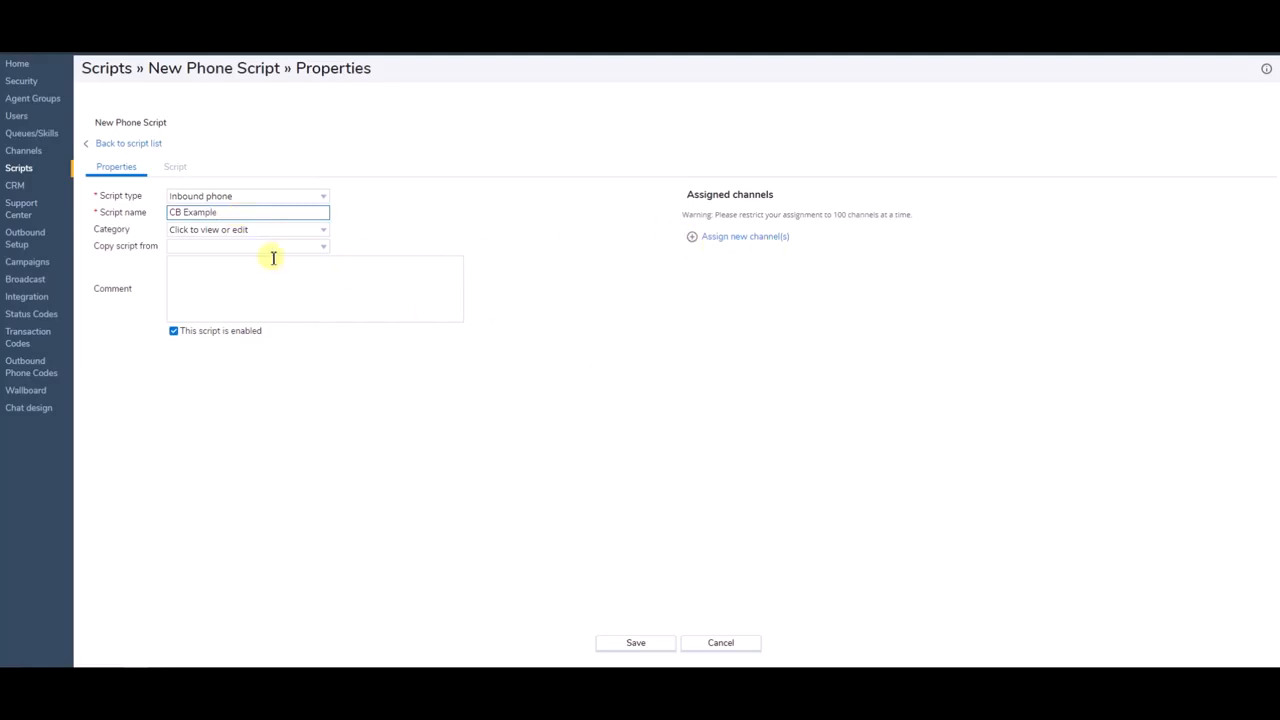
{"action": "left_click", "coordinate": [641, 645]}
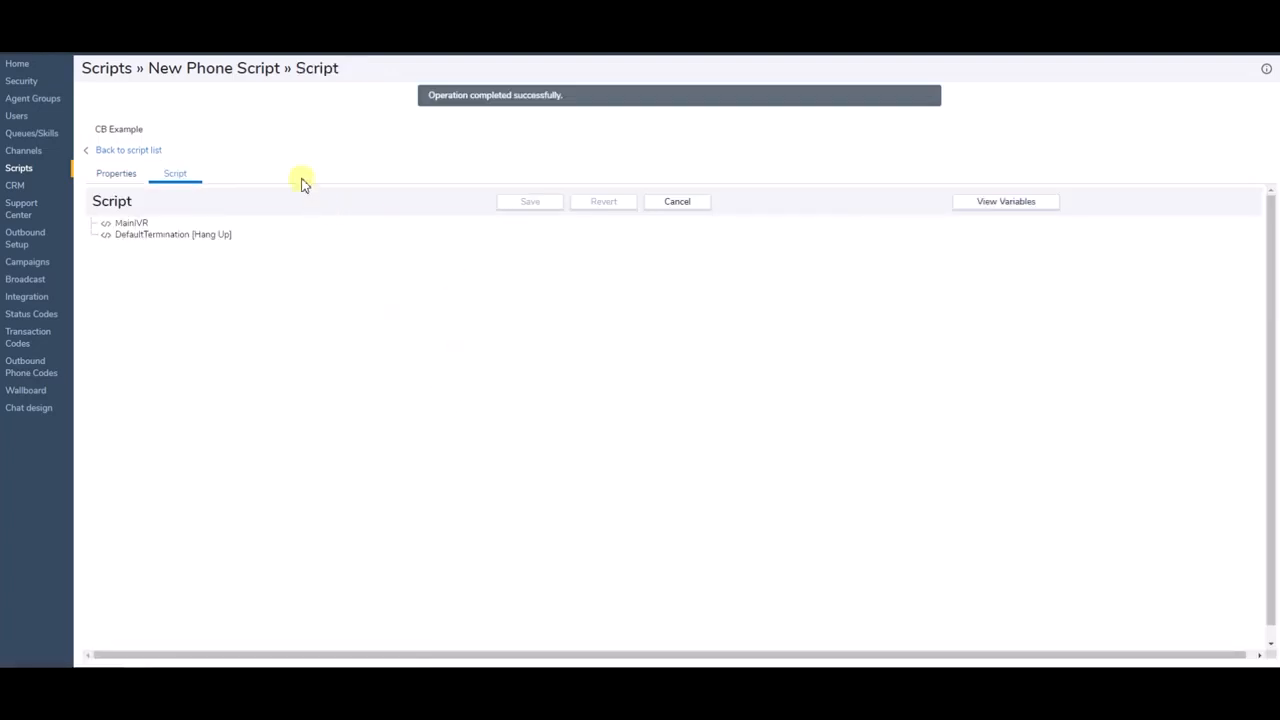
- Insert a Schedule object under MainIVR, tagged "defualt" and using the Default Schedule
{"action": "left_click", "coordinate": [131, 223]}
{"action": "left_click", "coordinate": [169, 224]}
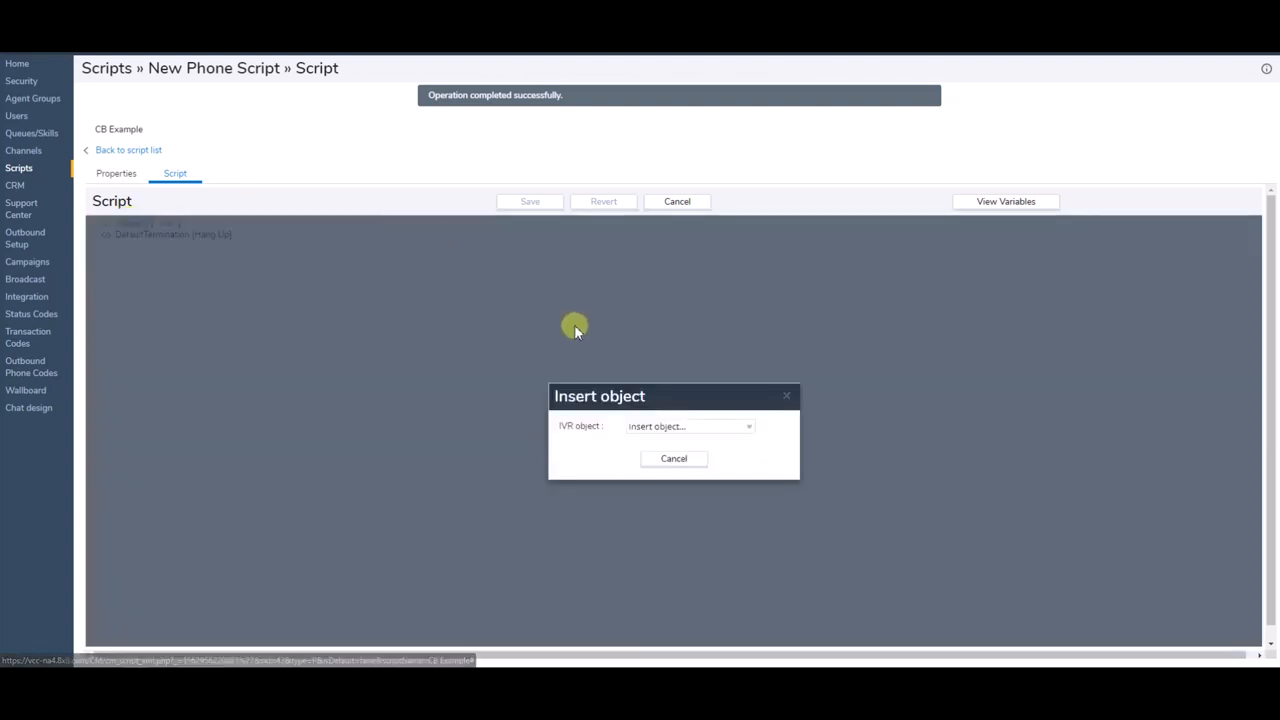
{"action": "left_click", "coordinate": [751, 426]}
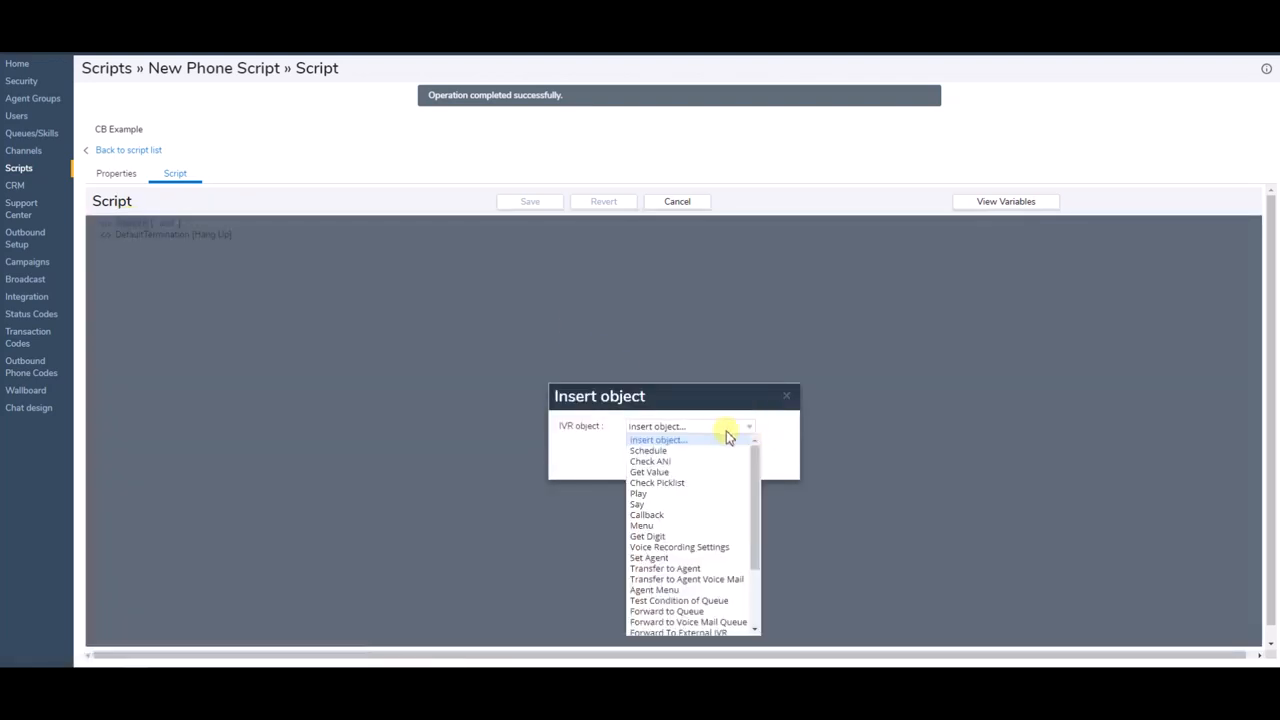
{"action": "left_click", "coordinate": [699, 451]}
{"action": "left_click", "coordinate": [720, 428]}
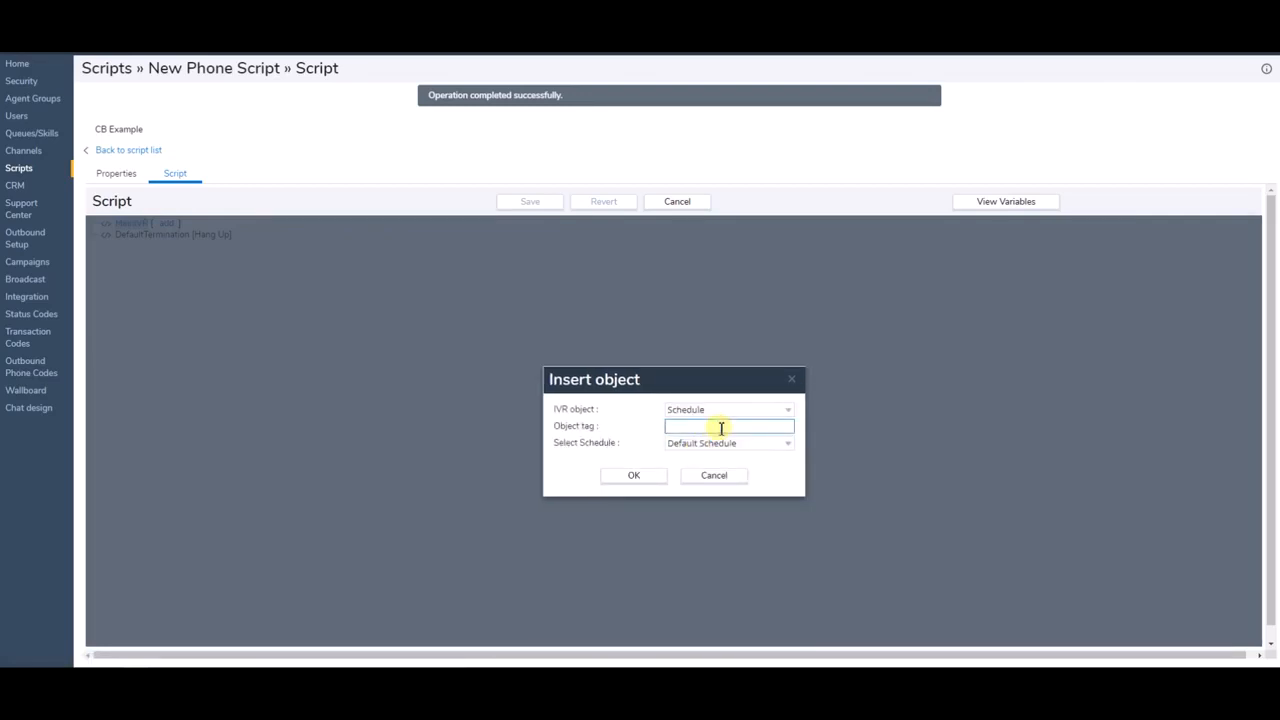
{"action": "type", "text": "defualt"}
{"action": "left_click", "coordinate": [634, 475]}
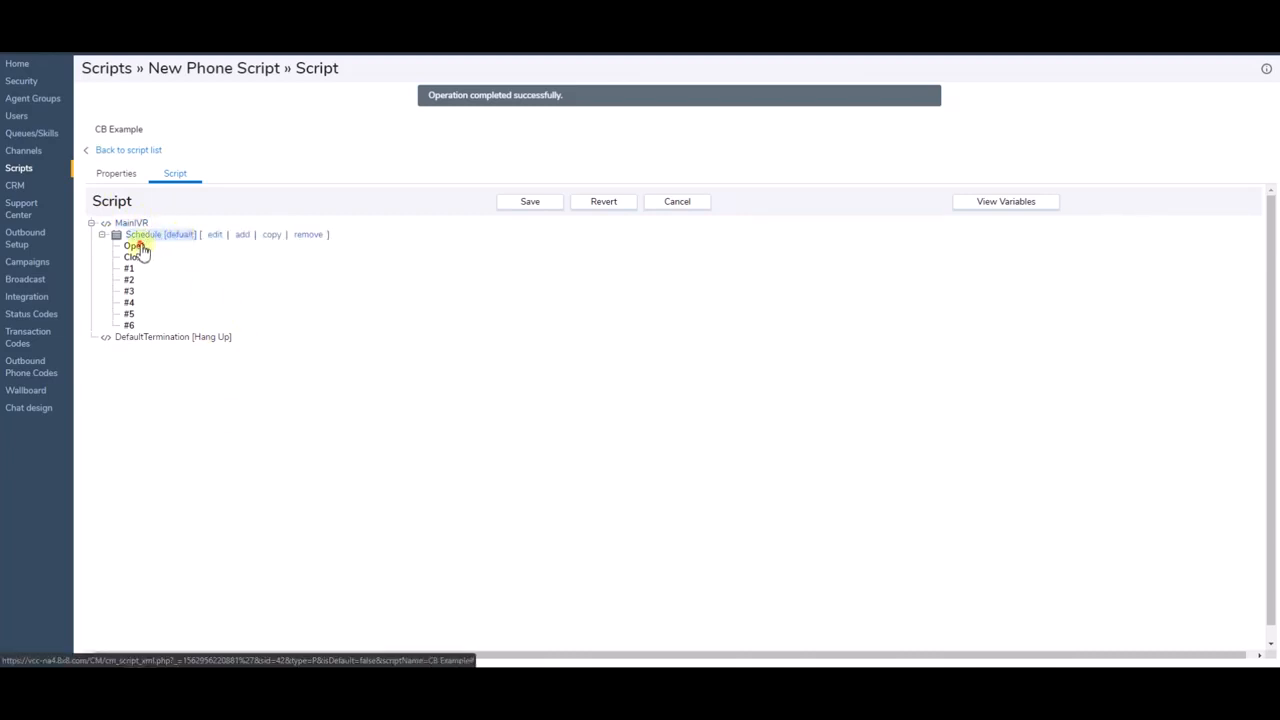
- Start a Say object under the schedule's Open branch and tag it "thank yuo for calling"
{"action": "left_click", "coordinate": [166, 248]}
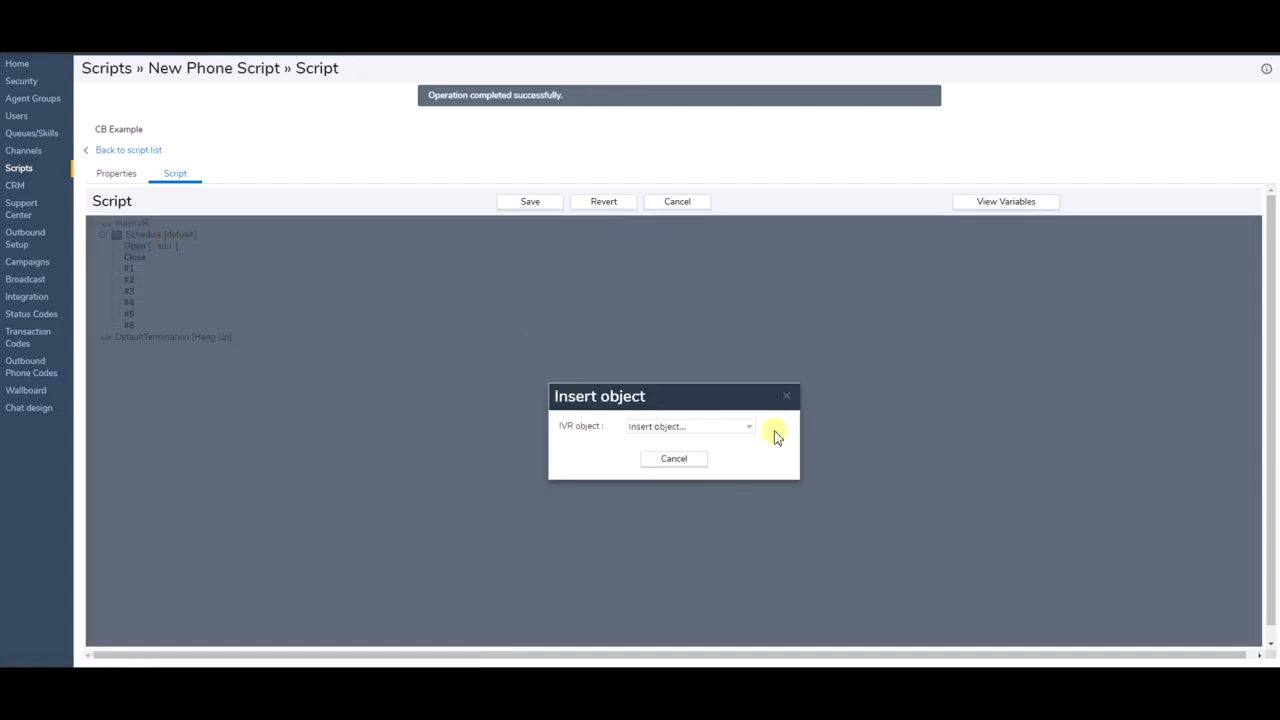
{"action": "left_click", "coordinate": [713, 427]}
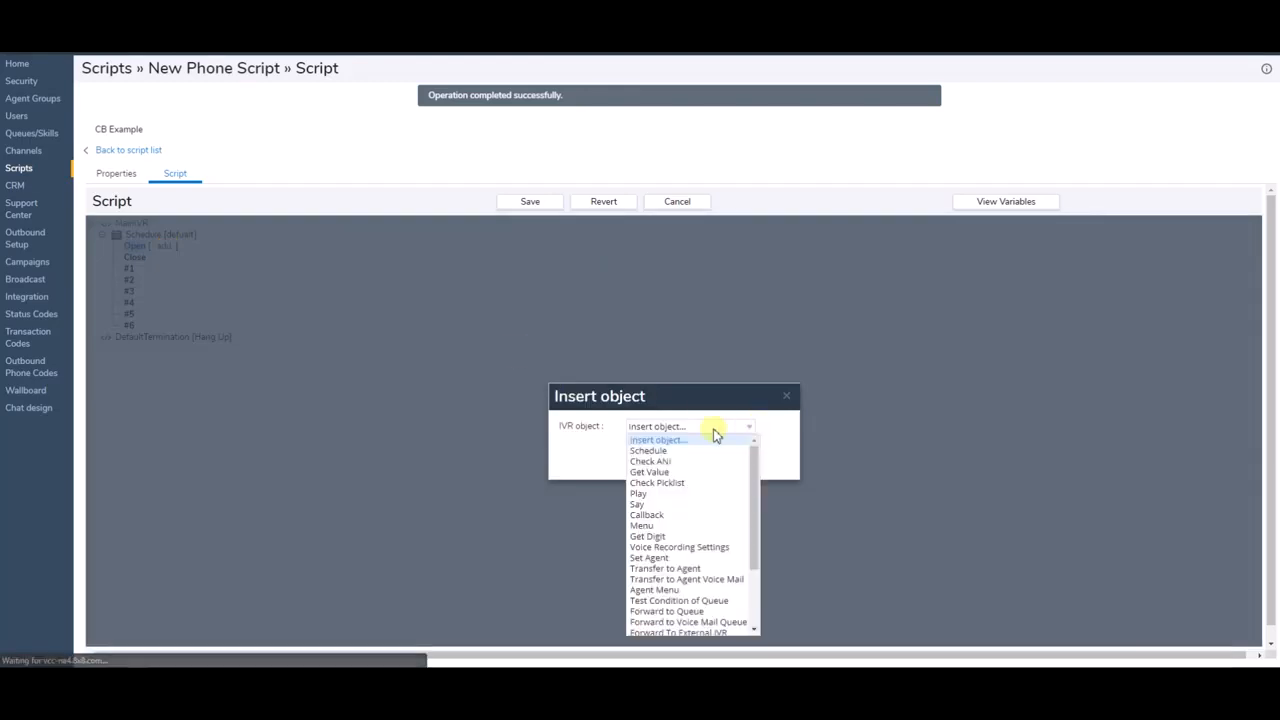
{"action": "left_click", "coordinate": [656, 504]}
{"action": "left_click", "coordinate": [696, 375]}
{"action": "type", "text": "thank y"}
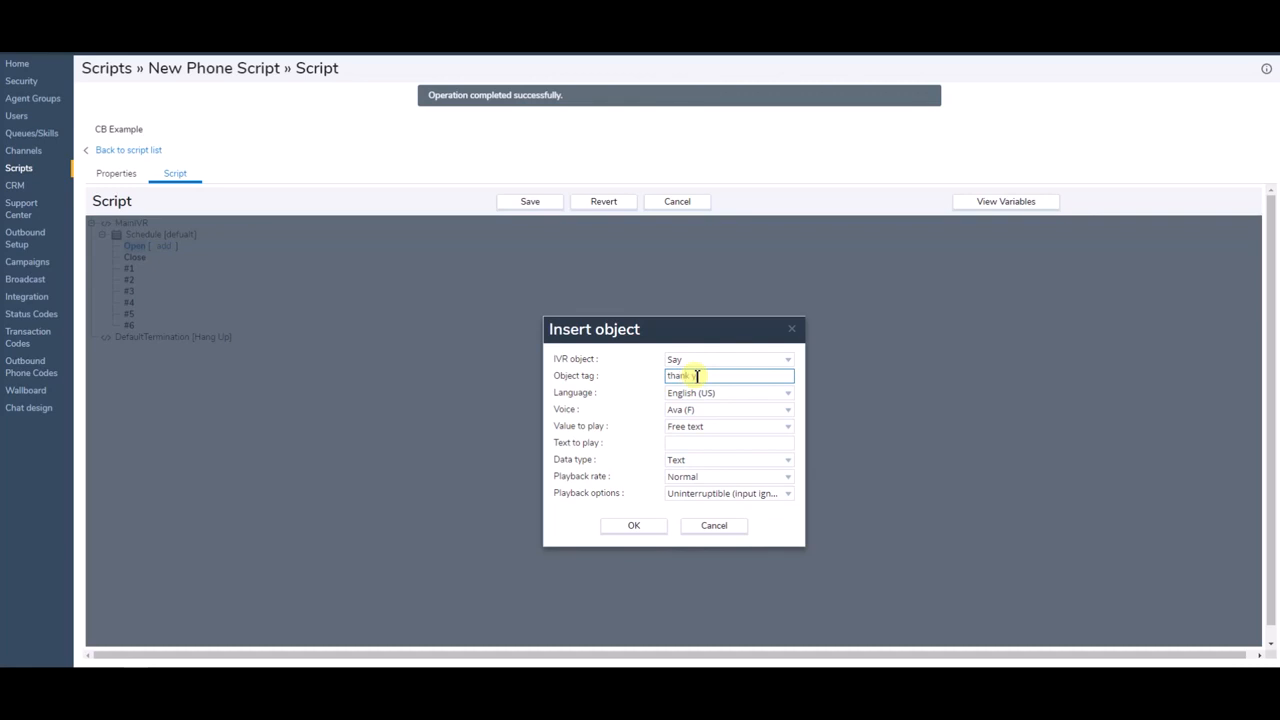
{"action": "type", "text": "ou for calling"}
{"action": "key", "text": "Tab"}
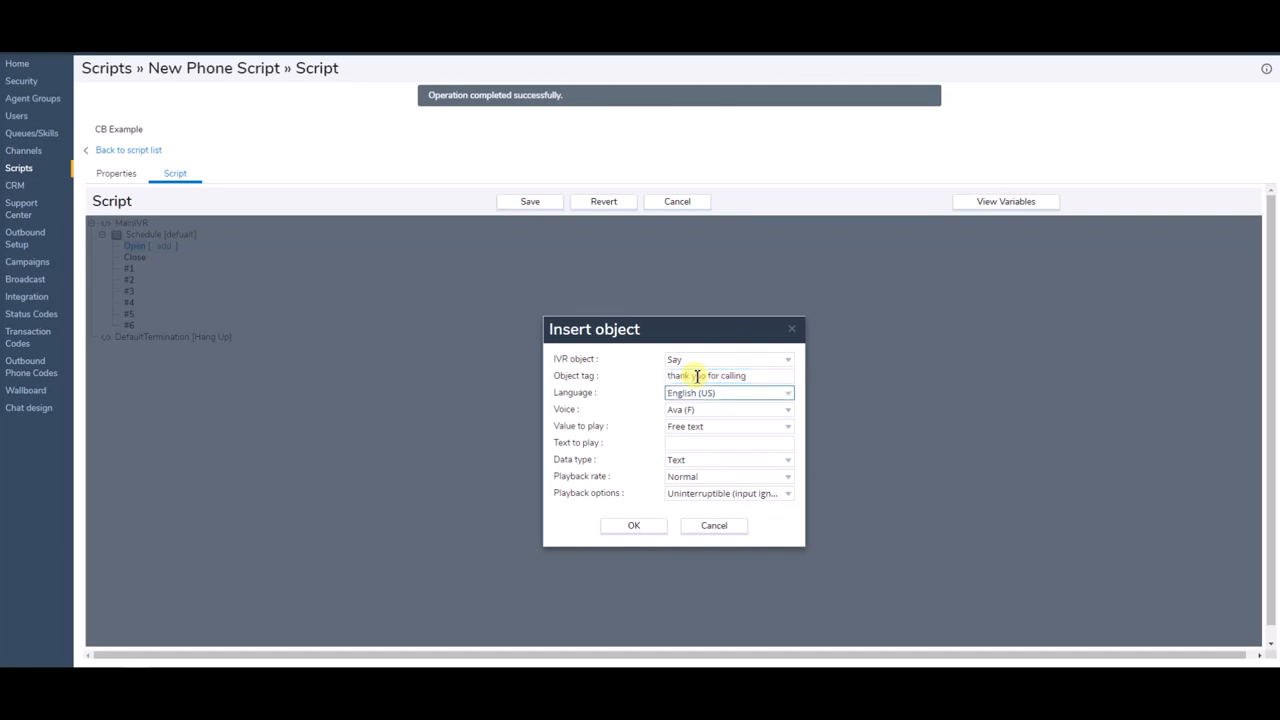
- Set the Say object's text to "Thank you for calling, please hold for an agent" and insert the object
{"action": "left_click", "coordinate": [710, 443]}
{"action": "type", "text": "Thank yo"}
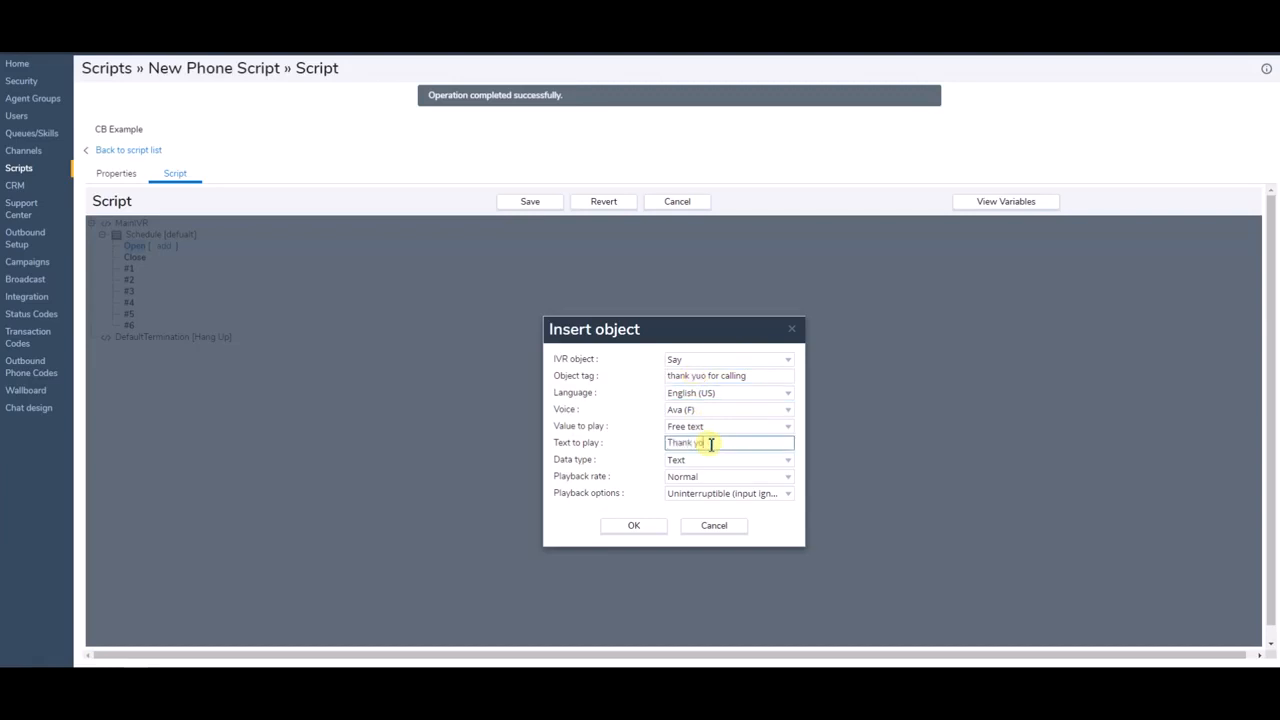
{"action": "type", "text": "uf or"}
{"action": "key", "text": "BackSpace"}
{"action": "key", "text": "BackSpace"}
{"action": "key", "text": "BackSpace"}
{"action": "key", "text": "BackSpace"}
{"action": "type", "text": "for calling, please hold for an agent"}
{"action": "left_click", "coordinate": [627, 527]}
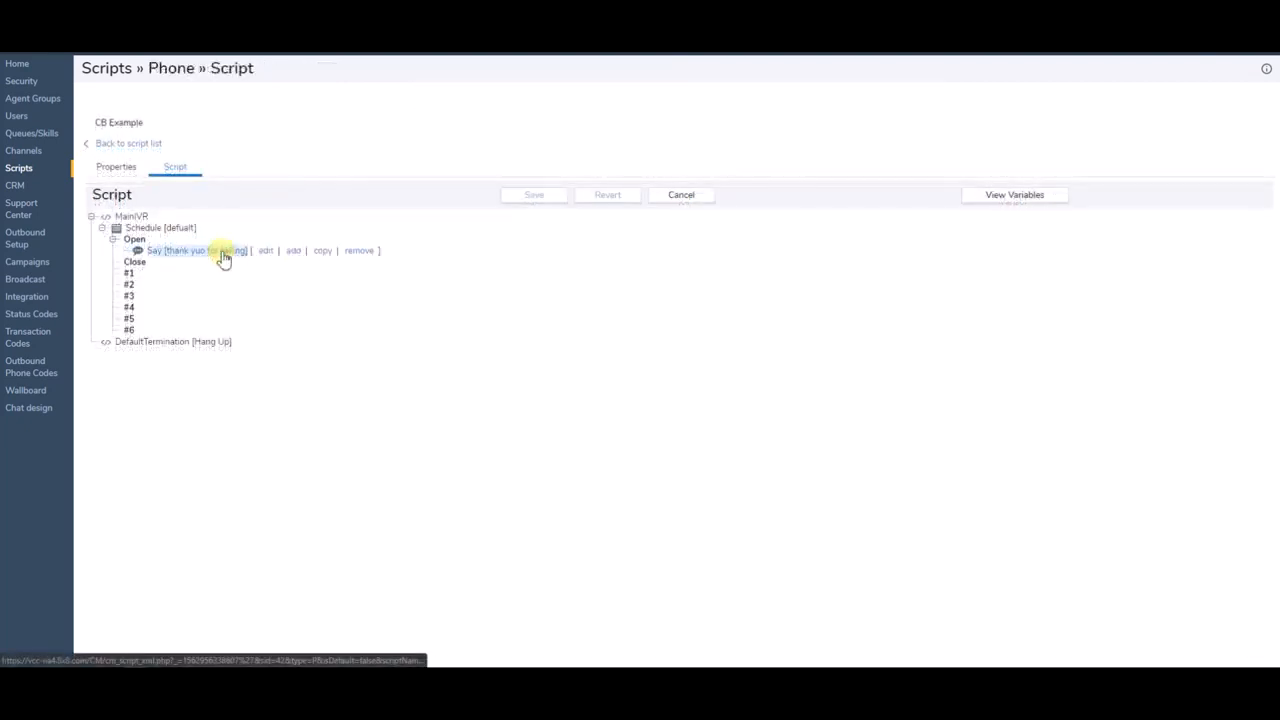
- Insert a Forward to Queue object tagged "fwd to Q" after the Say object in the Open branch
{"action": "left_click", "coordinate": [292, 252]}
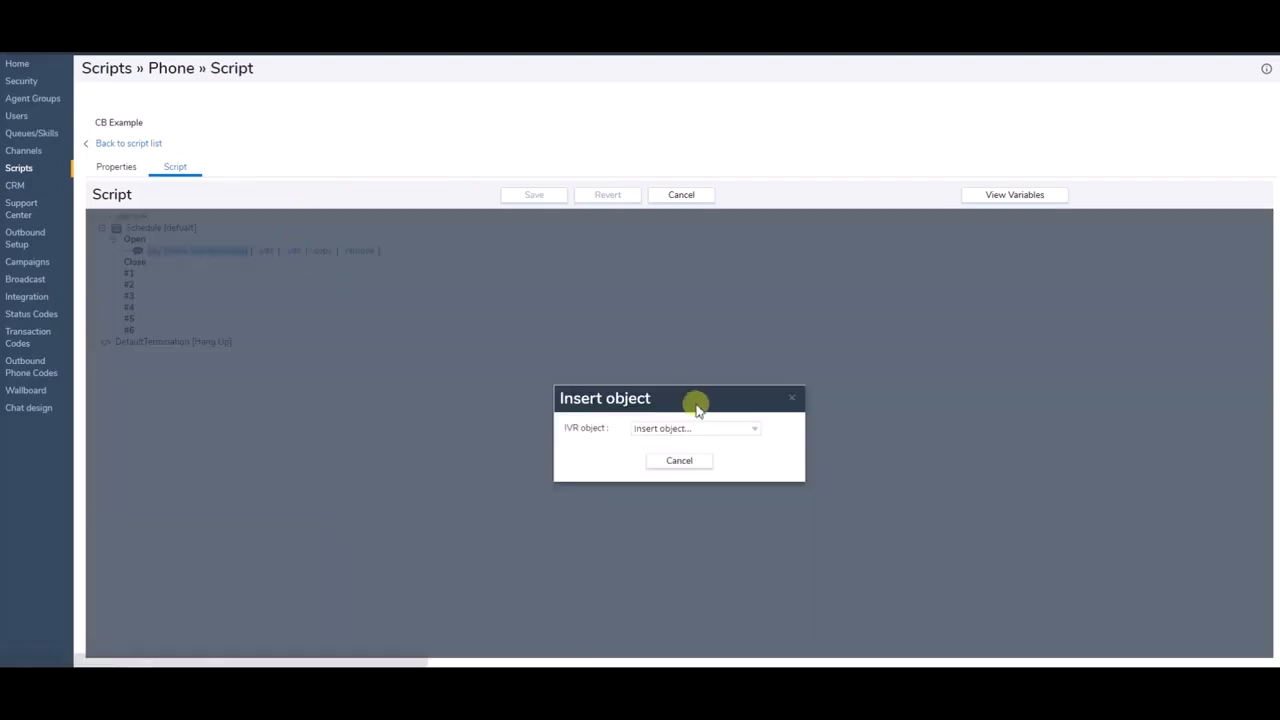
{"action": "left_click", "coordinate": [758, 432]}
{"action": "left_click_drag", "start_coordinate": [760, 468], "coordinate": [760, 508]}
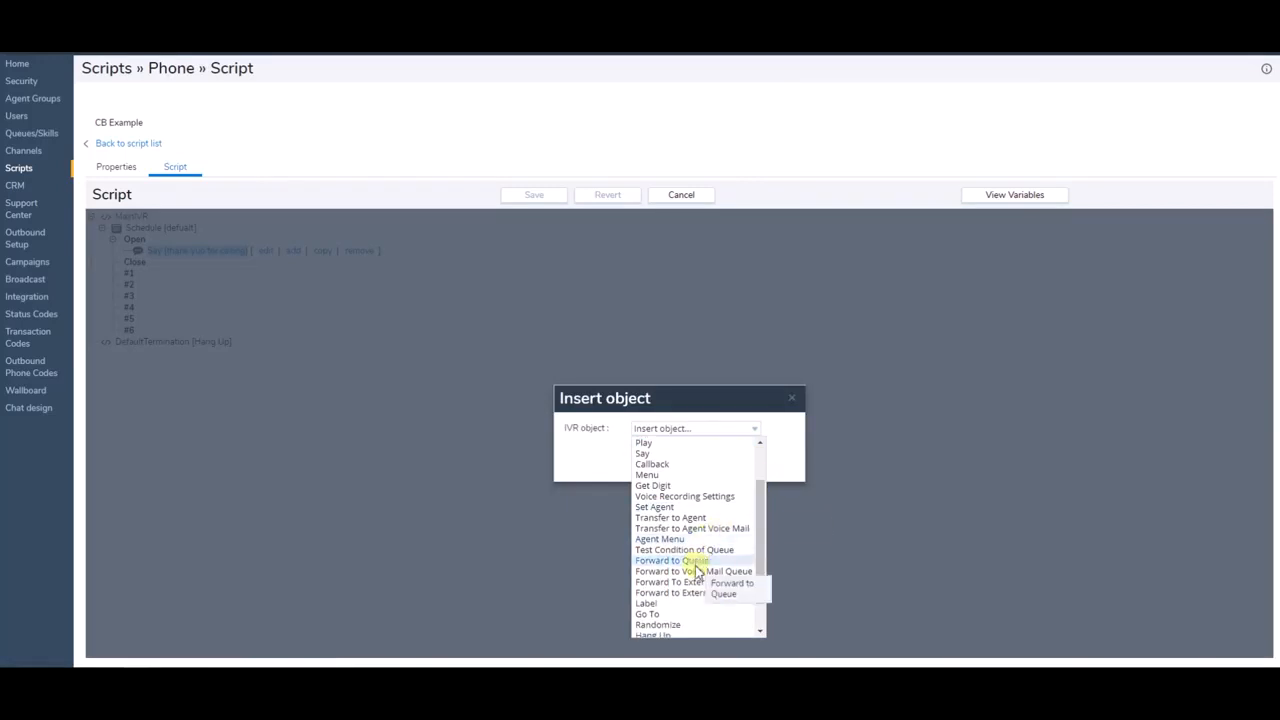
{"action": "left_click", "coordinate": [697, 566]}
{"action": "left_click", "coordinate": [711, 364]}
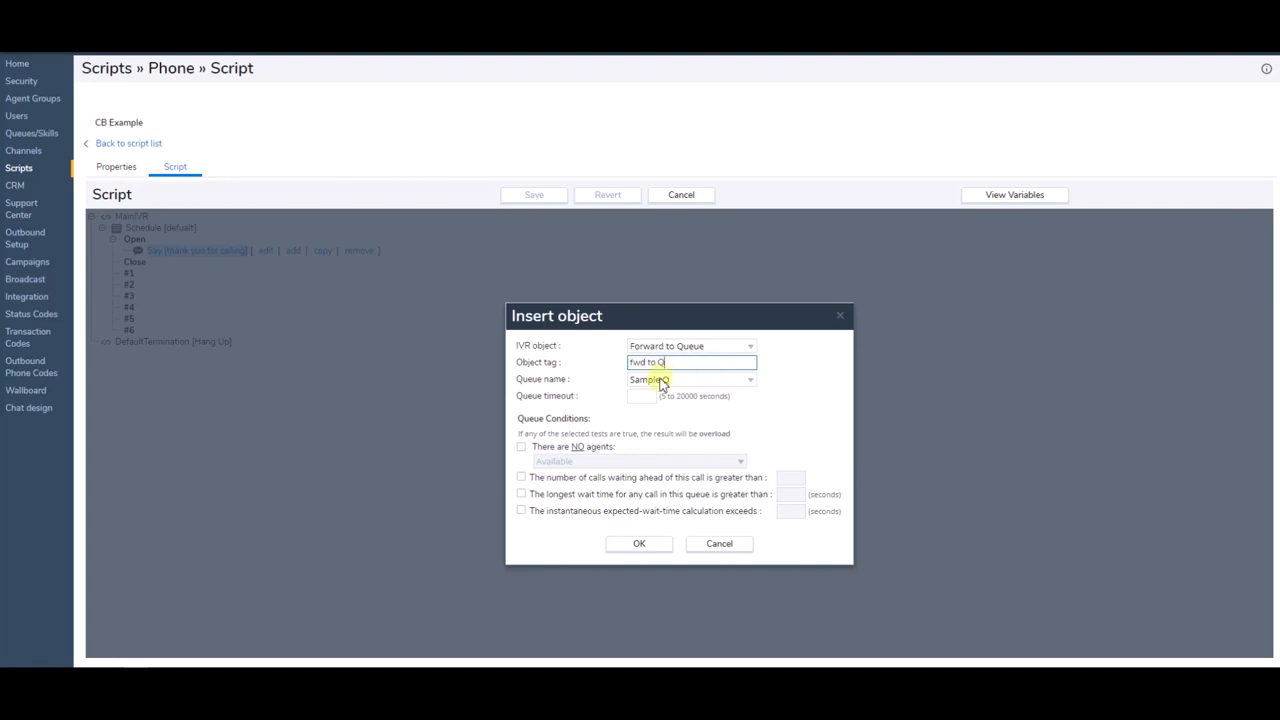
{"action": "left_click", "coordinate": [640, 546]}
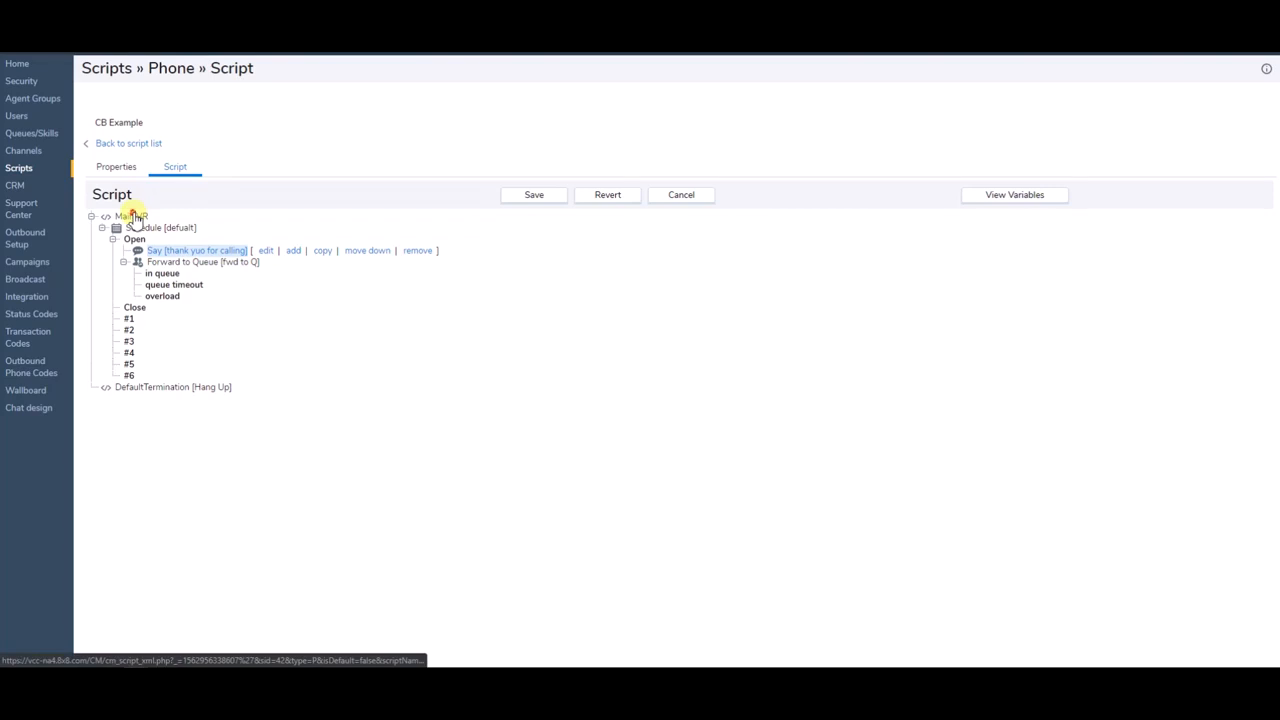
- Insert a Label object tagged "::: CALL BACK MODULE :::" under MainIVR and move it below the Schedule object
{"action": "left_click", "coordinate": [168, 216]}
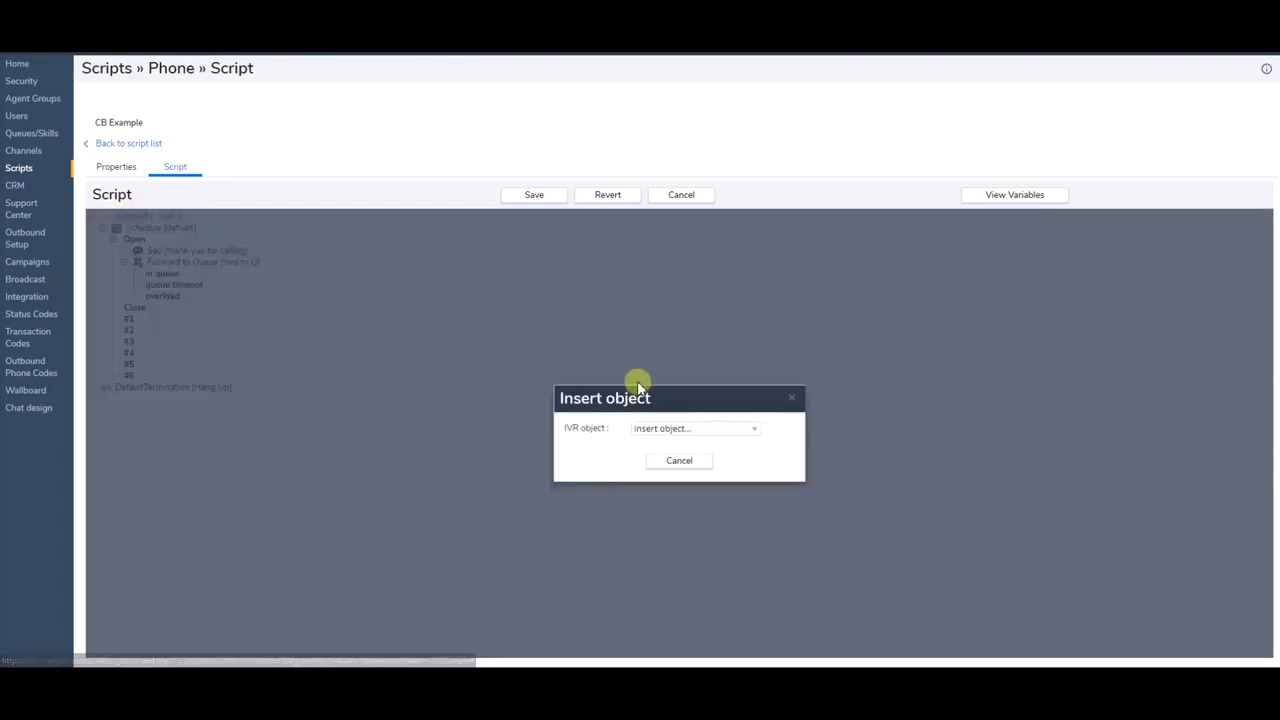
{"action": "left_click", "coordinate": [754, 432]}
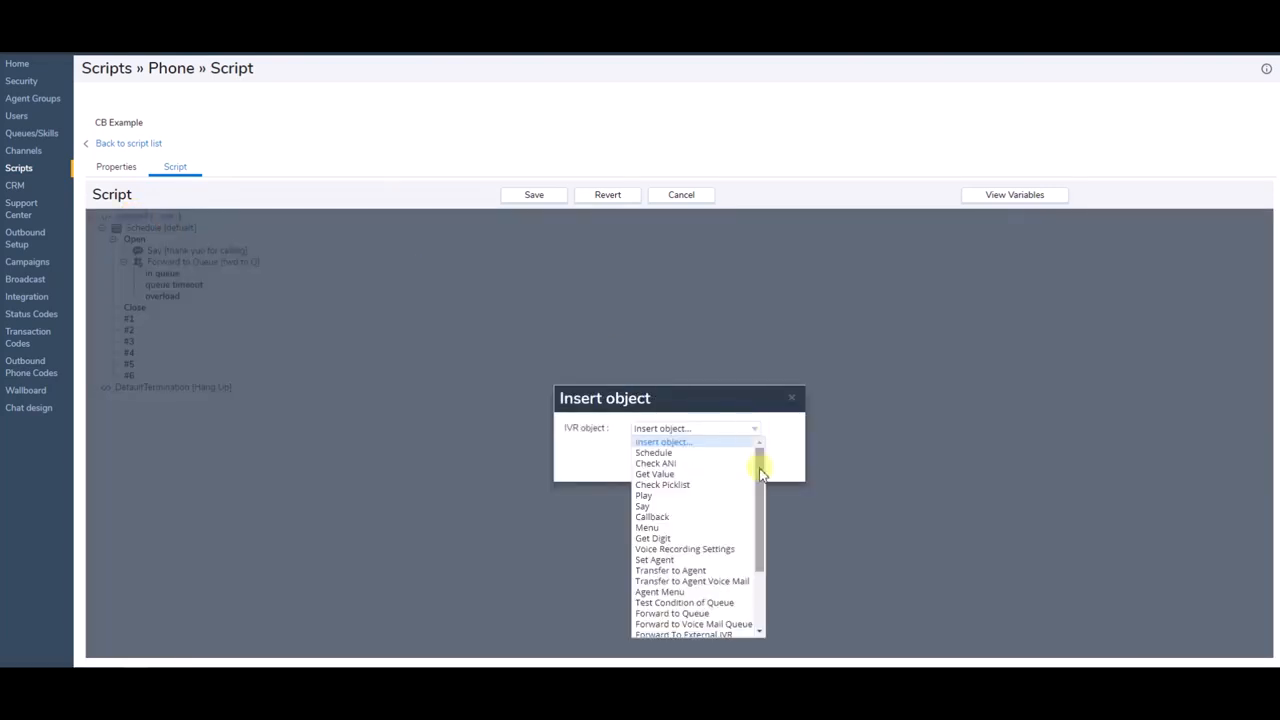
{"action": "left_click_drag", "start_coordinate": [760, 478], "coordinate": [760, 530]}
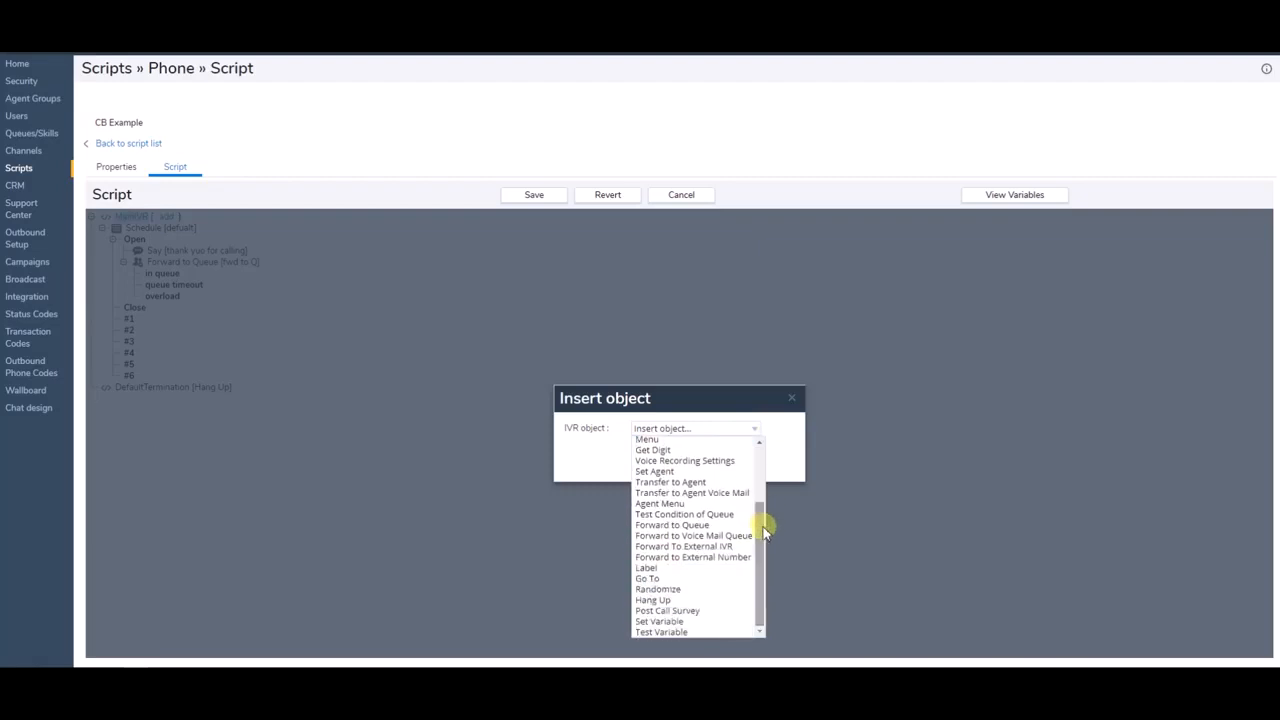
{"action": "left_click", "coordinate": [704, 567]}
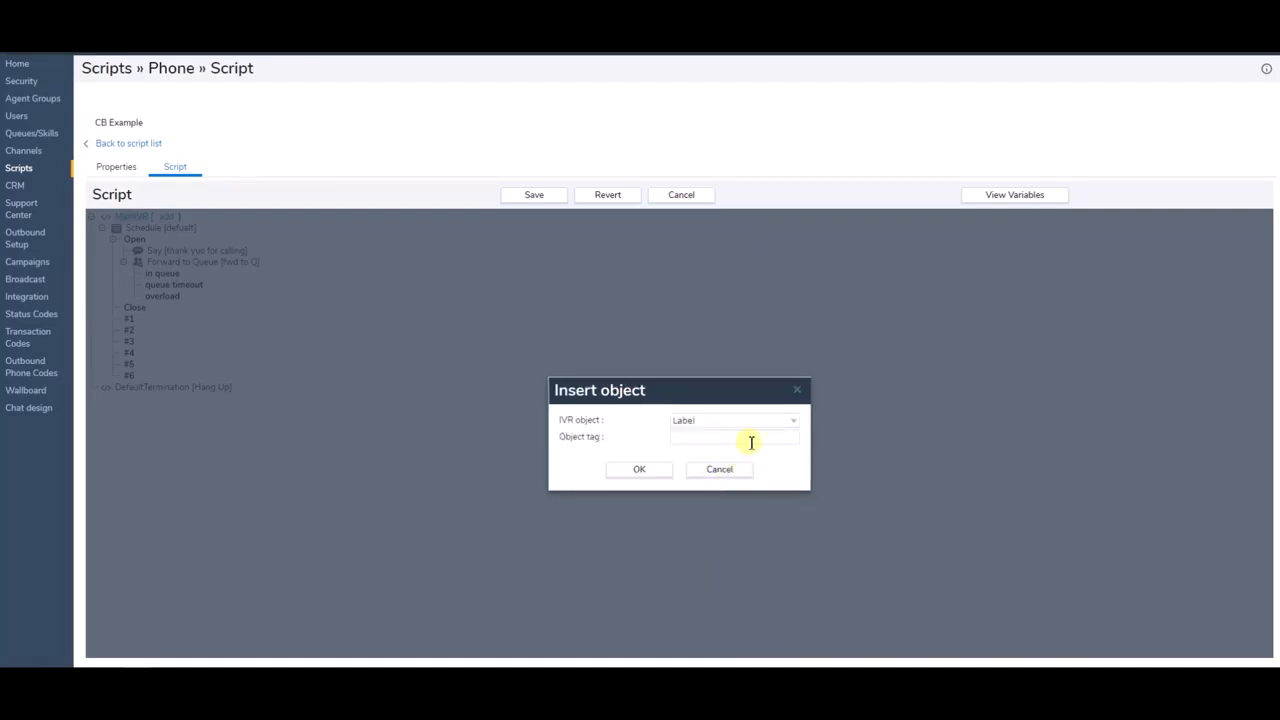
{"action": "left_click", "coordinate": [751, 442]}
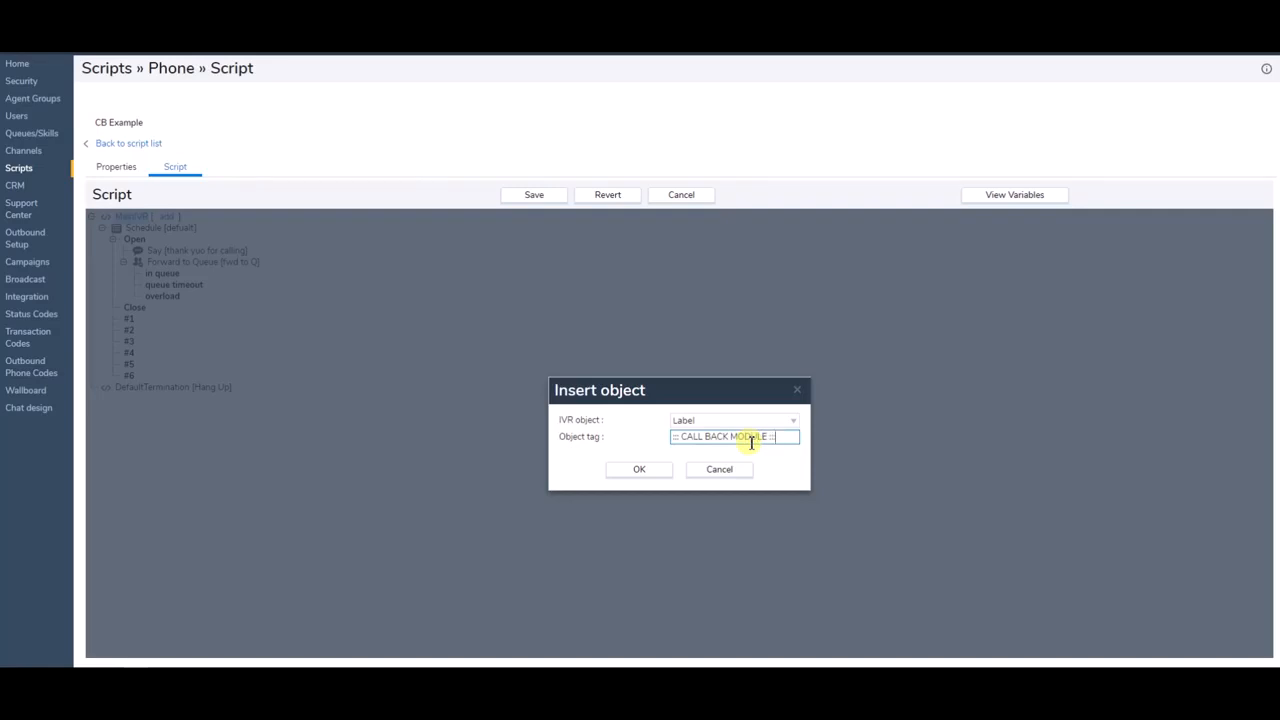
{"action": "left_click", "coordinate": [638, 470]}
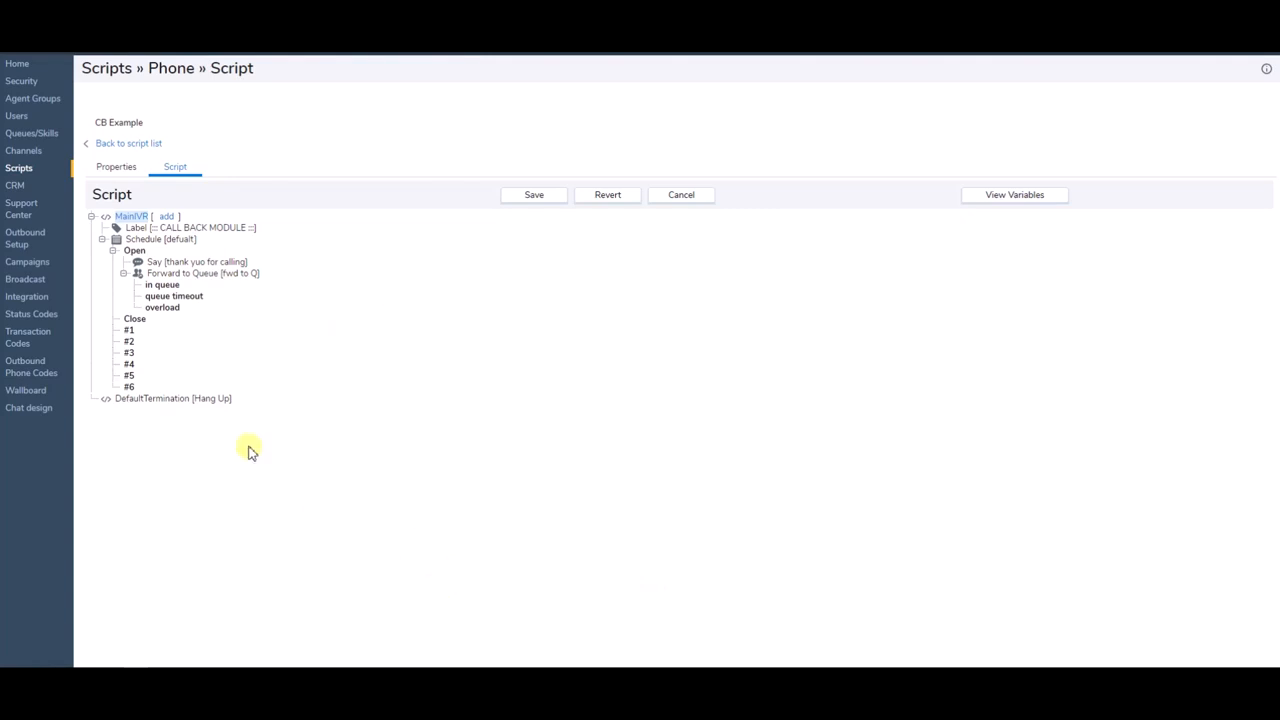
{"action": "left_click", "coordinate": [189, 230]}
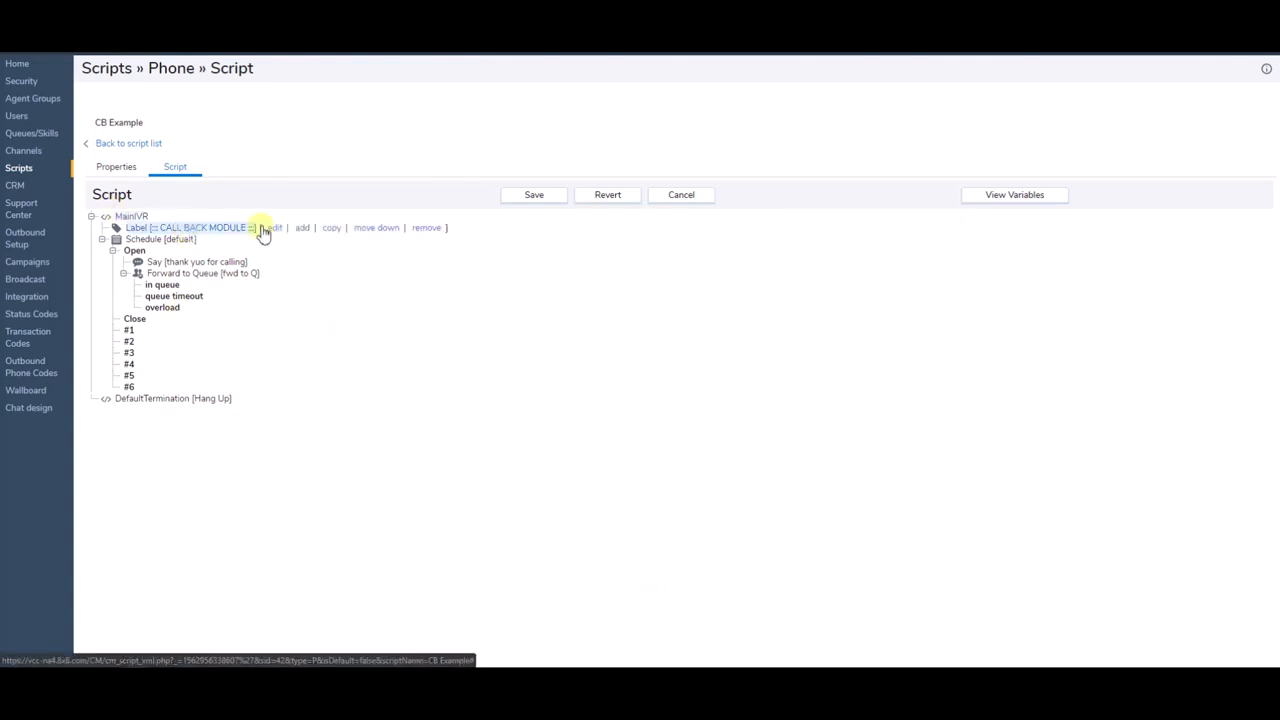
{"action": "left_click", "coordinate": [366, 228]}
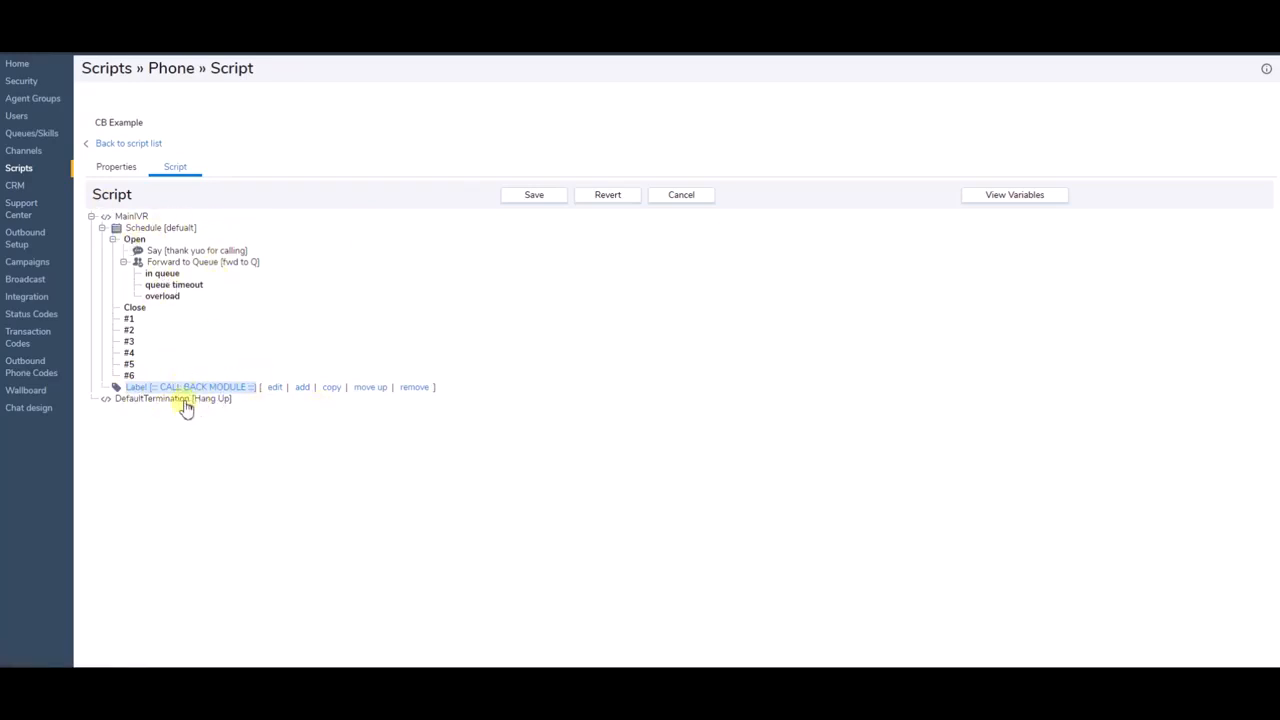
- Insert a Label object tagged "CB - Confirm CID" after the CALL BACK MODULE label
{"action": "left_click", "coordinate": [303, 388]}
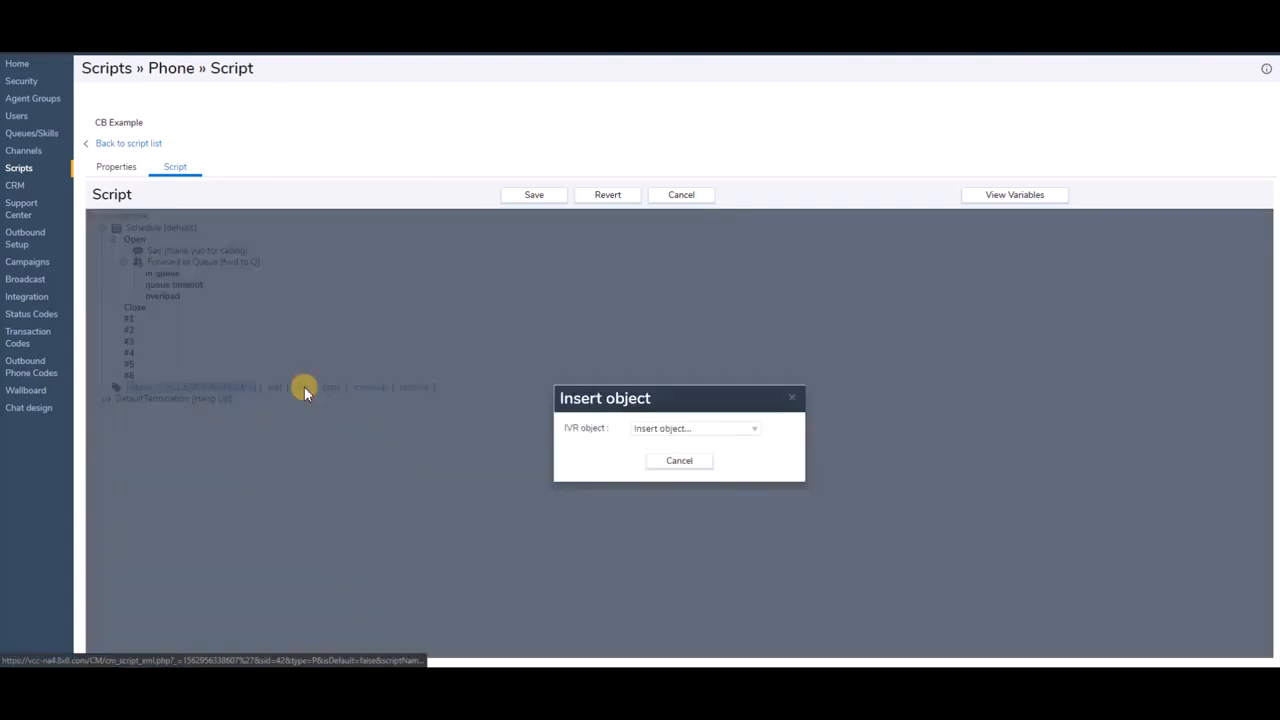
{"action": "left_click", "coordinate": [757, 434]}
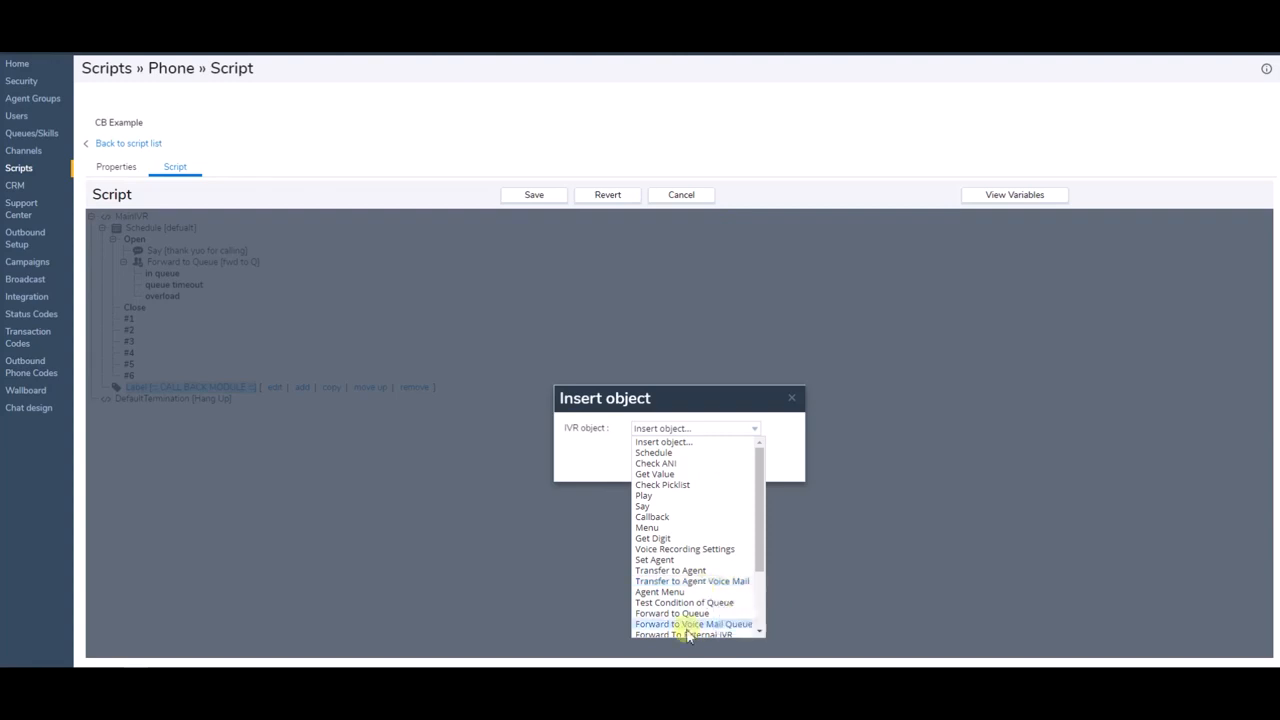
{"action": "left_click_drag", "start_coordinate": [757, 535], "coordinate": [760, 586]}
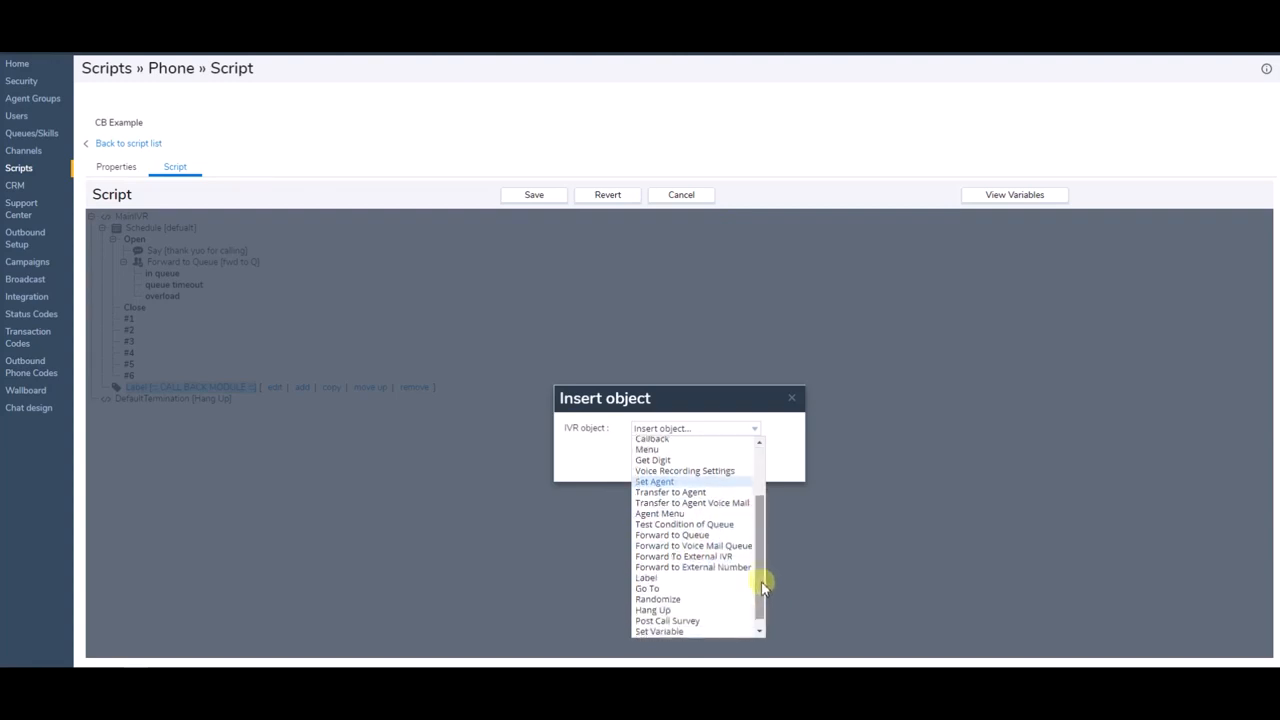
{"action": "left_click", "coordinate": [723, 576]}
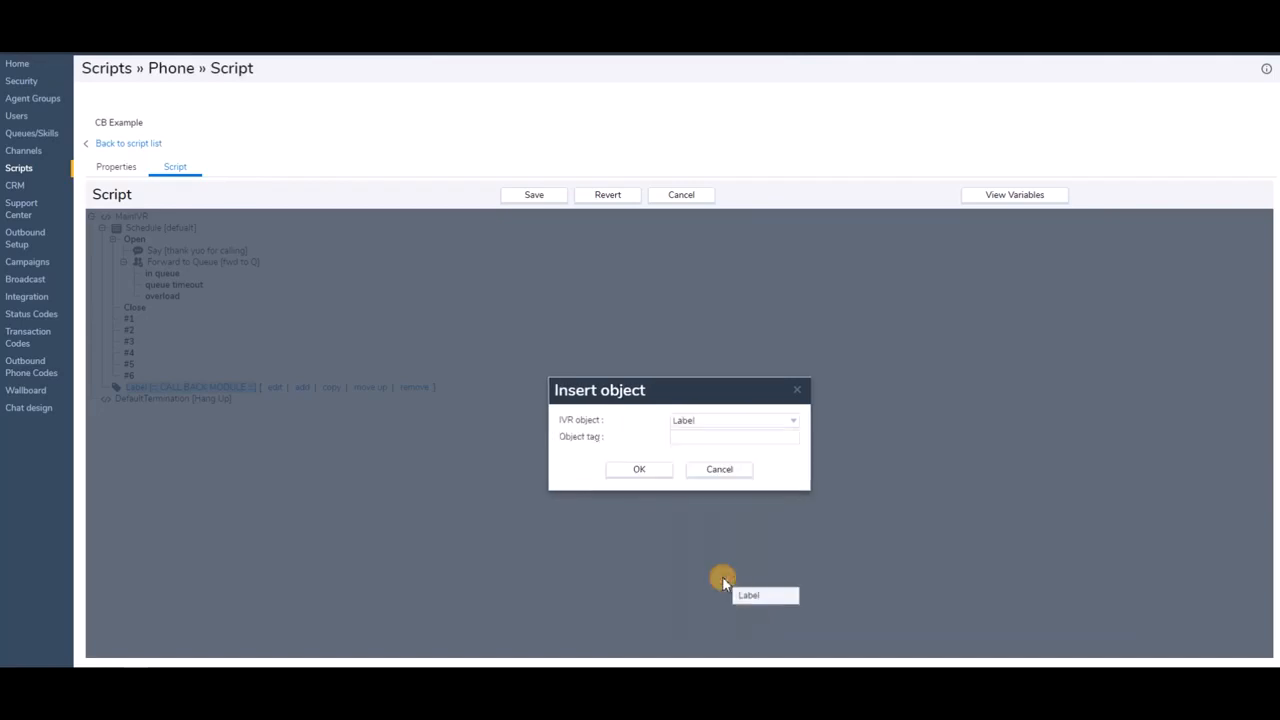
{"action": "left_click", "coordinate": [736, 440]}
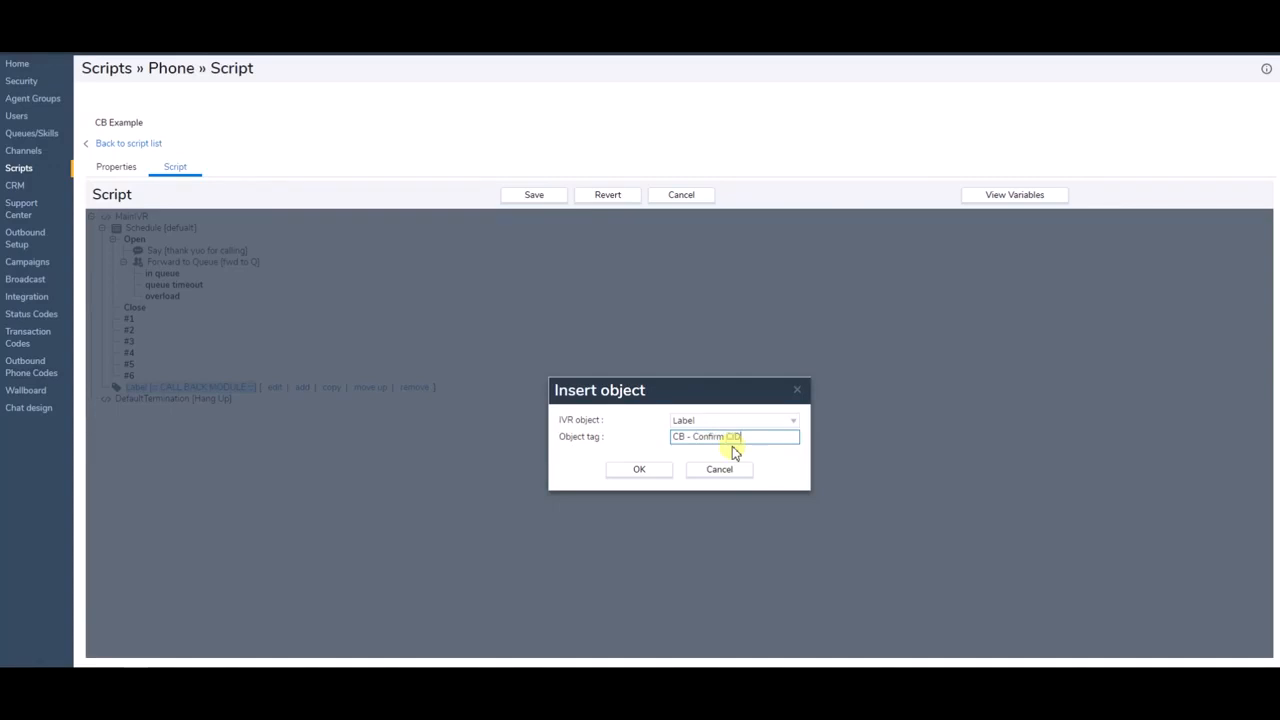
{"action": "left_click", "coordinate": [625, 470]}
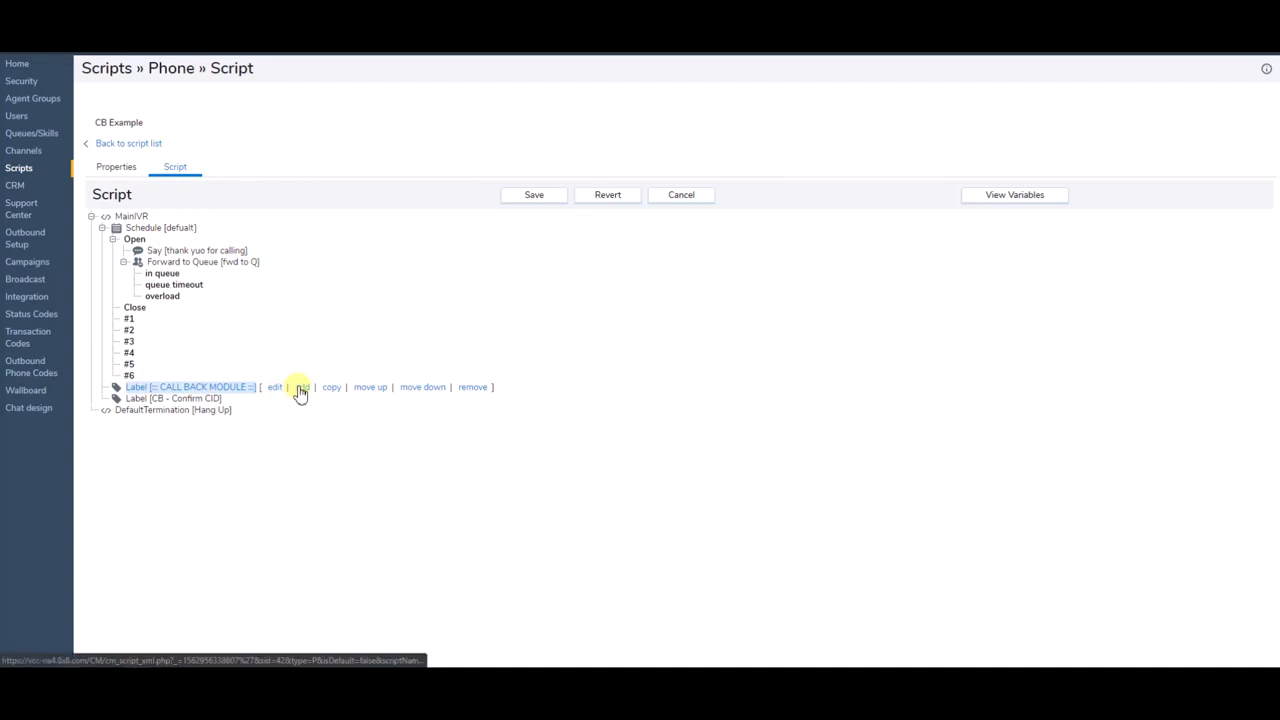
- Insert a Label object tagged "CB - get new number" after the "CB - Confirm CID" label
{"action": "left_click", "coordinate": [200, 398]}
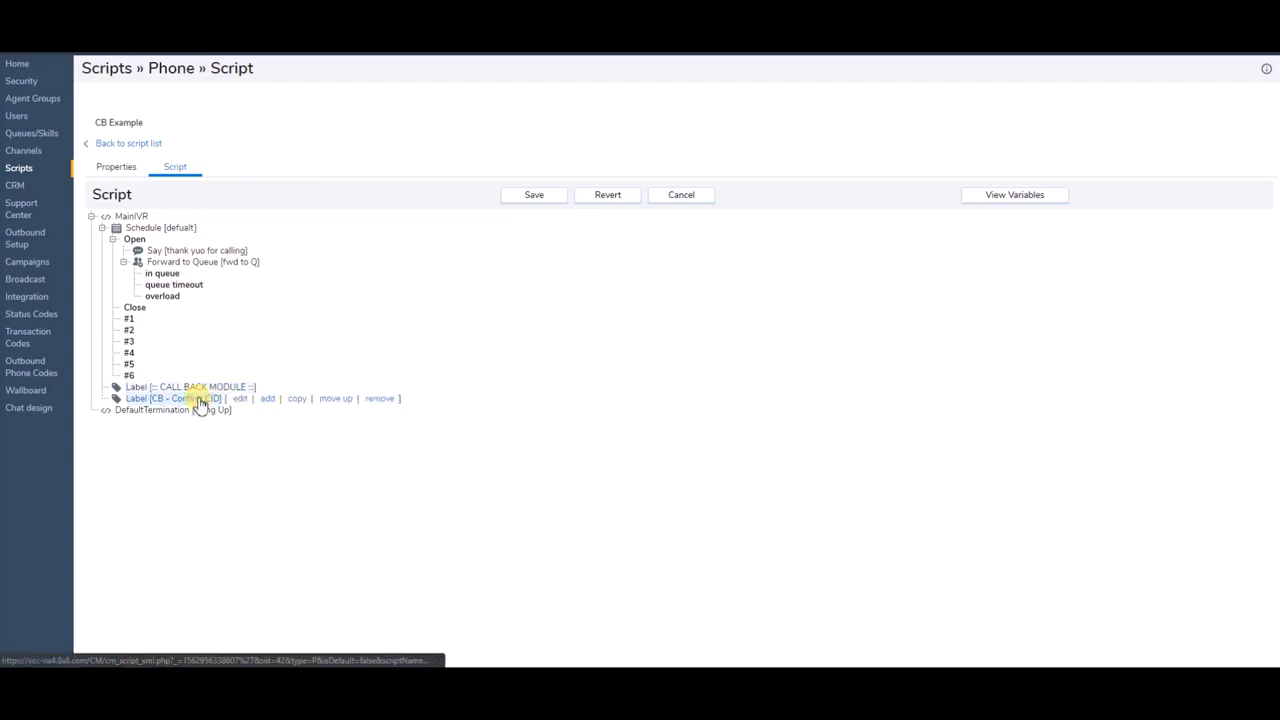
{"action": "left_click", "coordinate": [268, 398]}
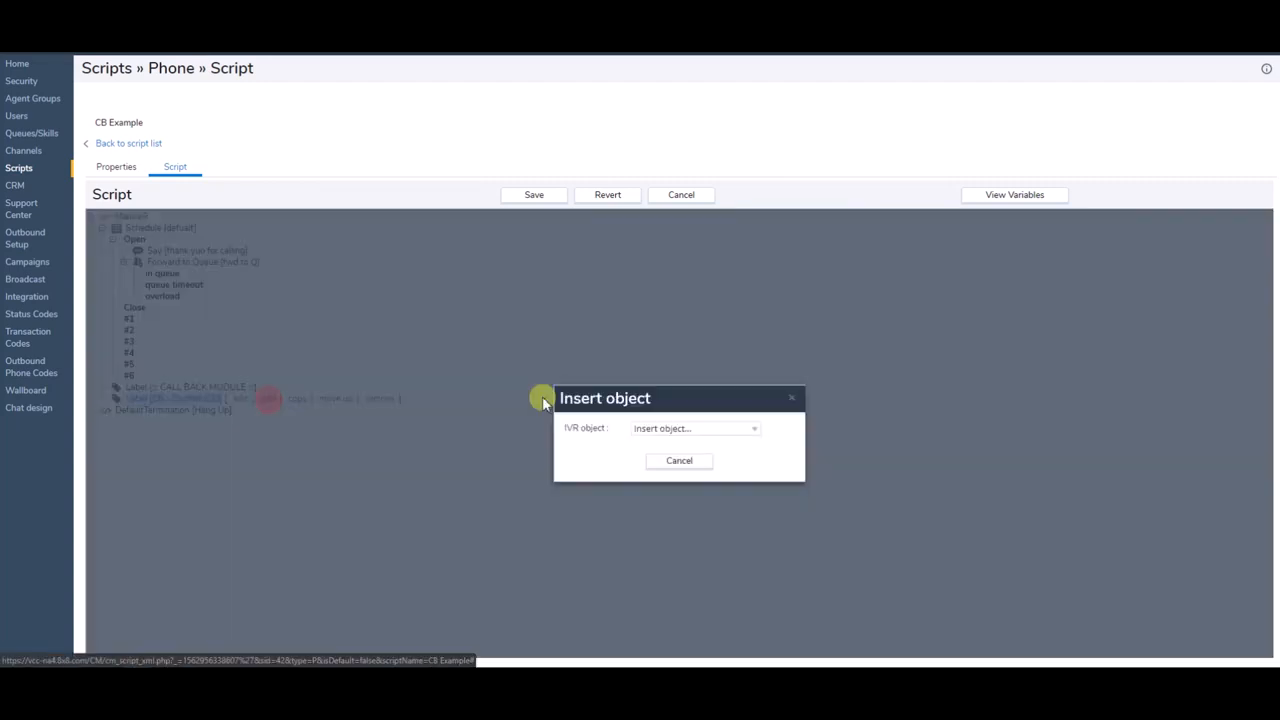
{"action": "left_click", "coordinate": [753, 428]}
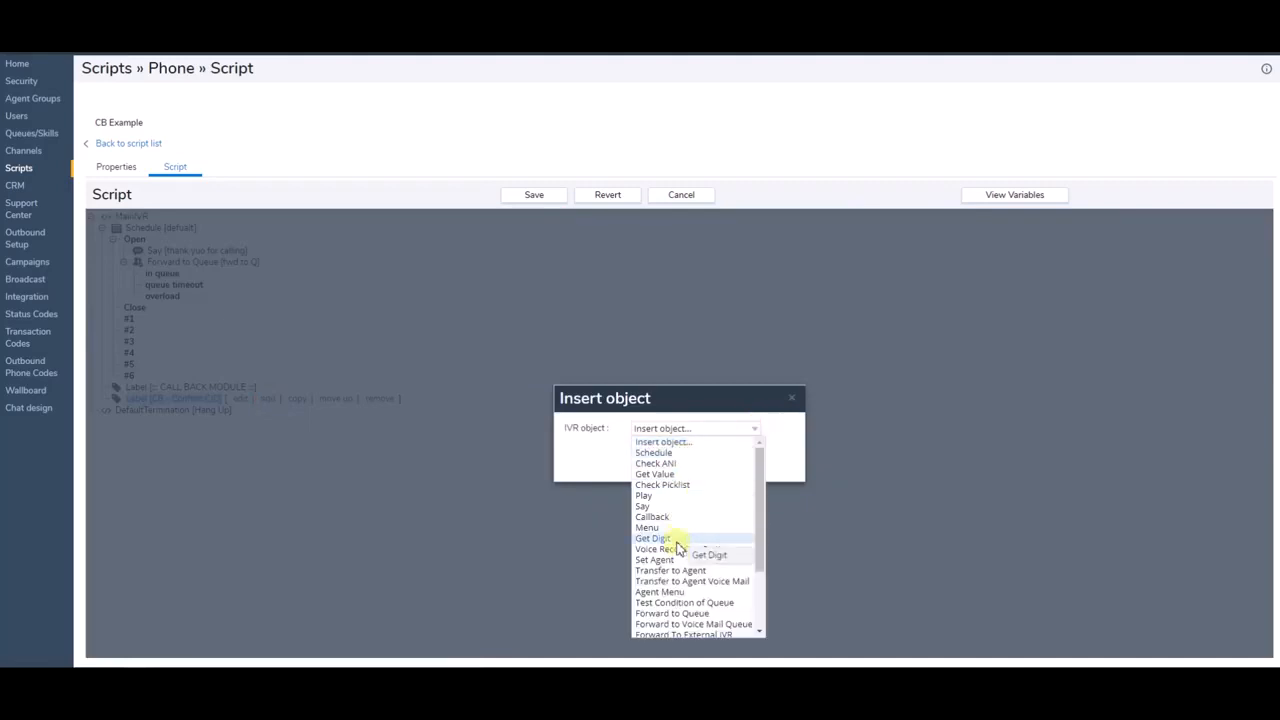
{"action": "left_click_drag", "start_coordinate": [760, 530], "coordinate": [737, 581]}
{"action": "left_click", "coordinate": [708, 572]}
{"action": "left_click", "coordinate": [716, 437]}
{"action": "type", "text": "CB - get new number"}
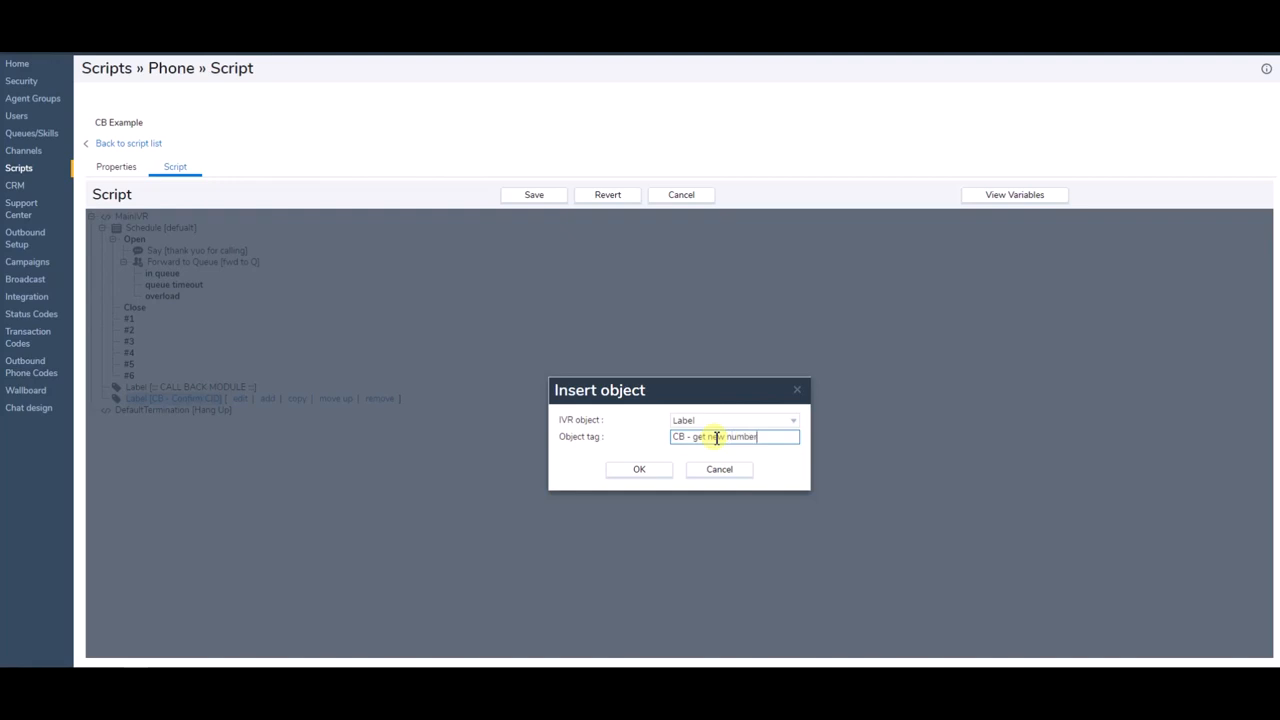
{"action": "left_click", "coordinate": [645, 471]}
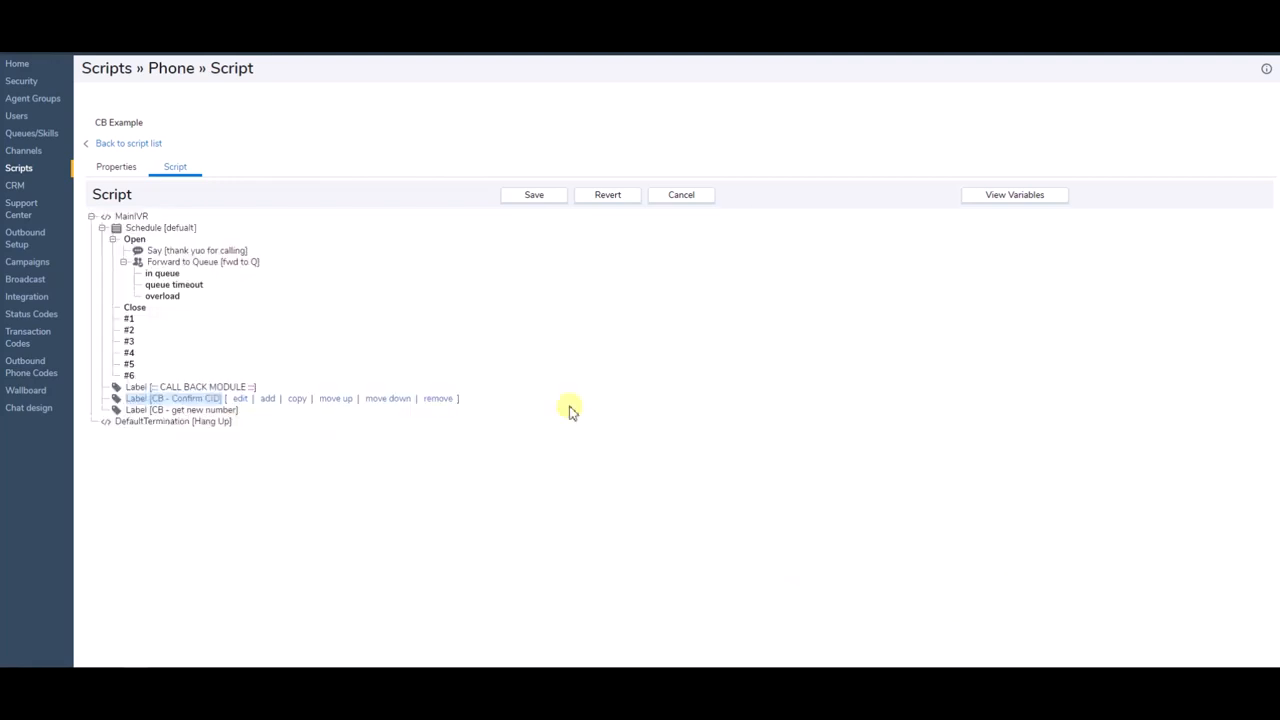
- Insert a Label object tagged "CB - Call Back Queued" after the "CB - get new number" label
{"action": "left_click", "coordinate": [203, 410]}
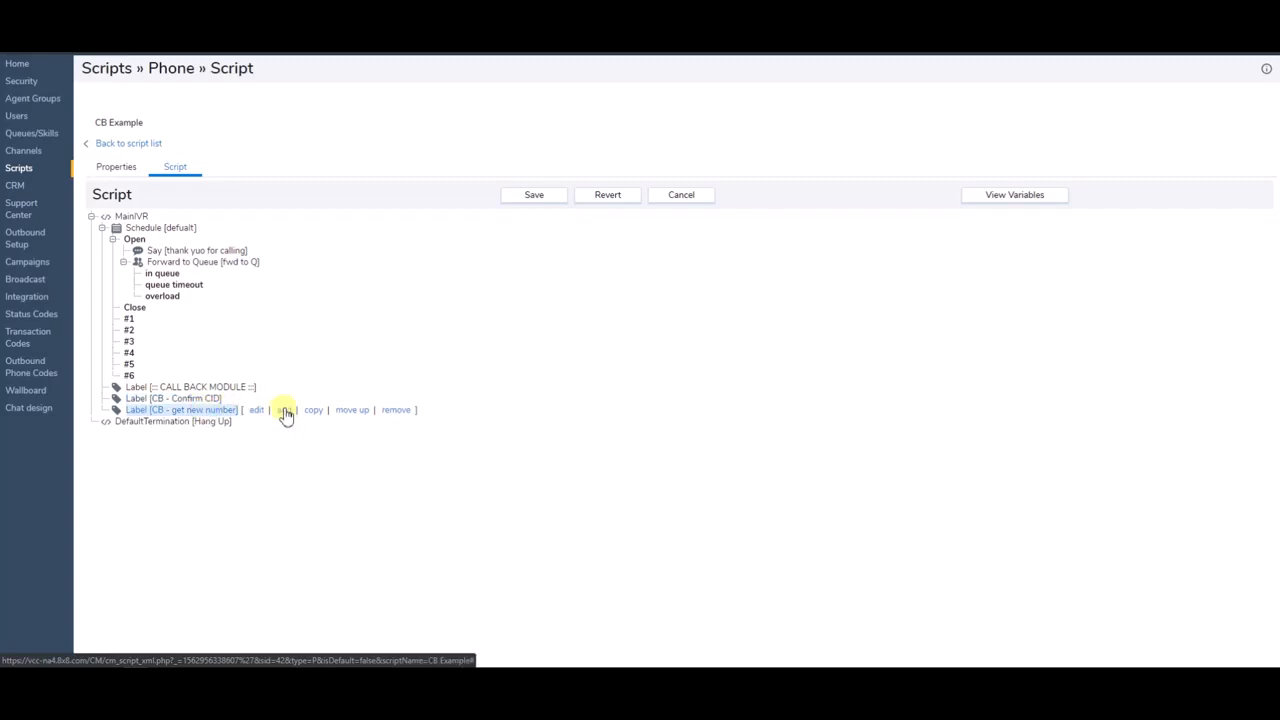
{"action": "left_click", "coordinate": [285, 411]}
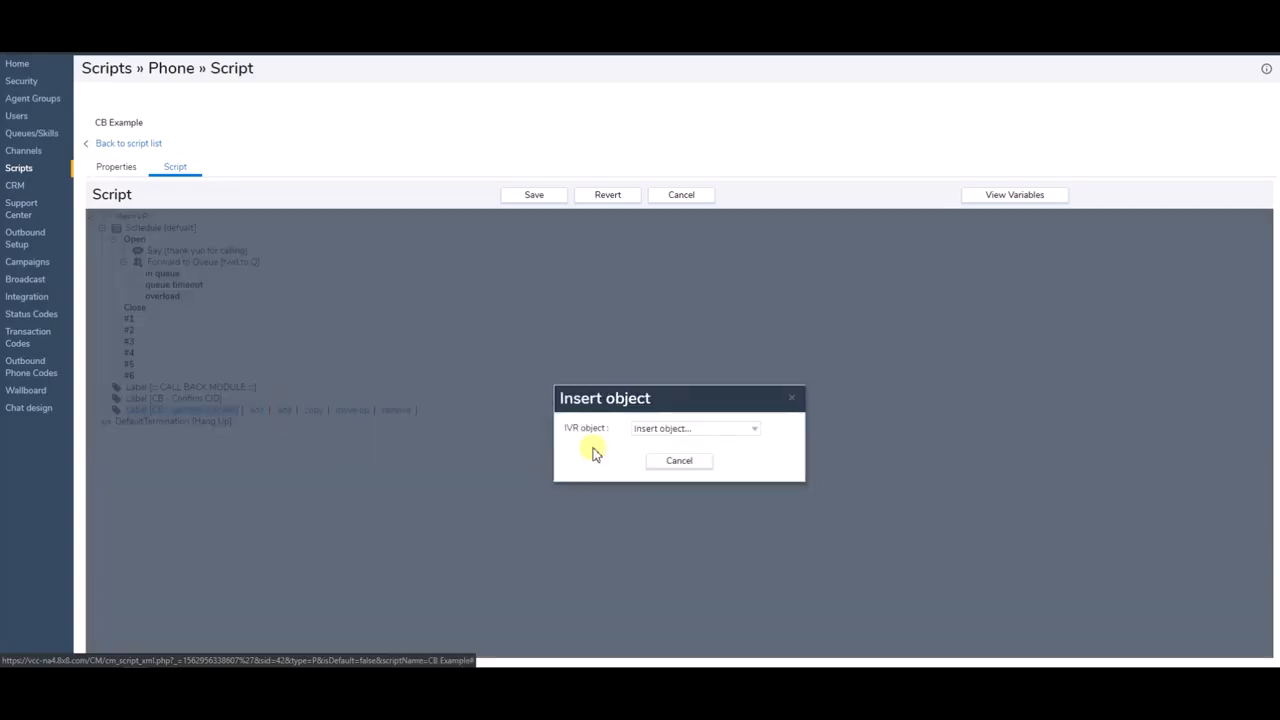
{"action": "left_click", "coordinate": [754, 430]}
{"action": "scroll", "coordinate": [692, 595], "scroll_direction": "down", "scroll_amount": 4}
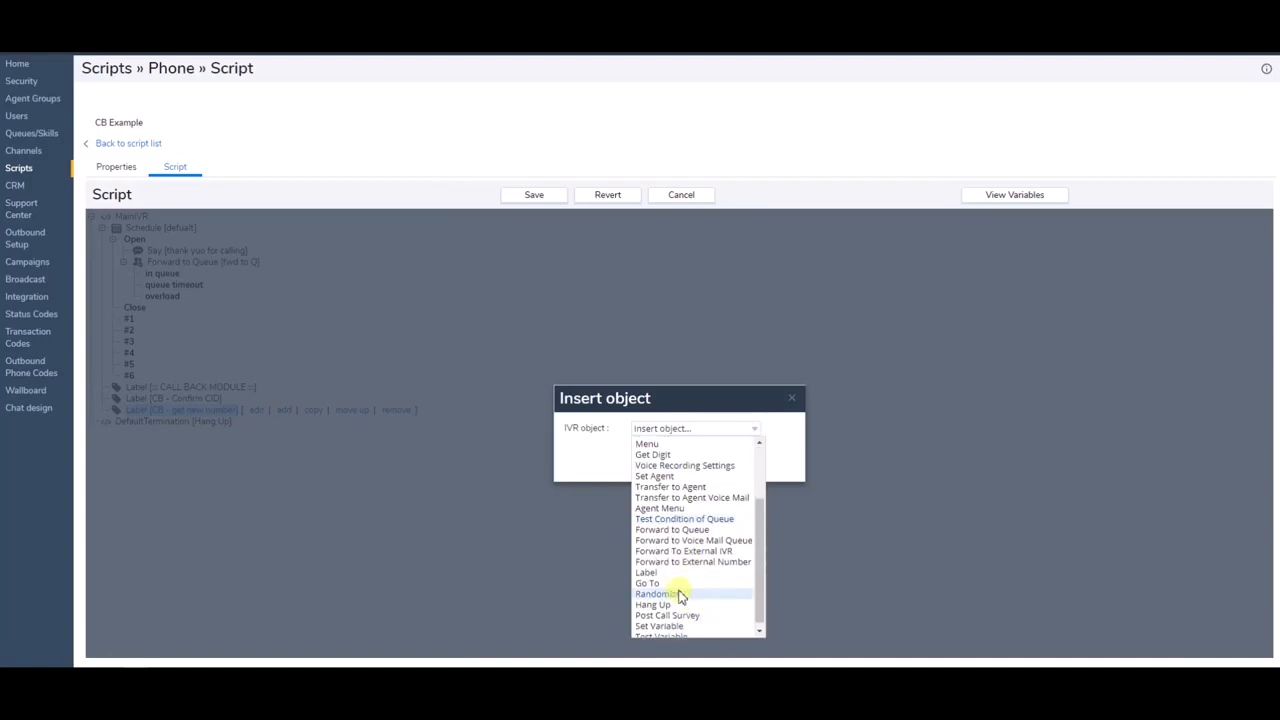
{"action": "left_click", "coordinate": [668, 580]}
{"action": "left_click", "coordinate": [711, 436]}
{"action": "type", "text": "CB - Call Back Queued"}
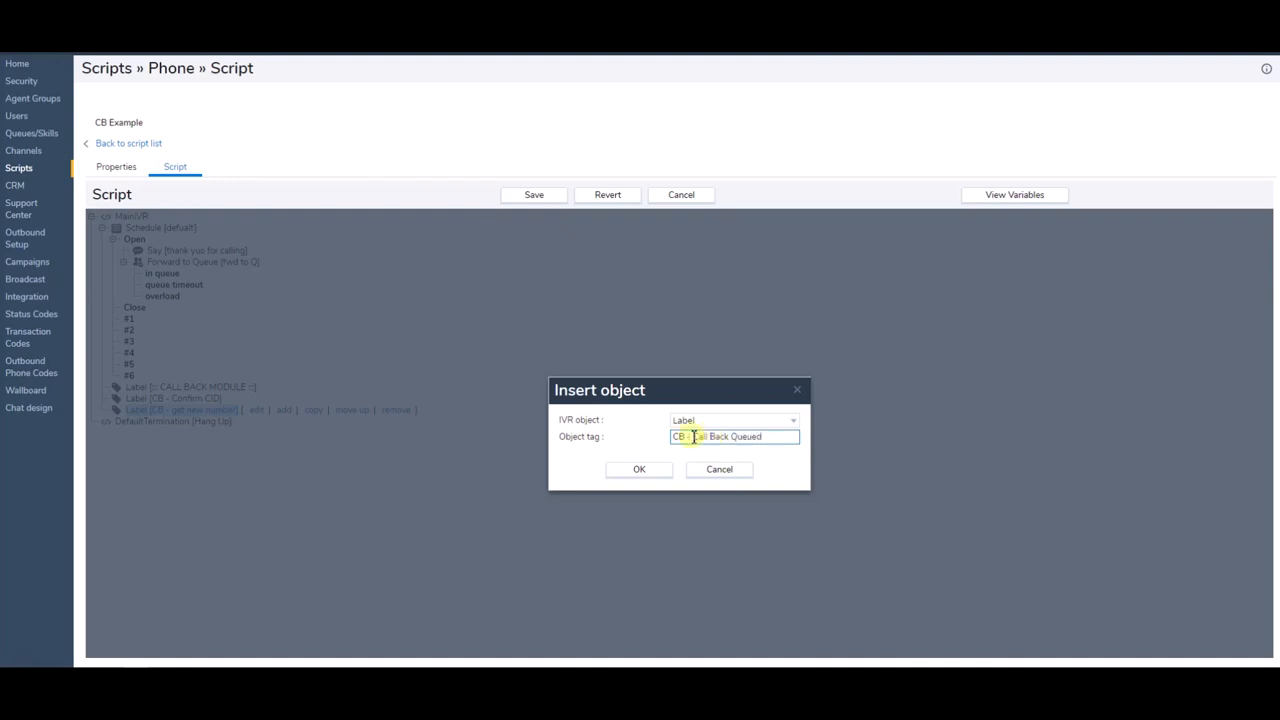
{"action": "left_click", "coordinate": [636, 472]}
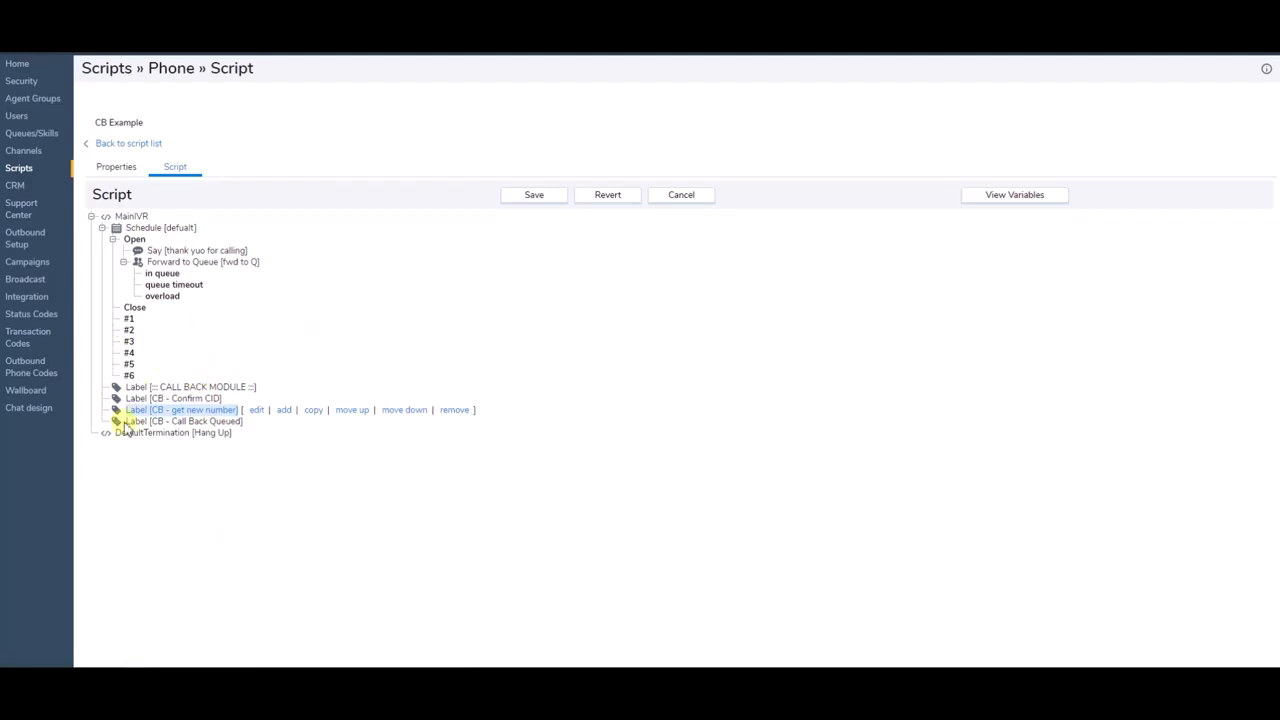
- Start a Say object after the "CB - Confirm CID" label and tag it "We see your CID"
{"action": "left_click", "coordinate": [188, 399]}
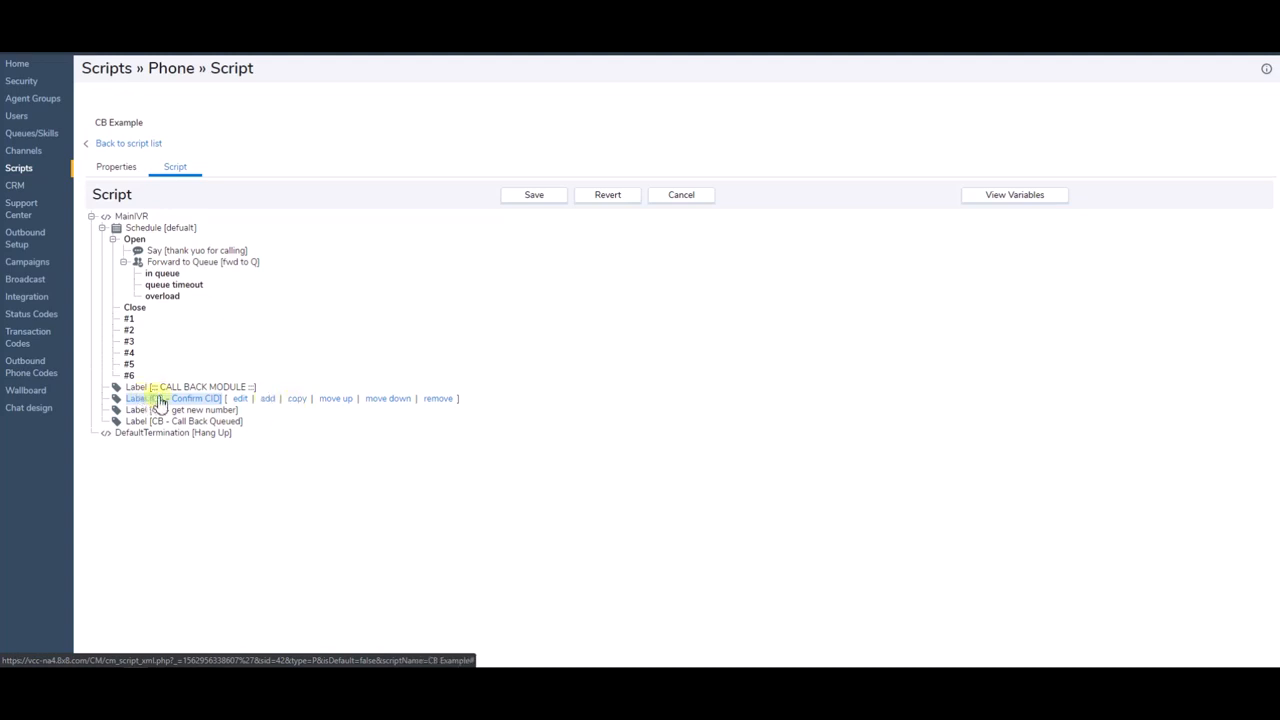
{"action": "left_click", "coordinate": [273, 399]}
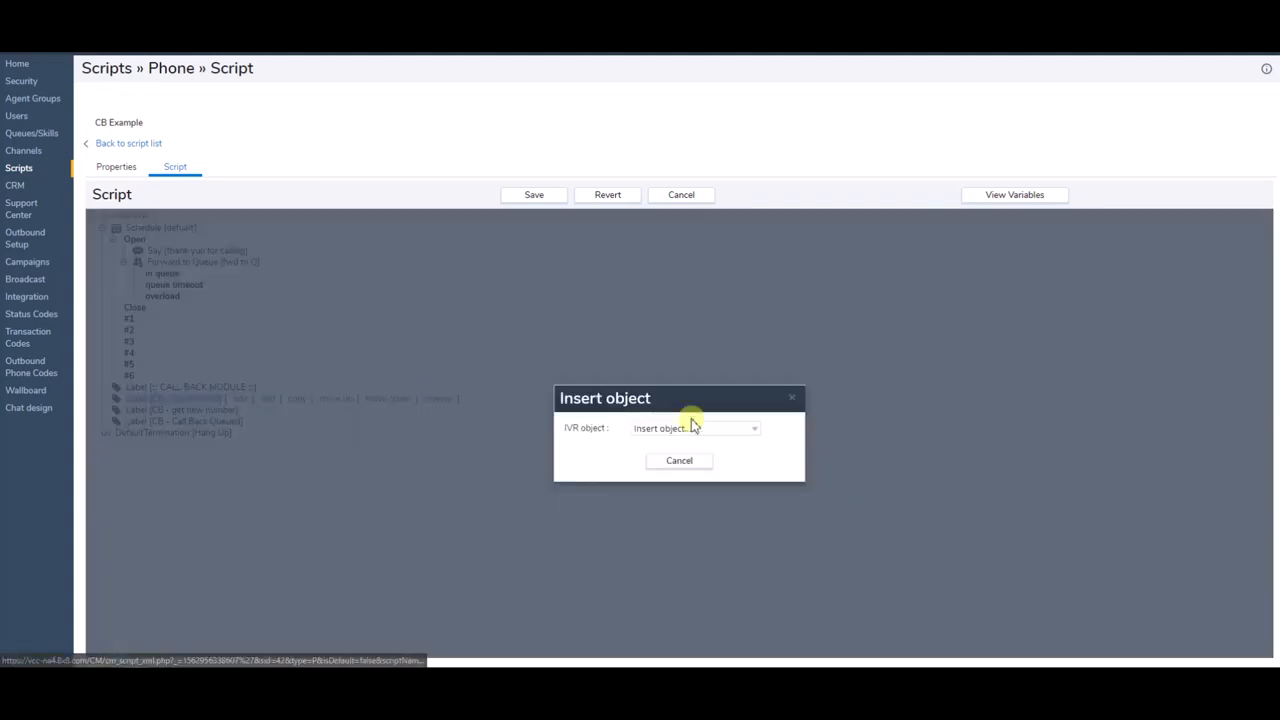
{"action": "left_click", "coordinate": [756, 433]}
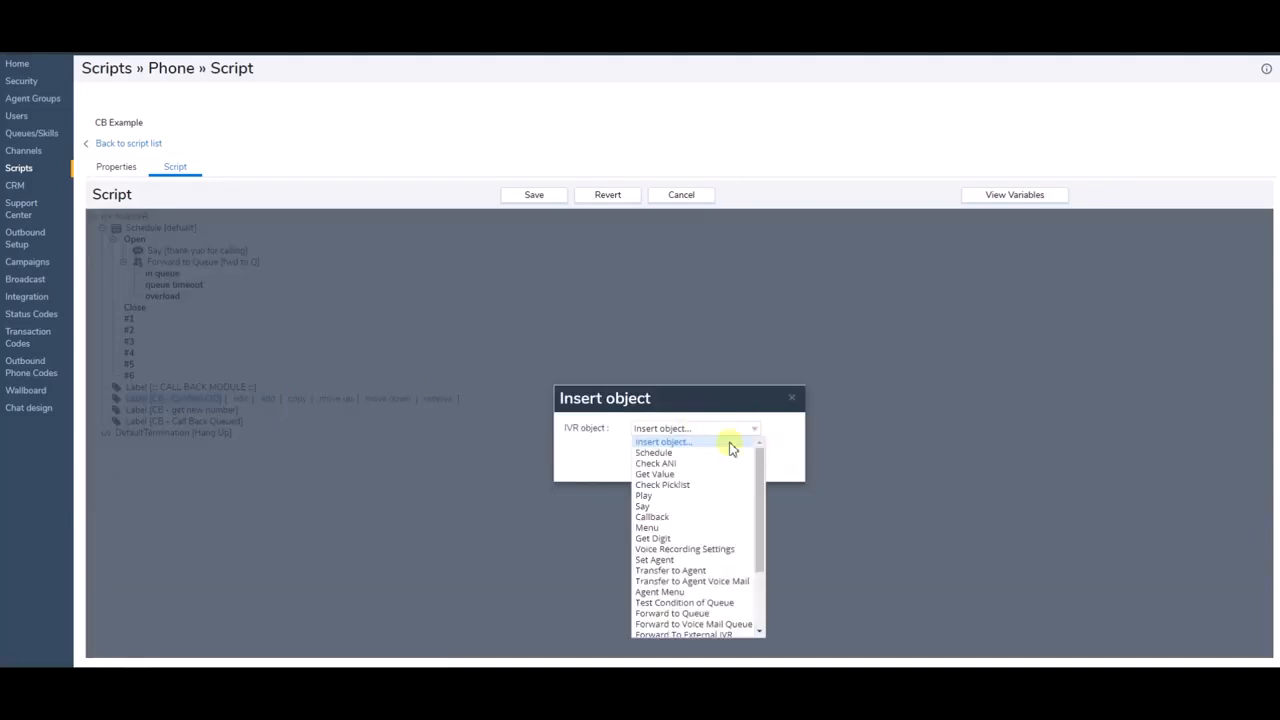
{"action": "left_click", "coordinate": [674, 508]}
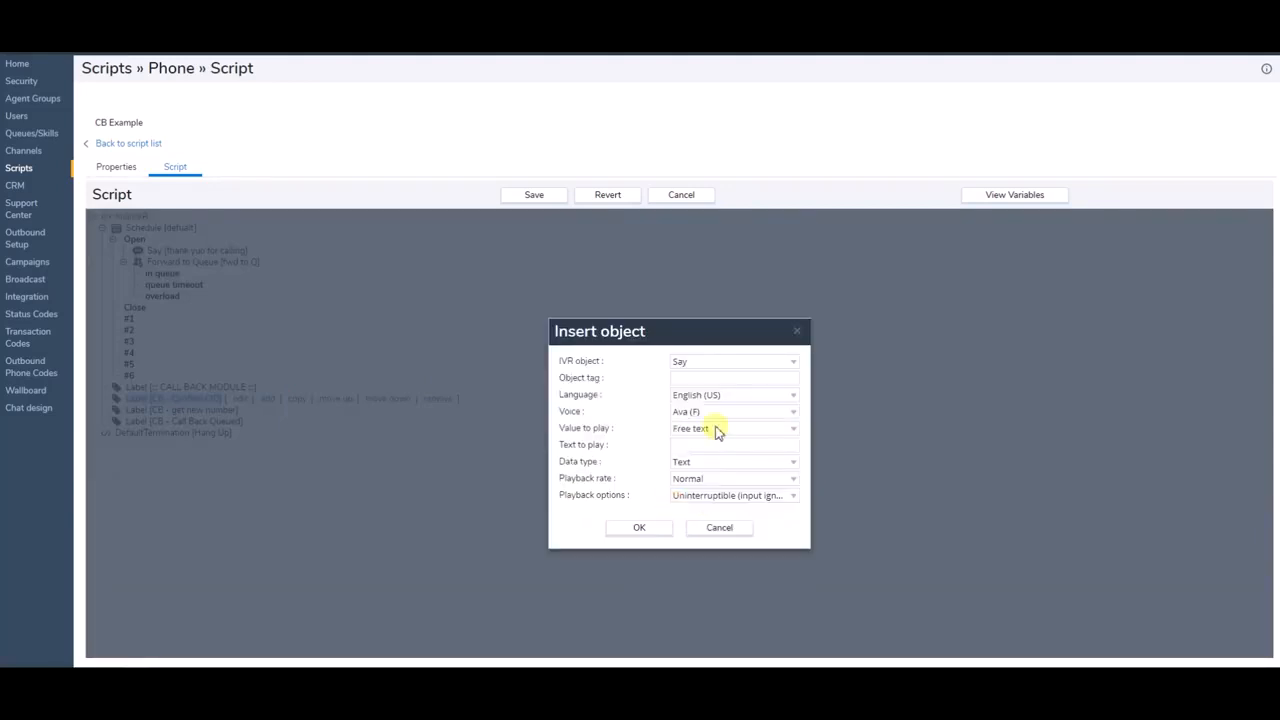
{"action": "left_click", "coordinate": [743, 377]}
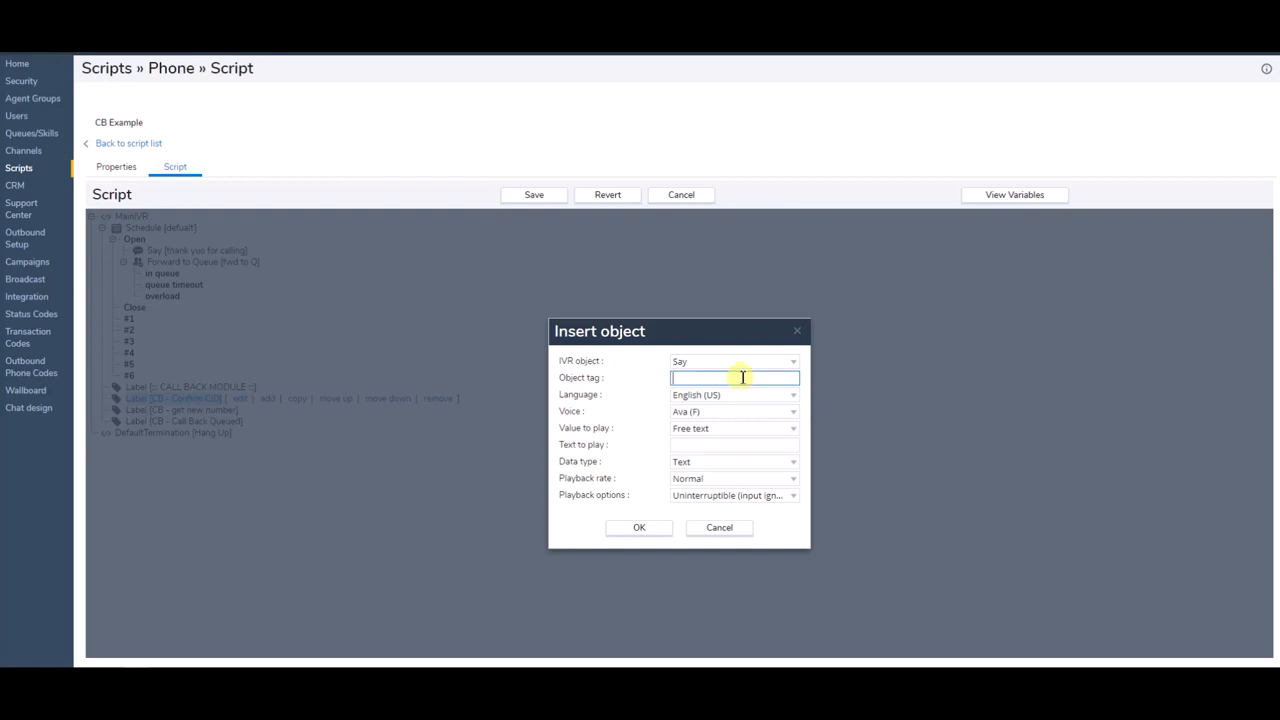
{"action": "type", "text": "We see your CID"}
- Set the Say object's text to "We see your caller eye dee is" and insert the object
{"action": "left_click", "coordinate": [728, 444]}
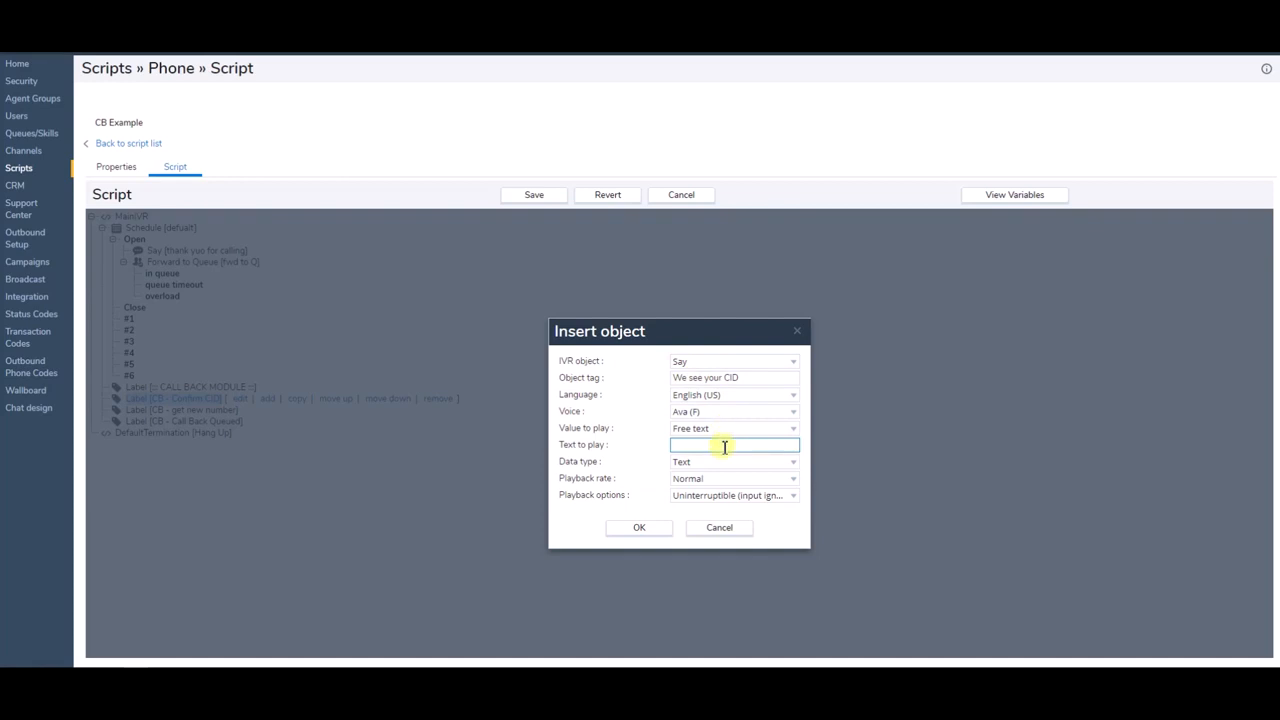
{"action": "type", "text": "We see your caller eye Dee is"}
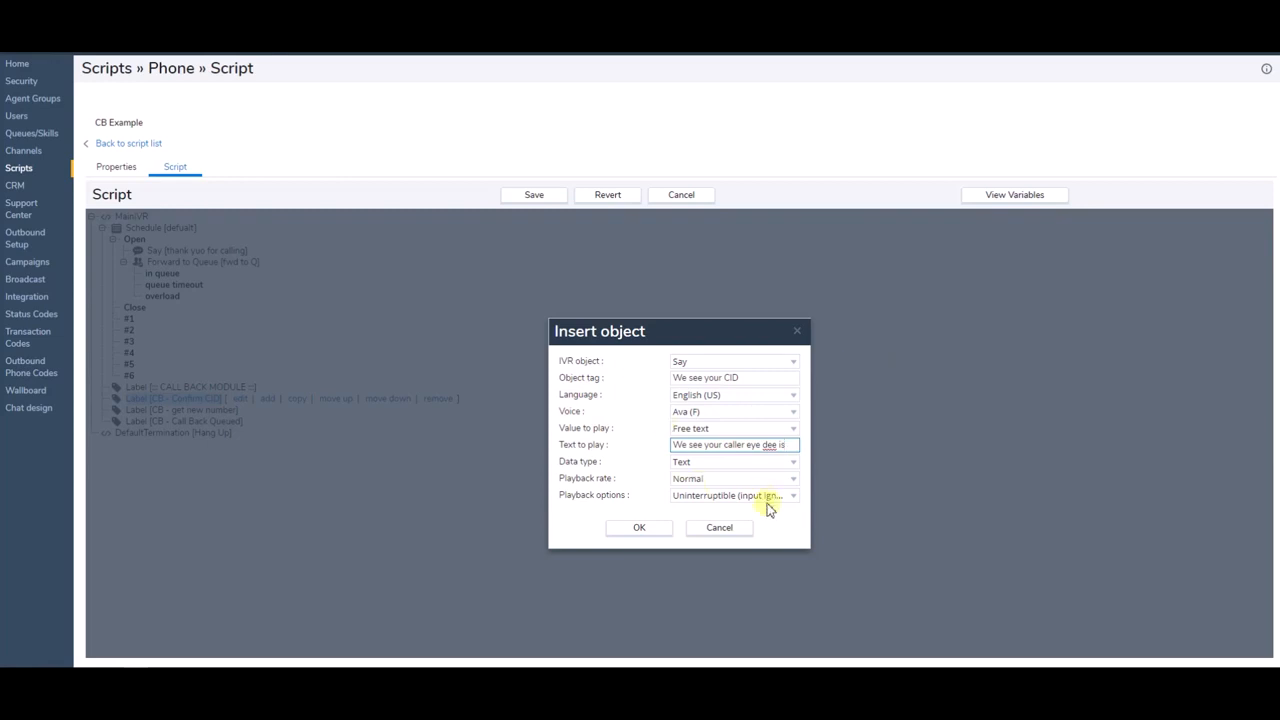
{"action": "left_click", "coordinate": [641, 527]}
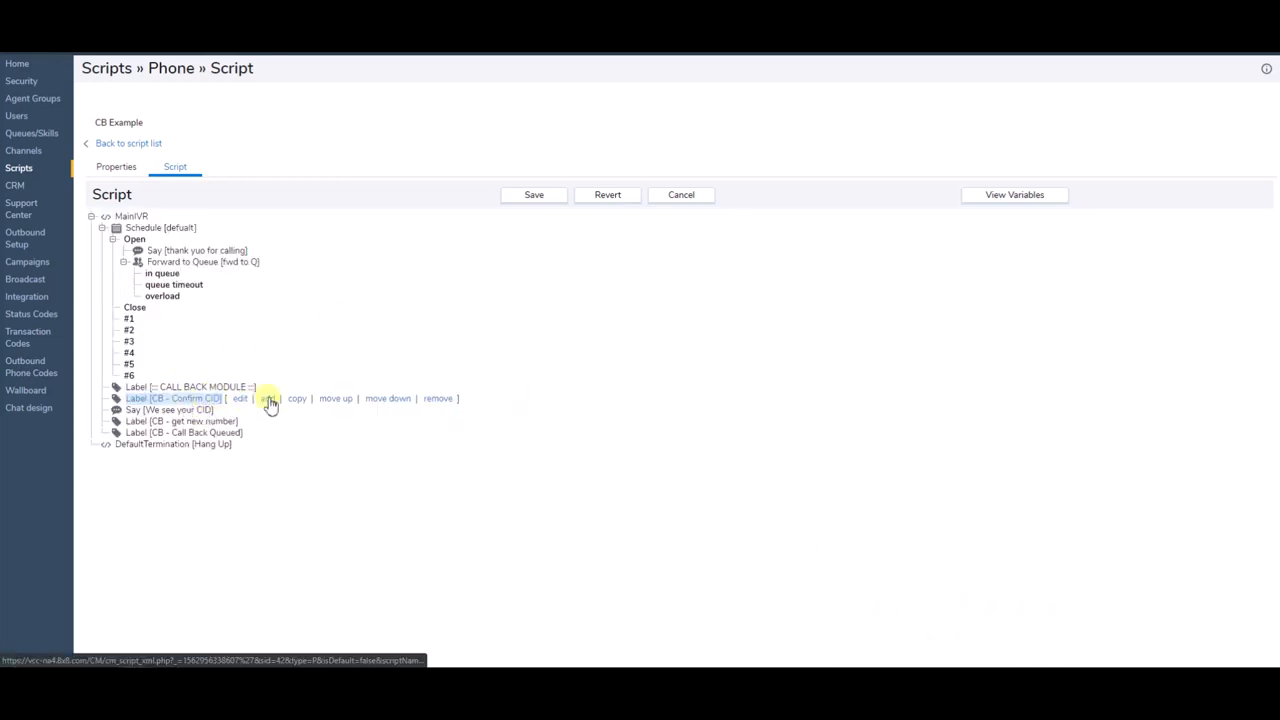
- Start a Say object after "We see your CID" and tag it "read CID Variable"
{"action": "left_click", "coordinate": [182, 412]}
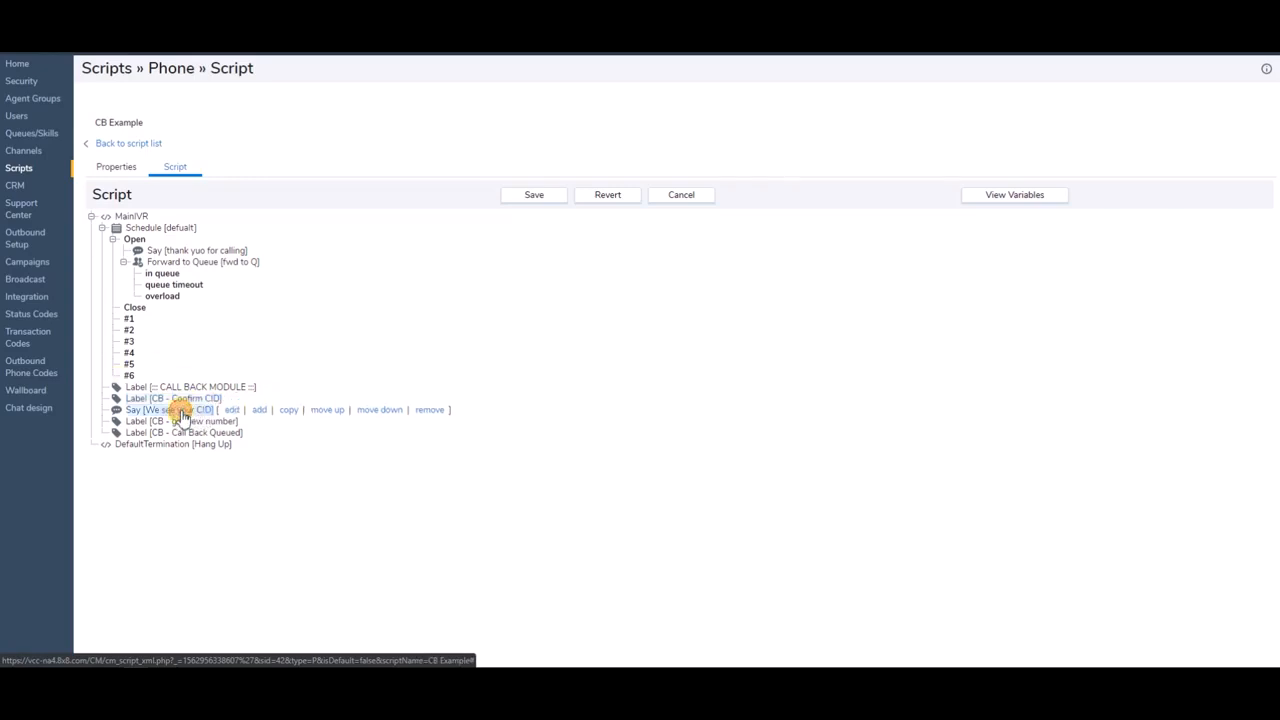
{"action": "left_click", "coordinate": [258, 410]}
{"action": "left_click", "coordinate": [731, 430]}
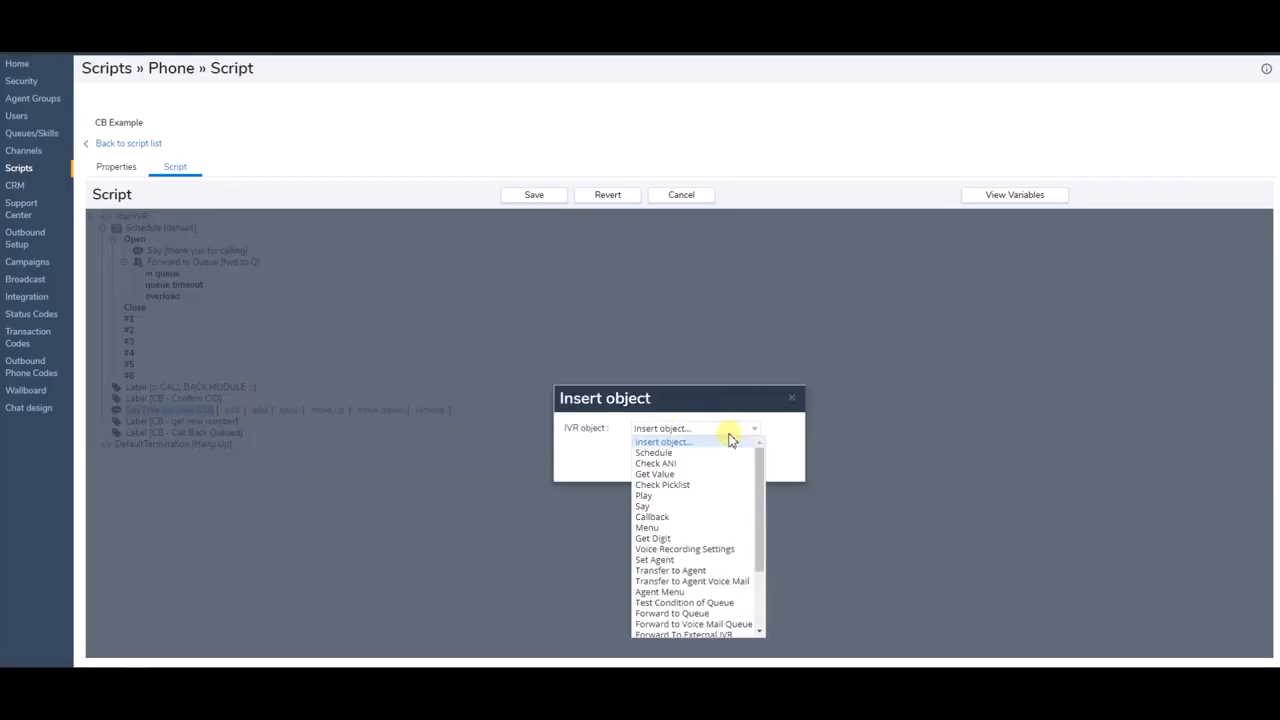
{"action": "left_click", "coordinate": [679, 509]}
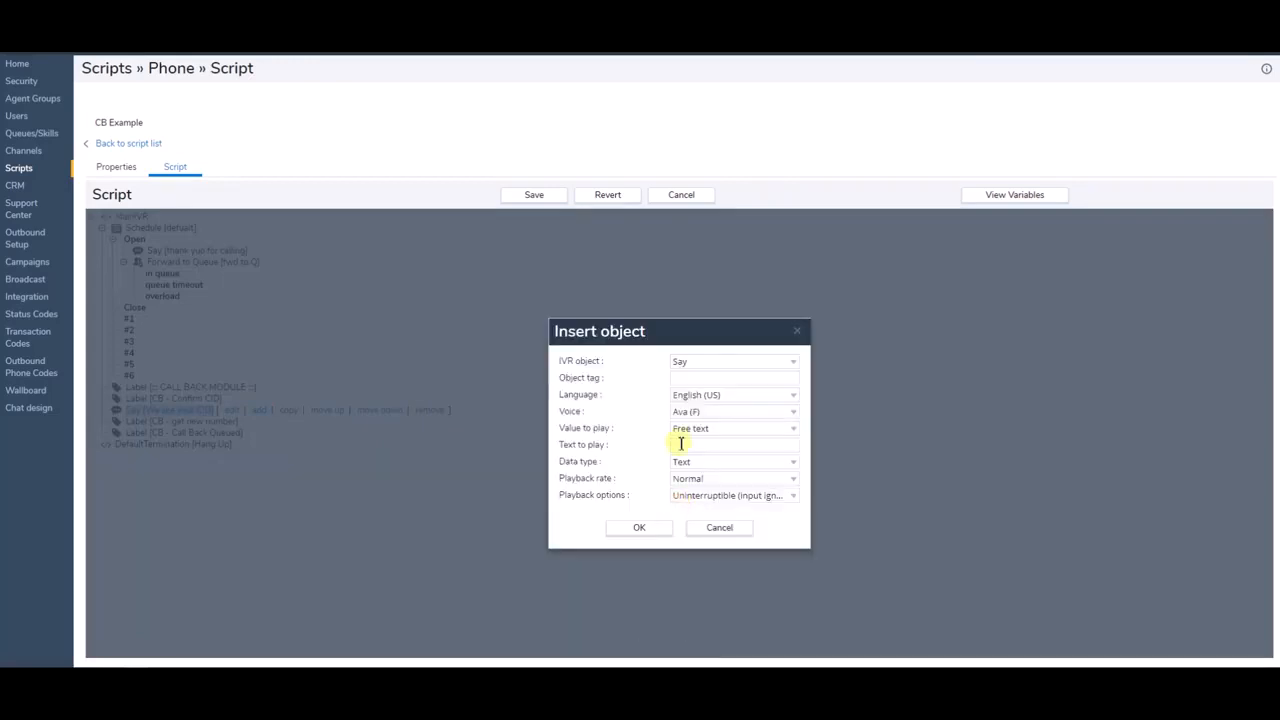
{"action": "left_click", "coordinate": [714, 378]}
{"action": "type", "text": "read CI"}
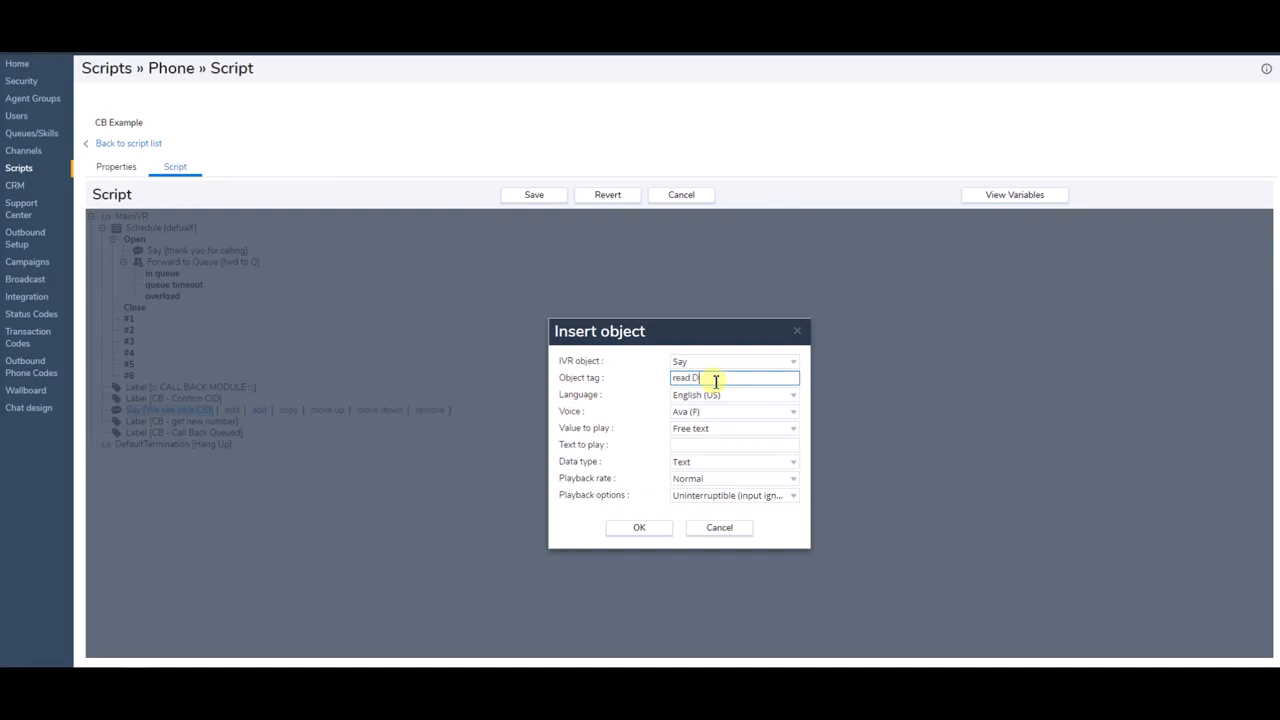
{"action": "type", "text": "D Variable"}
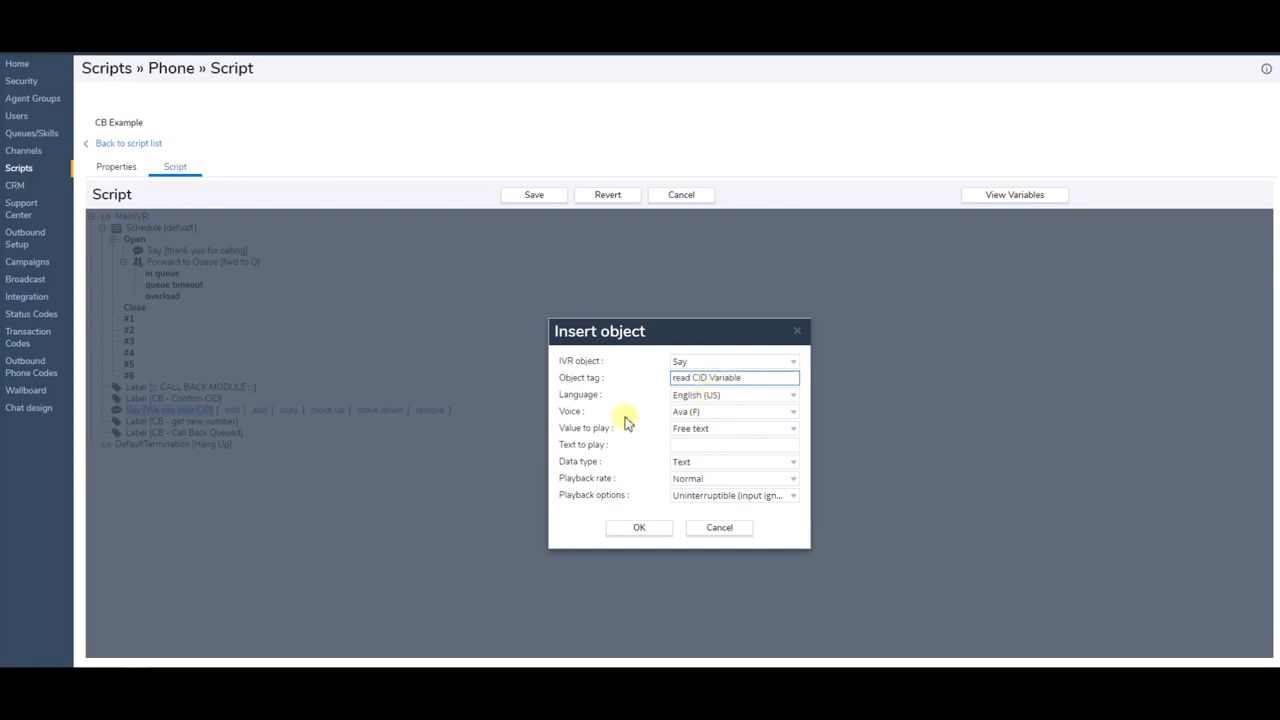
- Set the Say object's value to play to $caller phone number and insert the object
{"action": "left_click", "coordinate": [793, 428]}
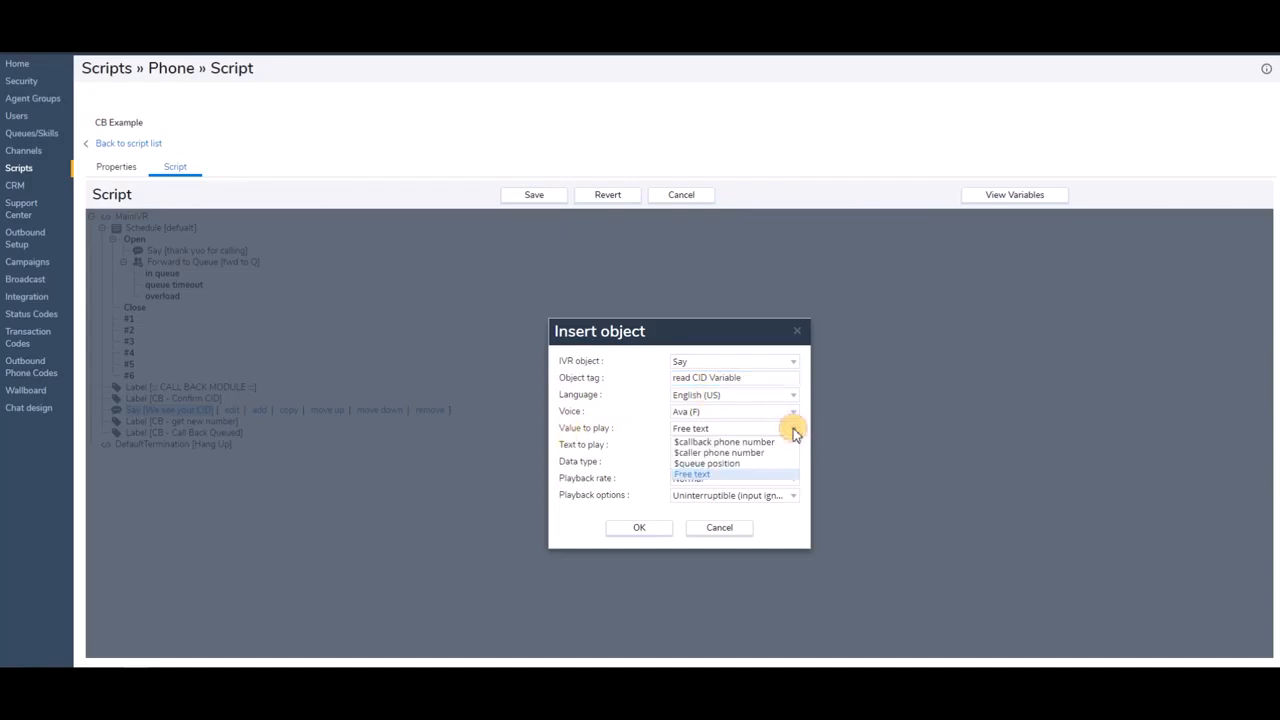
{"action": "left_click", "coordinate": [741, 453]}
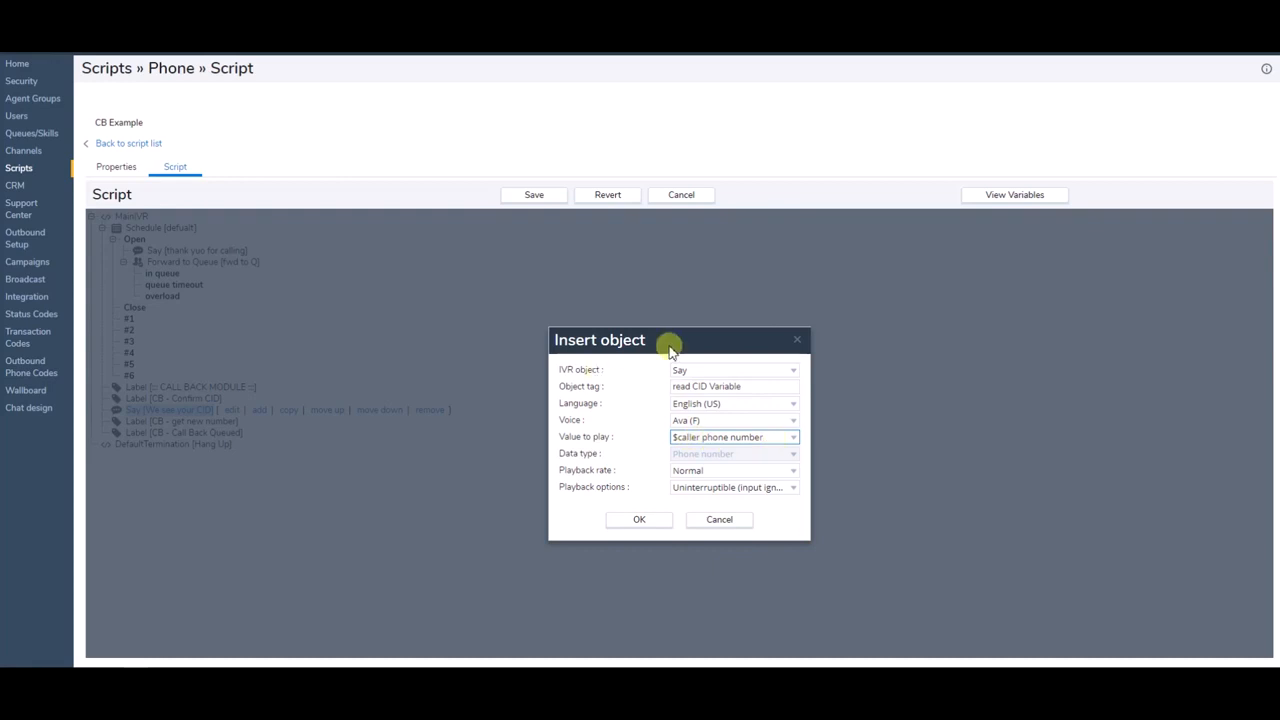
{"action": "left_click", "coordinate": [640, 520]}
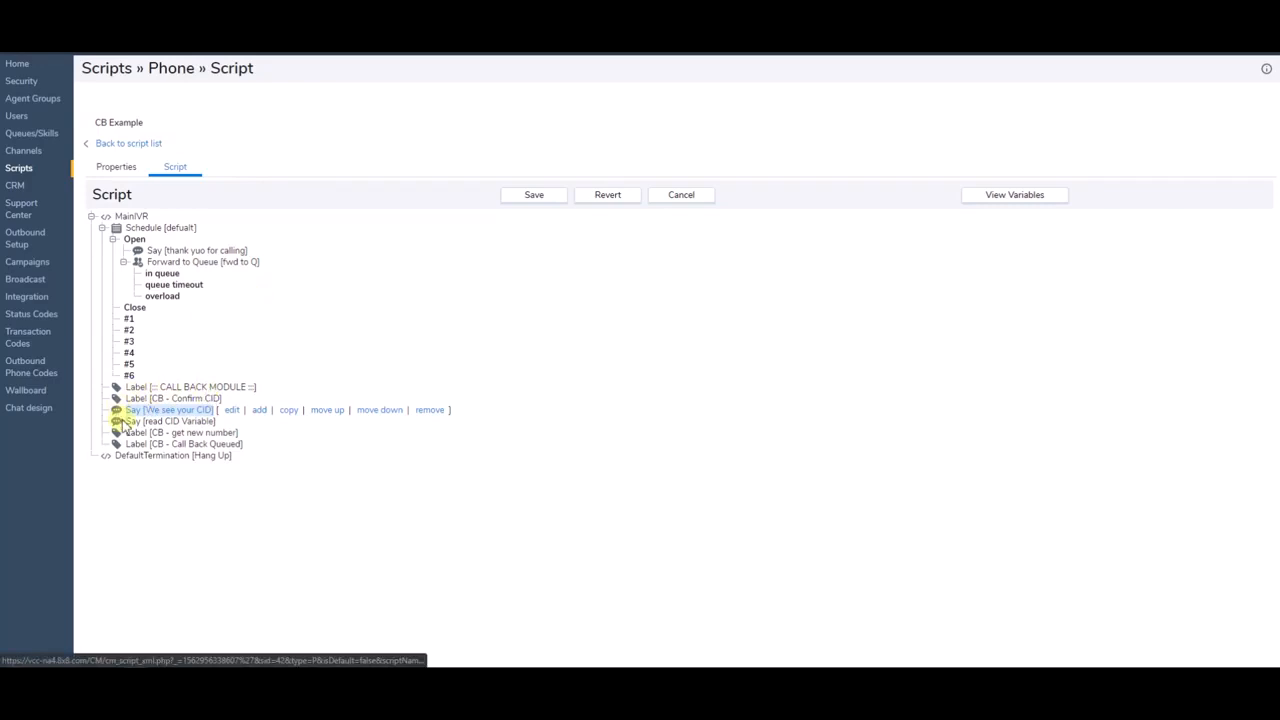
- Start a Say object after "read CID Variable" and tag it "user CID as CB?"
{"action": "left_click", "coordinate": [197, 420]}
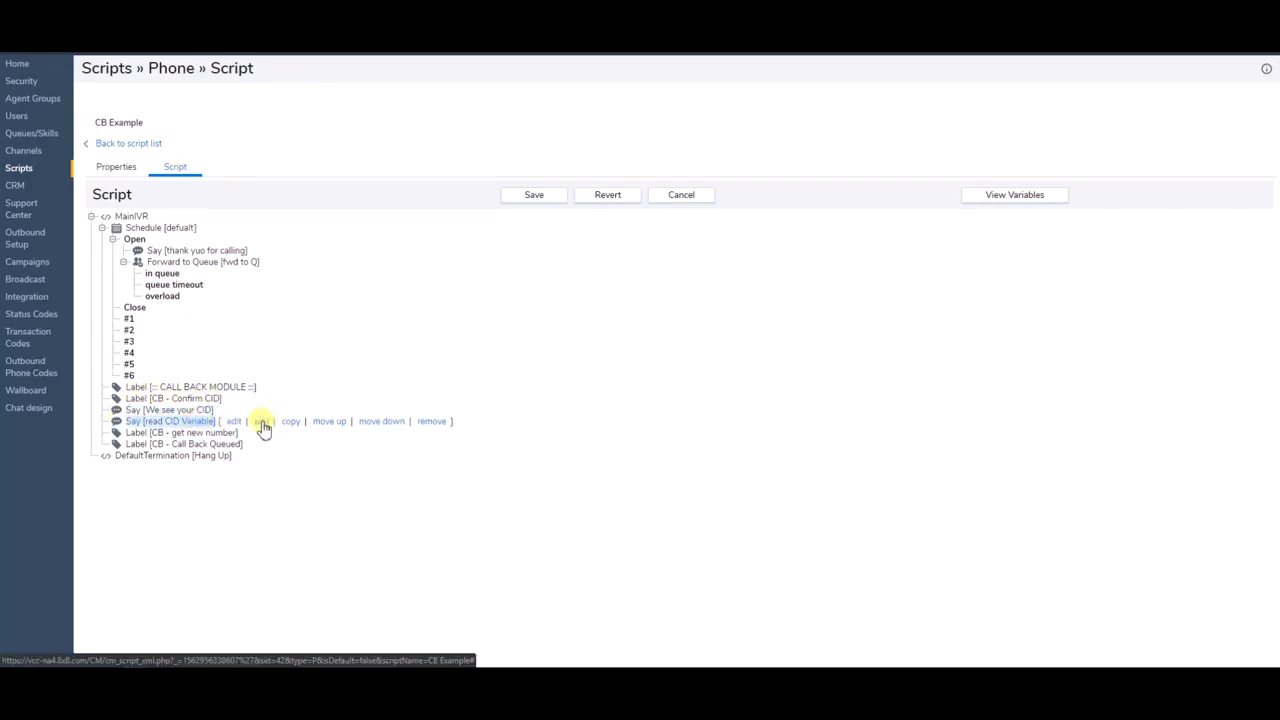
{"action": "left_click", "coordinate": [261, 422]}
{"action": "left_click", "coordinate": [754, 430]}
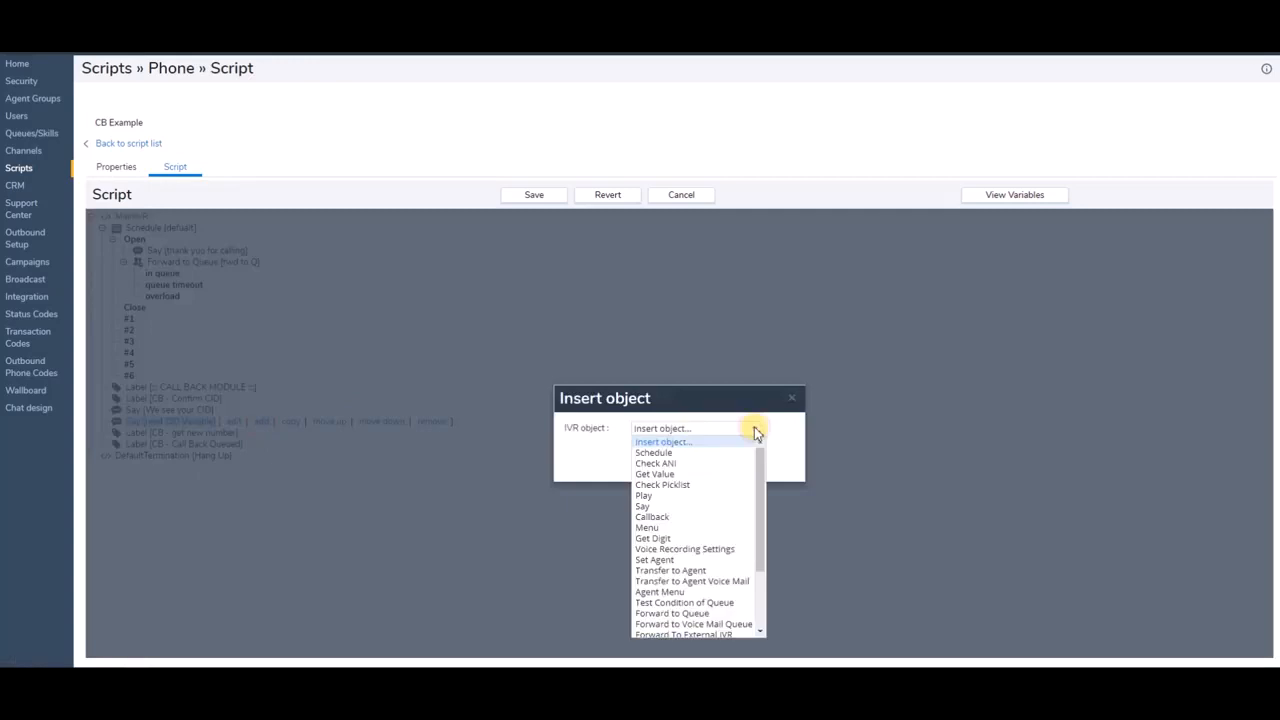
{"action": "left_click", "coordinate": [699, 507]}
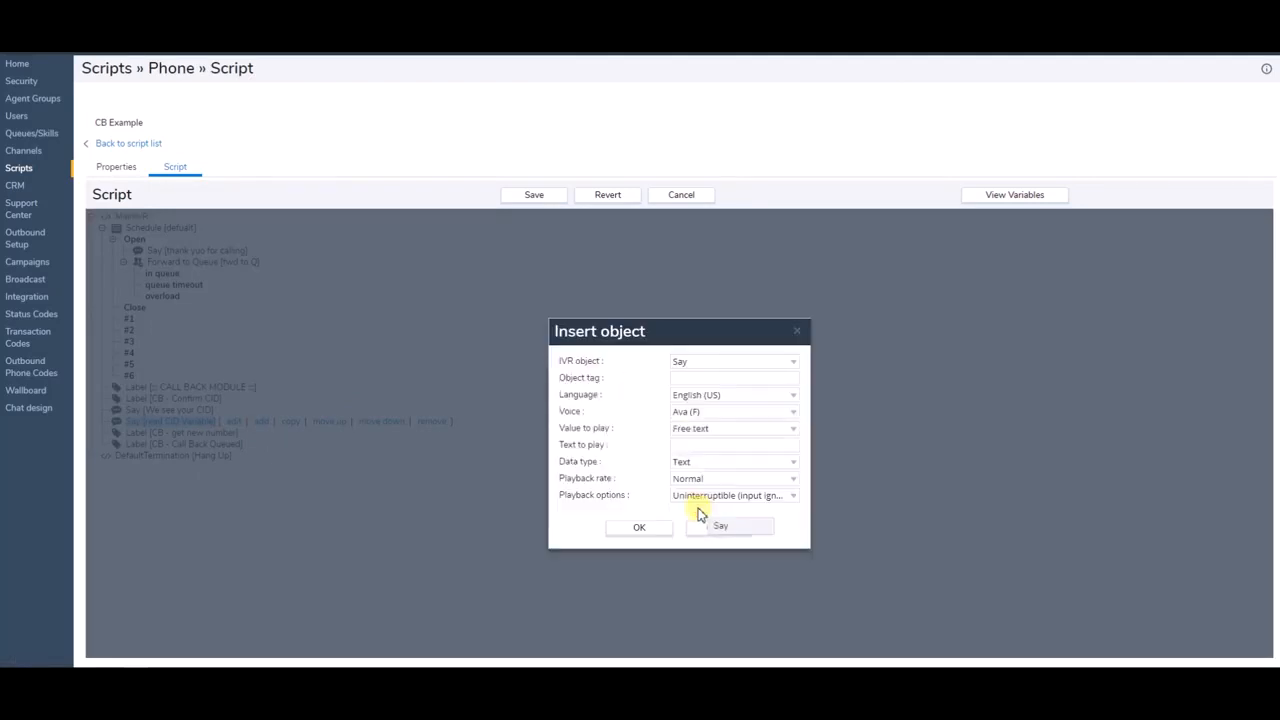
{"action": "left_click", "coordinate": [728, 381]}
{"action": "type", "text": "user CID as CL"}
{"action": "type", "text": "?"}
- Set the Say object's text to "If you would like us to call you back at this number press one. Or, to enter a new number press 2"
{"action": "left_click", "coordinate": [718, 445]}
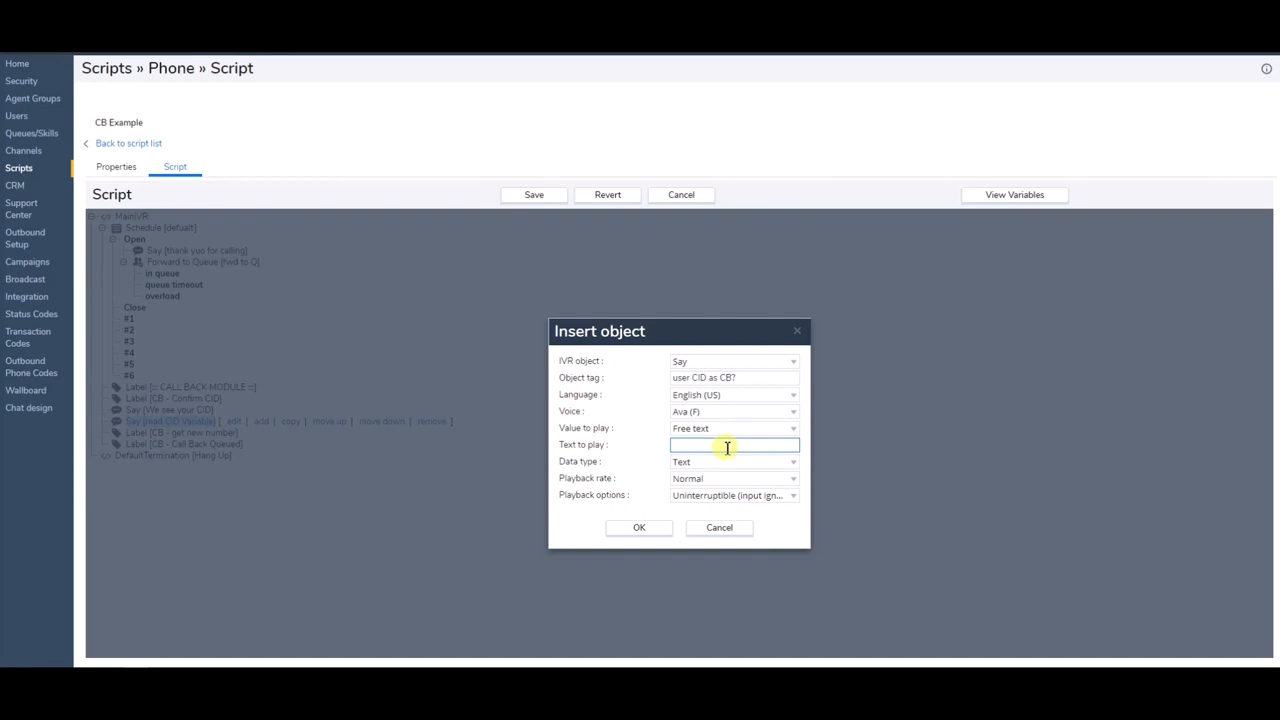
{"action": "type", "text": "If you w"}
{"action": "type", "text": "ould like"}
{"action": "type", "text": " us to ca"}
{"action": "type", "text": "ll you back at this n"}
{"action": "type", "text": "umber"}
{"action": "type", "text": " press one"}
{"action": "type", "text": ".  Or."}
{"action": "type", "text": " to enter a"}
{"action": "type", "text": " new number"}
{"action": "type", "text": " press 2"}
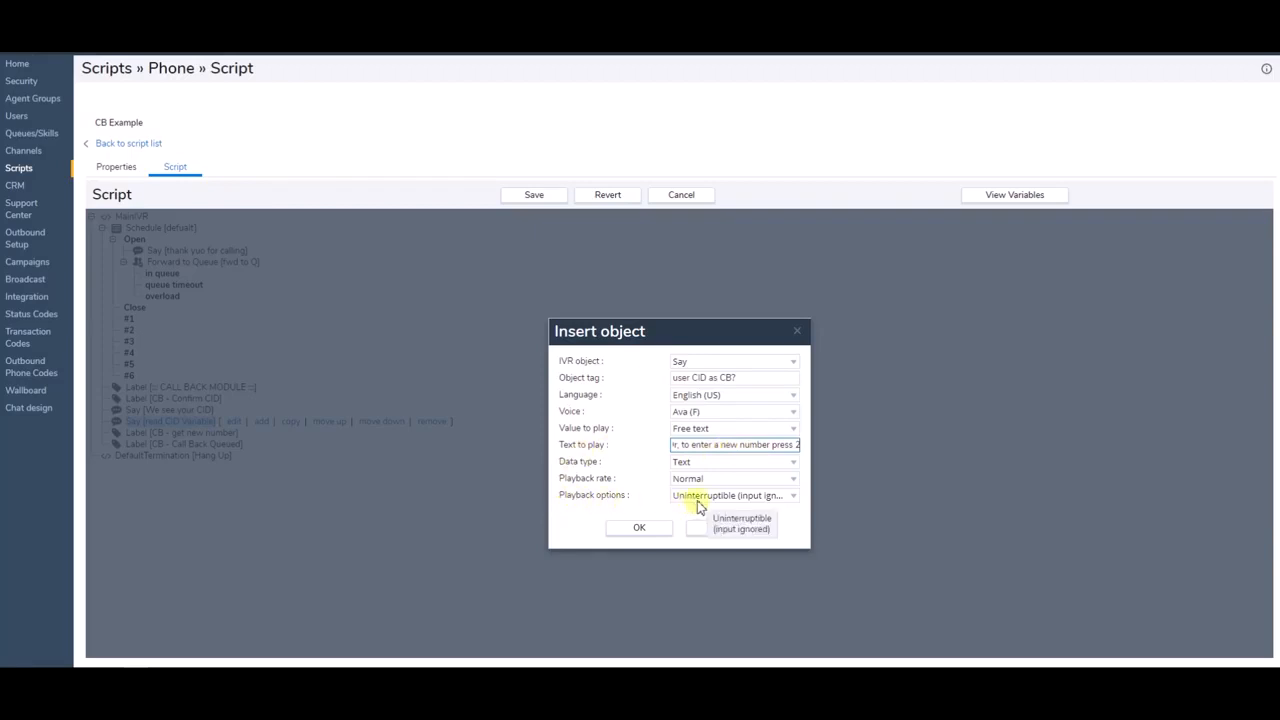
- Set the Say object's playback option to Interruptible (input captured) and insert the object
{"action": "left_click", "coordinate": [793, 496]}
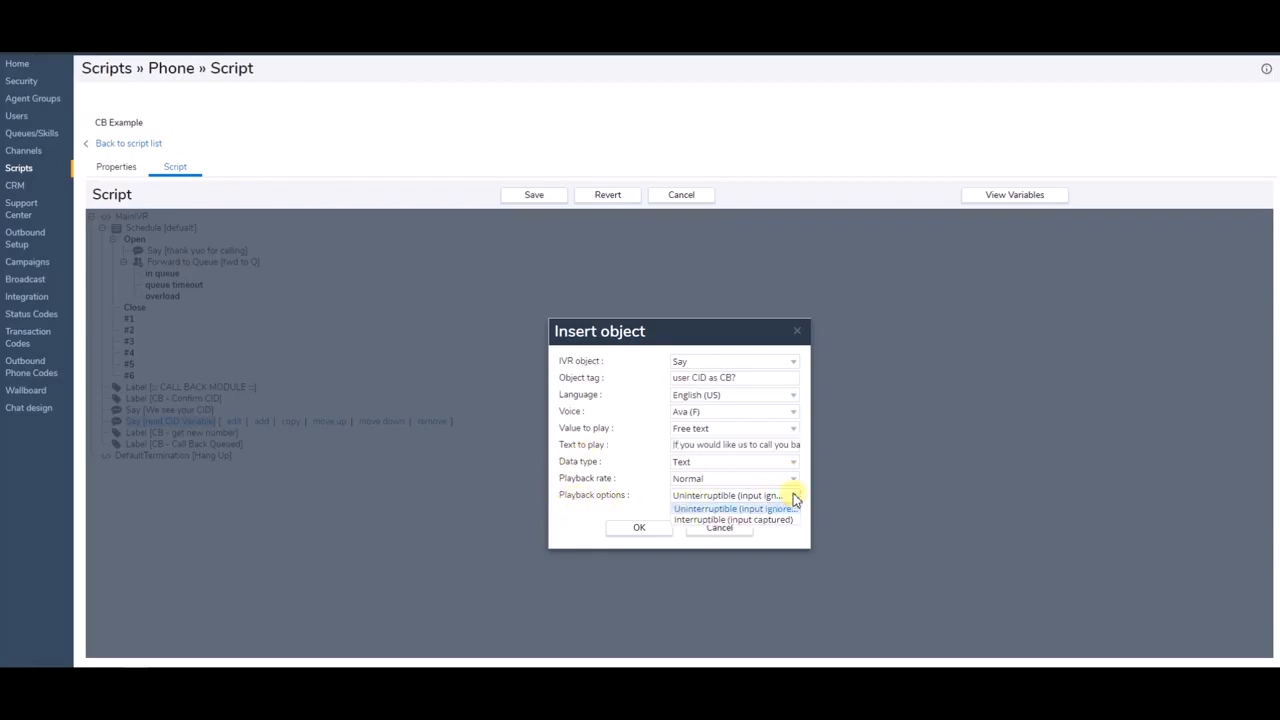
{"action": "left_click", "coordinate": [750, 520]}
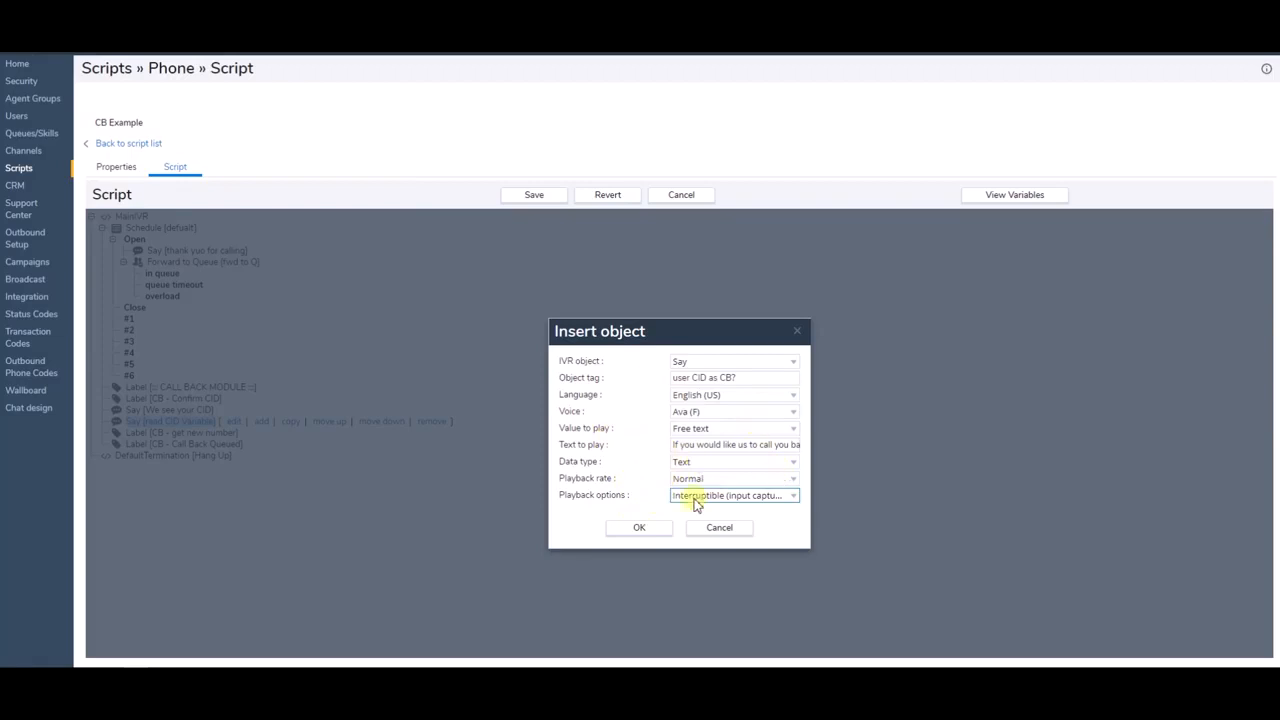
{"action": "left_click", "coordinate": [639, 528]}
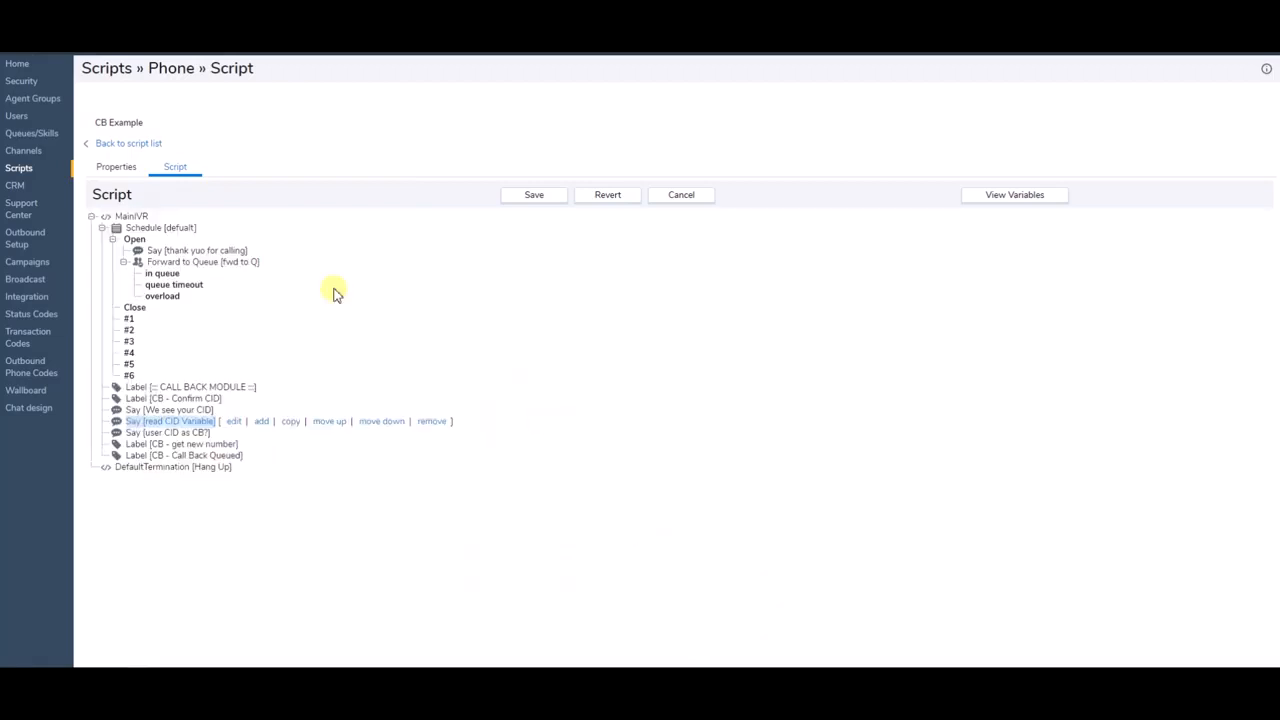
- Insert a Get Digit object tagged "get caller choice" after the "user CID as CB?" Say object
{"action": "left_click", "coordinate": [184, 433]}
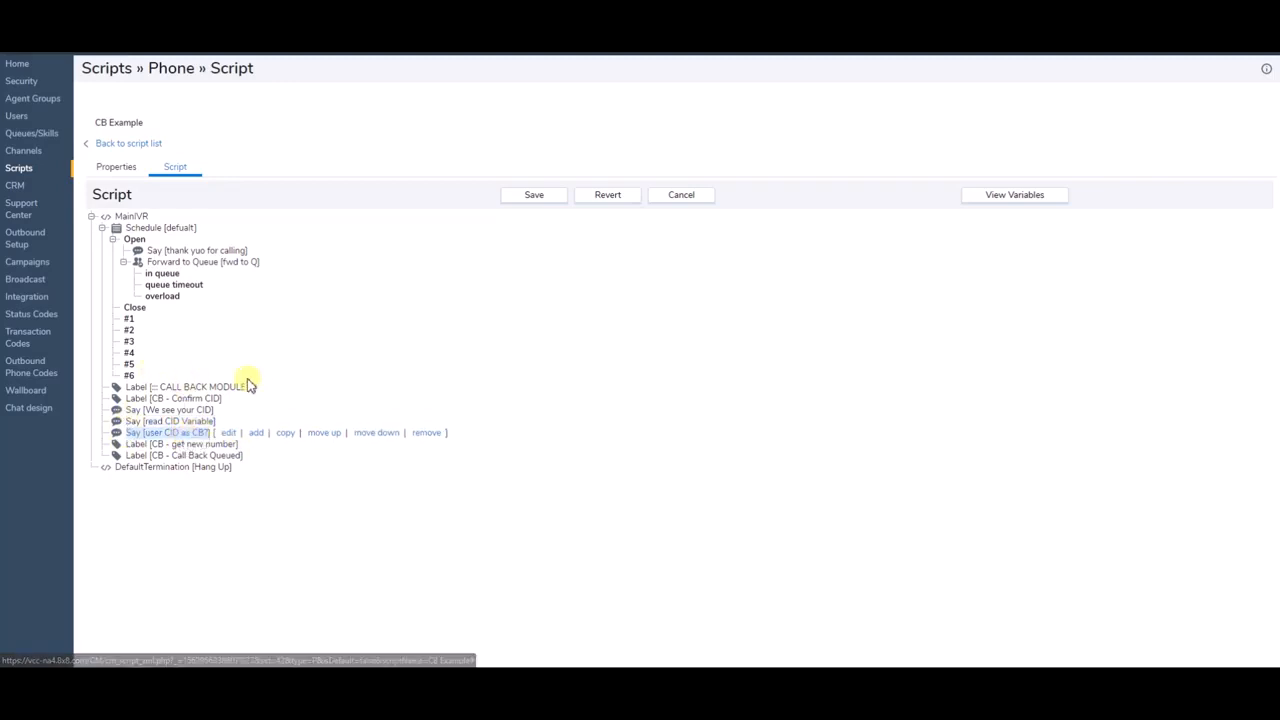
{"action": "left_click", "coordinate": [258, 433]}
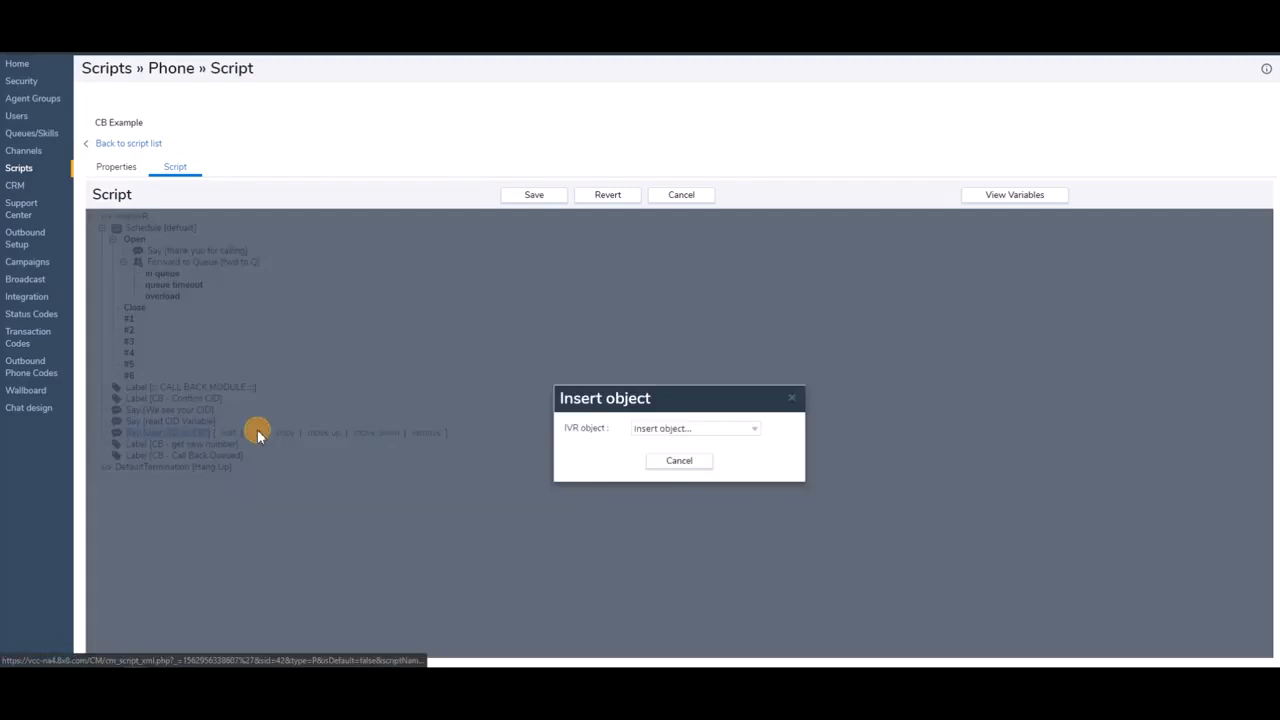
{"action": "left_click", "coordinate": [754, 432]}
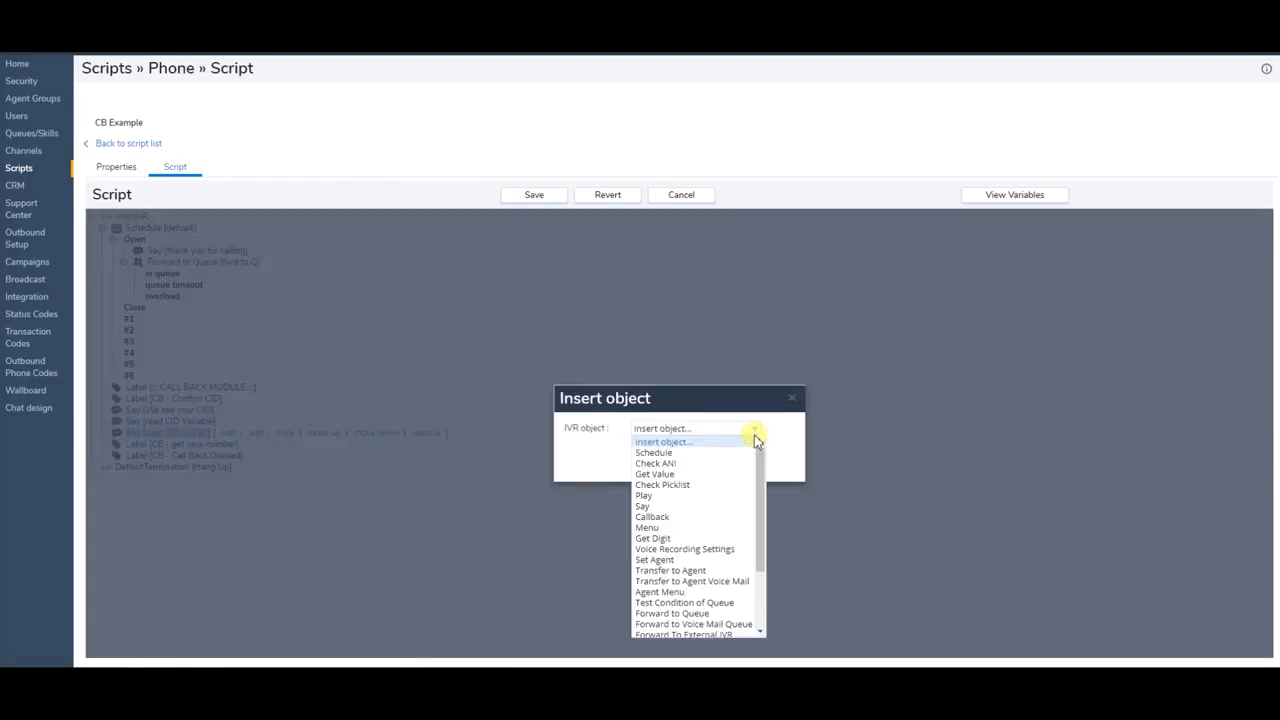
{"action": "left_click_drag", "start_coordinate": [762, 467], "coordinate": [762, 488]}
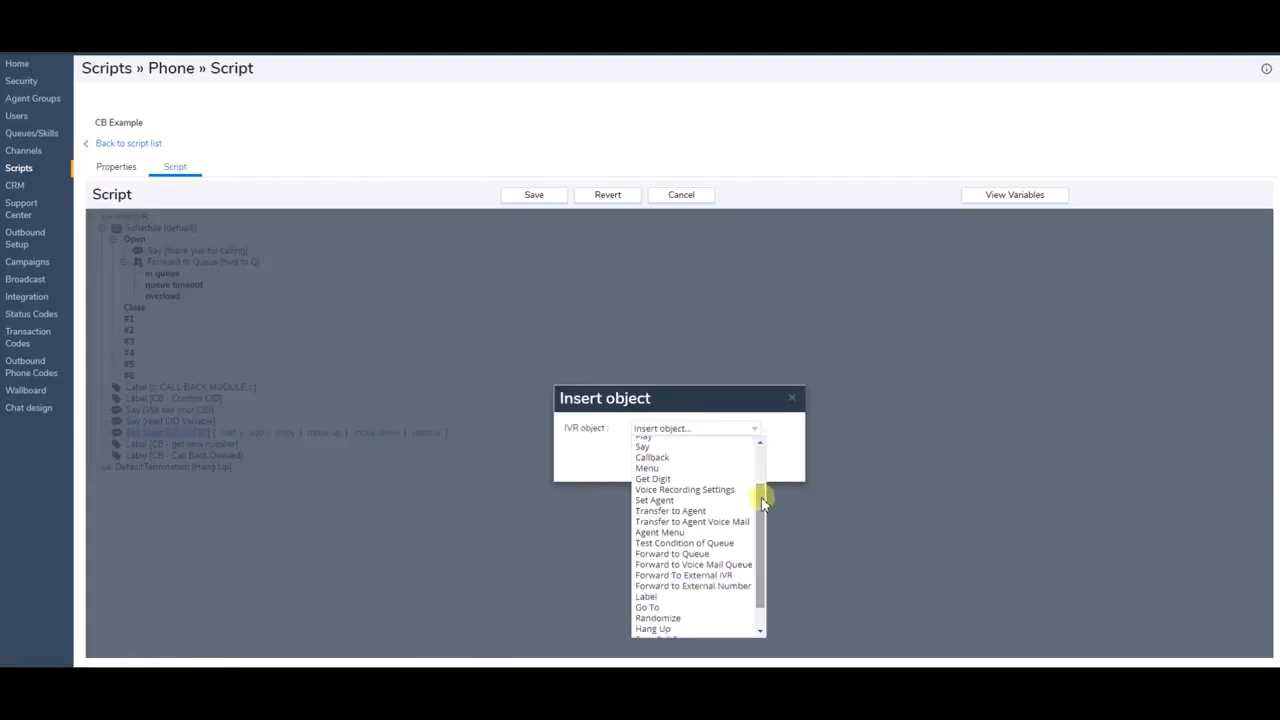
{"action": "left_click", "coordinate": [703, 483]}
{"action": "left_click", "coordinate": [722, 421]}
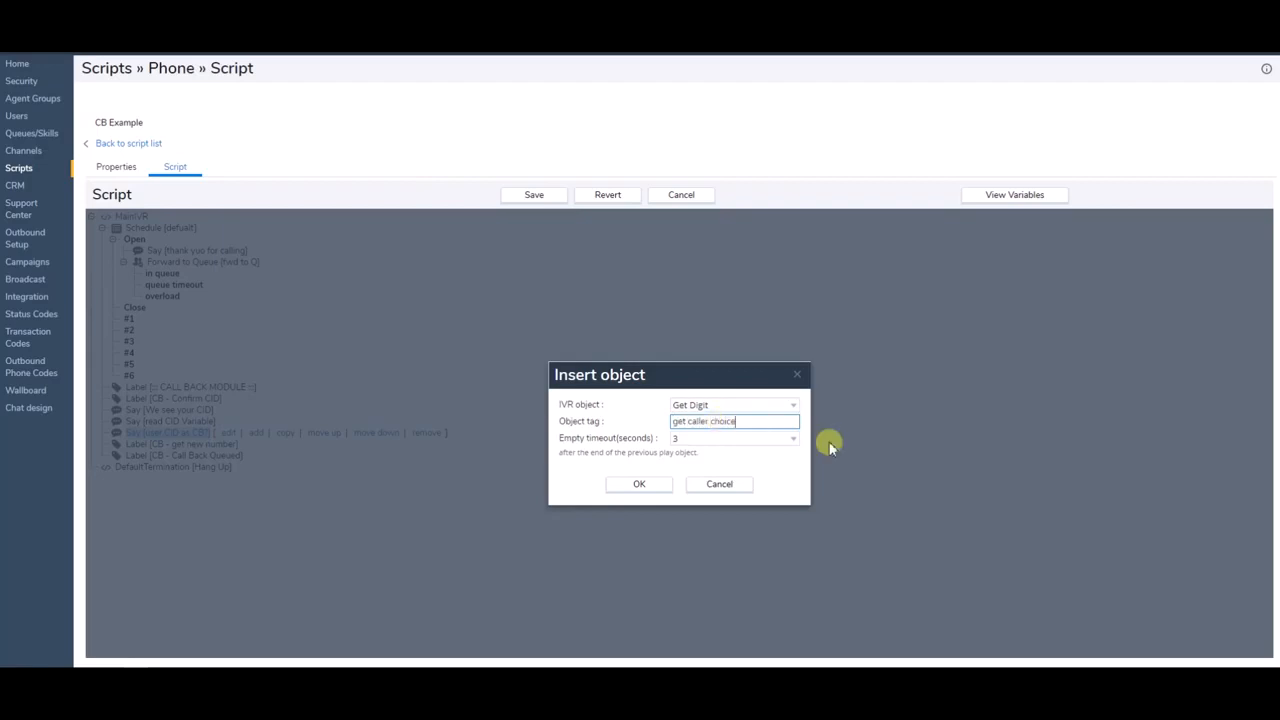
{"action": "left_click", "coordinate": [640, 485]}
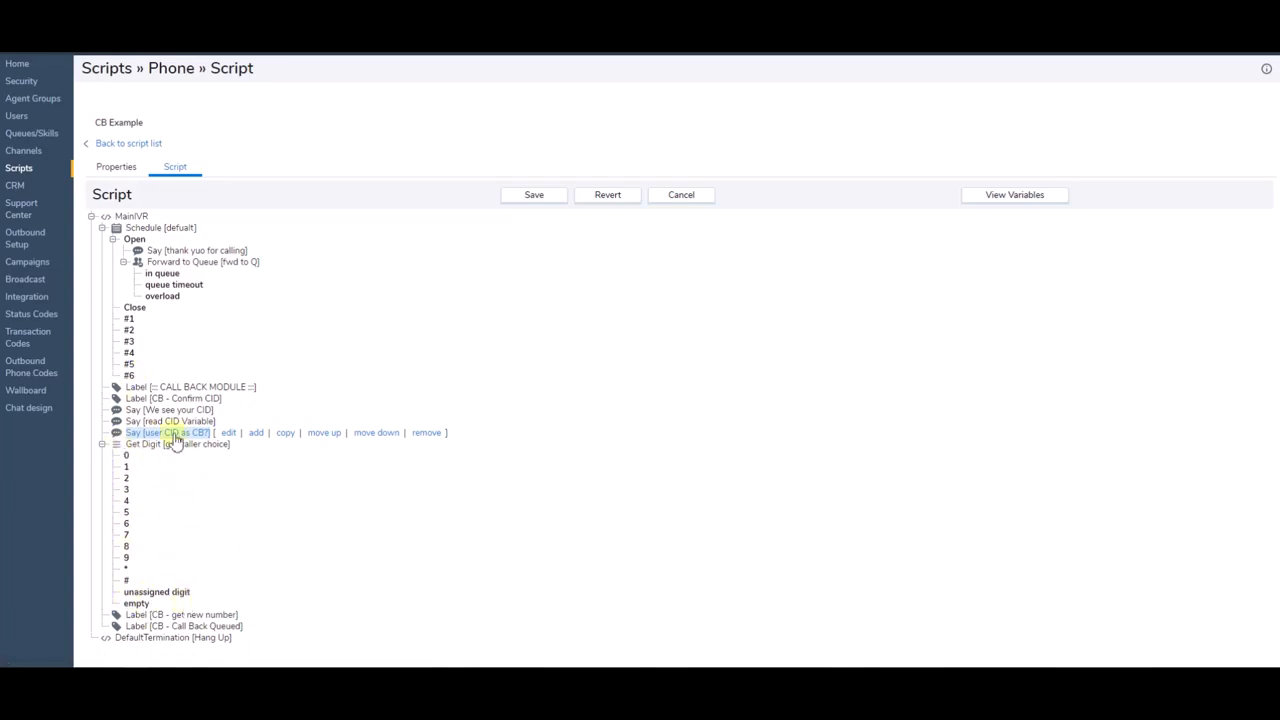
- Under digit 1 of "get caller choice", insert a Go To object tagged "Call back Queued" with destination "CB - Call Back Queued"
{"action": "left_click", "coordinate": [127, 468]}
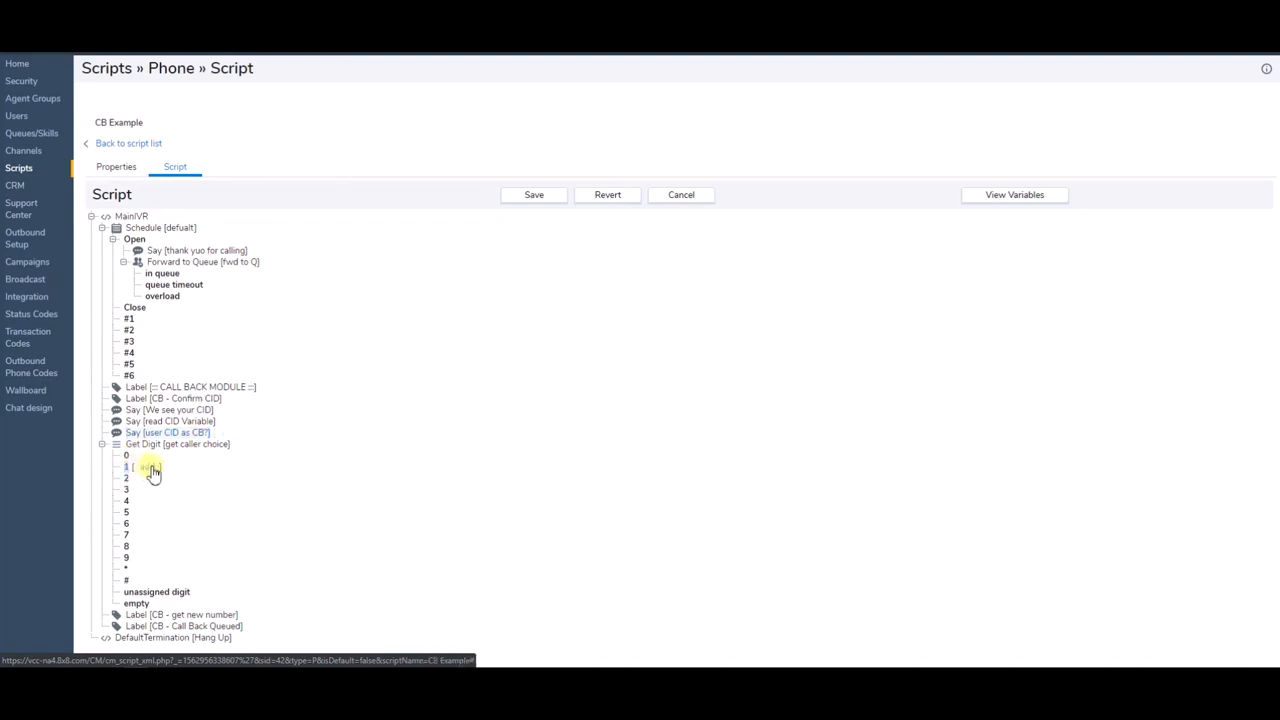
{"action": "left_click", "coordinate": [149, 467]}
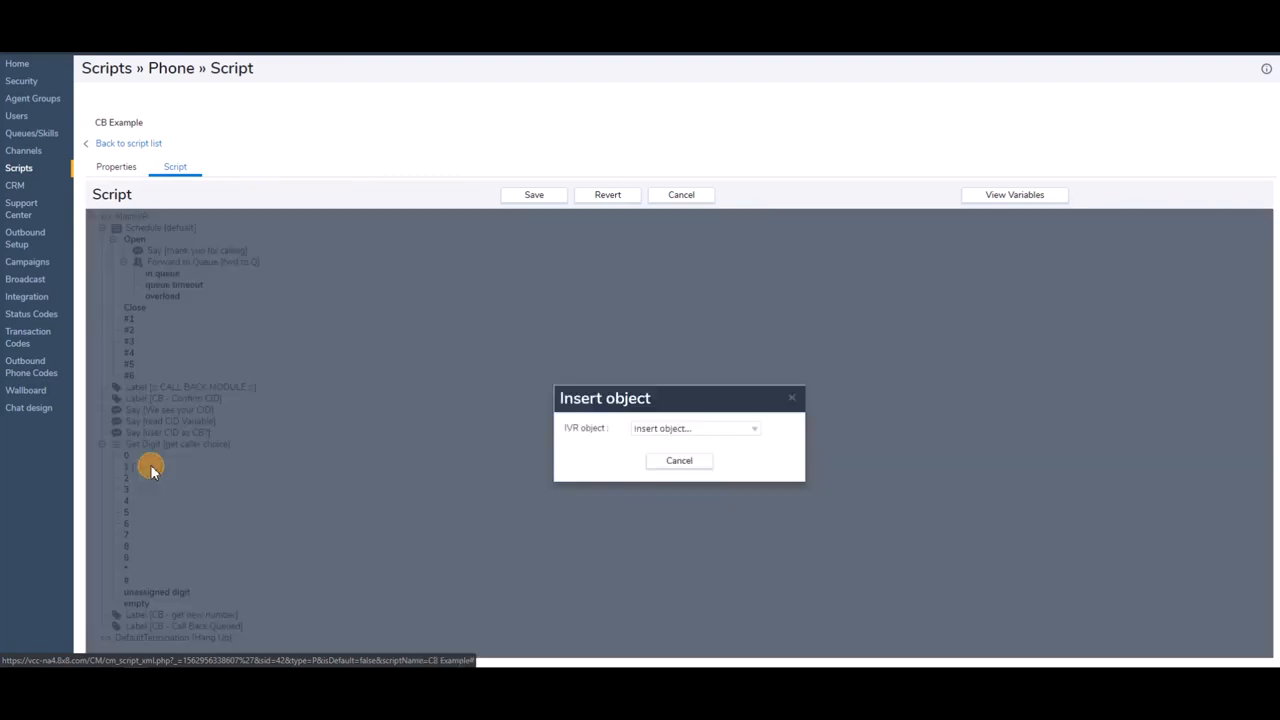
{"action": "left_click", "coordinate": [756, 432]}
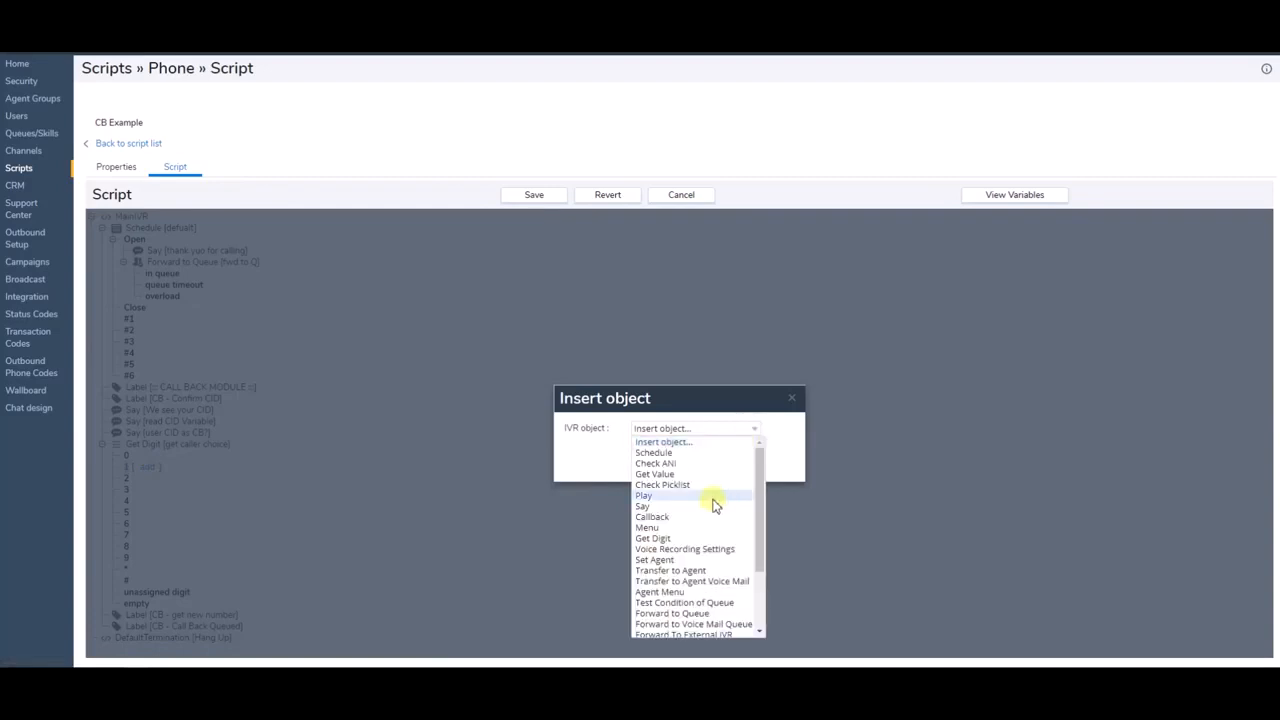
{"action": "left_click_drag", "start_coordinate": [766, 485], "coordinate": [766, 534]}
{"action": "left_click", "coordinate": [665, 580]}
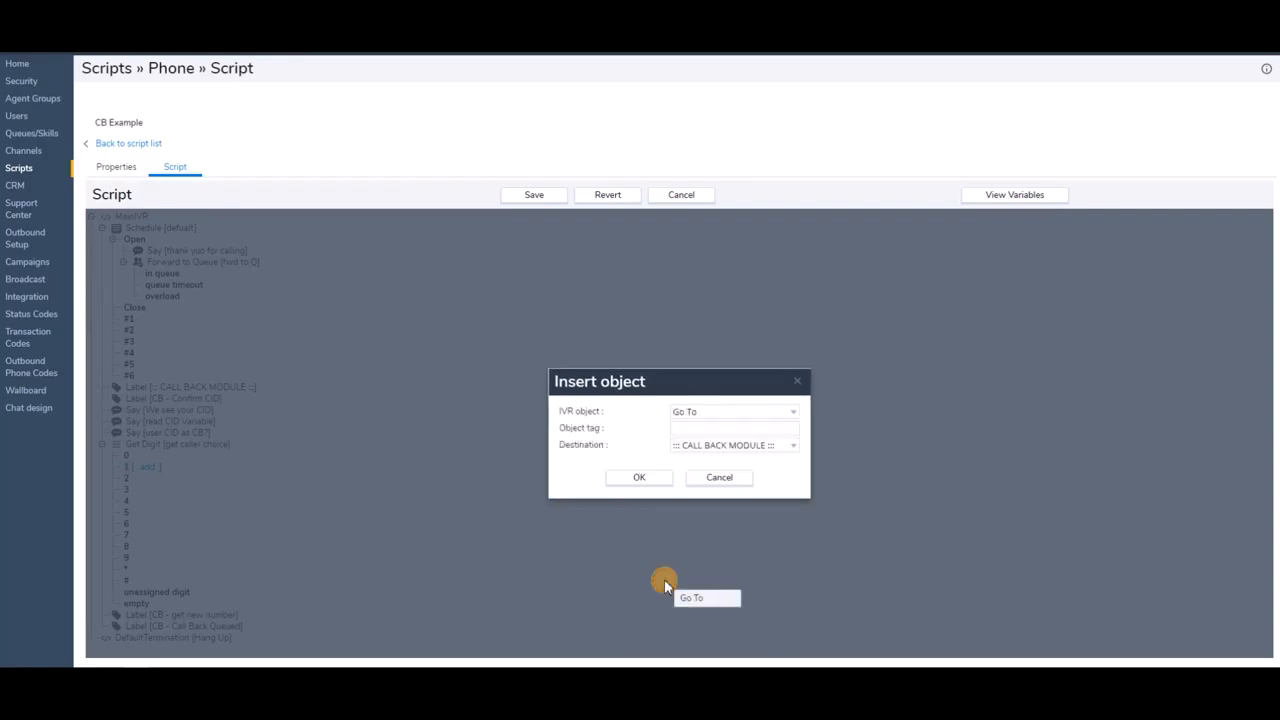
{"action": "left_click", "coordinate": [797, 428]}
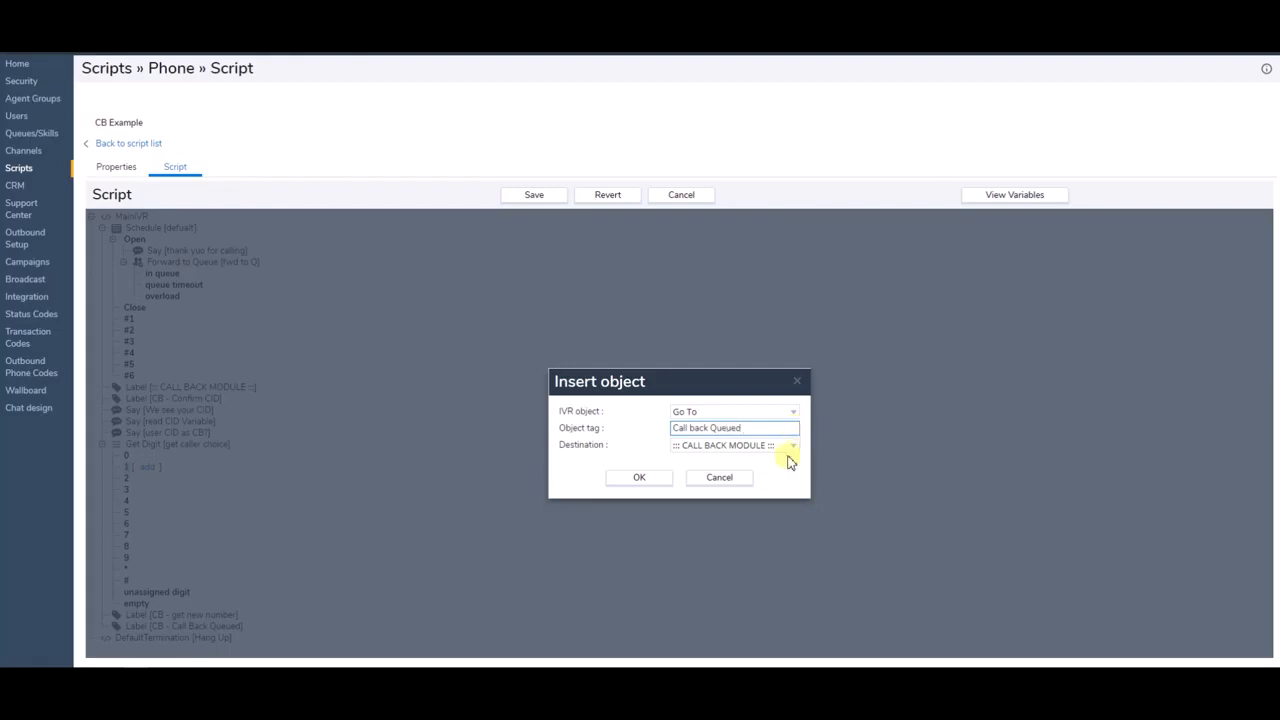
{"action": "left_click", "coordinate": [797, 447]}
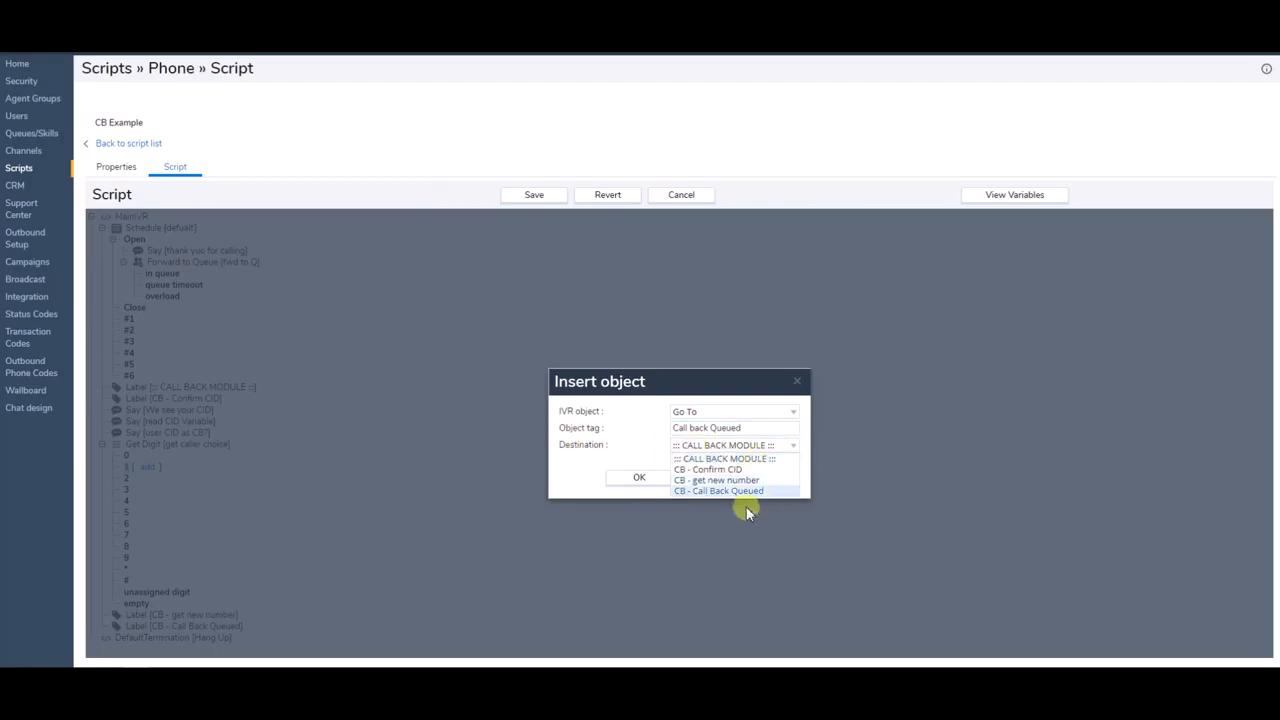
{"action": "left_click", "coordinate": [723, 492]}
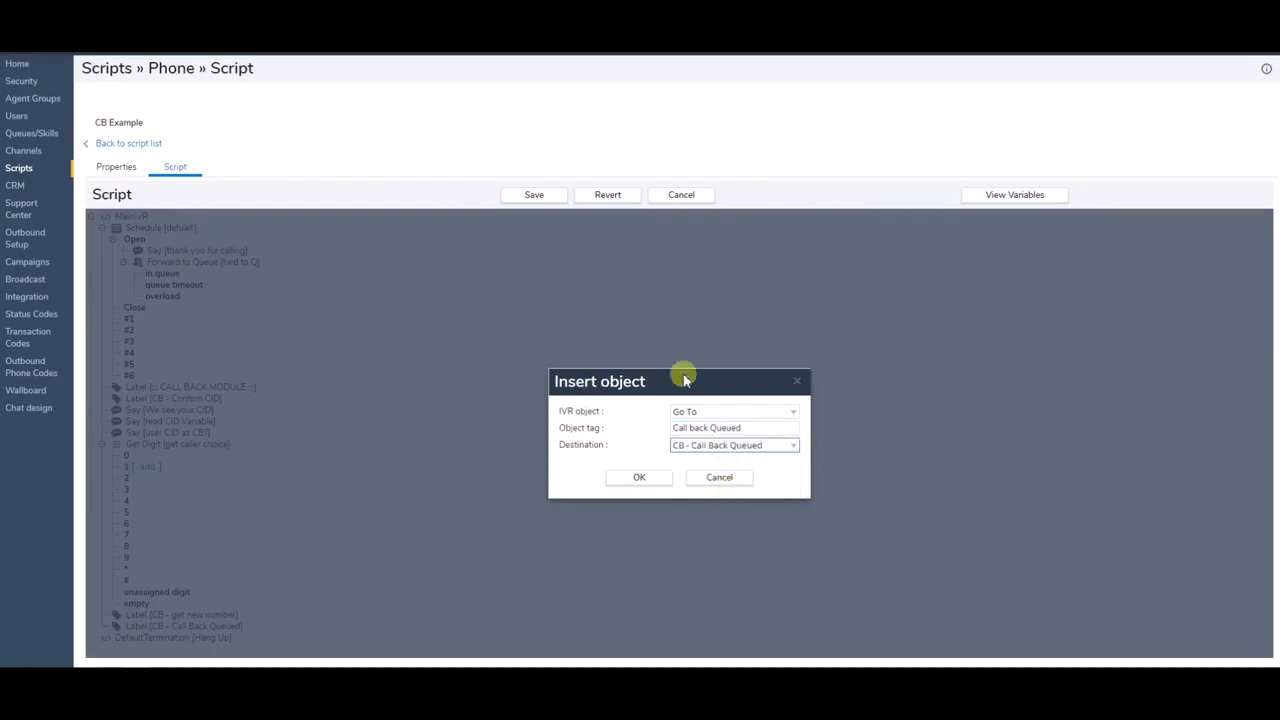
{"action": "left_click", "coordinate": [641, 479]}
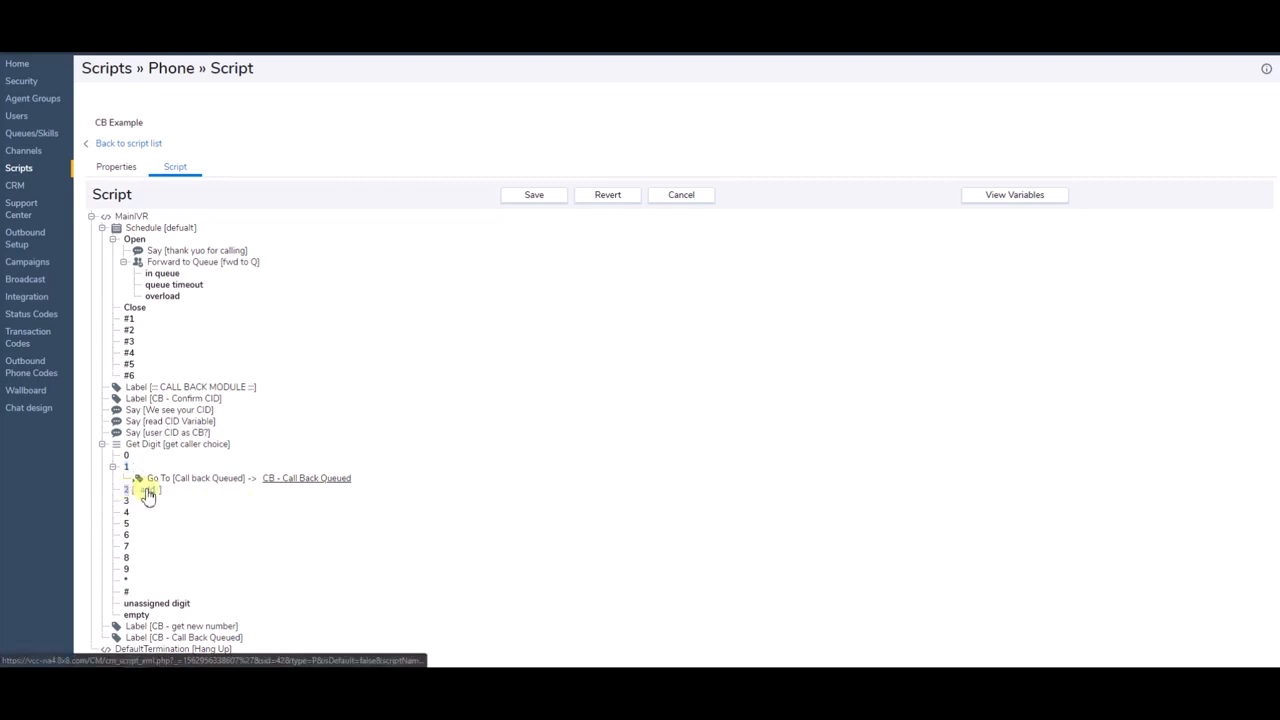
- Under digit 2 of "get caller choice", insert a Go To object tagged "enter new number" with destination "CB - get new number"
{"action": "left_click", "coordinate": [142, 491]}
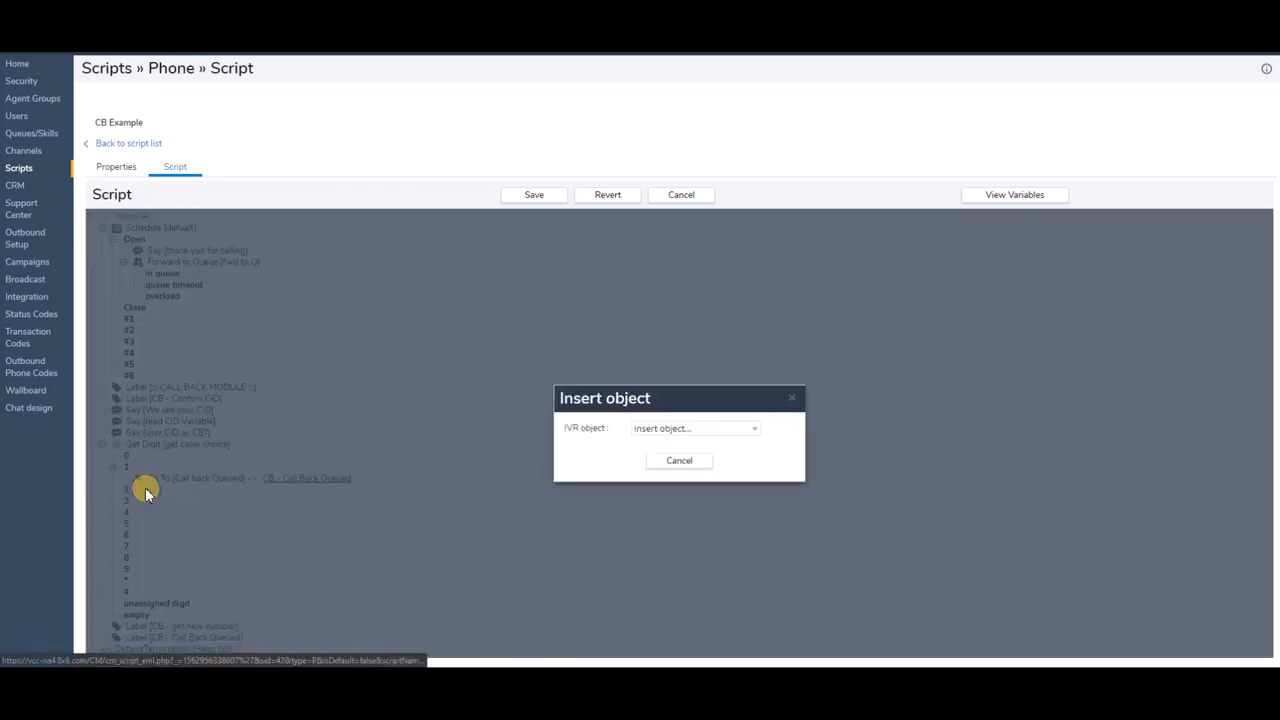
{"action": "left_click", "coordinate": [752, 429]}
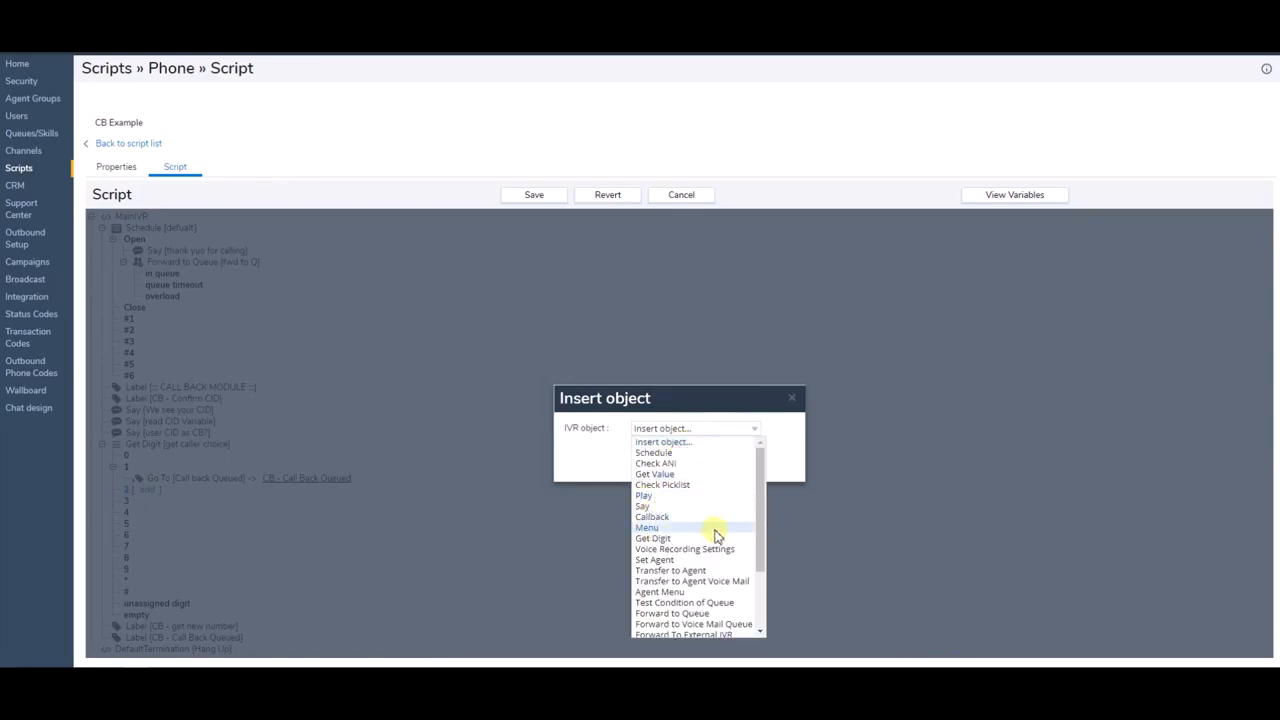
{"action": "scroll", "coordinate": [716, 534], "scroll_direction": "down", "scroll_amount": 3}
{"action": "left_click", "coordinate": [670, 579]}
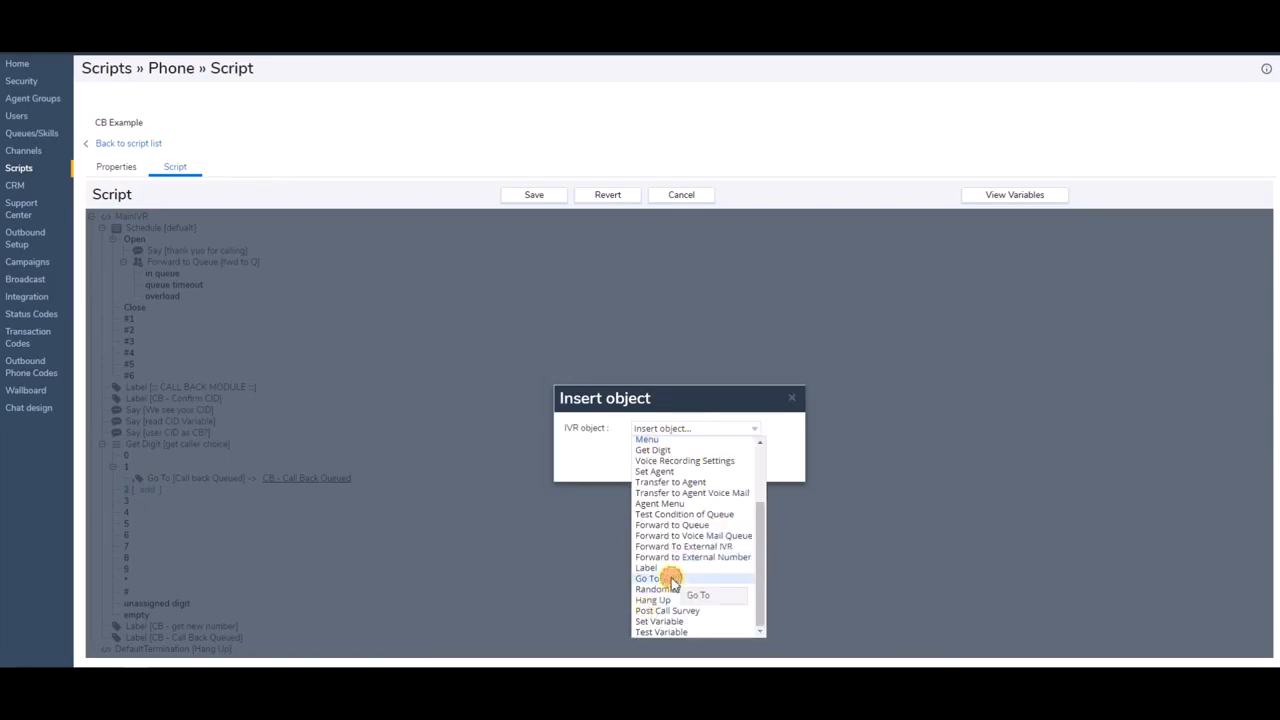
{"action": "left_click", "coordinate": [759, 430]}
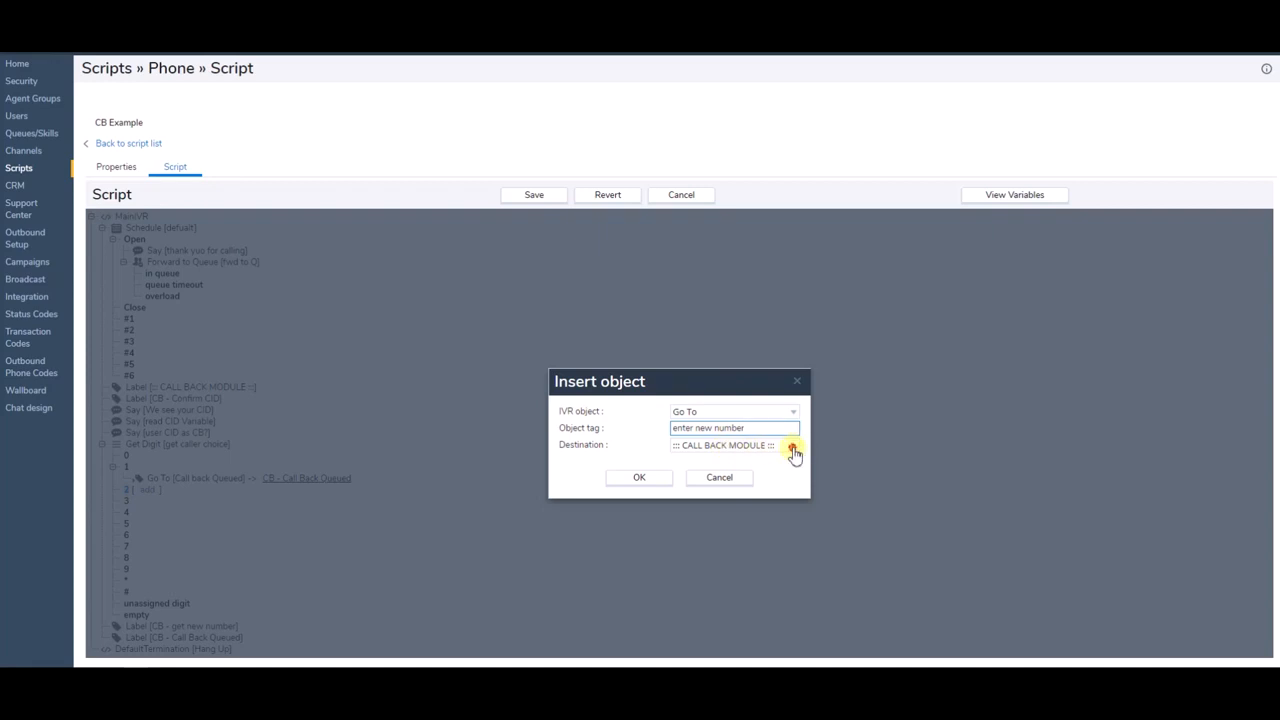
{"action": "left_click", "coordinate": [792, 450]}
{"action": "left_click", "coordinate": [747, 482]}
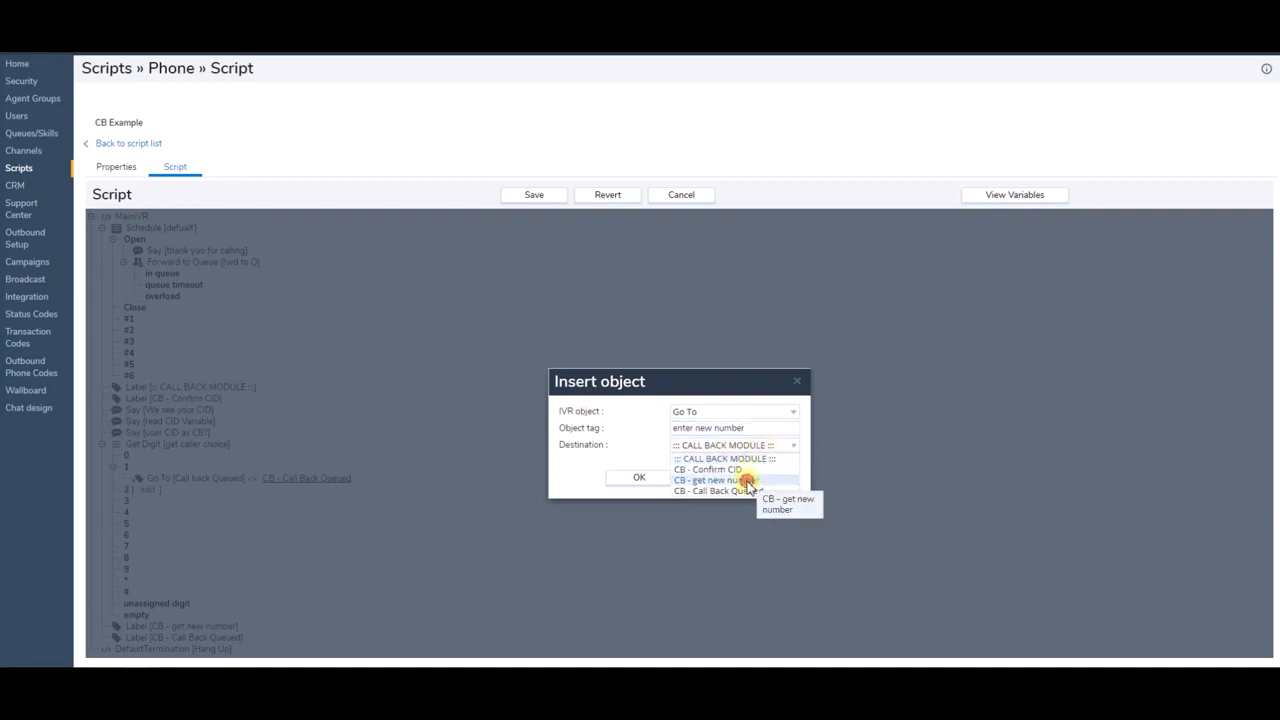
{"action": "left_click", "coordinate": [638, 477]}
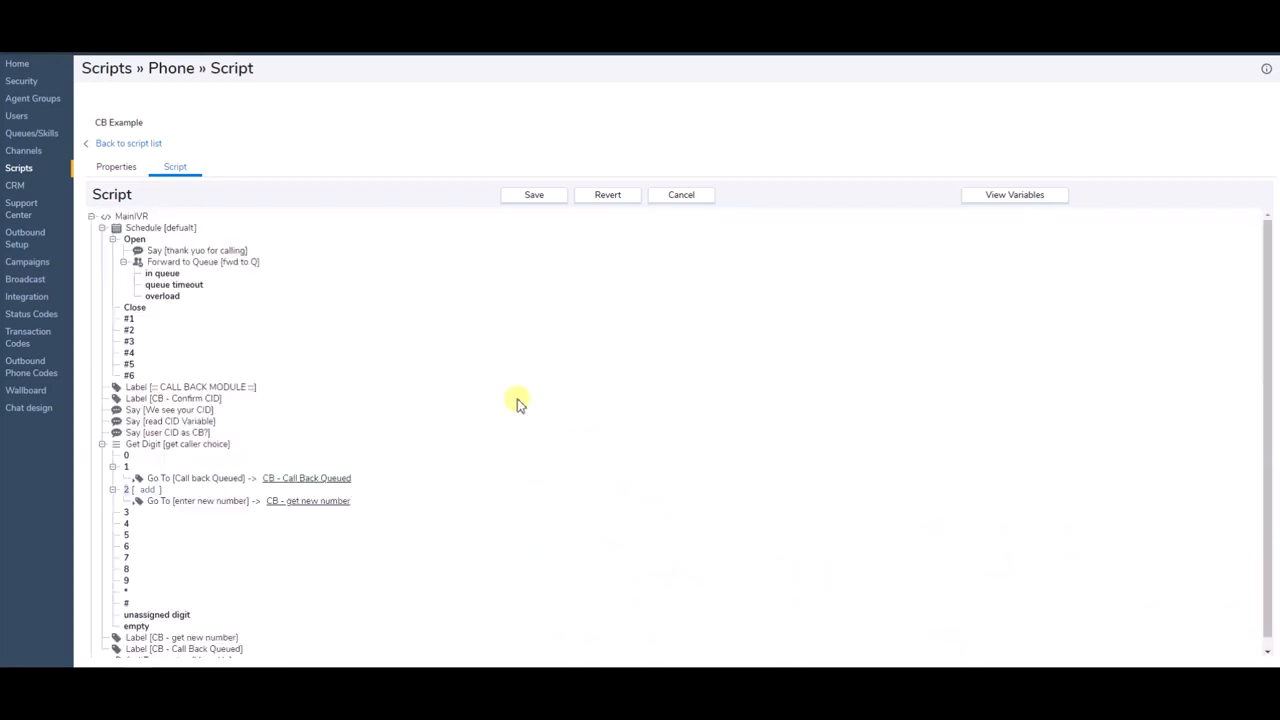
- Start a Say object after the "CB - get new number" label and tag it "Ask for new number"
{"action": "scroll", "coordinate": [489, 476], "scroll_direction": "down", "scroll_amount": 1}
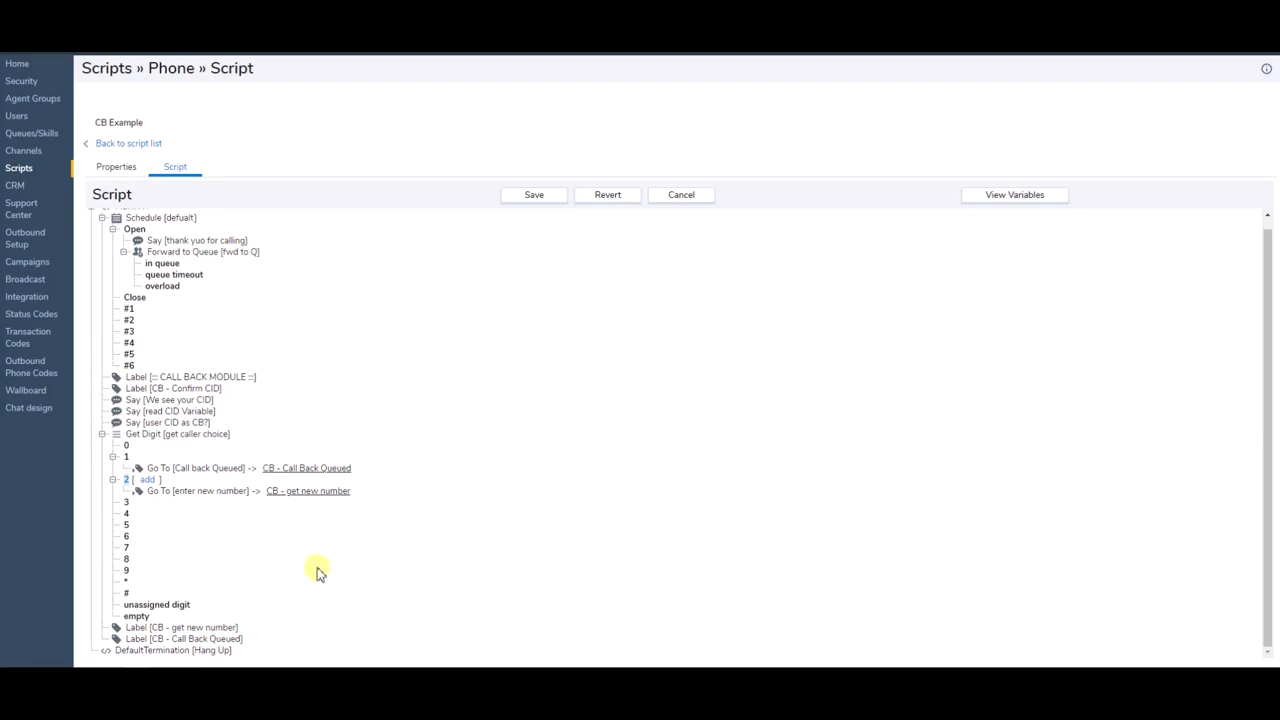
{"action": "left_click", "coordinate": [177, 630]}
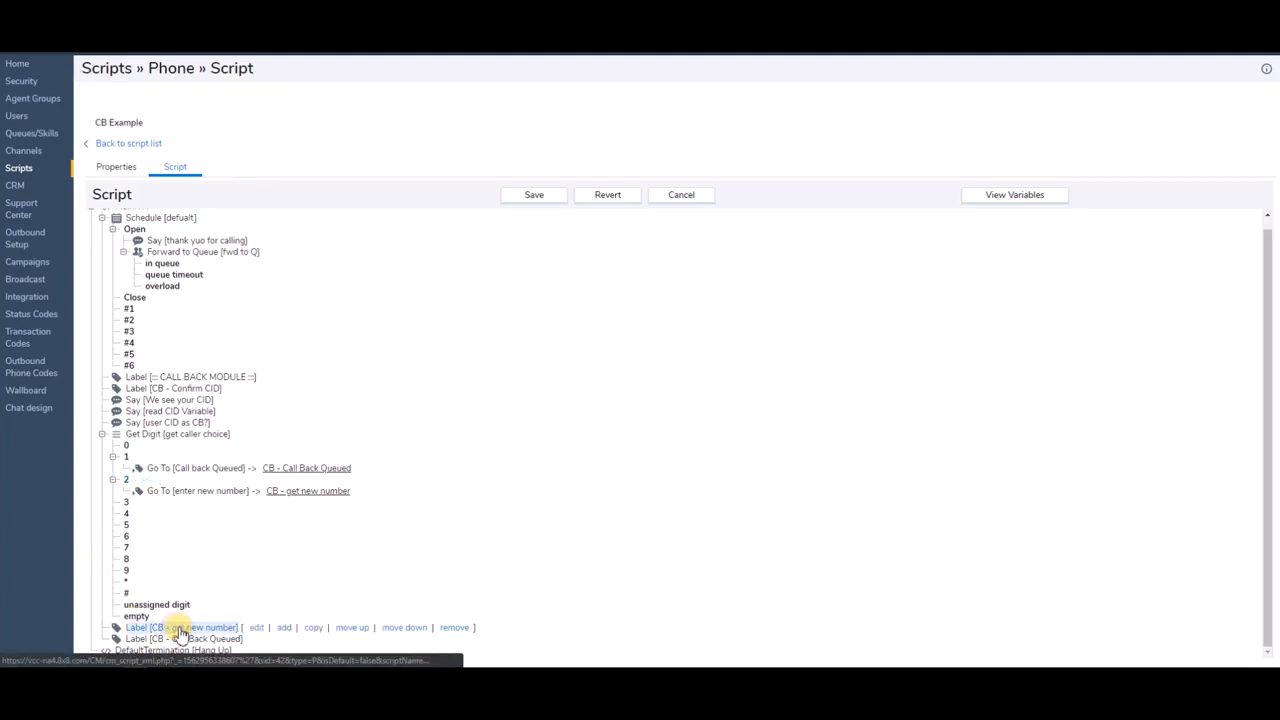
{"action": "left_click", "coordinate": [287, 628]}
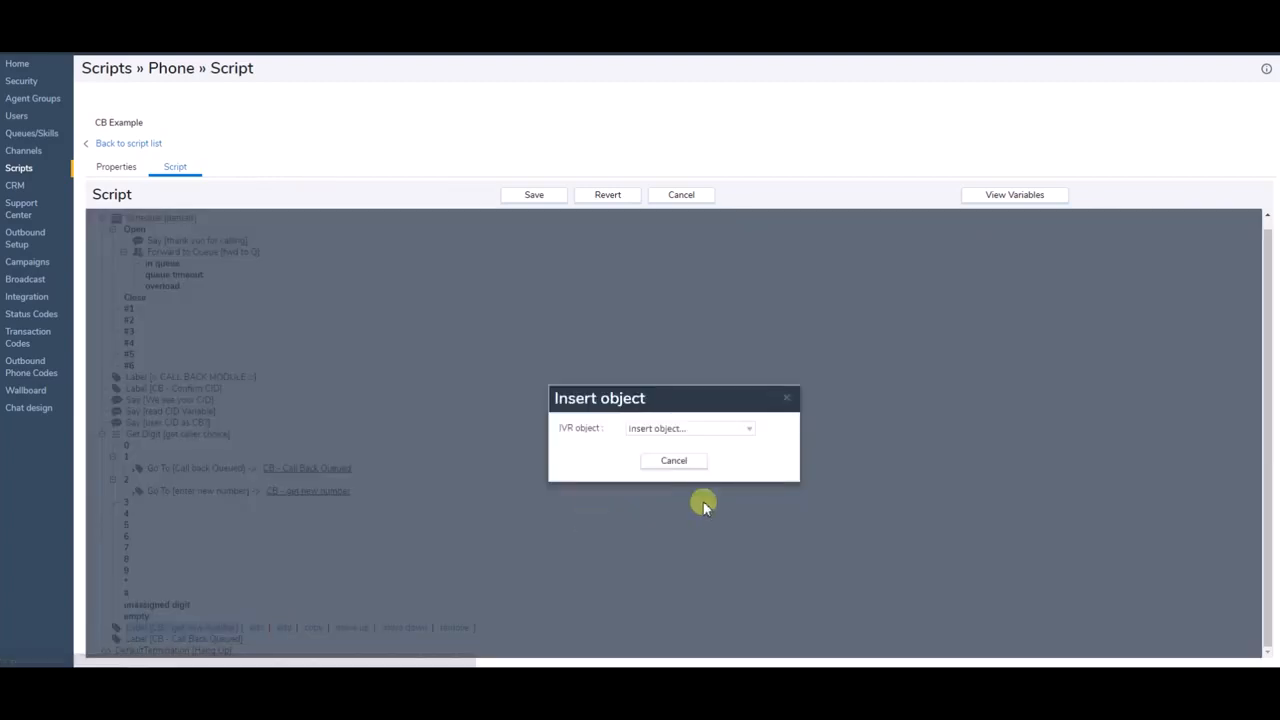
{"action": "left_click", "coordinate": [748, 438]}
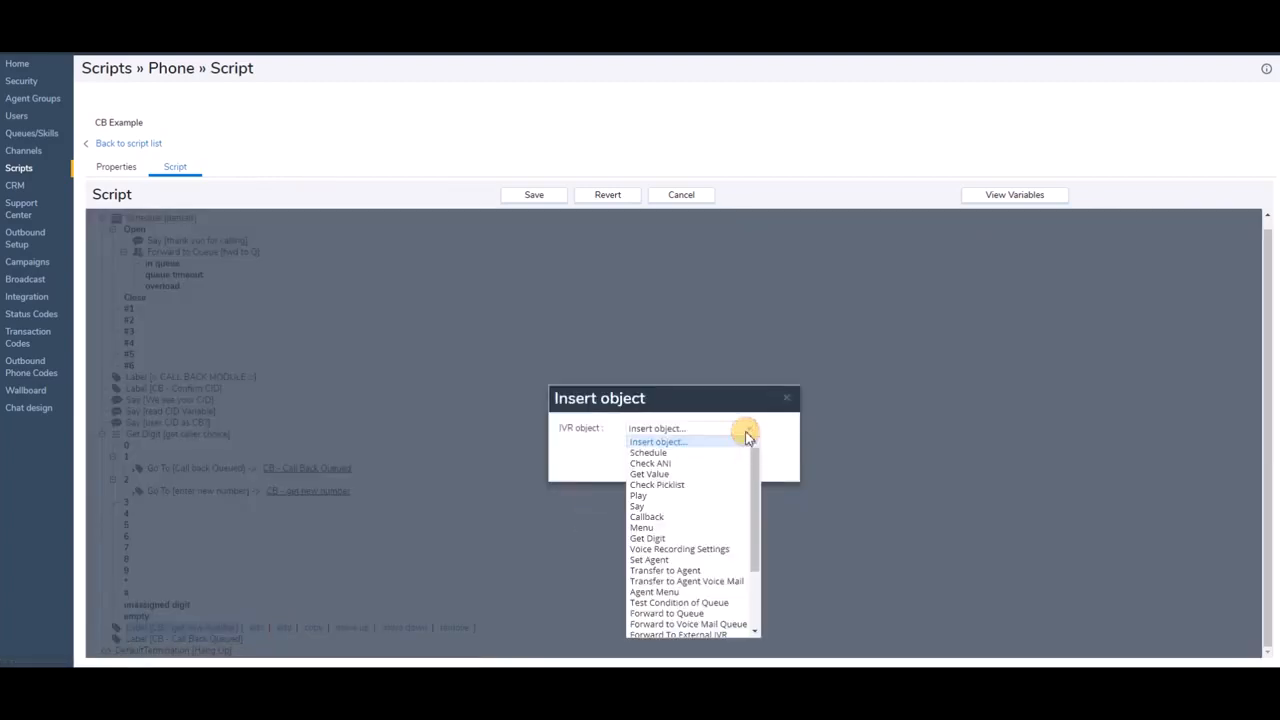
{"action": "left_click", "coordinate": [681, 507]}
{"action": "left_click", "coordinate": [722, 378]}
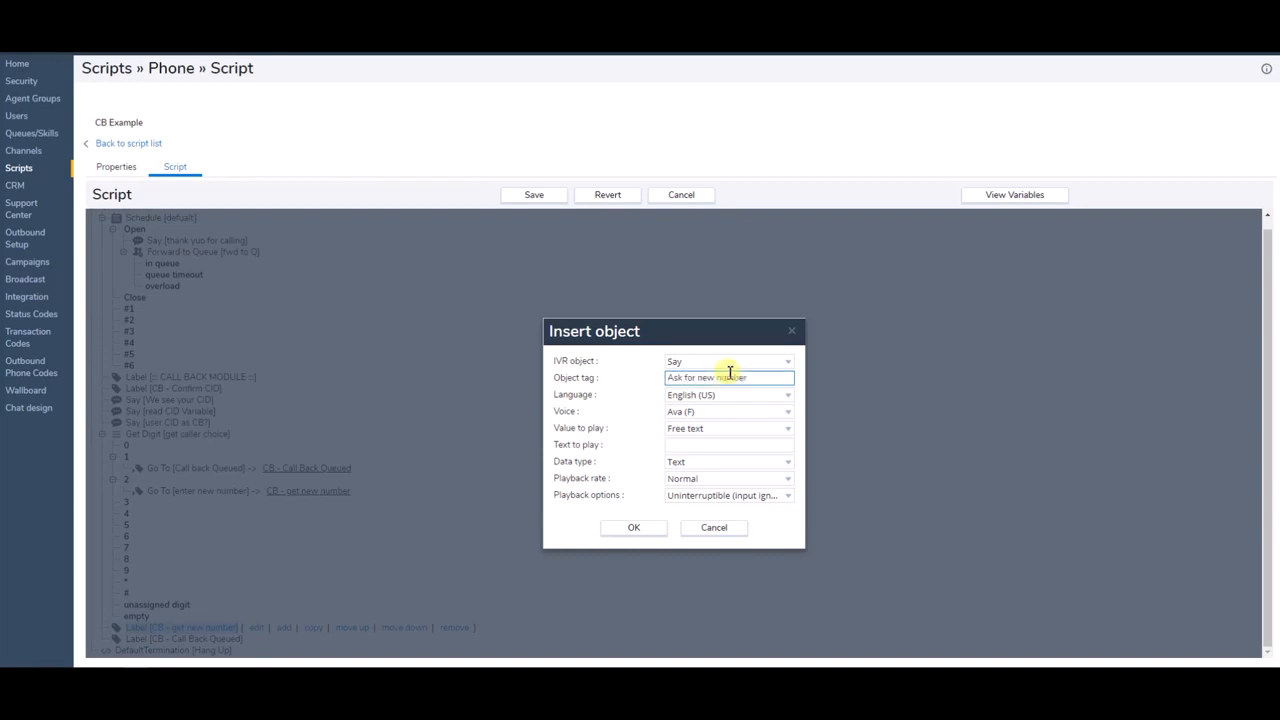
- Set the Say object's text to "Please enter the ten digit number where you wish to be called followed by the pound sign."
{"action": "left_click", "coordinate": [735, 449]}
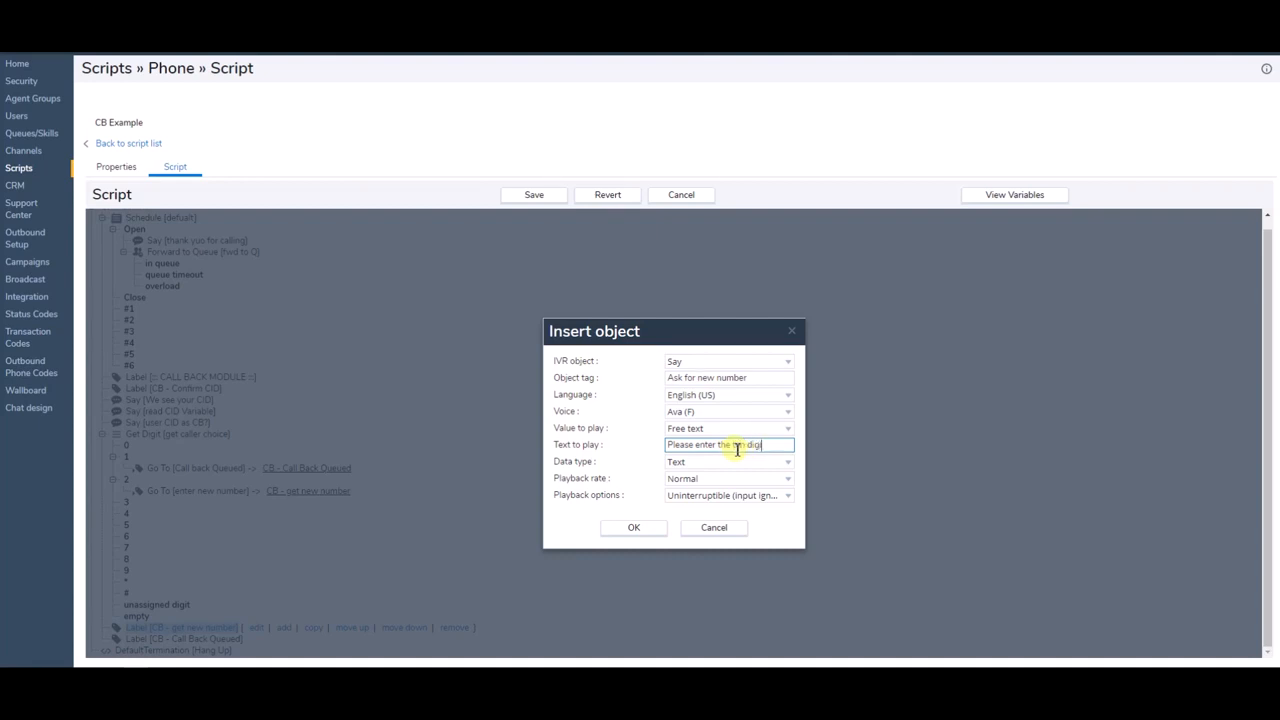
{"action": "type", "text": "er where you wish to be ca"}
{"action": "key", "text": "Left"}
{"action": "key", "text": "Left"}
{"action": "key", "text": "Left"}
{"action": "key", "text": "Left"}
{"action": "key", "text": "Left"}
{"action": "key", "text": "Left"}
{"action": "key", "text": "Left"}
{"action": "key", "text": "Left"}
{"action": "key", "text": "Left"}
{"action": "key", "text": "Left"}
{"action": "key", "text": "Left"}
{"action": "key", "text": "Left"}
{"action": "key", "text": "Left"}
{"action": "key", "text": "Left"}
{"action": "key", "text": "Left"}
{"action": "key", "text": "Left"}
{"action": "key", "text": "Left"}
{"action": "key", "text": "Left"}
{"action": "key", "text": "Left"}
{"action": "key", "text": "Left"}
{"action": "key", "text": "Left"}
{"action": "key", "text": "Left"}
{"action": "key", "text": "Left"}
{"action": "key", "text": "Left"}
{"action": "key", "text": "Left"}
{"action": "key", "text": "Left"}
{"action": "key", "text": "Left"}
{"action": "key", "text": "Left"}
{"action": "key", "text": "Left"}
{"action": "key", "text": "Left"}
{"action": "key", "text": "Left"}
{"action": "key", "text": "Left"}
{"action": "key", "text": "Left"}
{"action": "key", "text": "Left"}
{"action": "key", "text": "Left"}
{"action": "key", "text": "Left"}
{"action": "key", "text": "Left"}
{"action": "key", "text": "Left"}
{"action": "key", "text": "Left"}
{"action": "key", "text": "Left"}
{"action": "key", "text": "Right"}
{"action": "key", "text": "Right"}
{"action": "key", "text": "Right"}
{"action": "key", "text": "Right"}
{"action": "key", "text": "Right"}
{"action": "key", "text": "Right"}
{"action": "key", "text": "Right"}
{"action": "key", "text": "Right"}
{"action": "key", "text": "Right"}
{"action": "key", "text": "Right"}
{"action": "key", "text": "Right"}
{"action": "key", "text": "Right"}
{"action": "key", "text": "Right"}
{"action": "key", "text": "Right"}
{"action": "key", "text": "Right"}
{"action": "key", "text": "Right"}
{"action": "key", "text": "Right"}
{"action": "key", "text": "Right"}
{"action": "key", "text": "Right"}
{"action": "key", "text": "Right"}
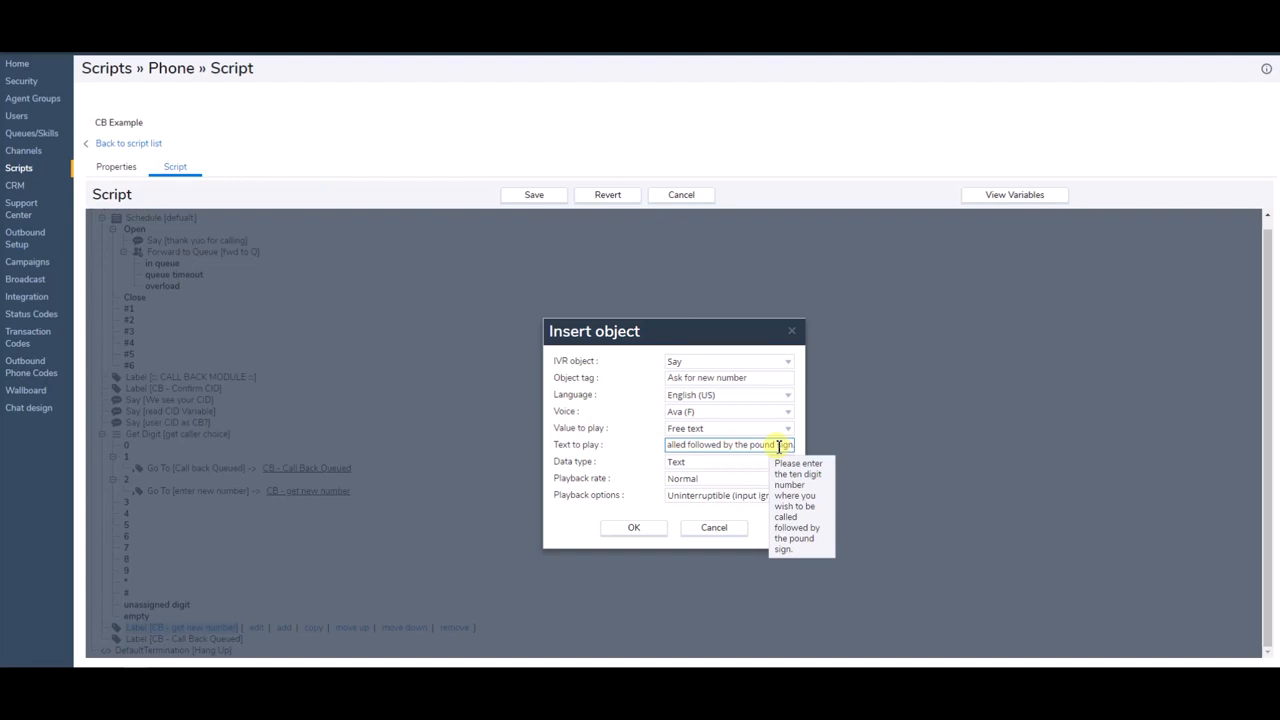
- Add "After this message." at the beginning of the "Ask for new number" text and insert the Say object
{"action": "left_click", "coordinate": [729, 498]}
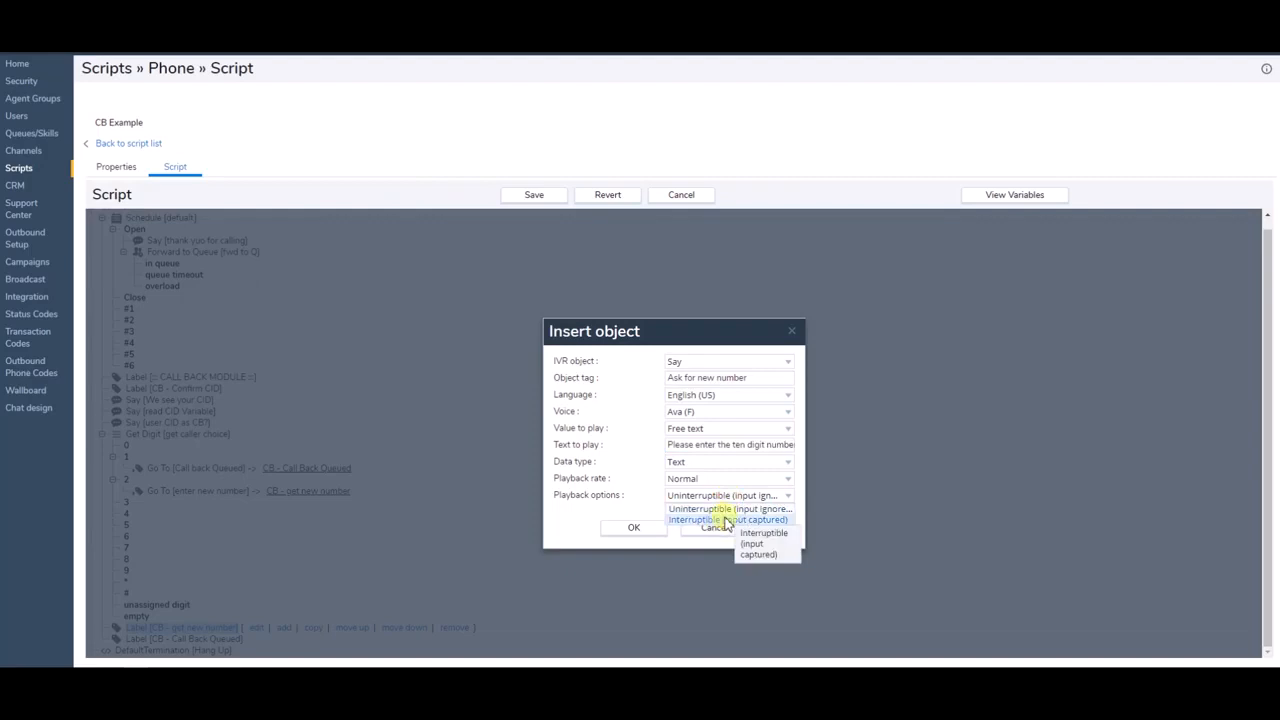
{"action": "left_click", "coordinate": [746, 444]}
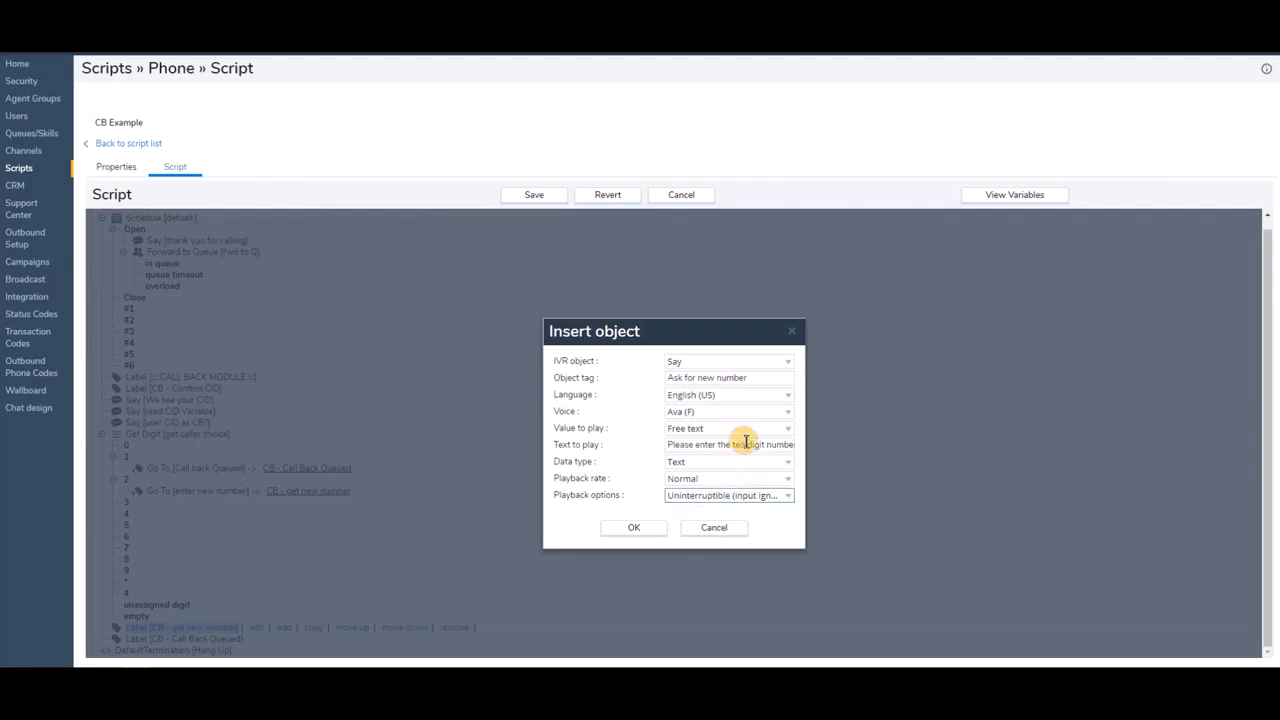
{"action": "left_click", "coordinate": [746, 444]}
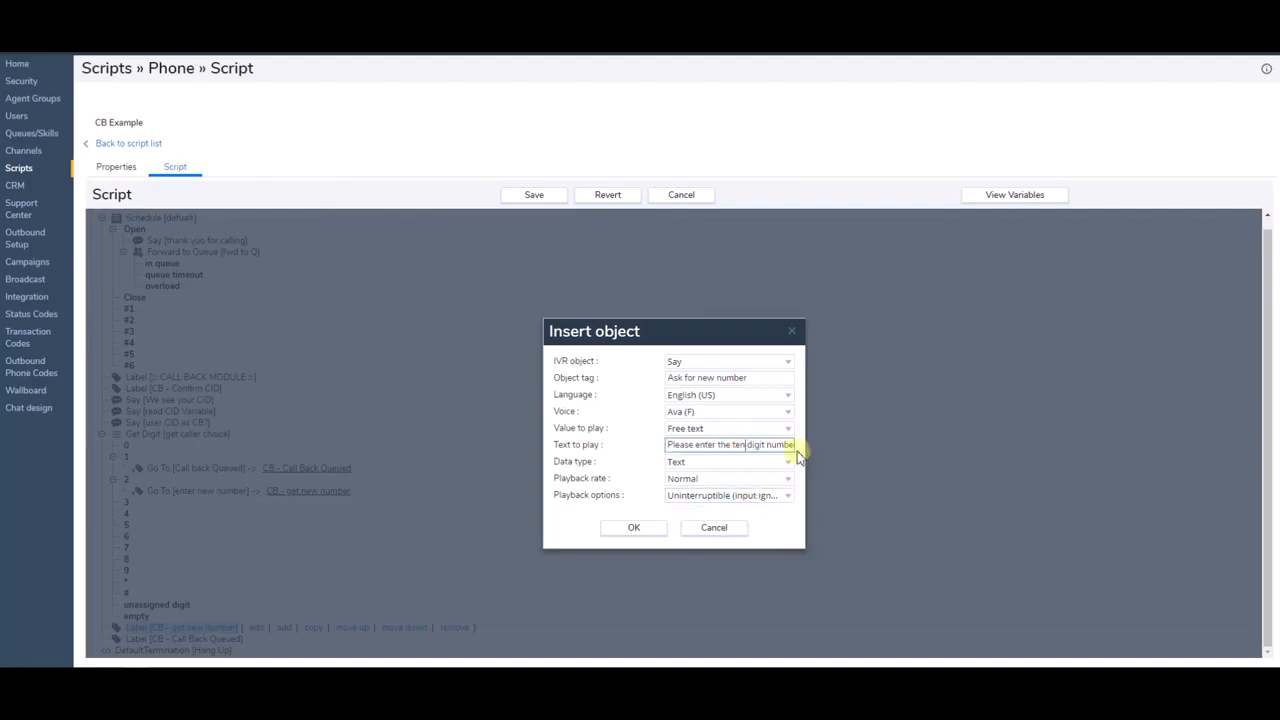
{"action": "key", "text": "Home"}
{"action": "type", "text": "After this message"}
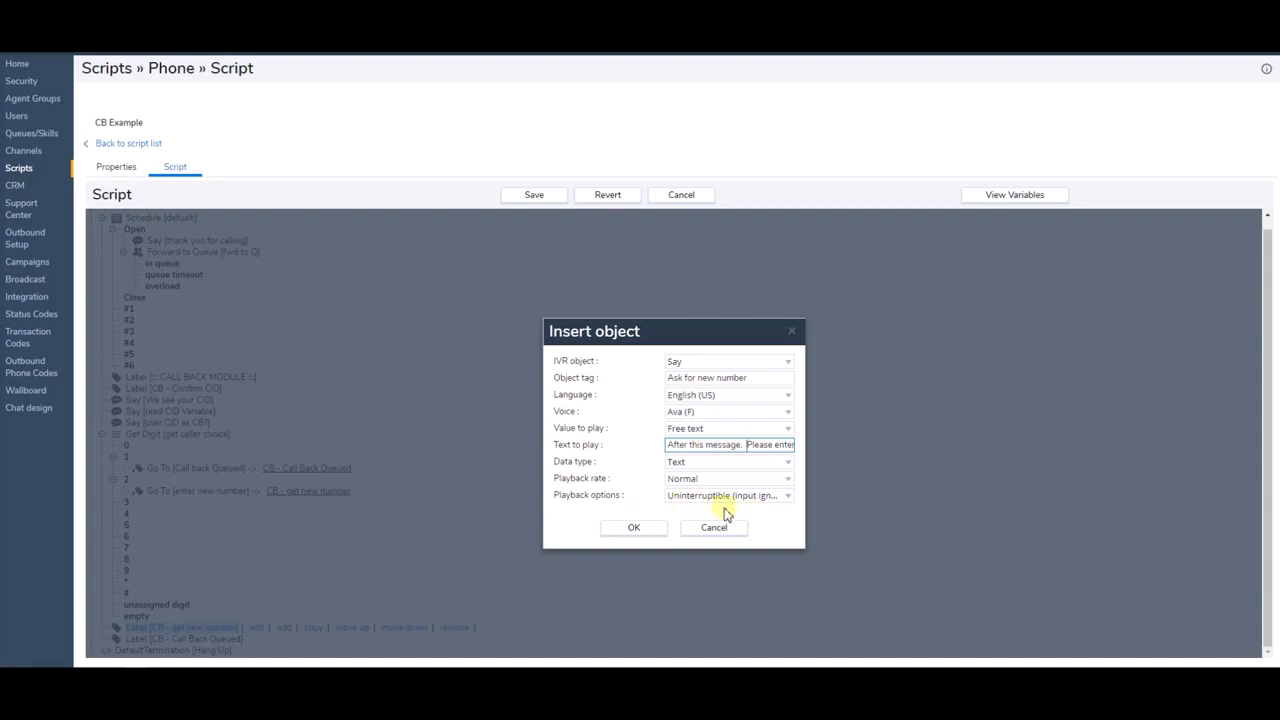
{"action": "left_click", "coordinate": [638, 528]}
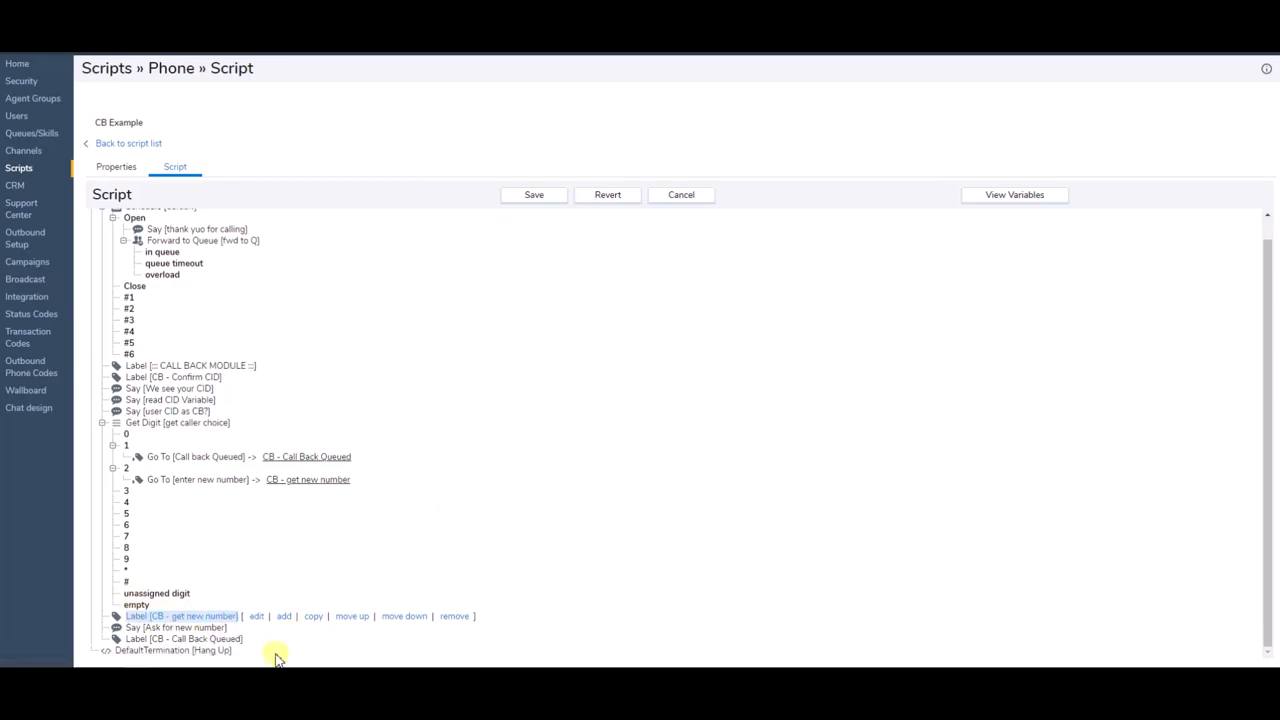
- After "Ask for new number", insert a Get Value object tagged "get caller input" that collects "customers: Phone Number"
{"action": "left_click", "coordinate": [192, 629]}
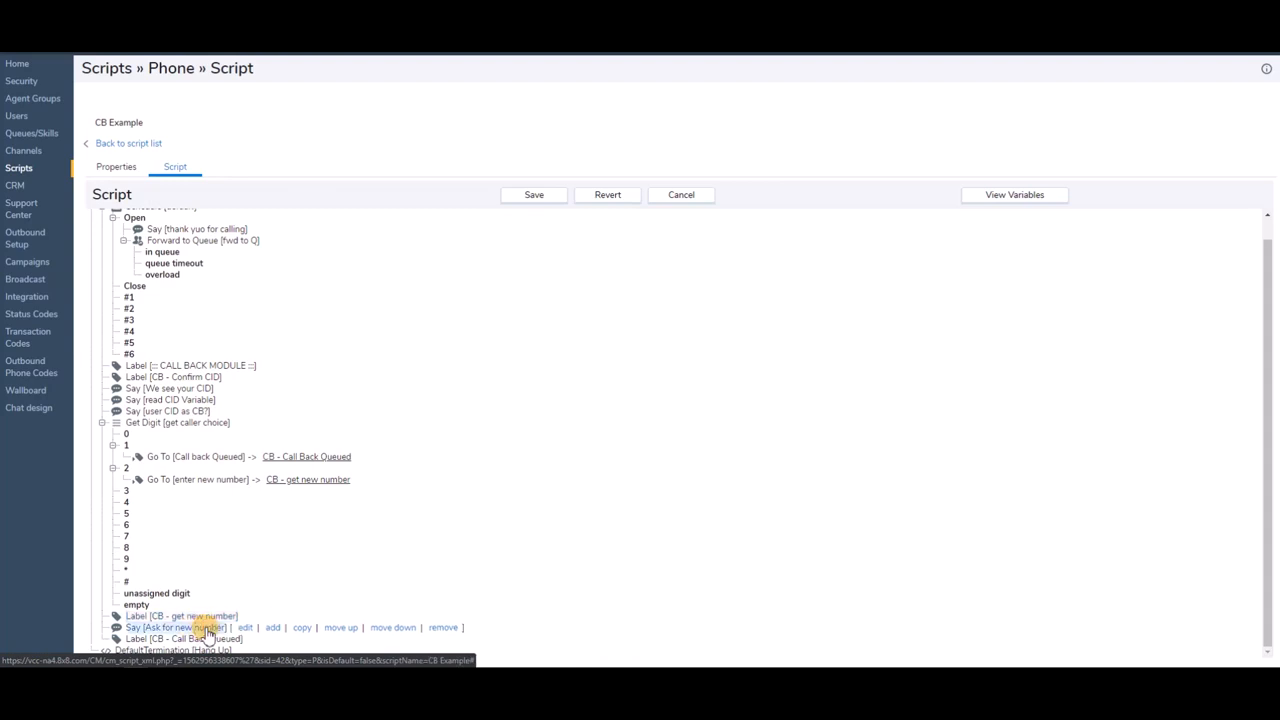
{"action": "left_click", "coordinate": [275, 629]}
{"action": "left_click", "coordinate": [752, 431]}
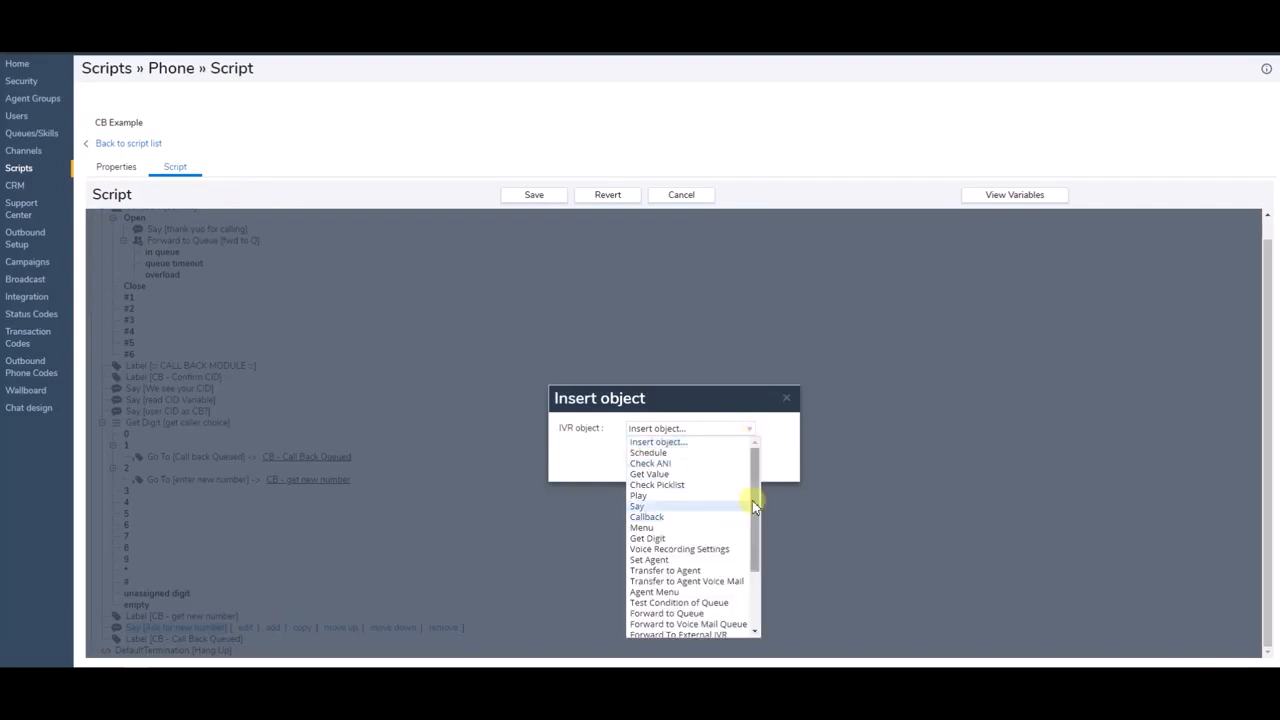
{"action": "left_click_drag", "start_coordinate": [757, 491], "coordinate": [748, 515]}
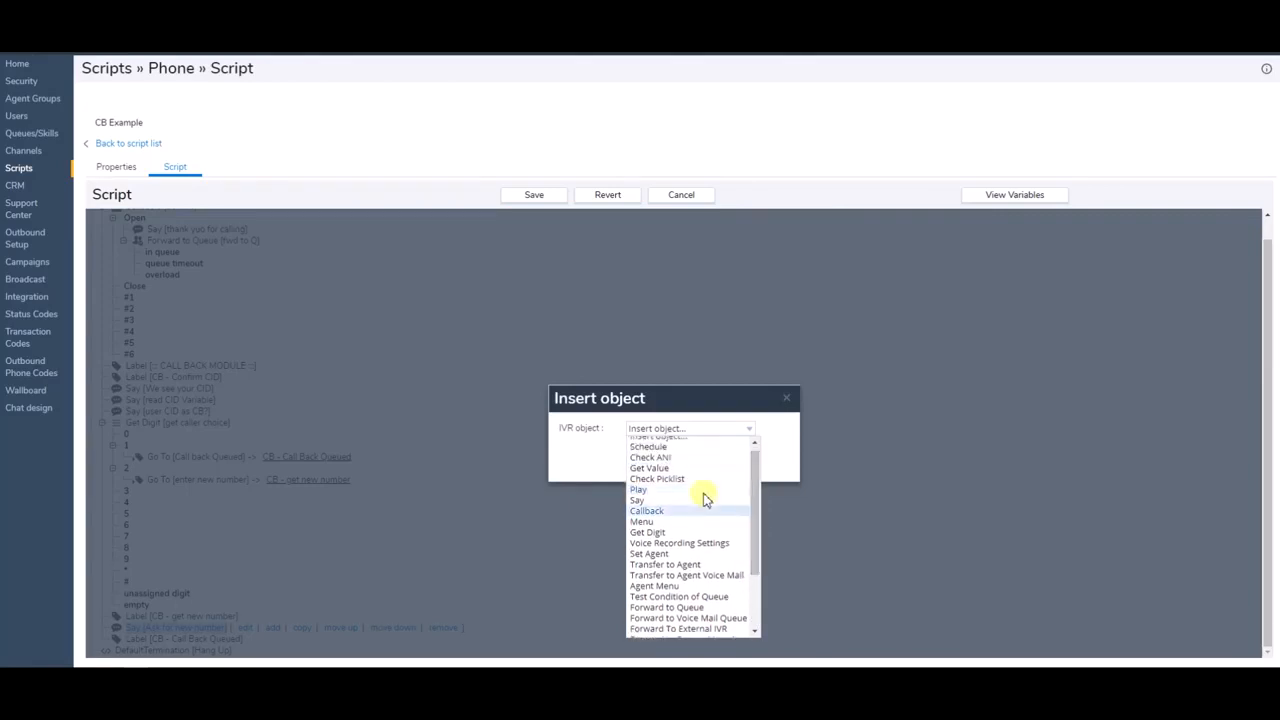
{"action": "left_click", "coordinate": [666, 469]}
{"action": "left_click", "coordinate": [713, 375]}
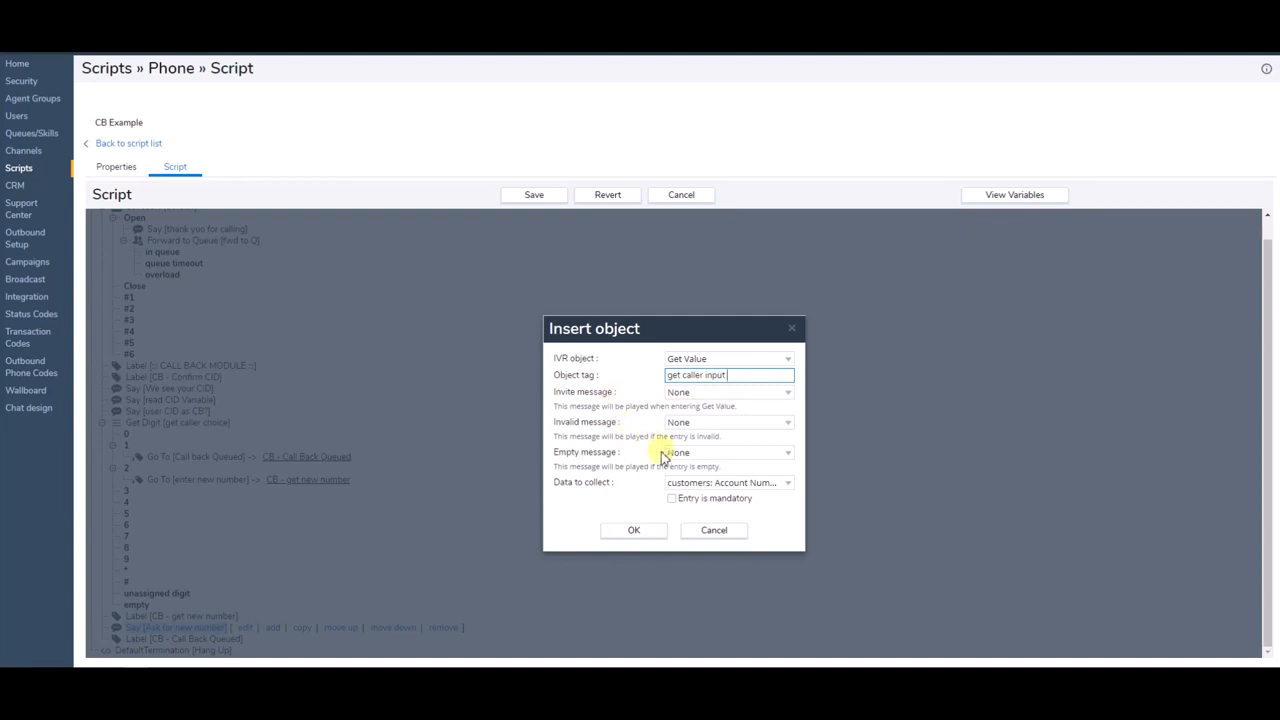
{"action": "left_click", "coordinate": [790, 484]}
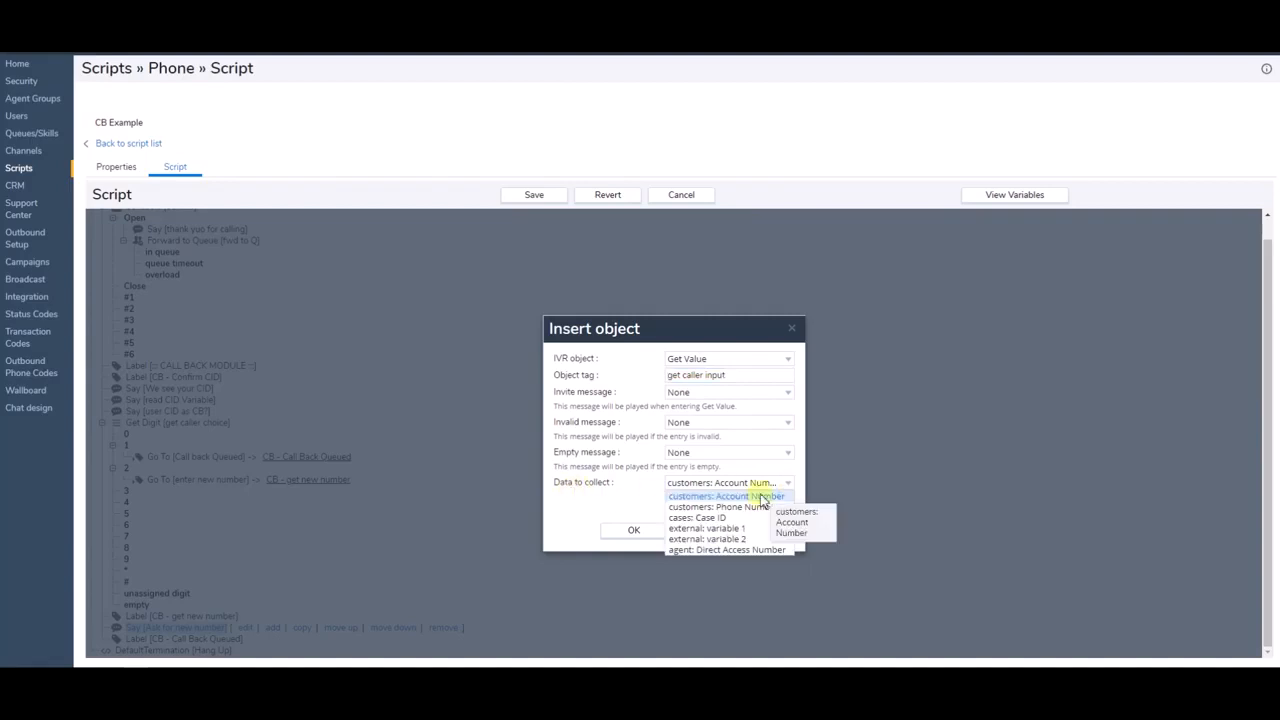
{"action": "left_click", "coordinate": [775, 508]}
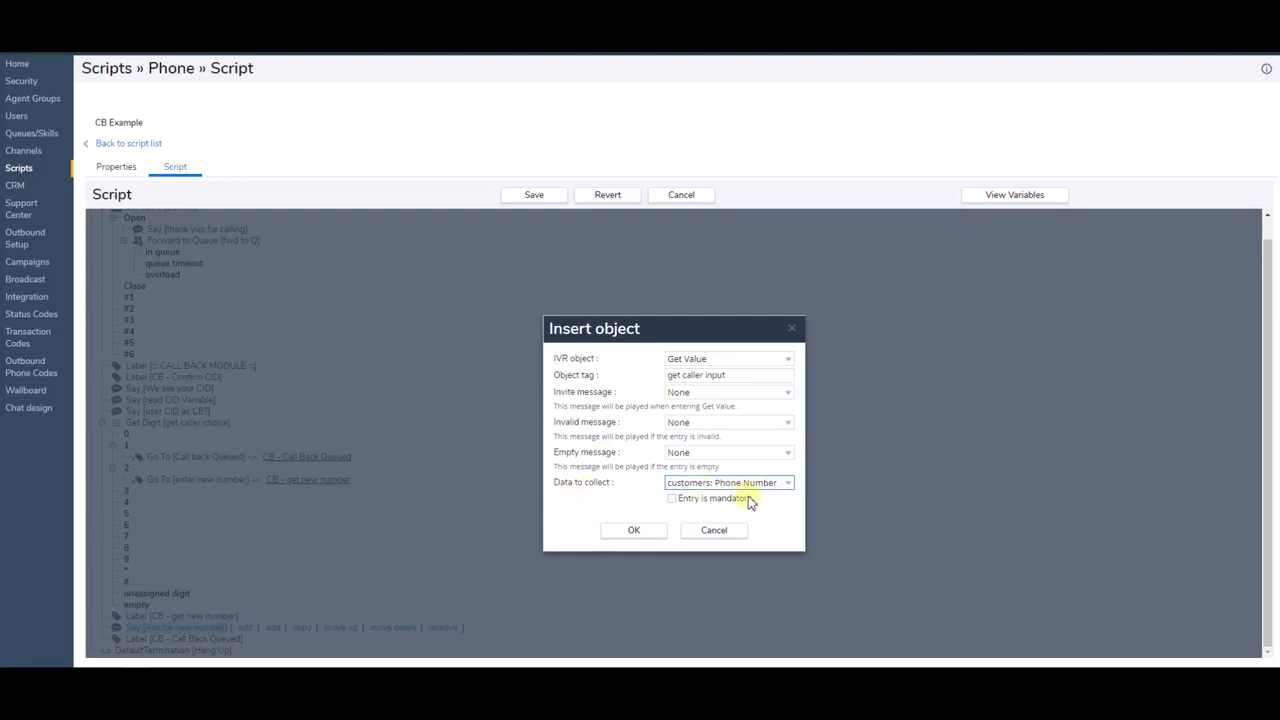
{"action": "left_click", "coordinate": [640, 536]}
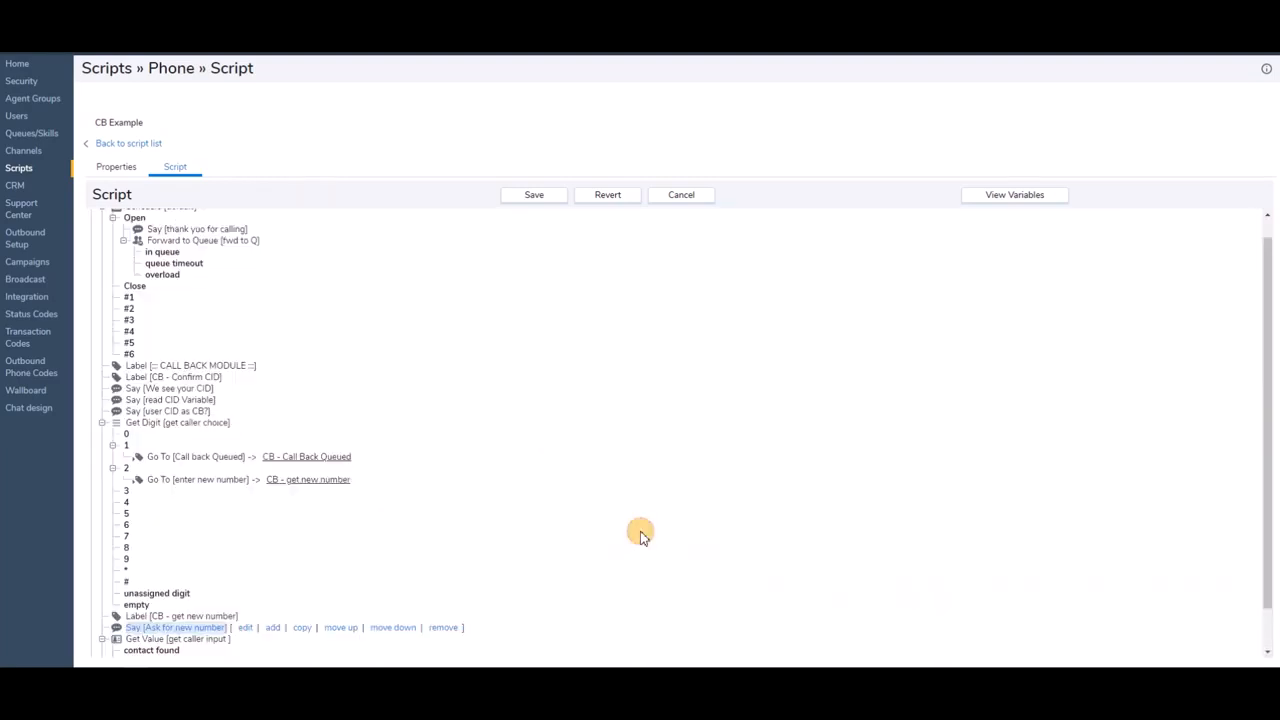
- After the "get caller input" object, insert a Say object tagged "confirm entered number" with the text "The number we received is"
{"action": "scroll", "coordinate": [522, 474], "scroll_direction": "down", "scroll_amount": 1}
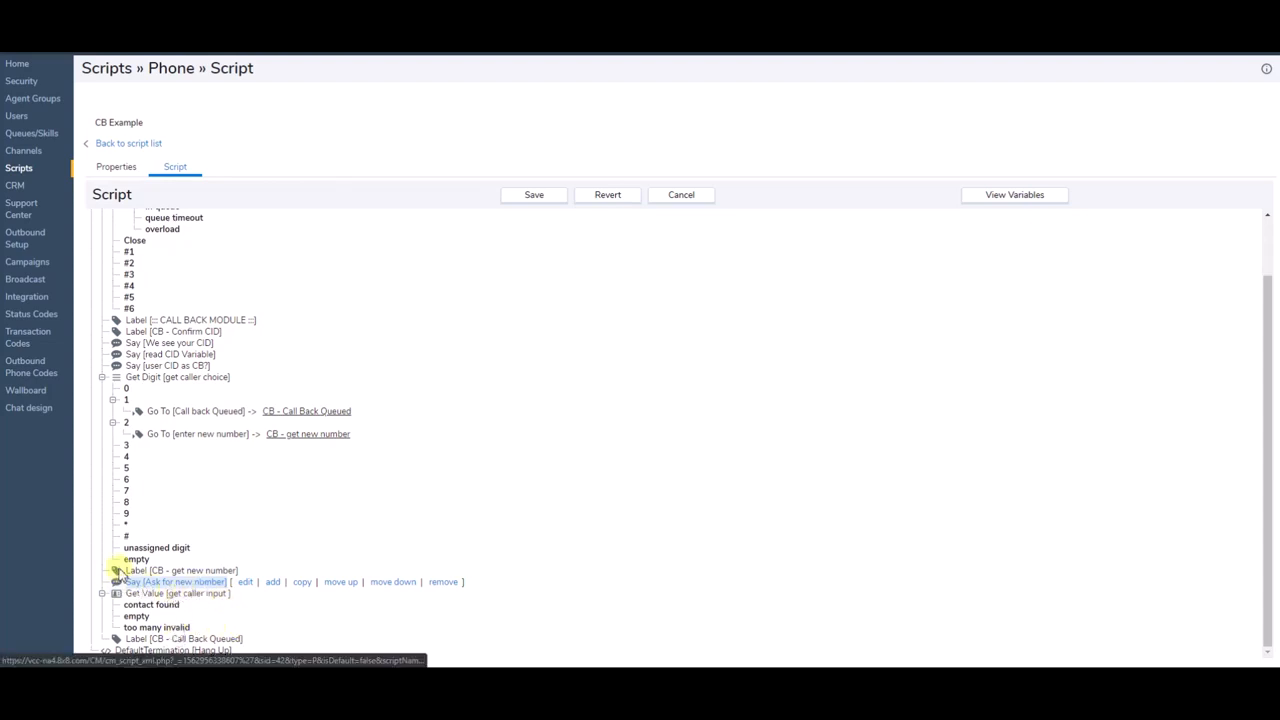
{"action": "left_click", "coordinate": [201, 597]}
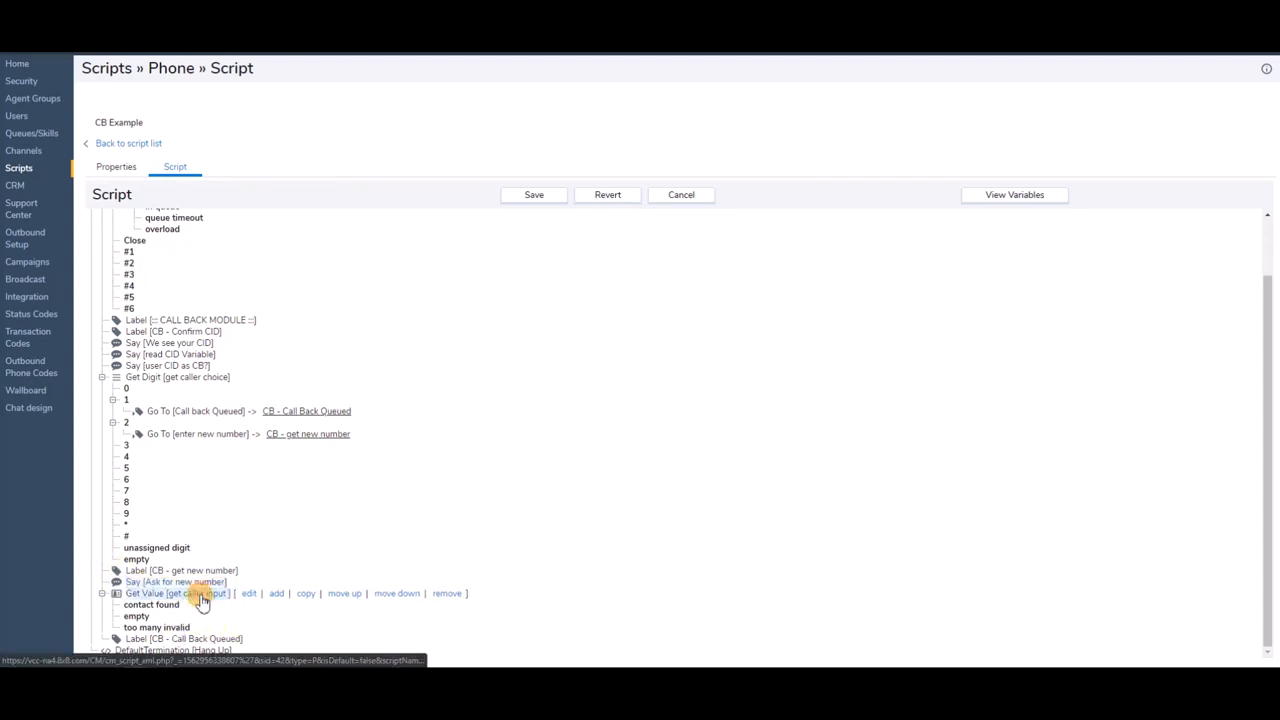
{"action": "left_click", "coordinate": [277, 594]}
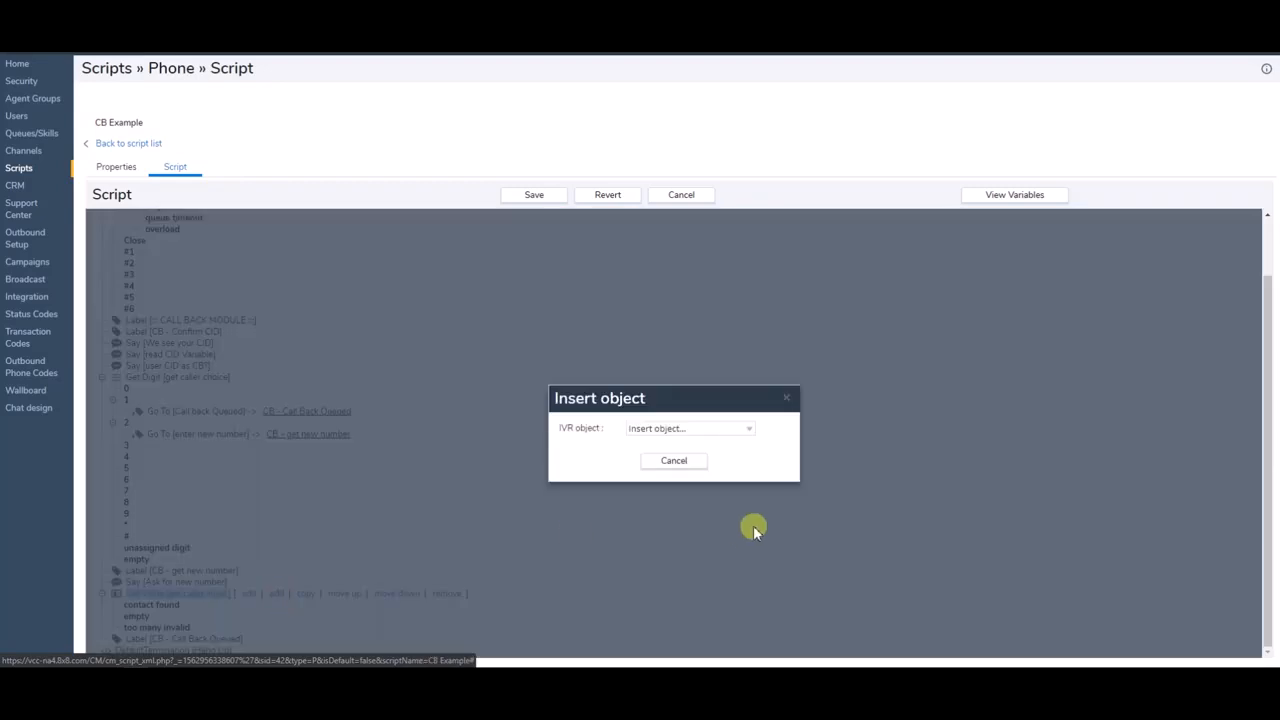
{"action": "left_click", "coordinate": [751, 430]}
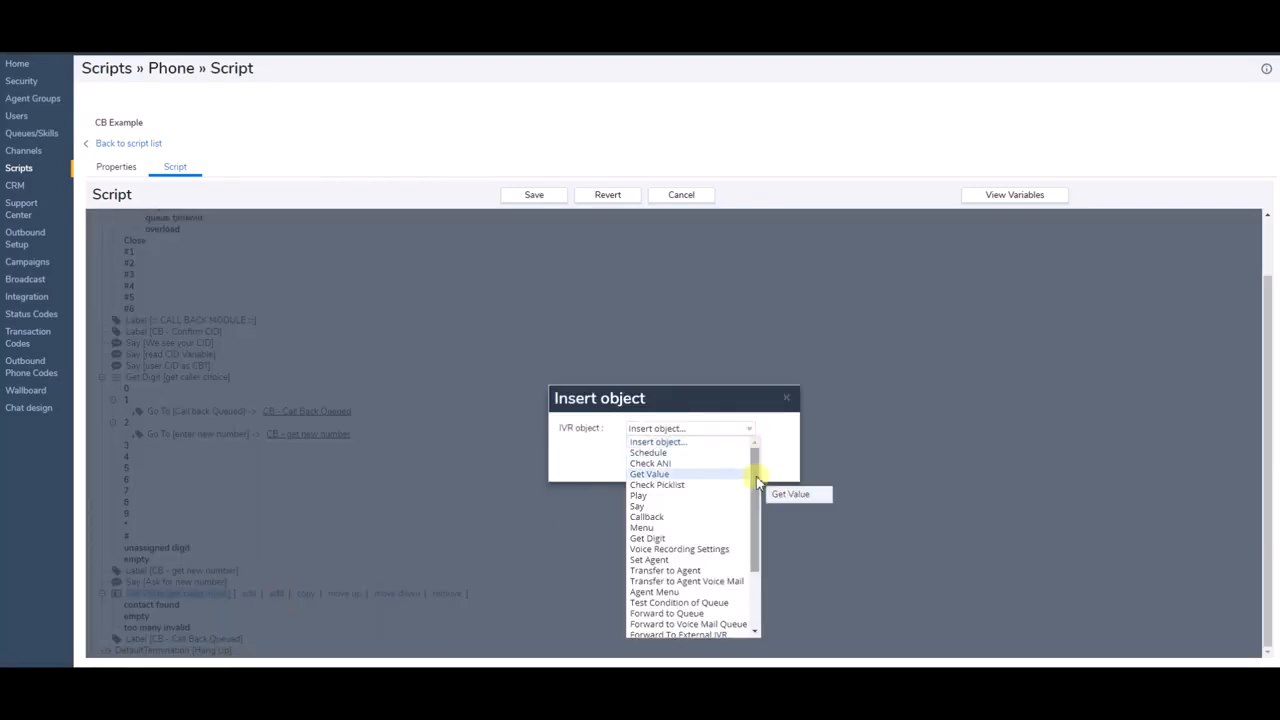
{"action": "left_click", "coordinate": [700, 506]}
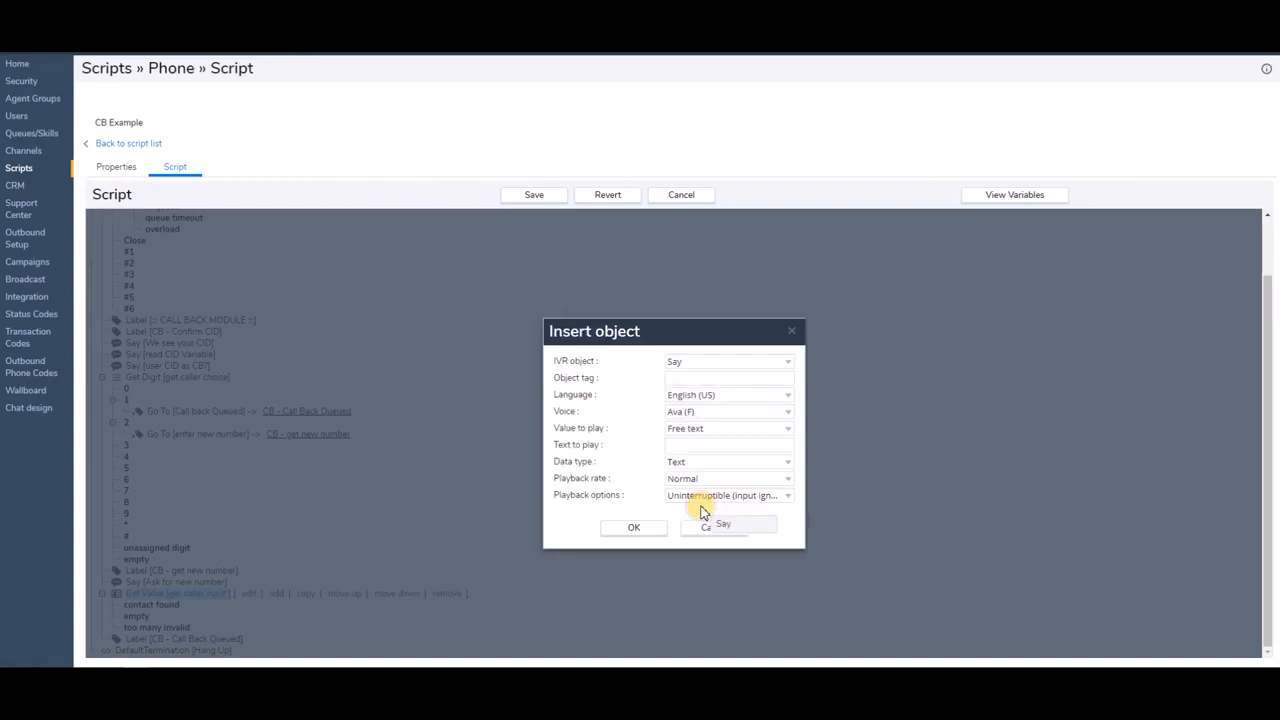
{"action": "left_click", "coordinate": [709, 377]}
{"action": "type", "text": "confirm entered number"}
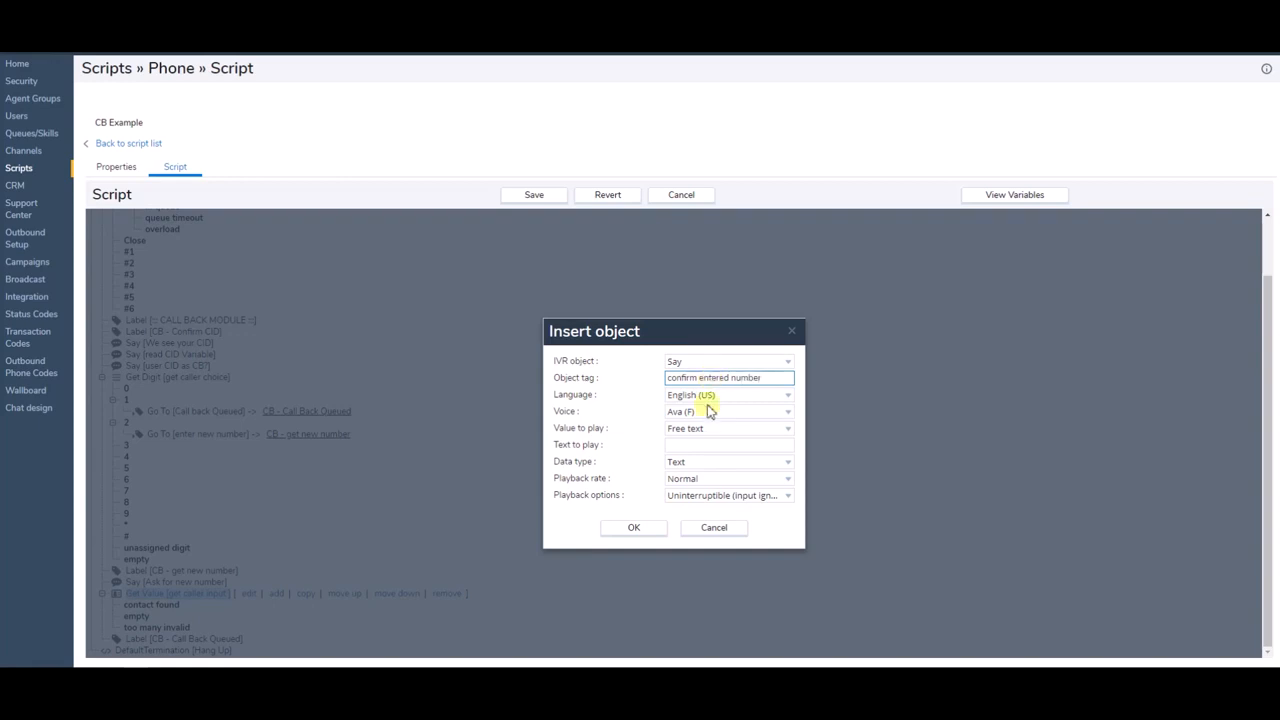
{"action": "left_click", "coordinate": [700, 444]}
{"action": "type", "text": "The number we received is"}
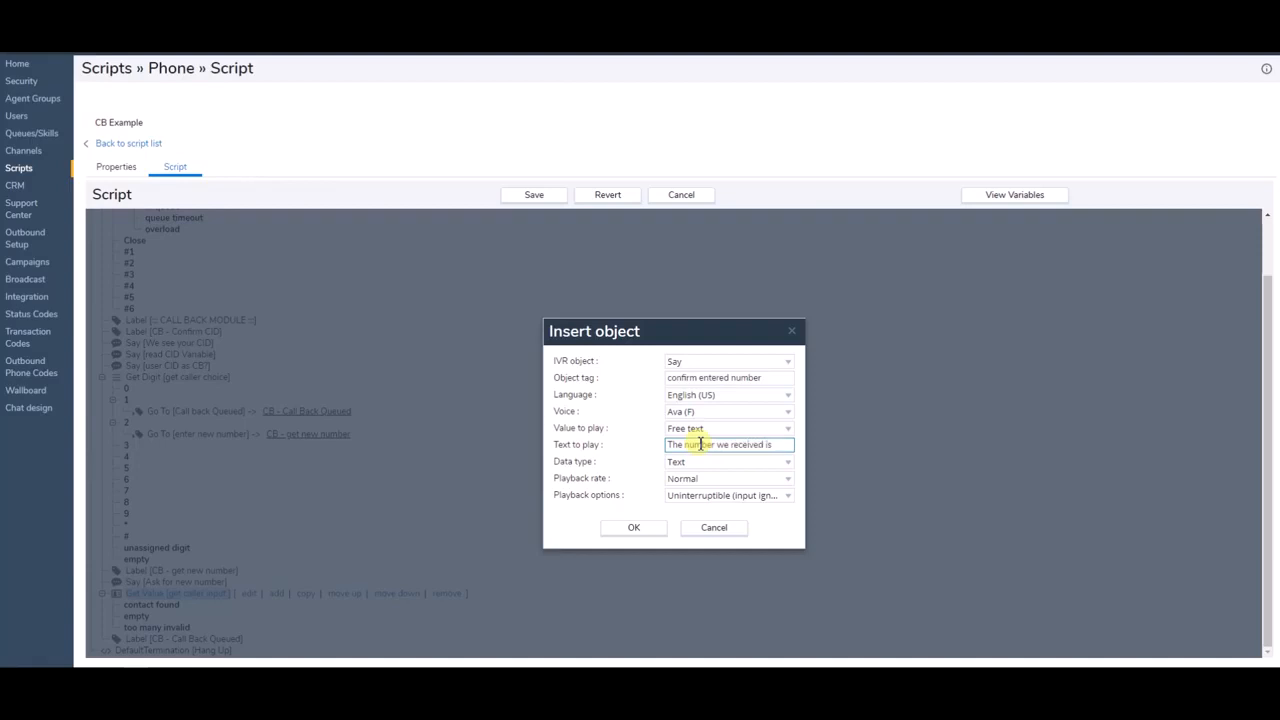
{"action": "left_click", "coordinate": [634, 529]}
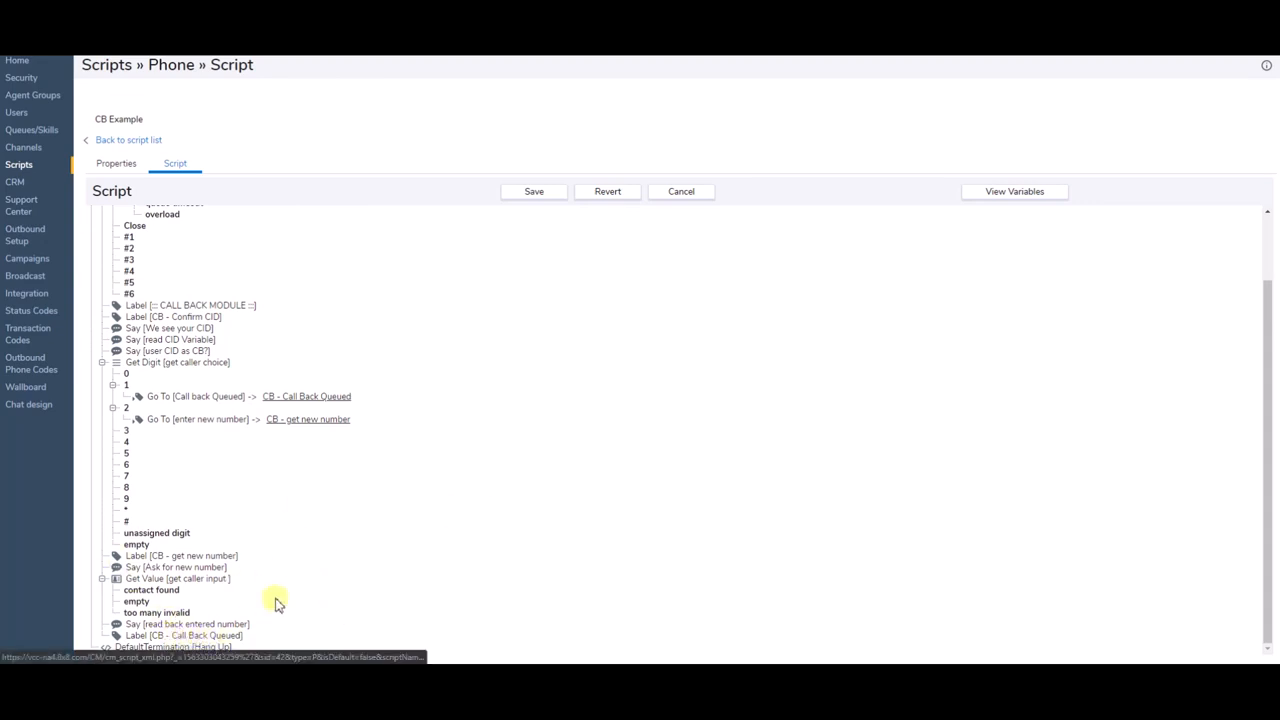
- After "read back entered number", insert a Say object tagged "play CB variable" that plays the $callback phone number value
{"action": "left_click", "coordinate": [230, 625]}
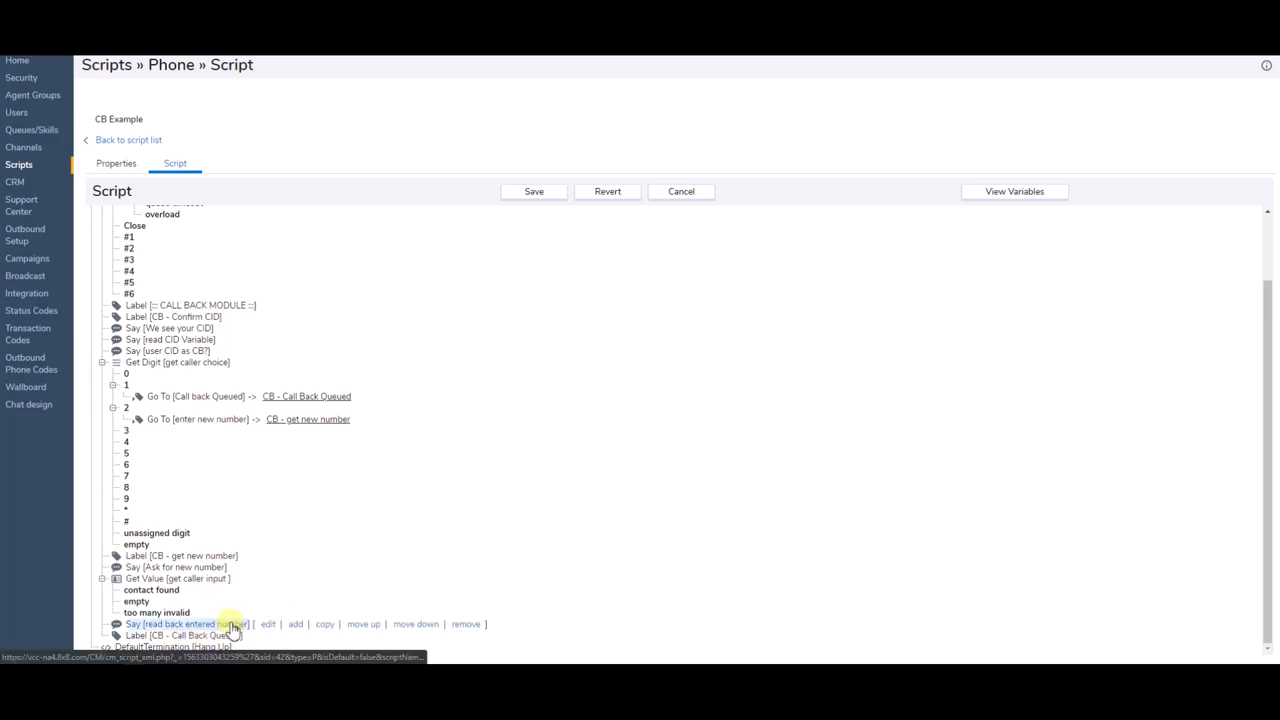
{"action": "left_click", "coordinate": [296, 626]}
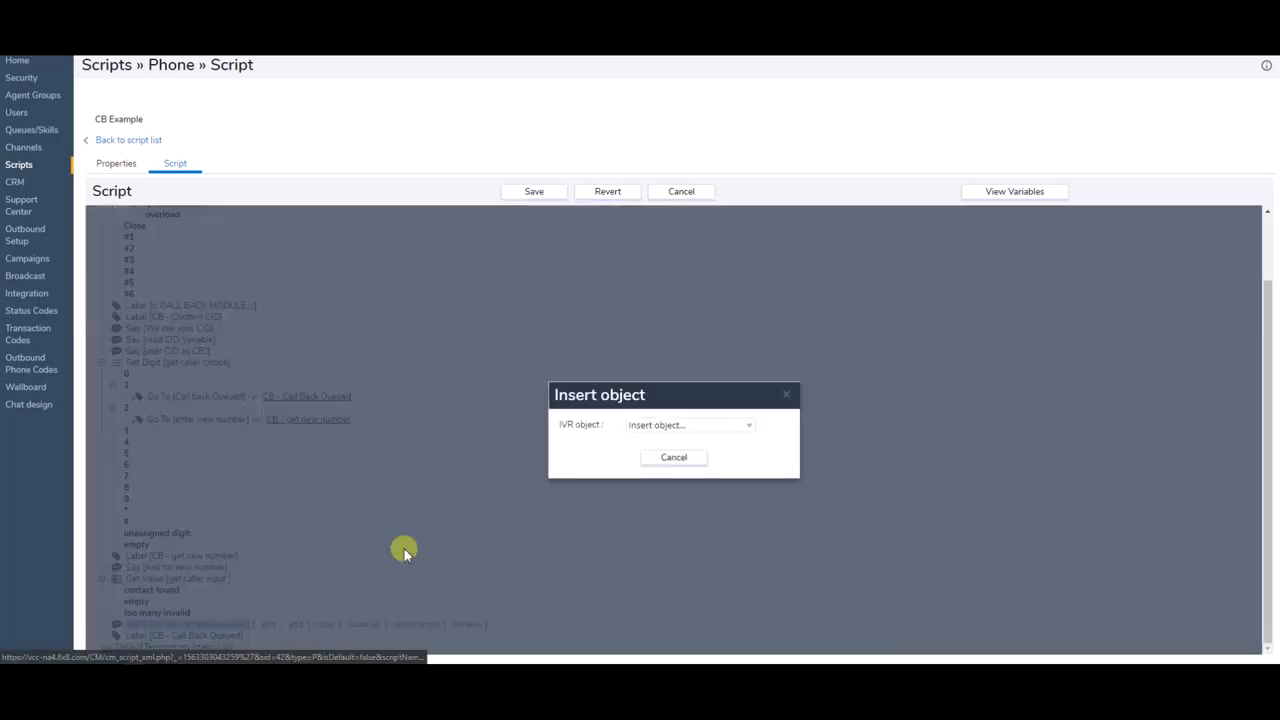
{"action": "left_click", "coordinate": [751, 428]}
{"action": "left_click", "coordinate": [666, 504]}
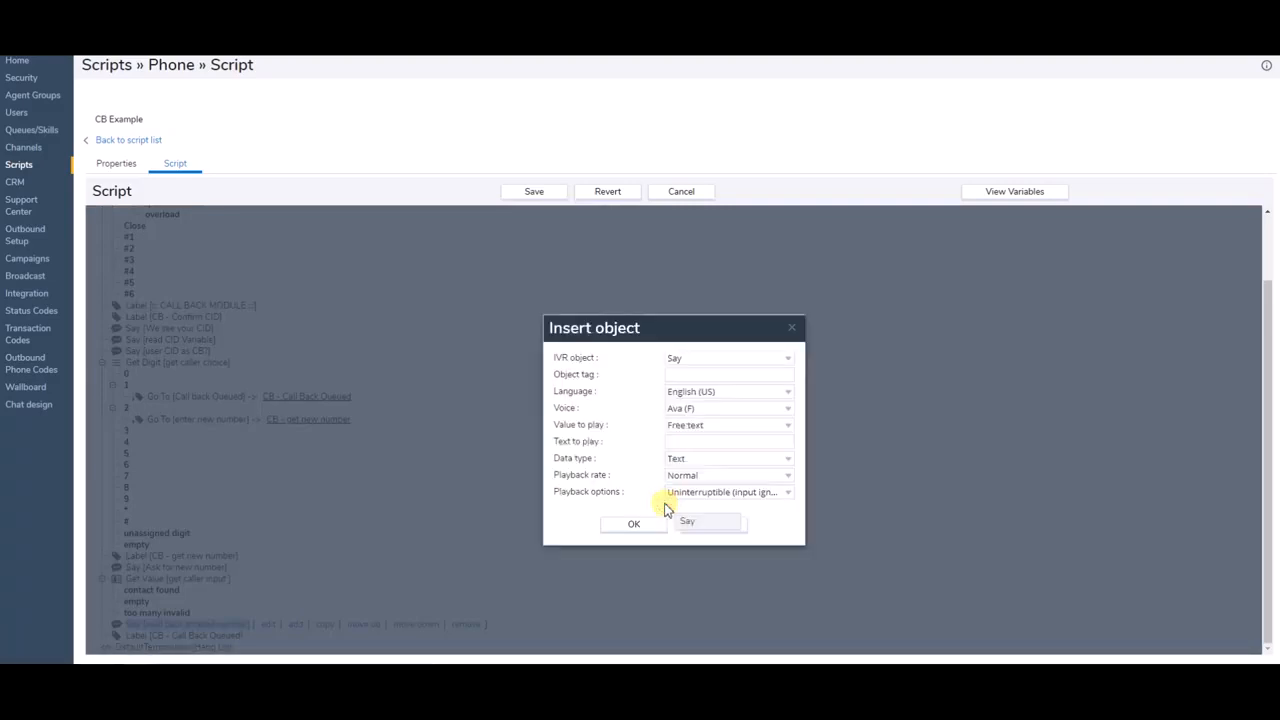
{"action": "left_click", "coordinate": [724, 375]}
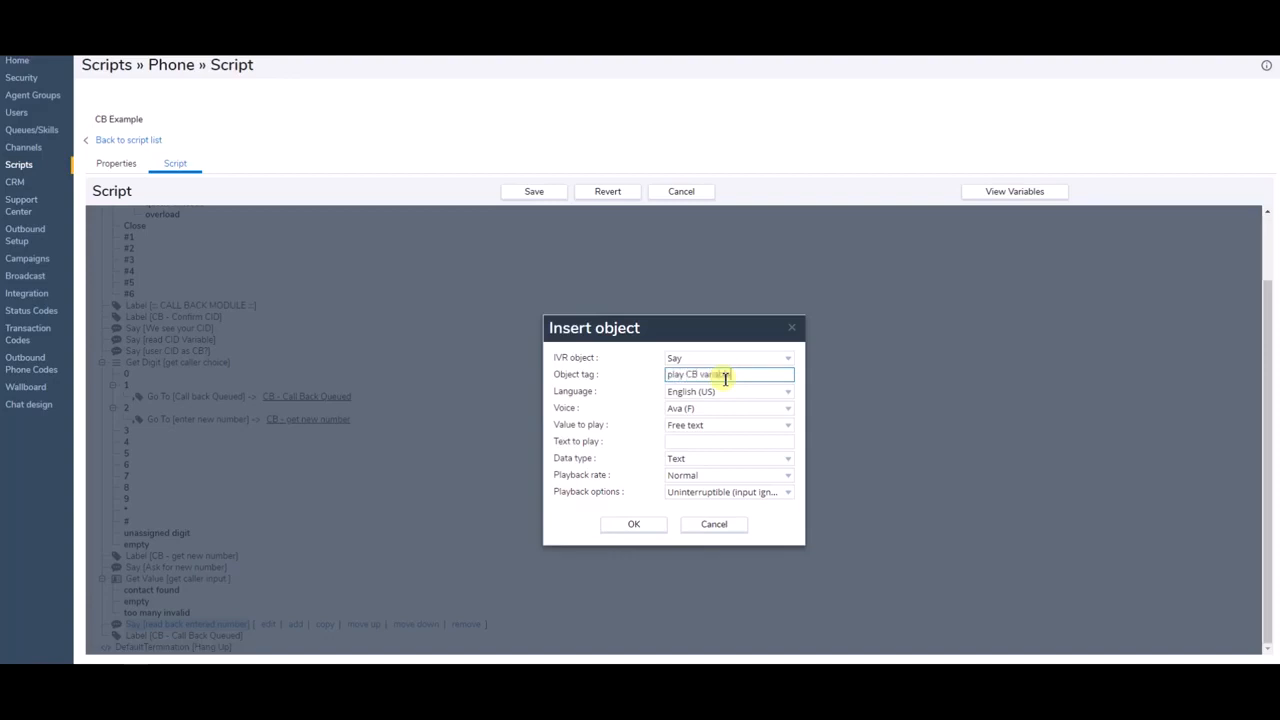
{"action": "left_click", "coordinate": [777, 426]}
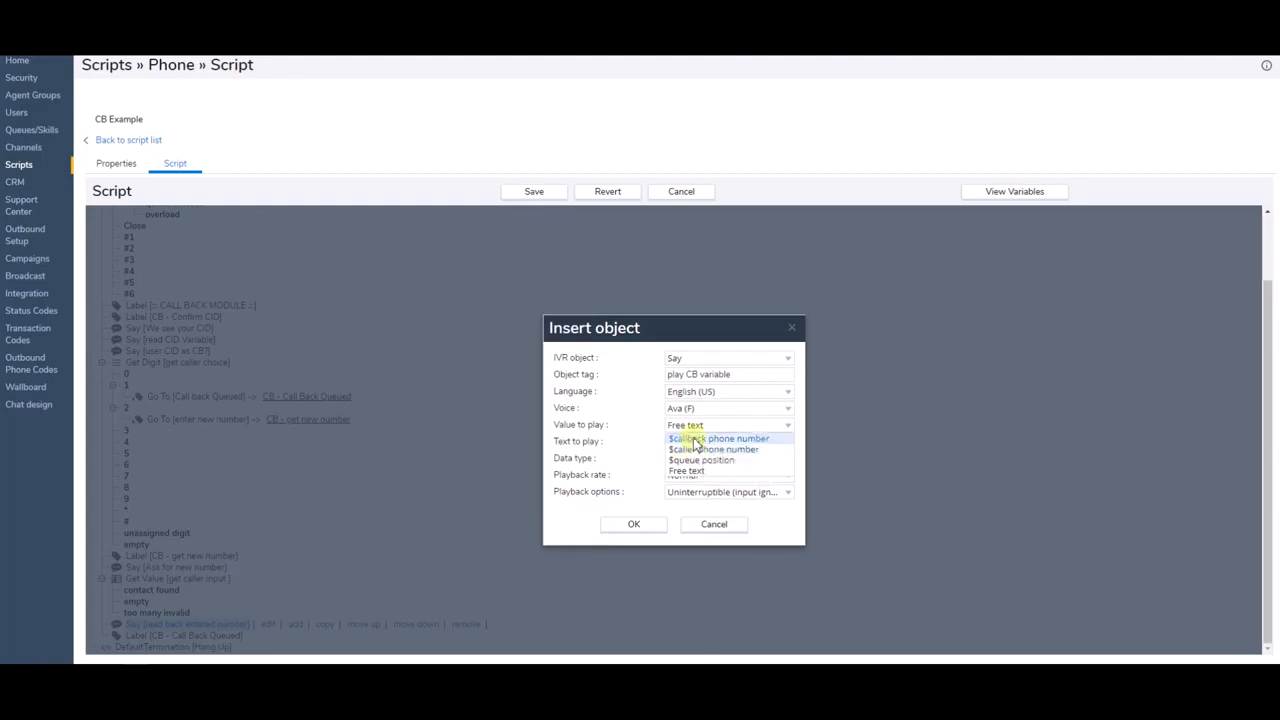
{"action": "left_click", "coordinate": [697, 440]}
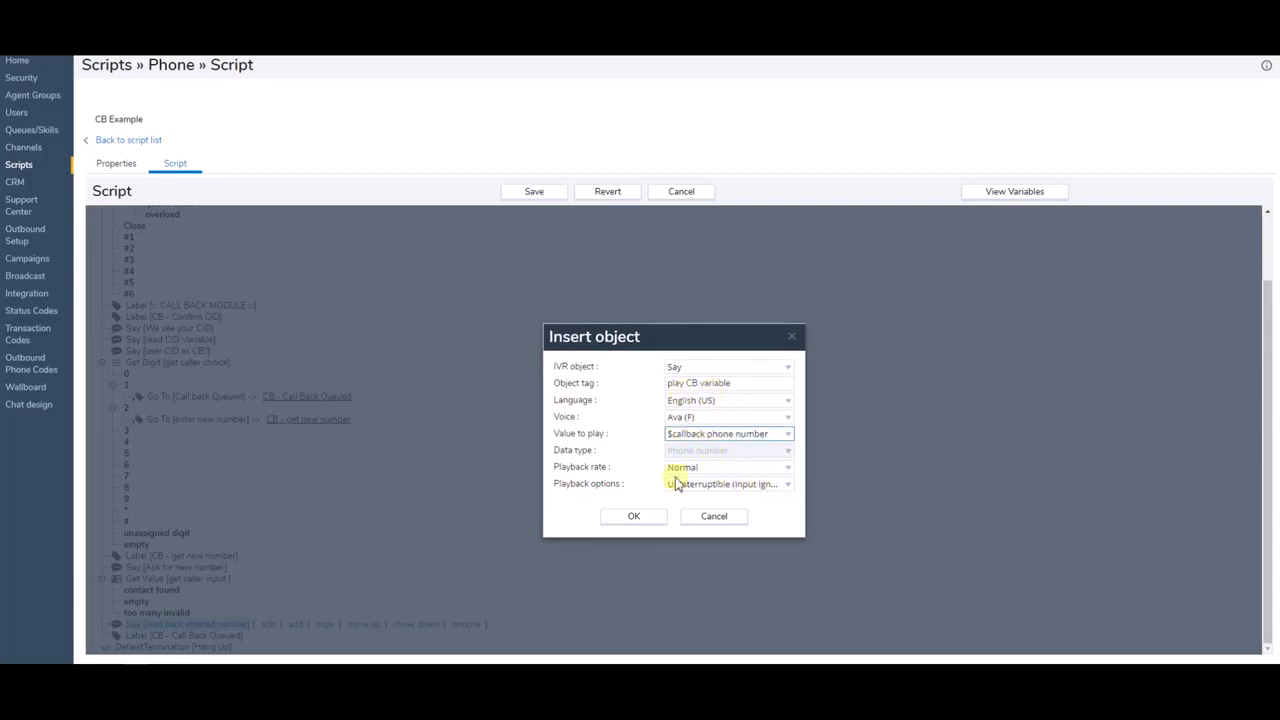
{"action": "left_click", "coordinate": [633, 518]}
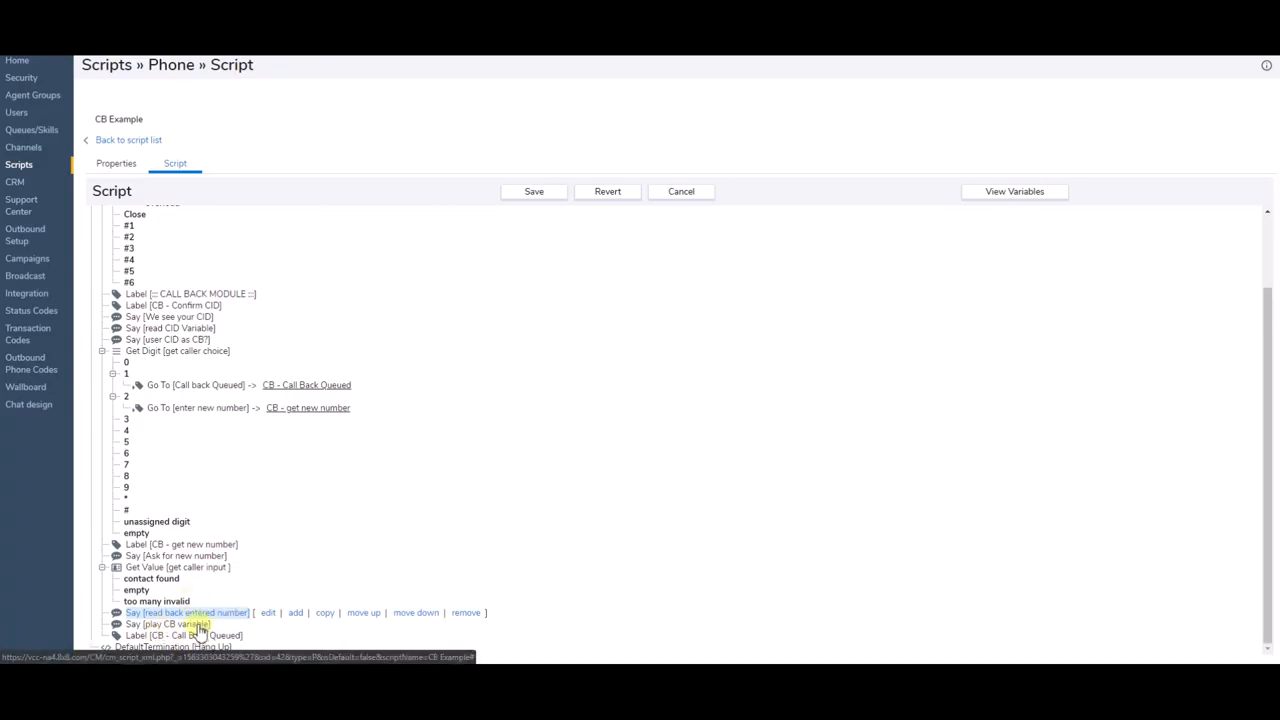
- Start a Say object after "play CB variable" and tag it "is this correct"
{"action": "left_click", "coordinate": [198, 624]}
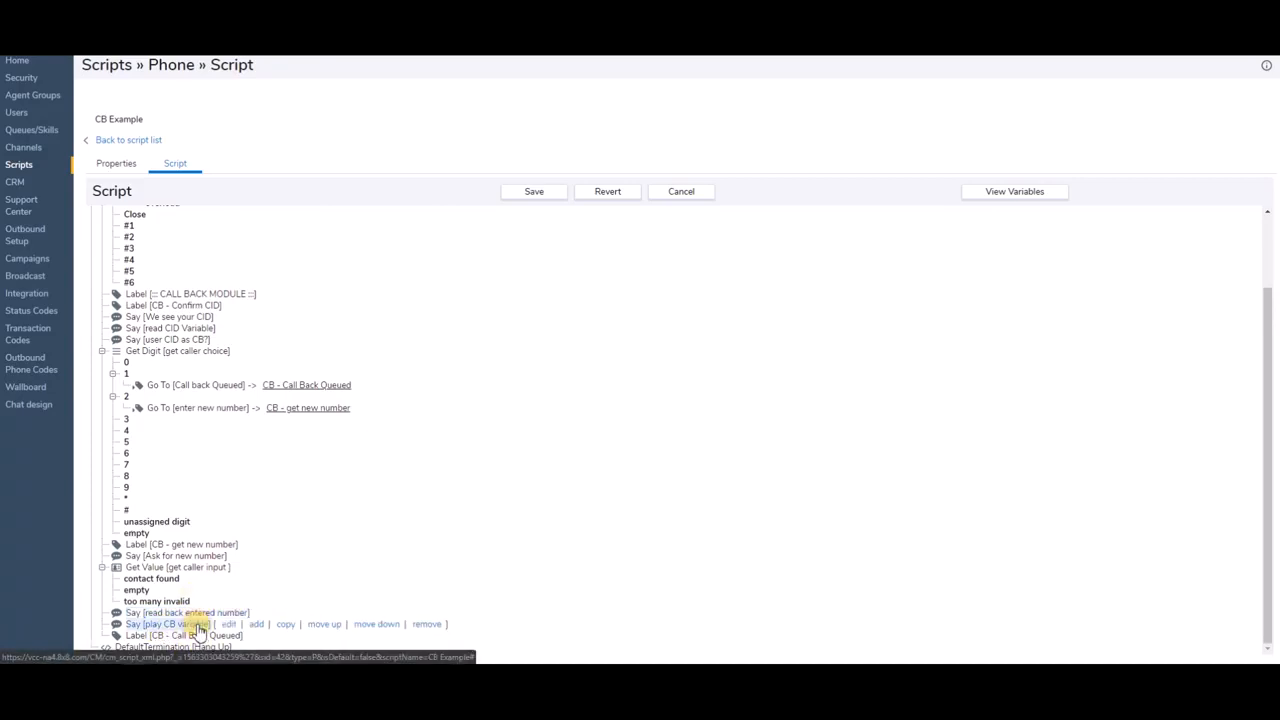
{"action": "left_click", "coordinate": [256, 624]}
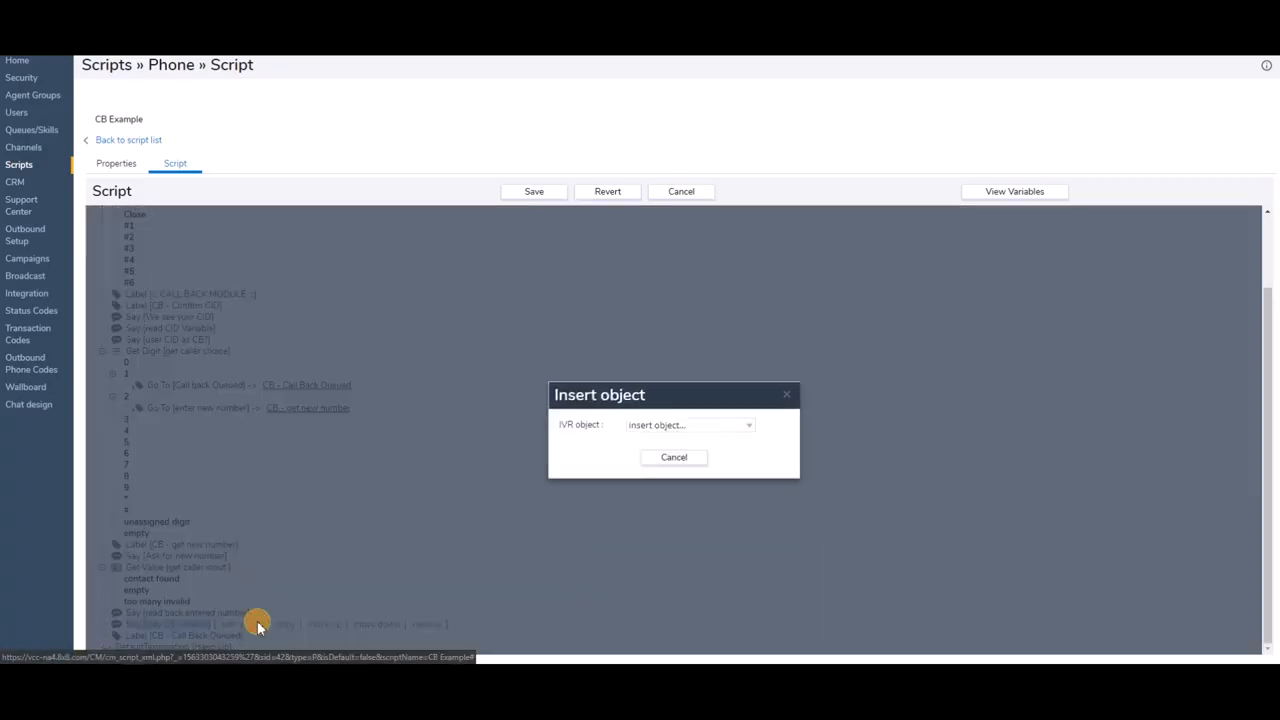
{"action": "left_click", "coordinate": [749, 426]}
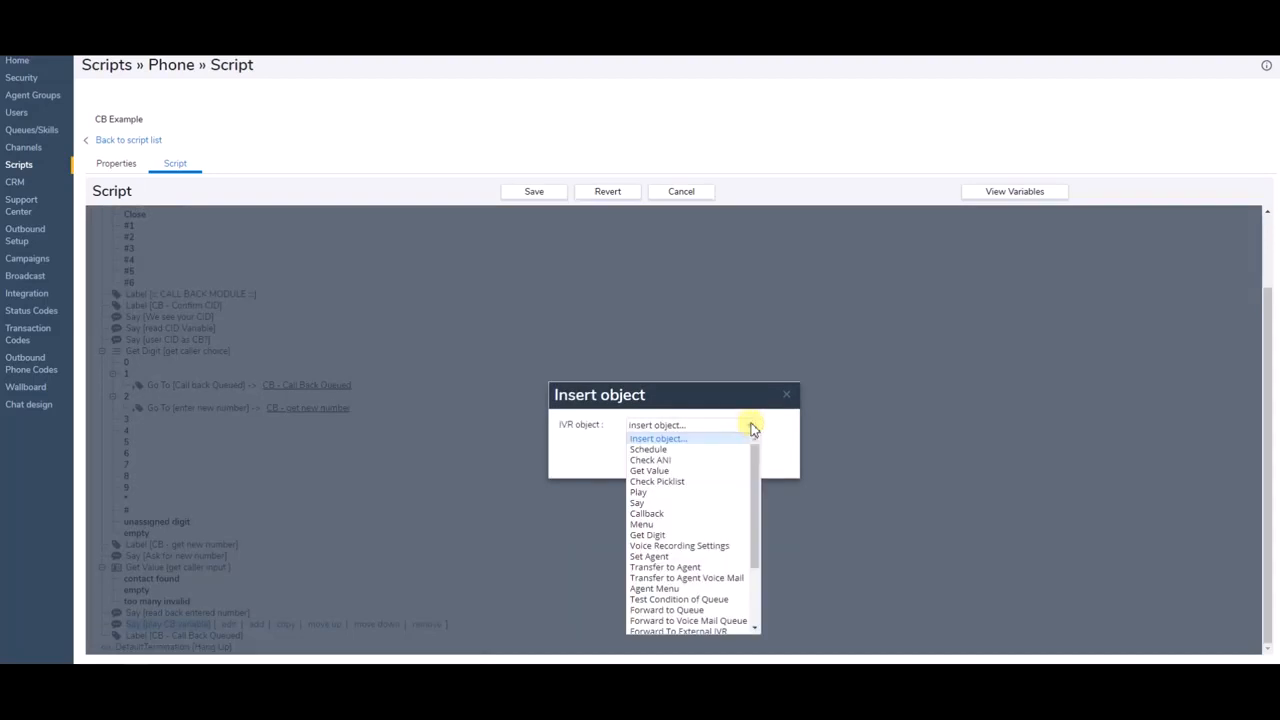
{"action": "left_click", "coordinate": [645, 503]}
{"action": "left_click", "coordinate": [713, 375]}
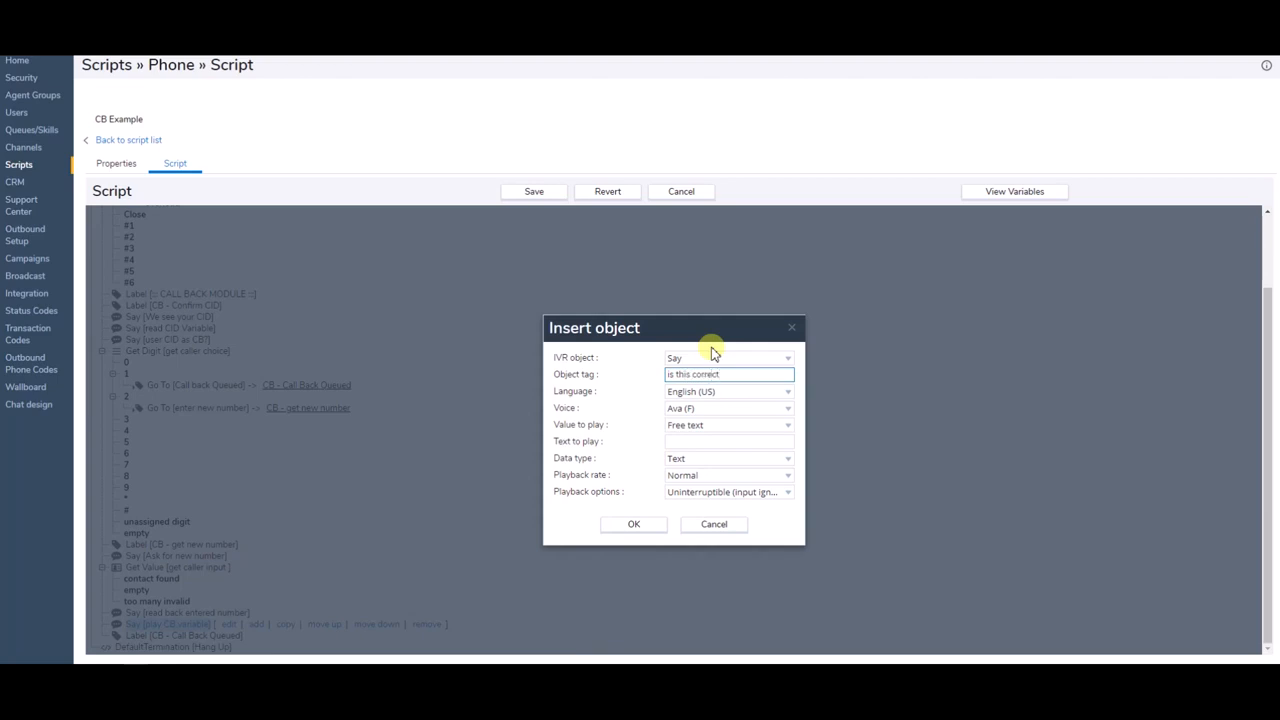
- Set the text to "If this is correct press one, or to re-enter press two", make playback interruptible with input captured, and insert the object
{"action": "left_click", "coordinate": [737, 440]}
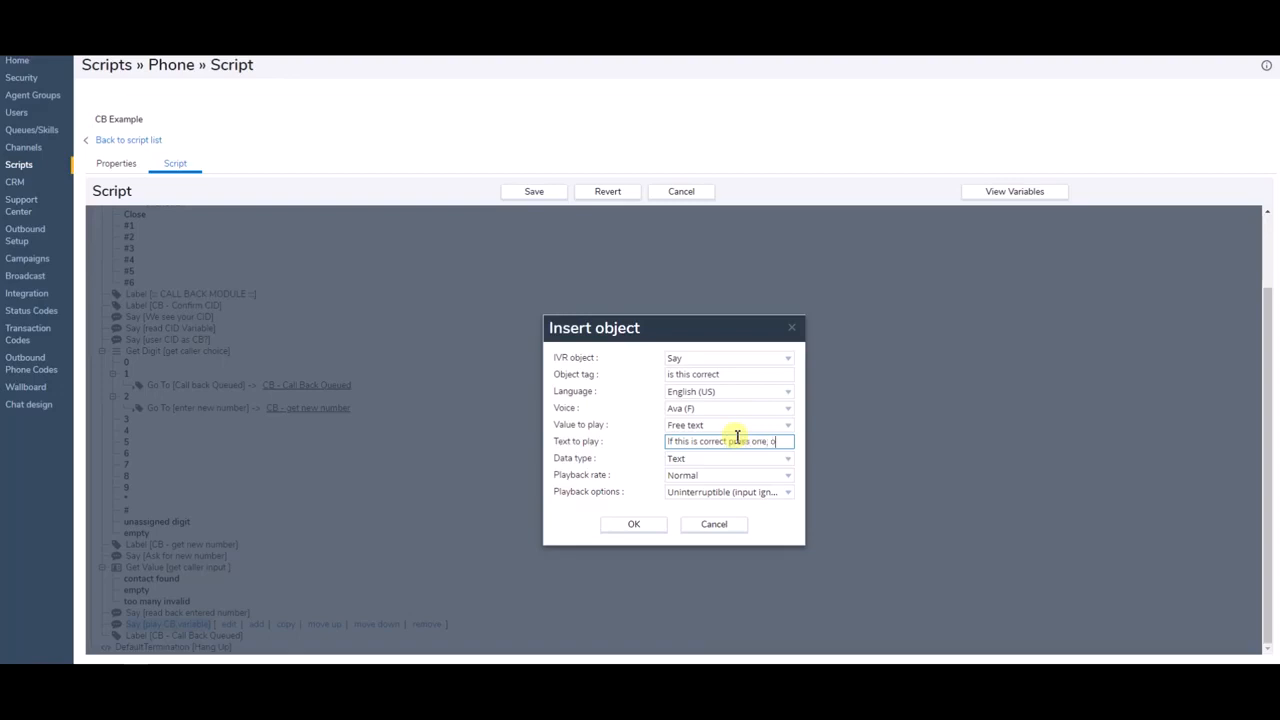
{"action": "type", "text": "re-enter press two"}
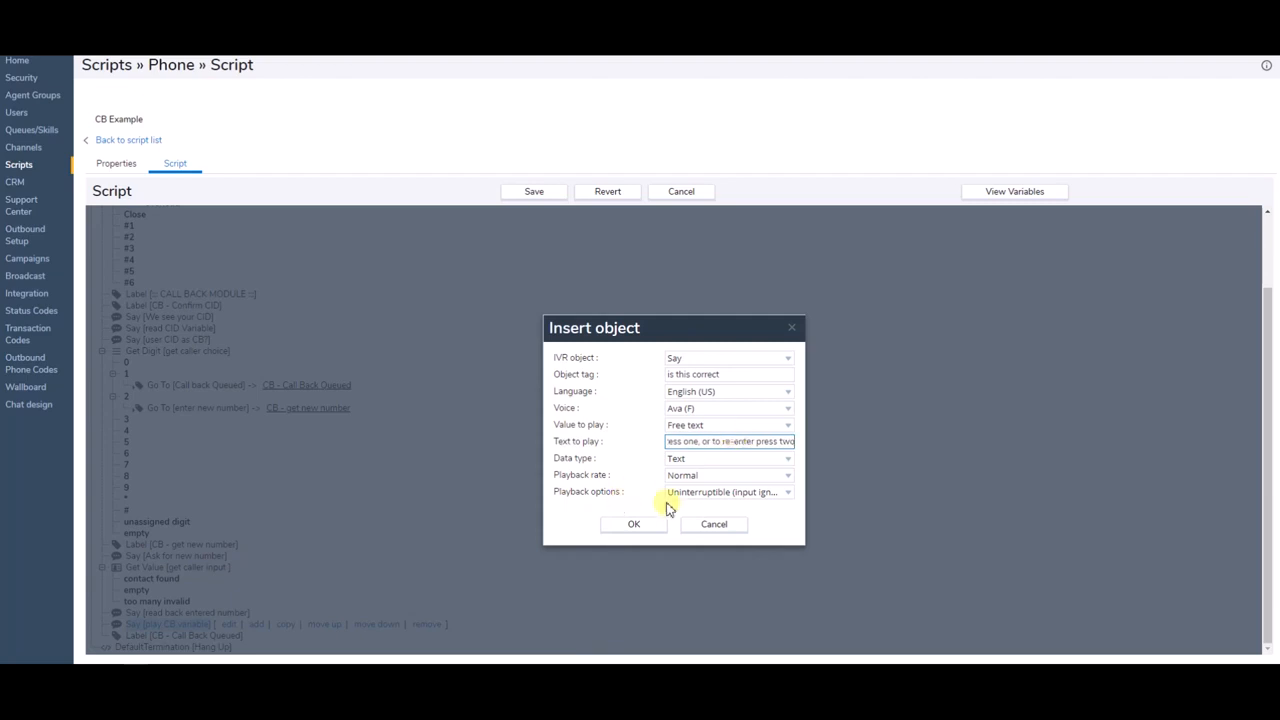
{"action": "left_click", "coordinate": [788, 492]}
{"action": "left_click", "coordinate": [736, 517]}
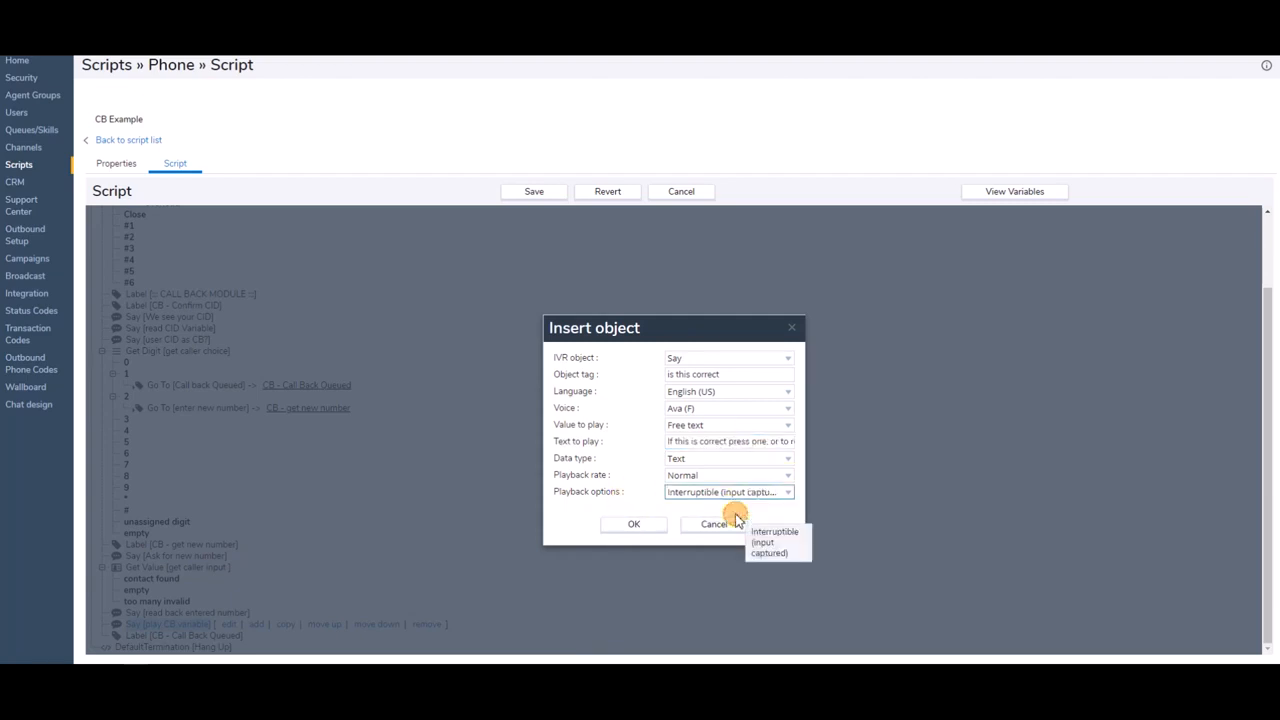
{"action": "left_click", "coordinate": [632, 528]}
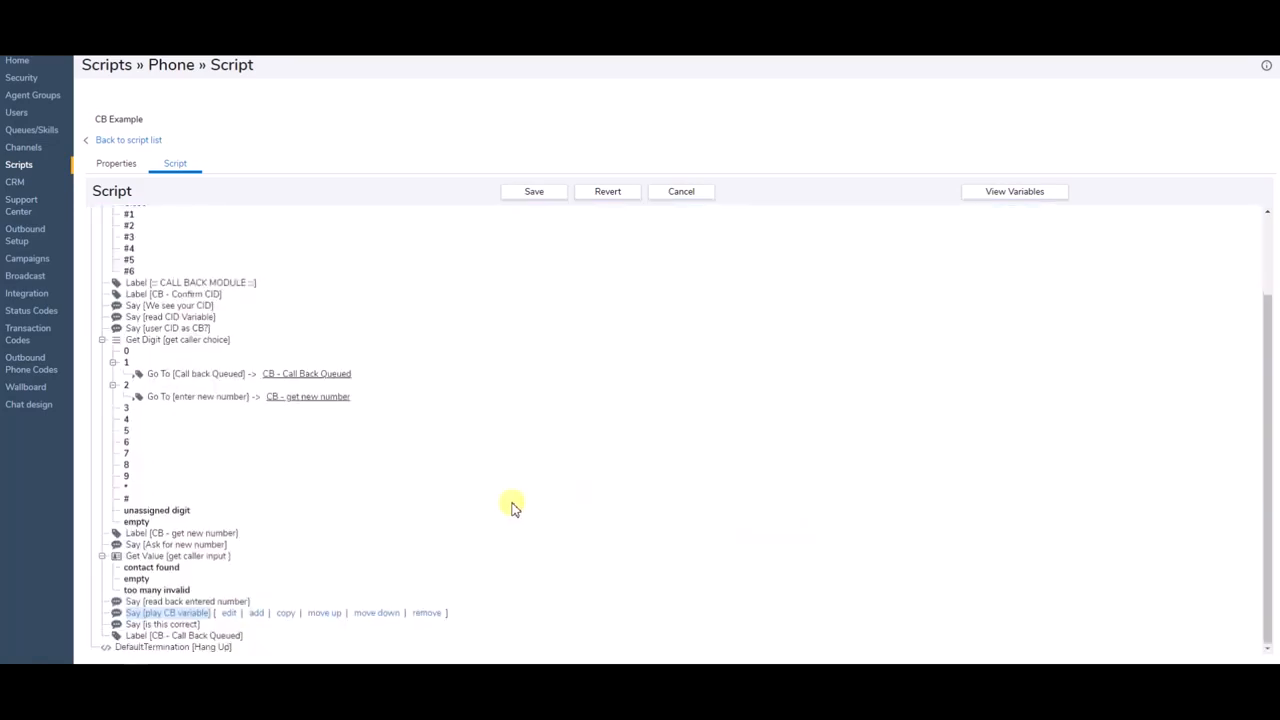
- After the "is this correct" object, insert a Get Digit object tagged "caller choice"
{"action": "left_click", "coordinate": [190, 625]}
{"action": "left_click", "coordinate": [249, 625]}
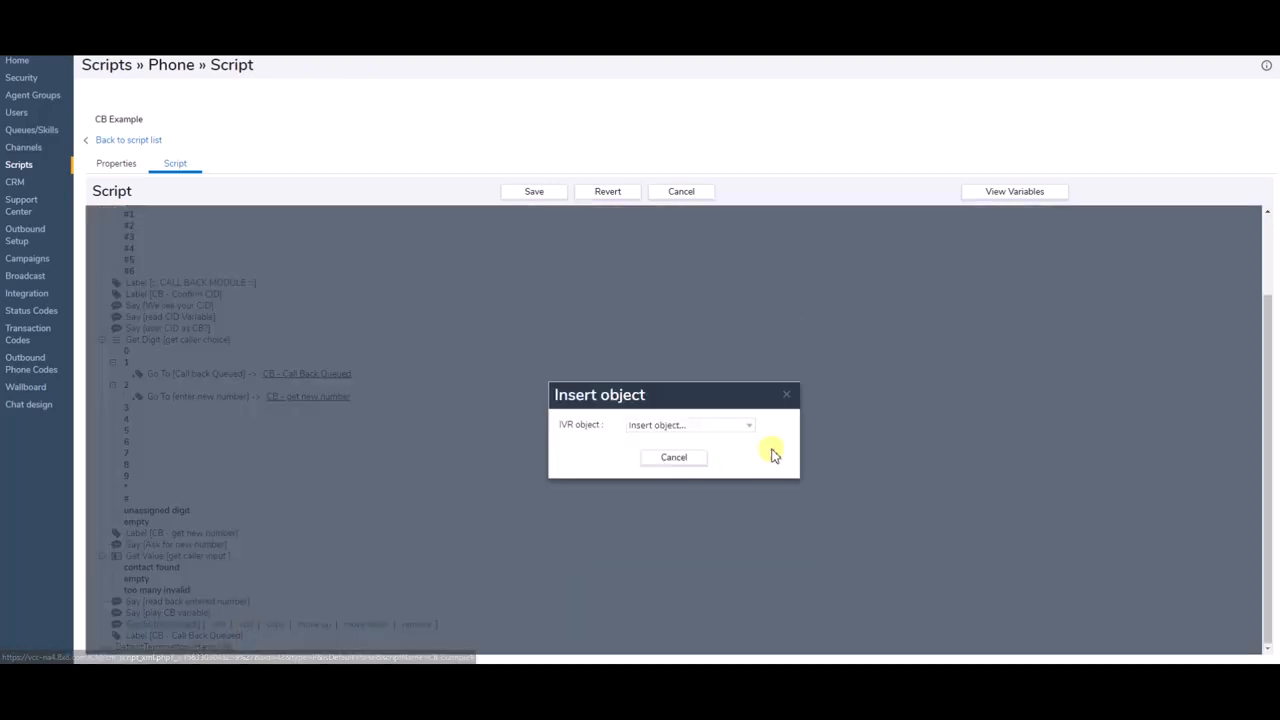
{"action": "left_click", "coordinate": [748, 430]}
{"action": "left_click_drag", "start_coordinate": [758, 460], "coordinate": [757, 523]}
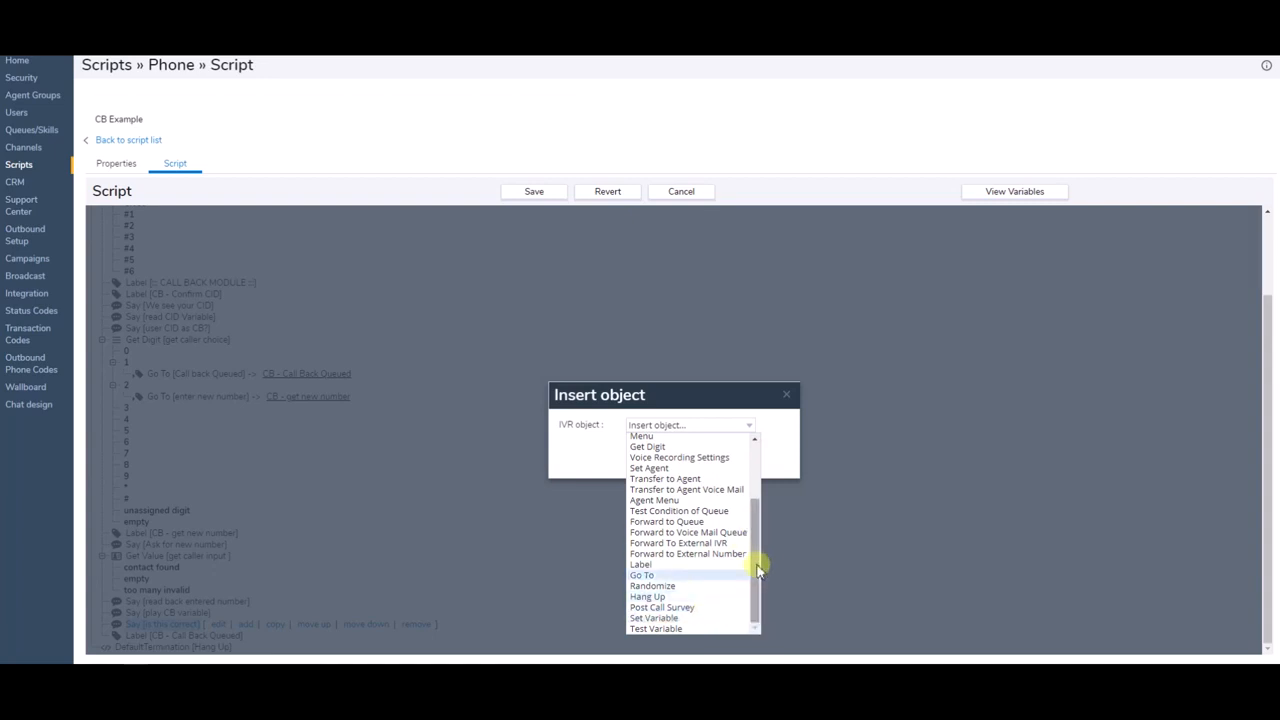
{"action": "left_click_drag", "start_coordinate": [756, 567], "coordinate": [755, 578]}
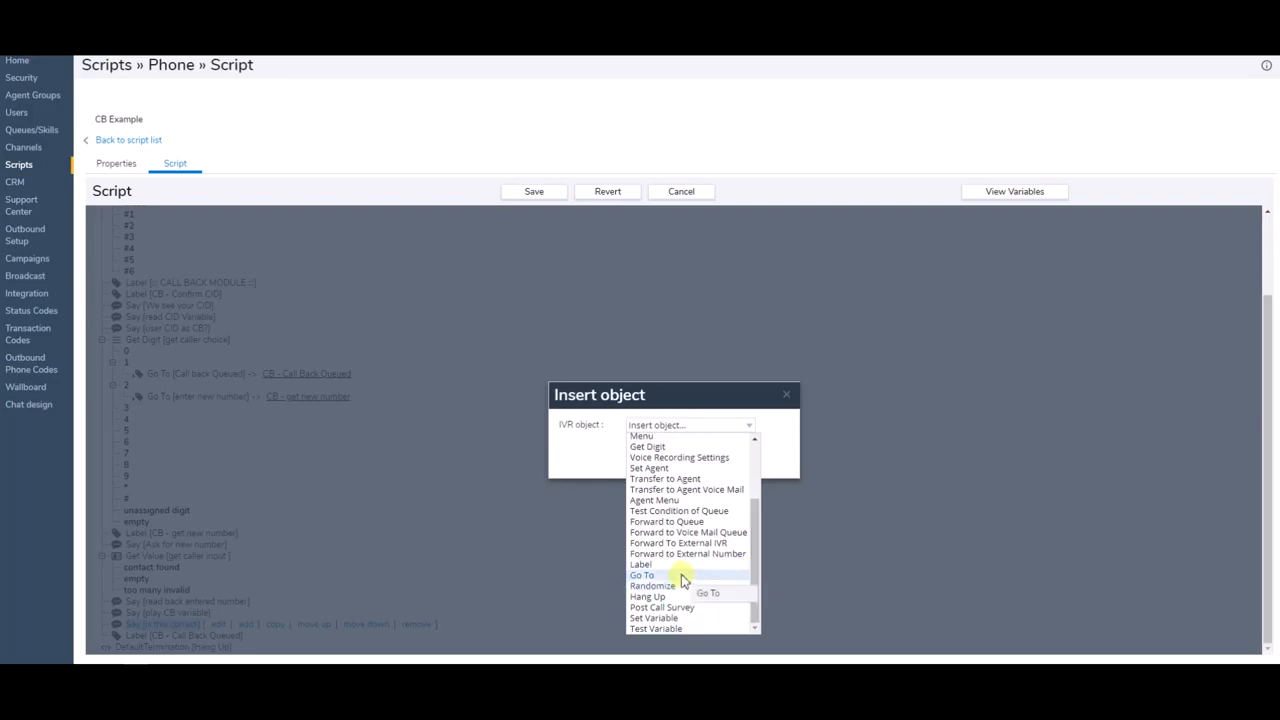
{"action": "left_click_drag", "start_coordinate": [757, 543], "coordinate": [755, 466]}
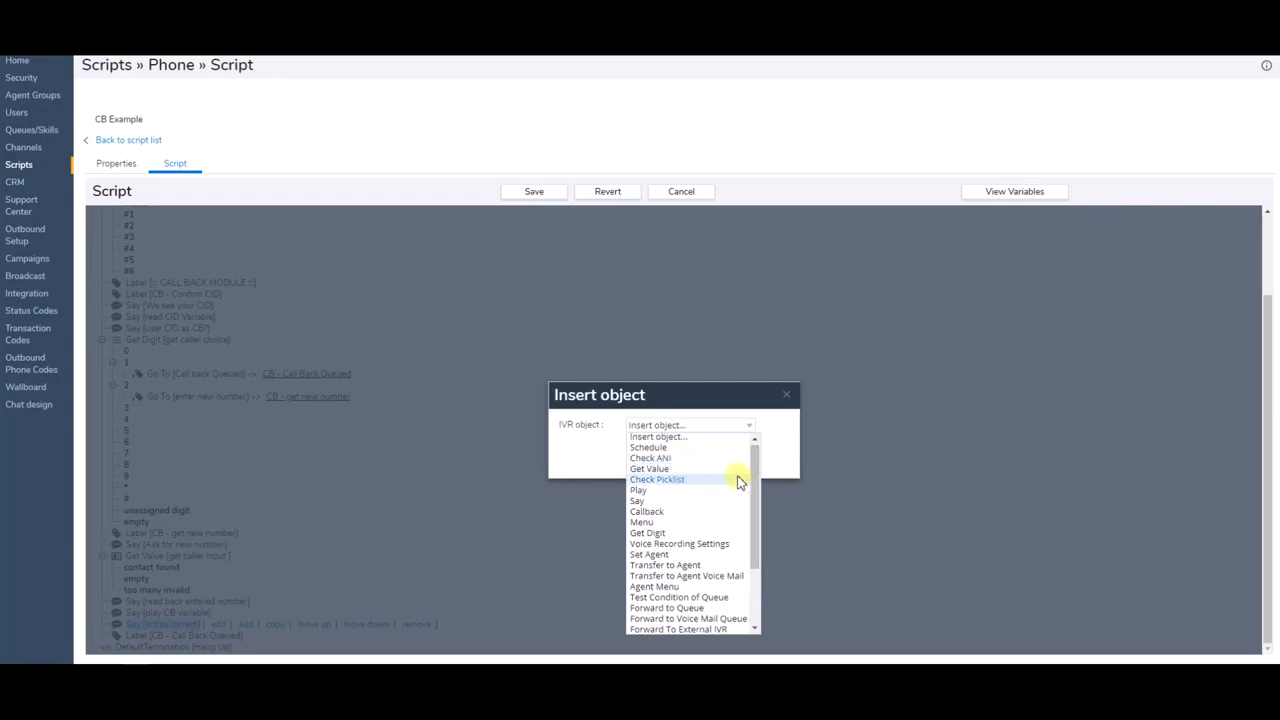
{"action": "left_click", "coordinate": [703, 533]}
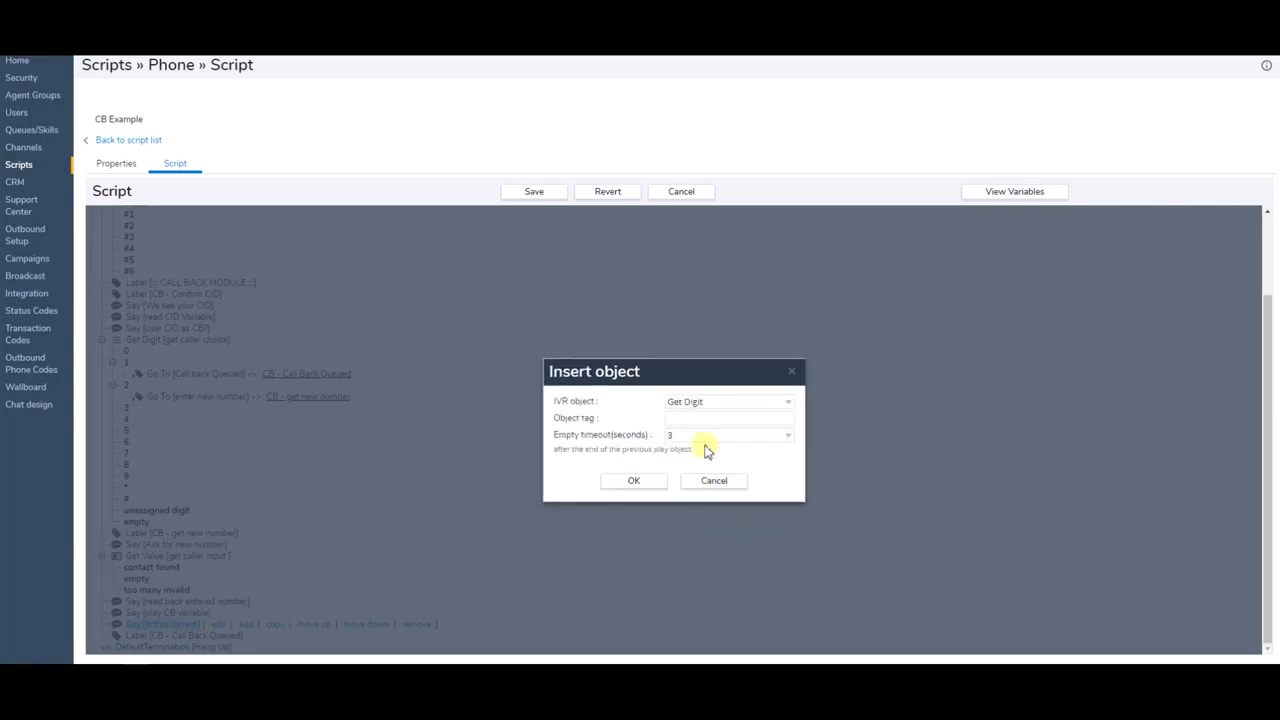
{"action": "left_click", "coordinate": [716, 417]}
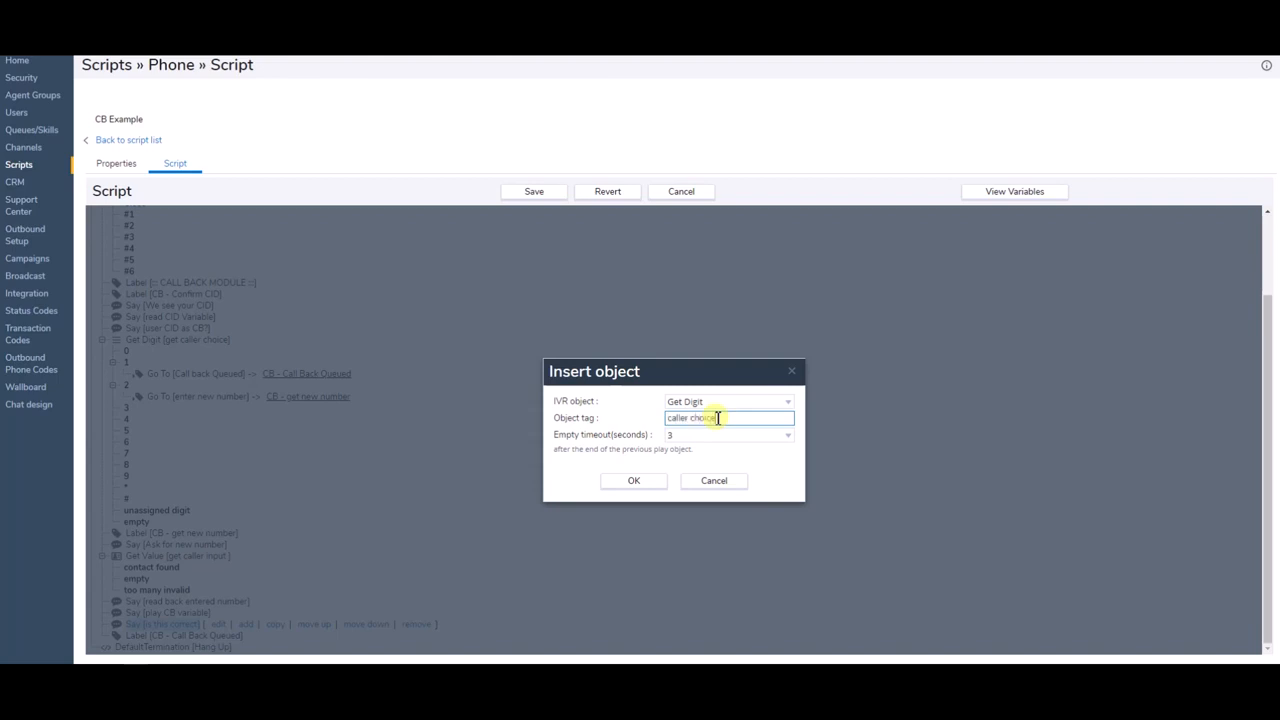
{"action": "type", "text": "caller choice"}
{"action": "left_click", "coordinate": [634, 480]}
- Under digit 1 of "caller choice", insert a Go To object tagged "CB Q'd" with destination "CB - Call Back Queued"
{"action": "scroll", "coordinate": [480, 506], "scroll_direction": "down", "scroll_amount": 3}
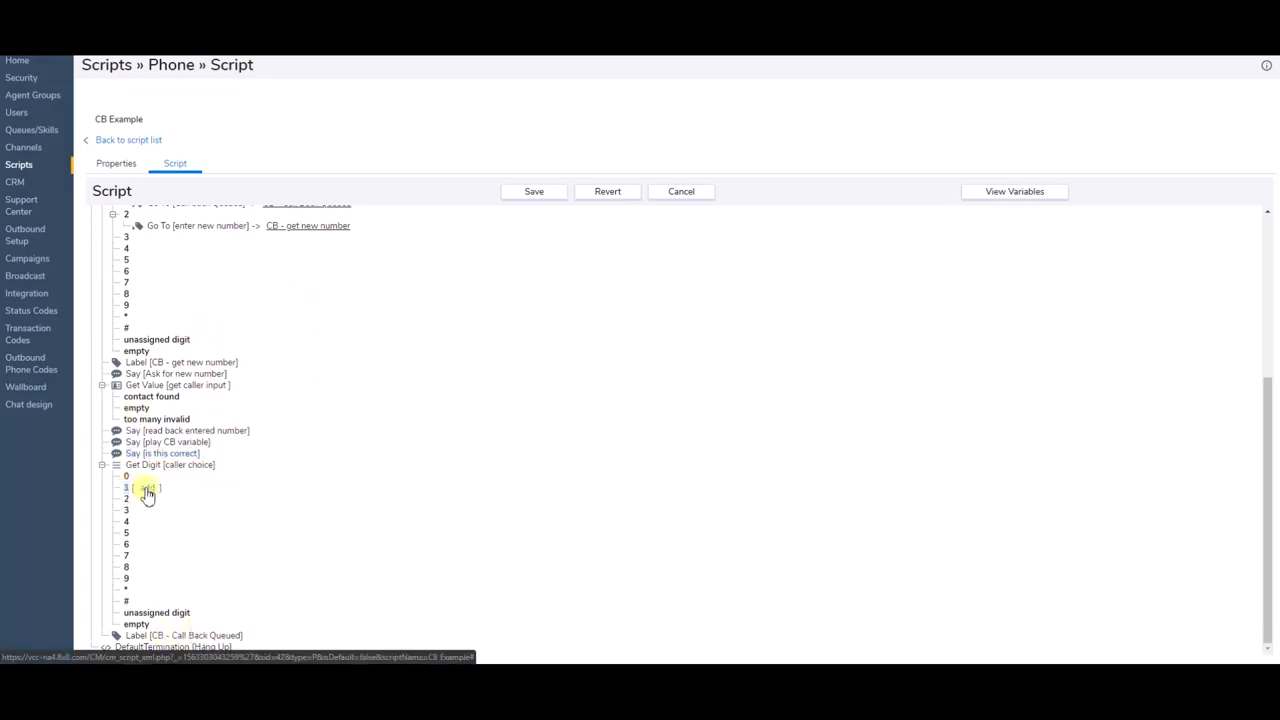
{"action": "left_click", "coordinate": [149, 487]}
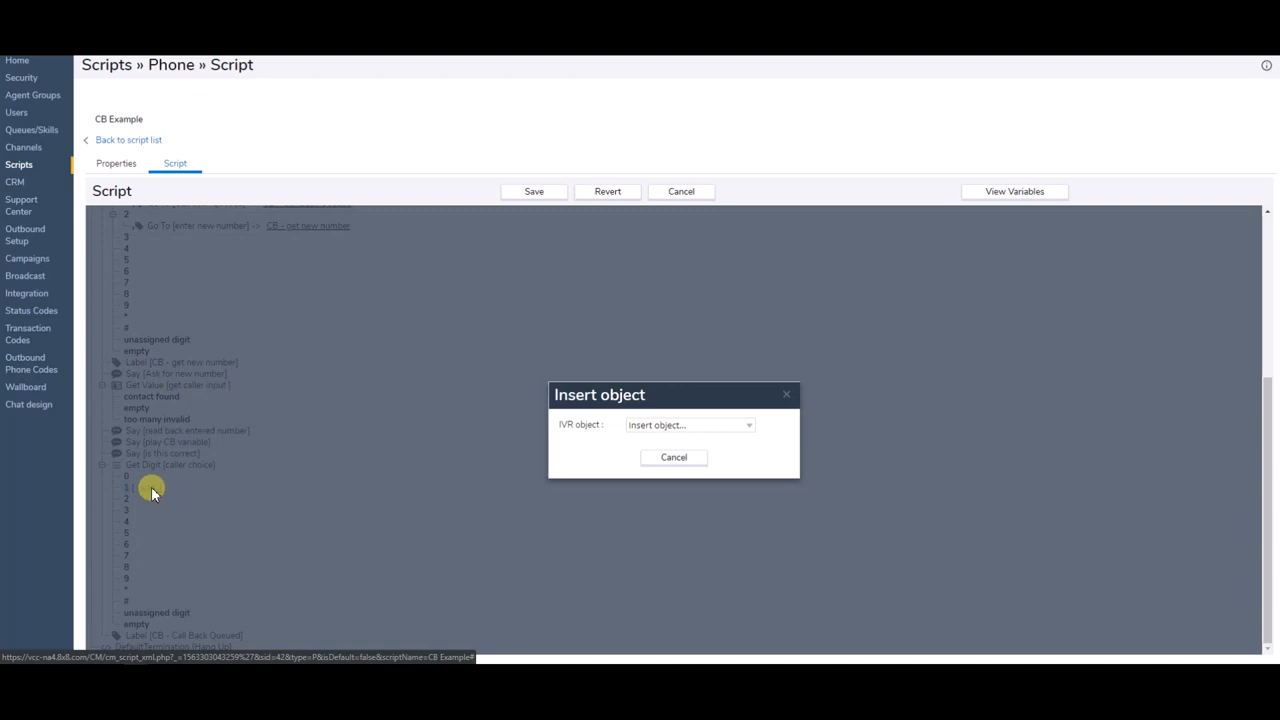
{"action": "left_click", "coordinate": [749, 426]}
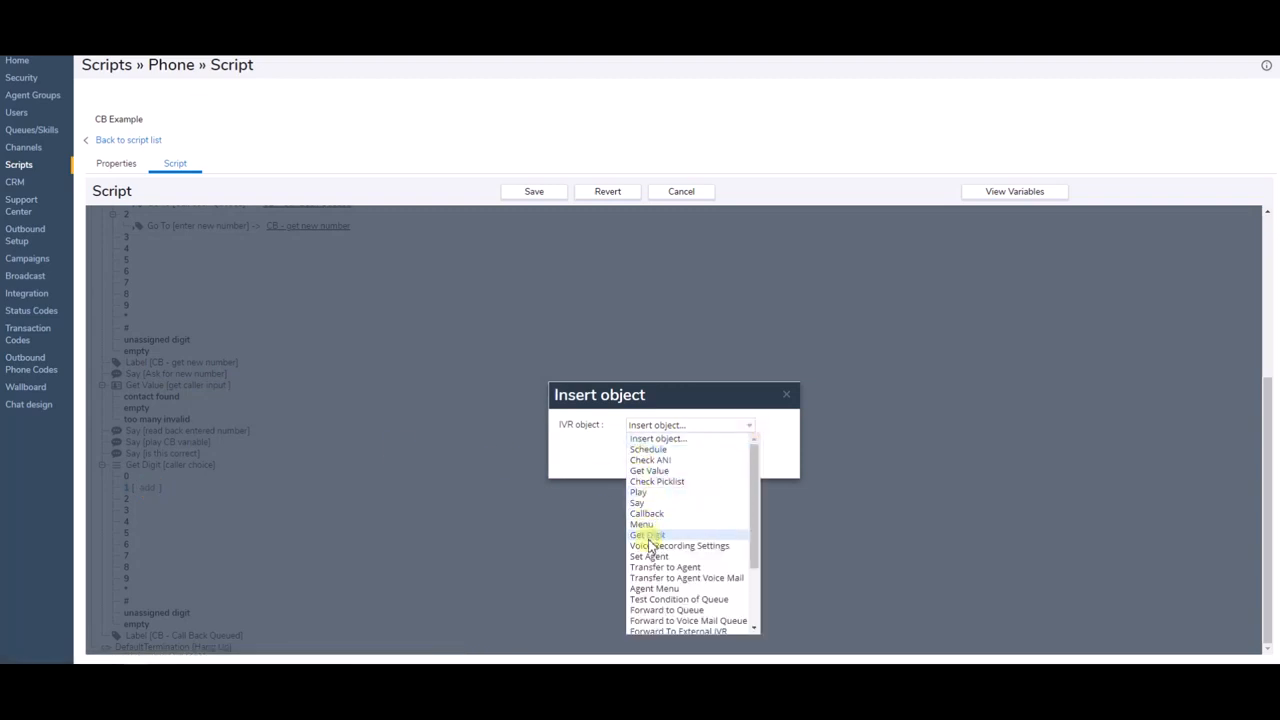
{"action": "scroll", "coordinate": [660, 560], "scroll_direction": "down", "scroll_amount": 5}
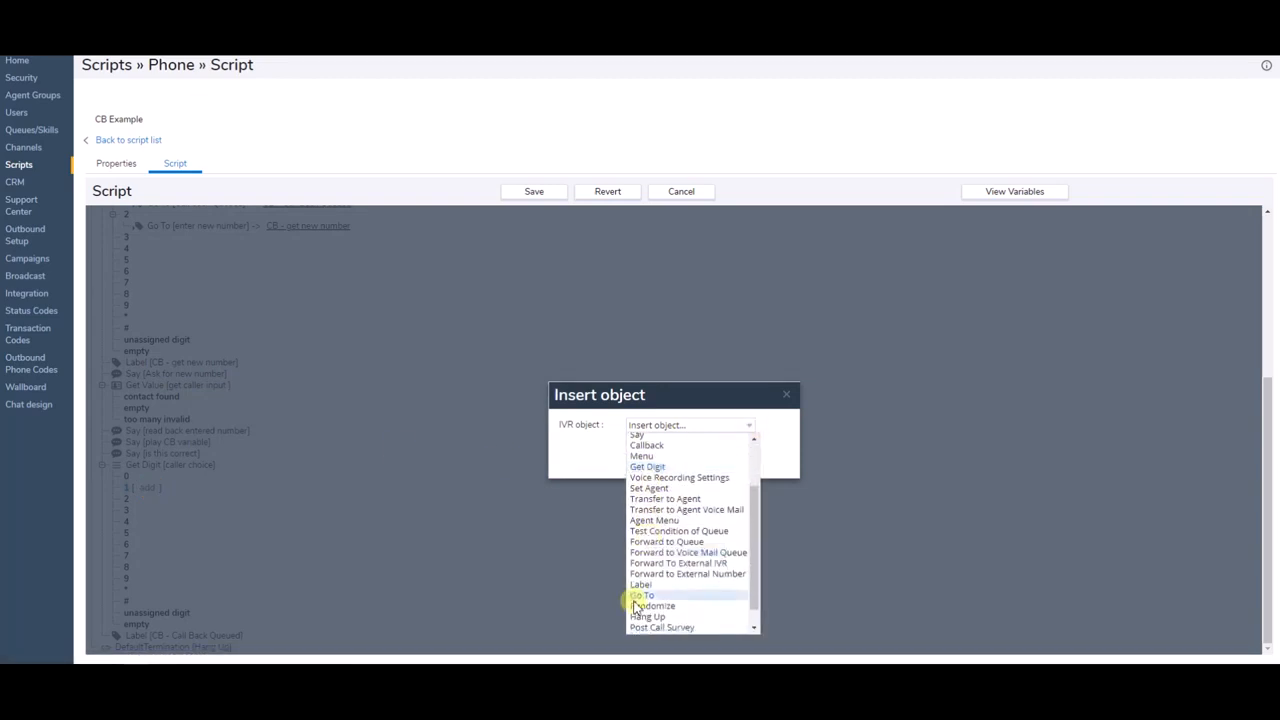
{"action": "left_click", "coordinate": [643, 596]}
{"action": "left_click", "coordinate": [723, 426]}
{"action": "type", "text": "C"}
{"action": "type", "text": "B Que"}
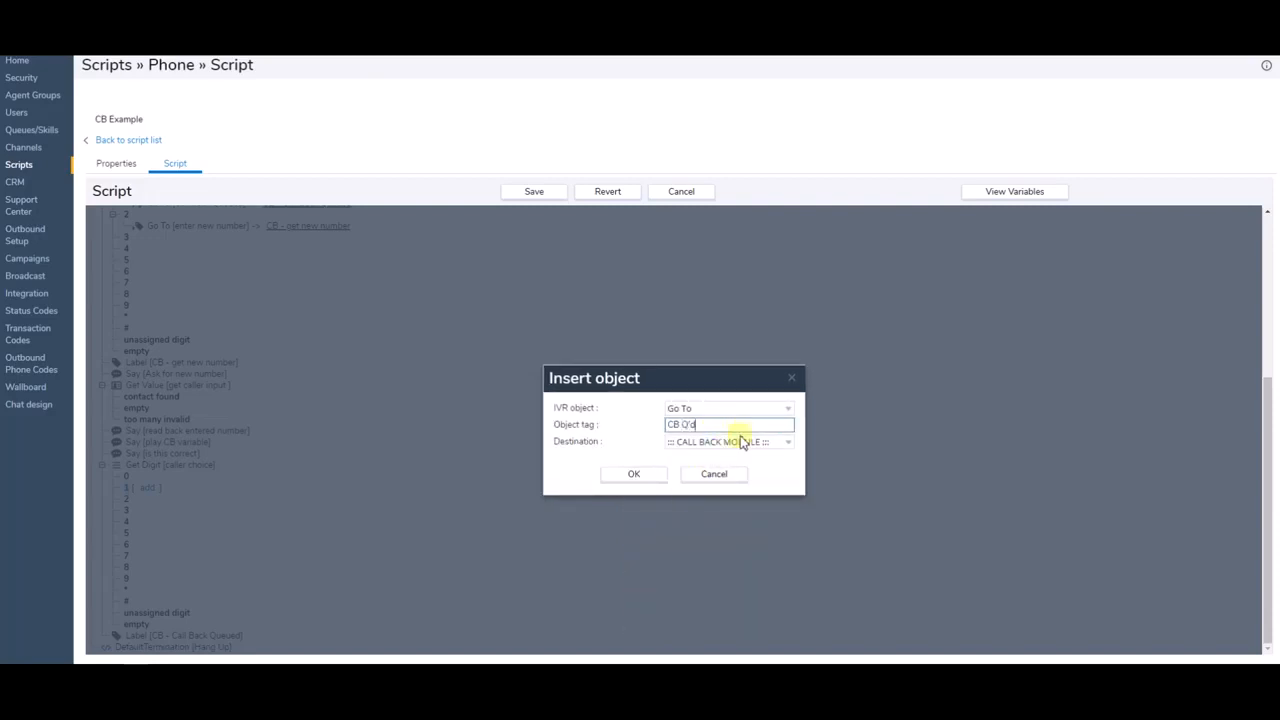
{"action": "left_click", "coordinate": [791, 451]}
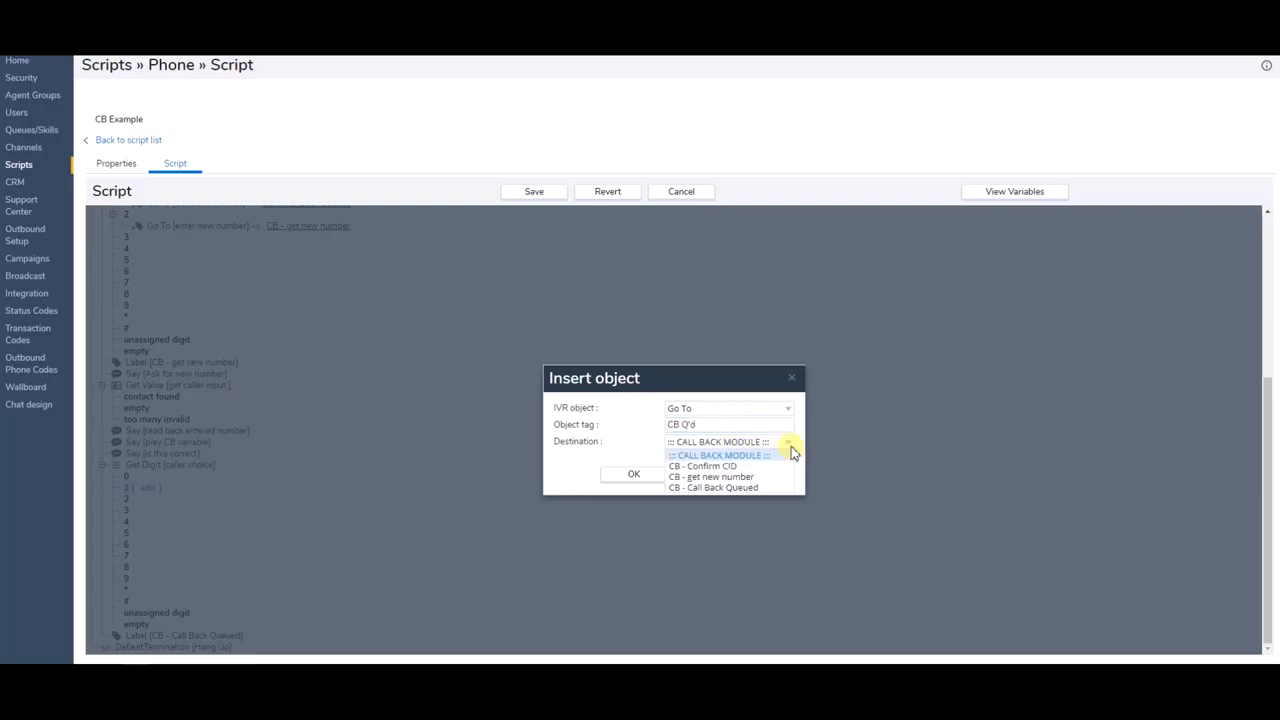
{"action": "left_click", "coordinate": [757, 489]}
{"action": "left_click", "coordinate": [646, 474]}
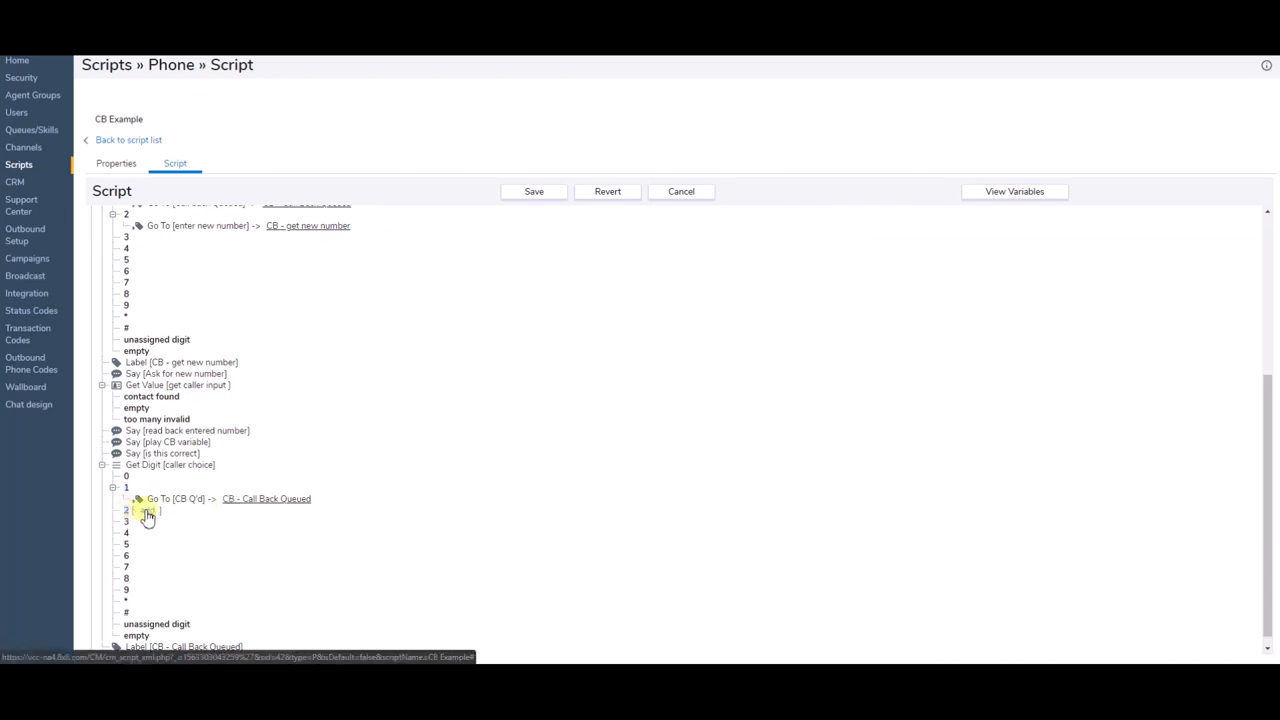
- Under digit 2 of "caller choice", insert a Go To object tagged "enter new number" with destination "CB - get new number"
{"action": "left_click", "coordinate": [146, 510]}
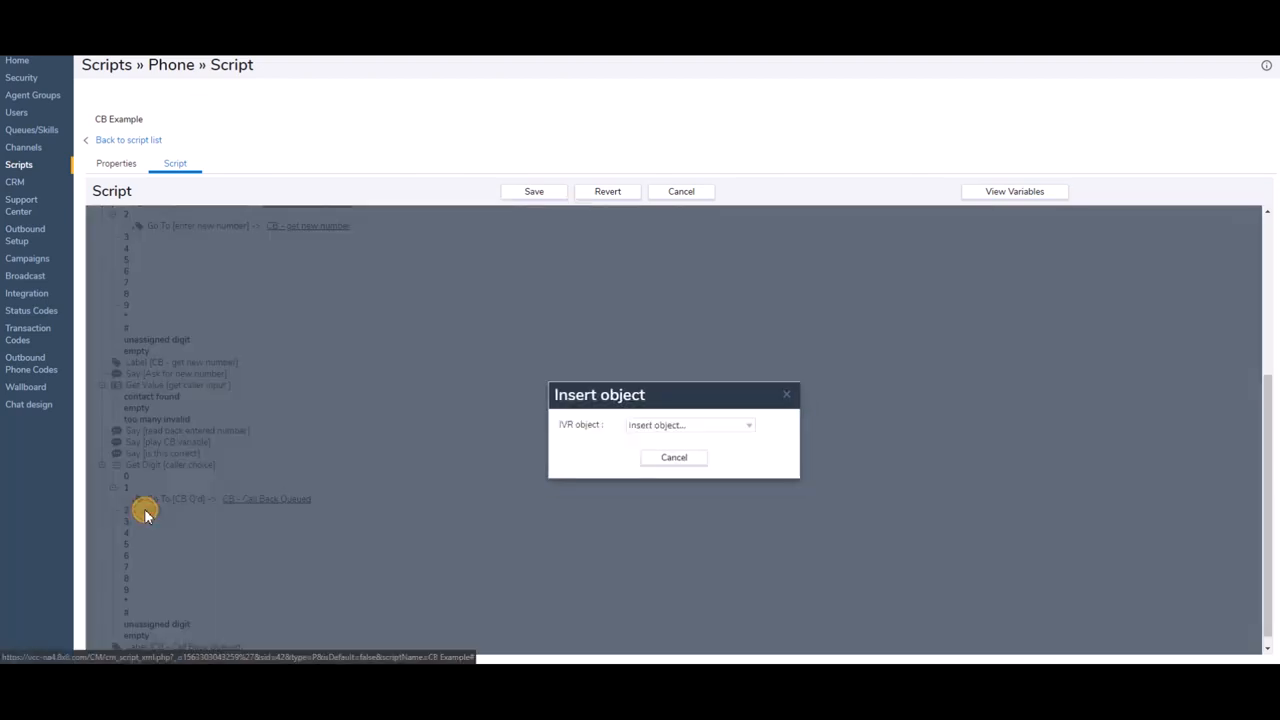
{"action": "left_click", "coordinate": [751, 426]}
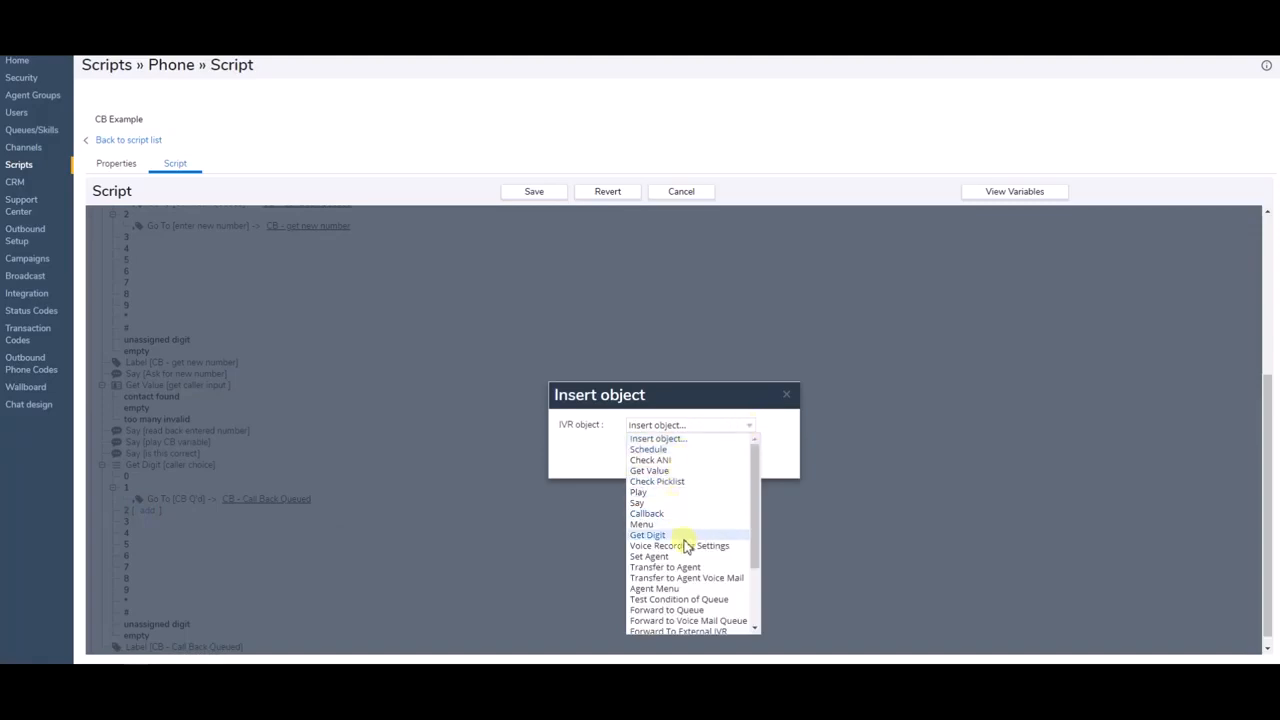
{"action": "scroll", "coordinate": [680, 560], "scroll_direction": "down", "scroll_amount": 3}
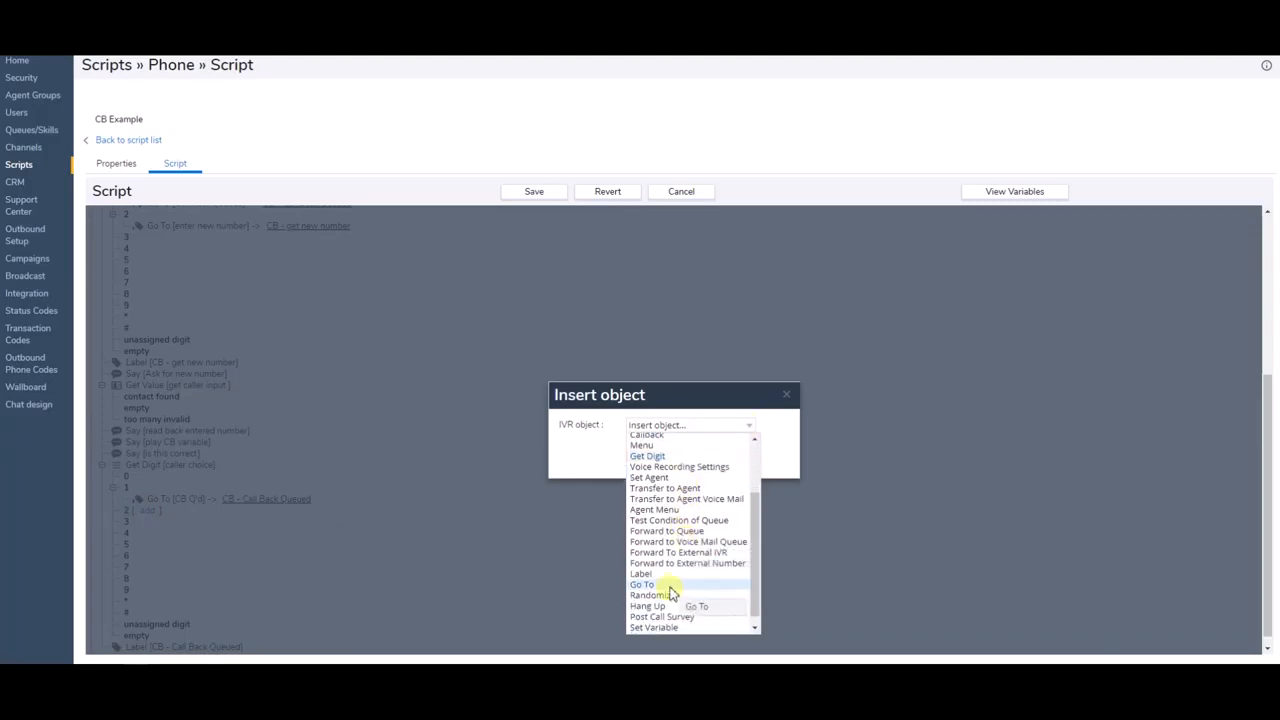
{"action": "left_click", "coordinate": [670, 588]}
{"action": "left_click", "coordinate": [747, 428]}
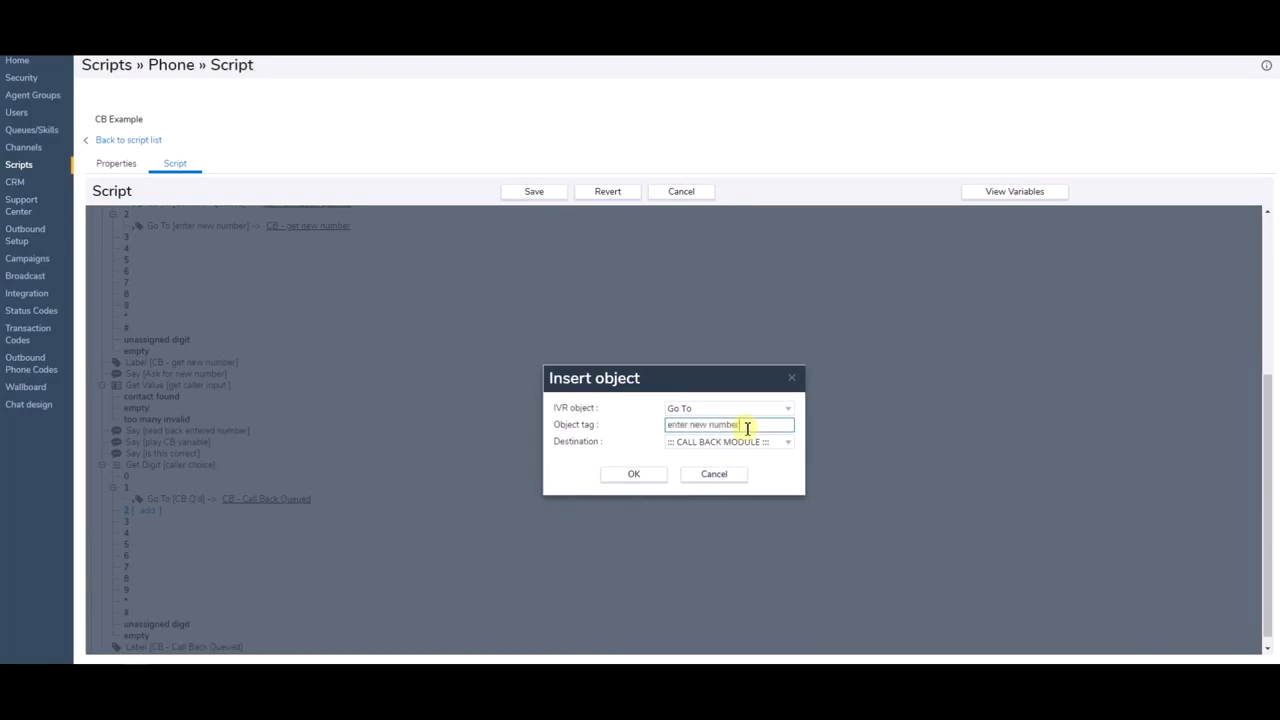
{"action": "left_click", "coordinate": [789, 444]}
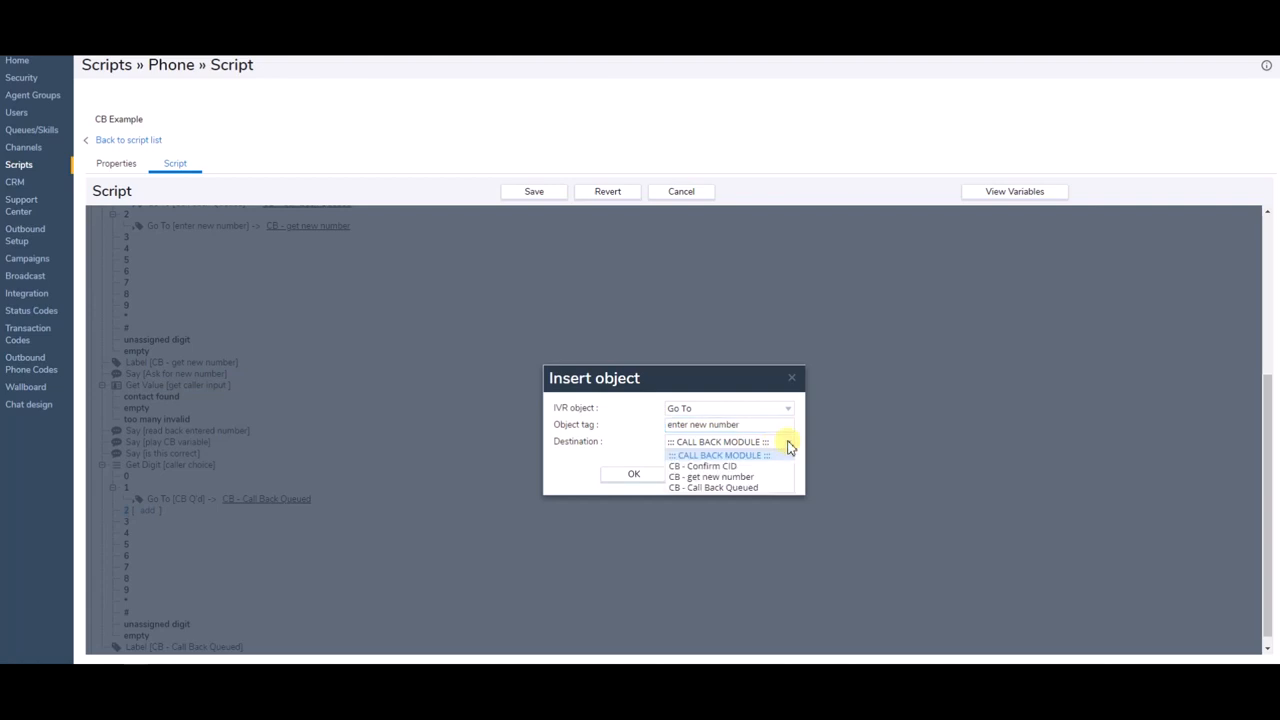
{"action": "left_click", "coordinate": [763, 478]}
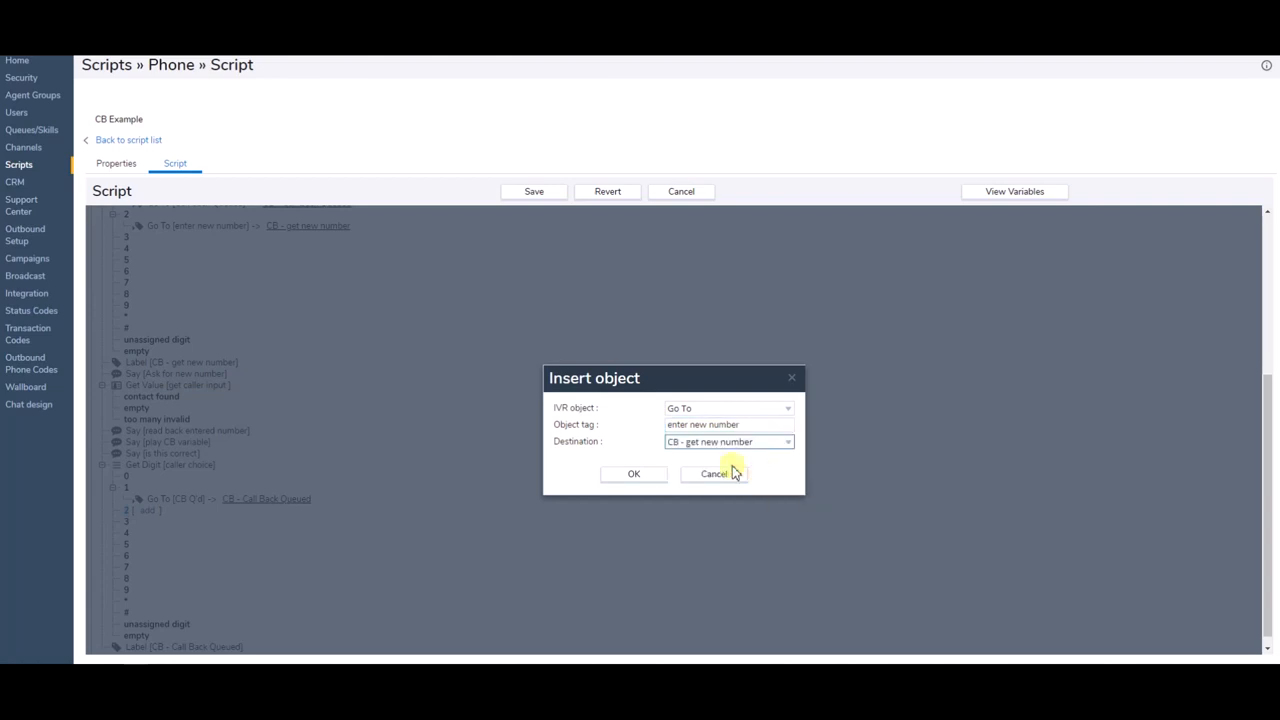
{"action": "left_click", "coordinate": [634, 474]}
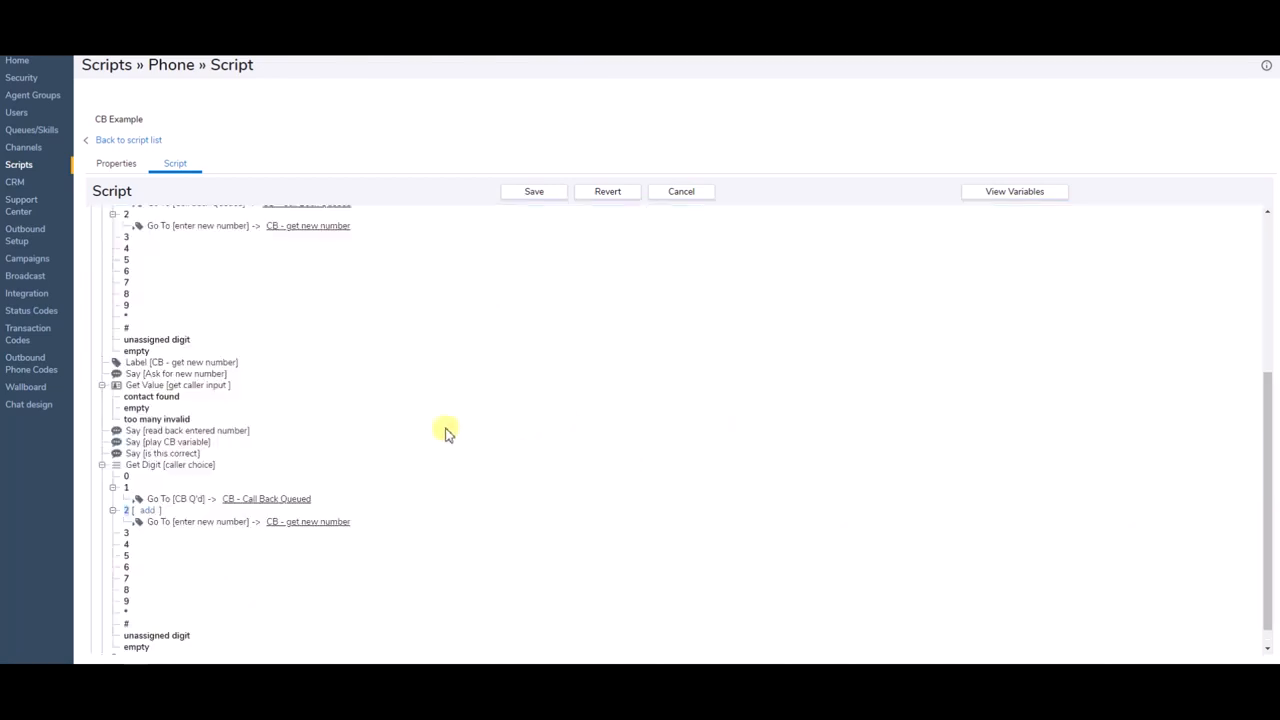
- Start a Callback object after the "CB - Call Back Queued" label and tag it "CB Q"
{"action": "scroll", "coordinate": [457, 394], "scroll_direction": "up", "scroll_amount": 2}
{"action": "scroll", "coordinate": [457, 394], "scroll_direction": "down", "scroll_amount": 1}
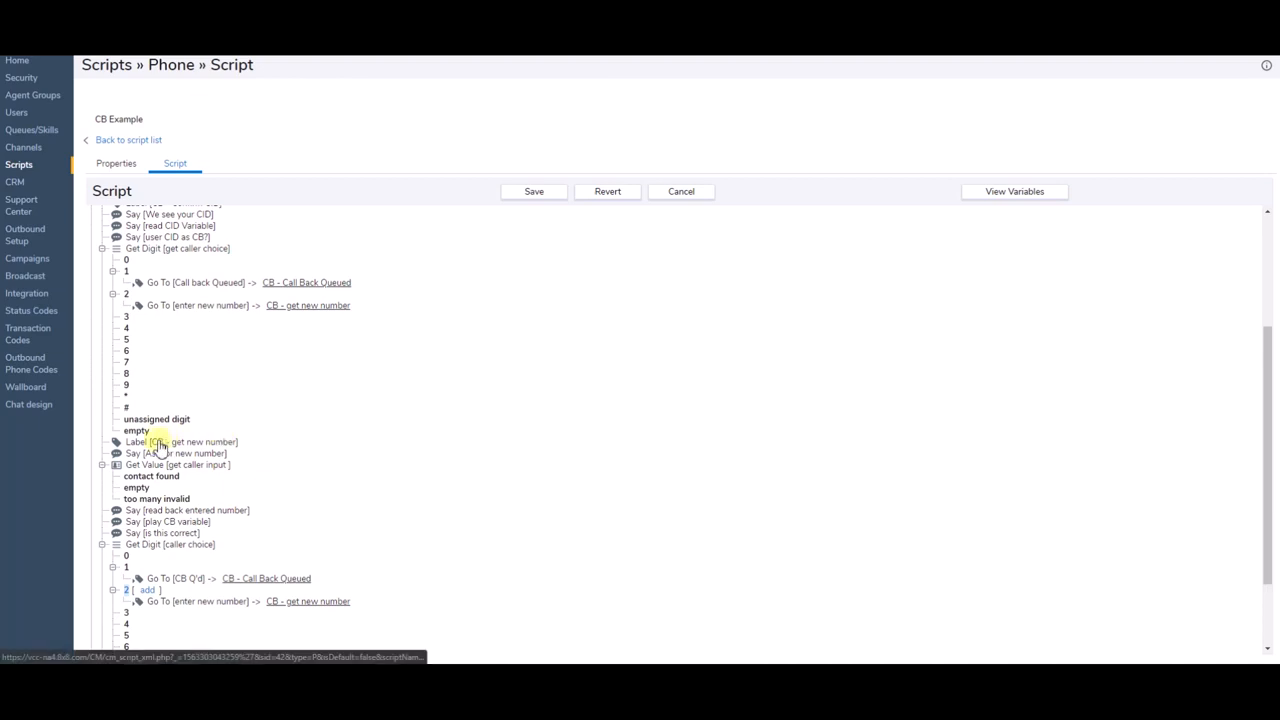
{"action": "scroll", "coordinate": [347, 507], "scroll_direction": "down", "scroll_amount": 1}
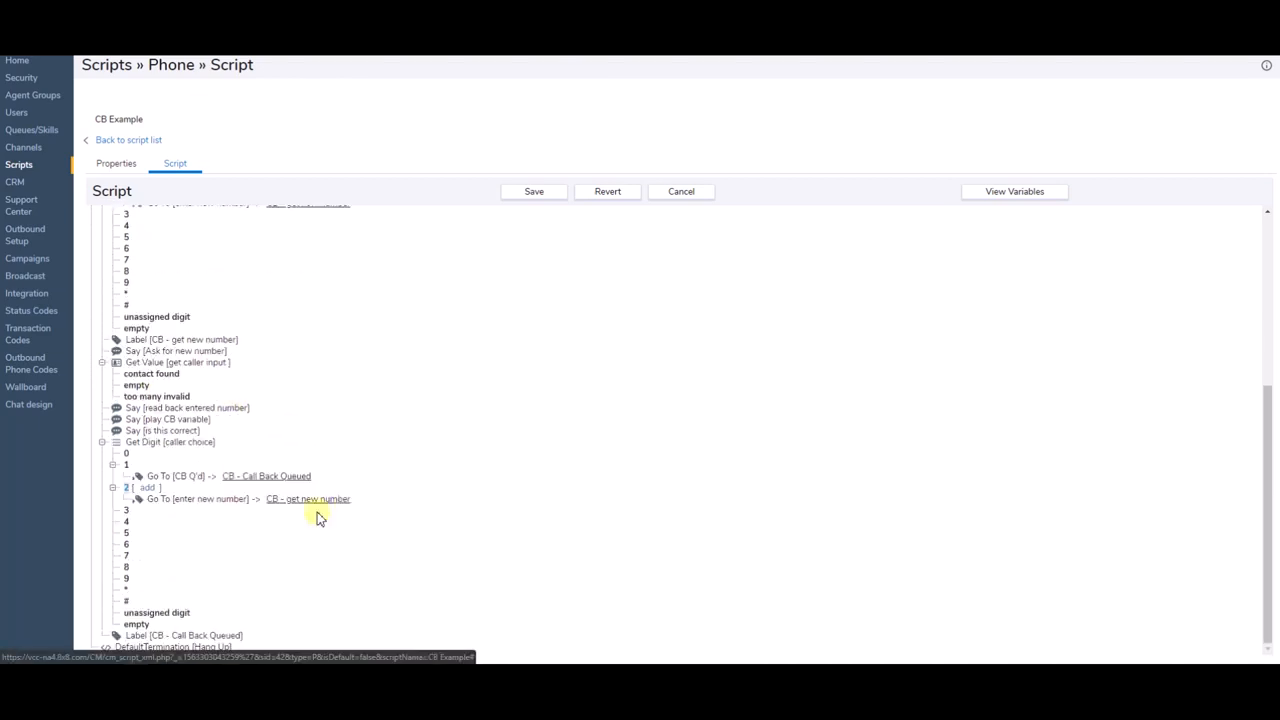
{"action": "left_click", "coordinate": [205, 637]}
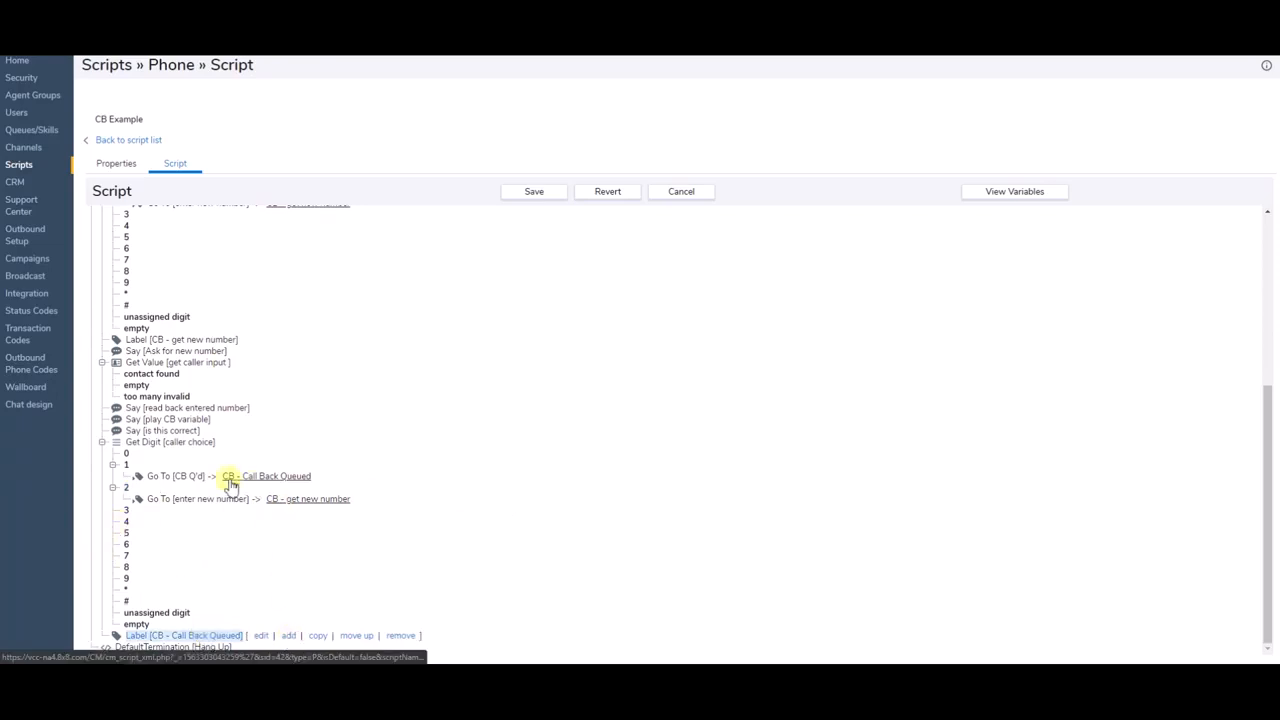
{"action": "left_click", "coordinate": [288, 636]}
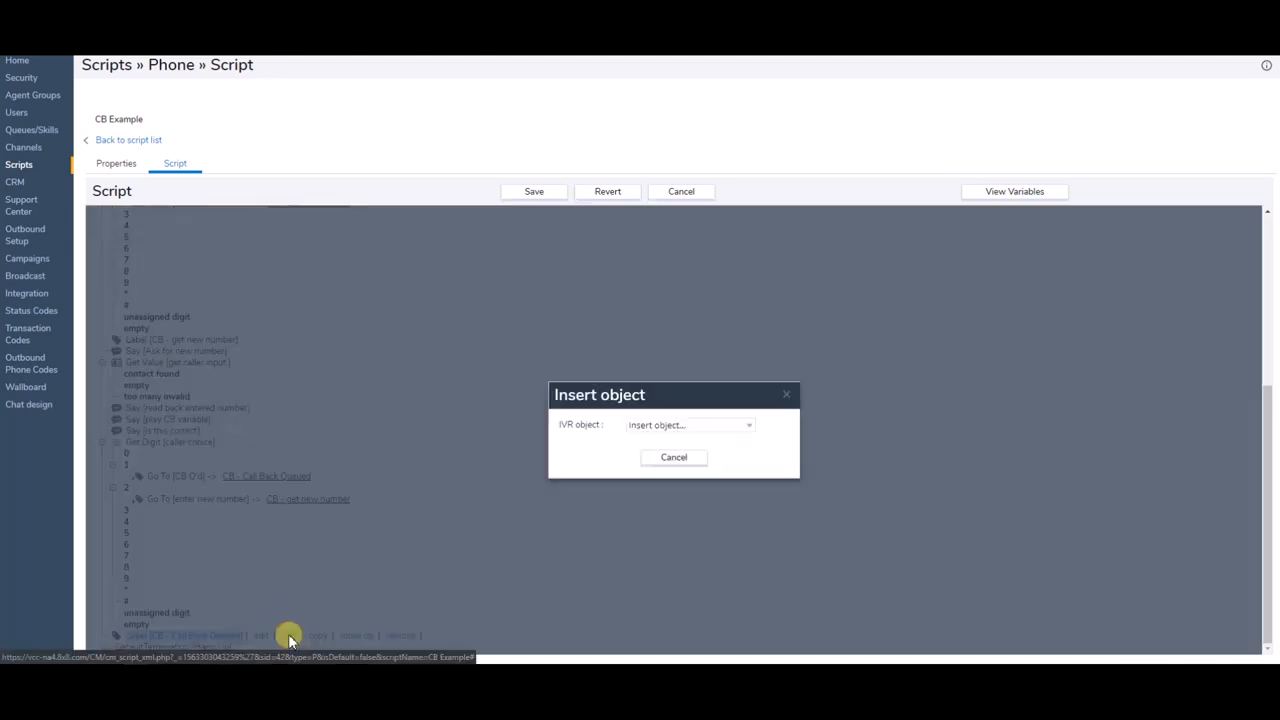
{"action": "left_click", "coordinate": [752, 429]}
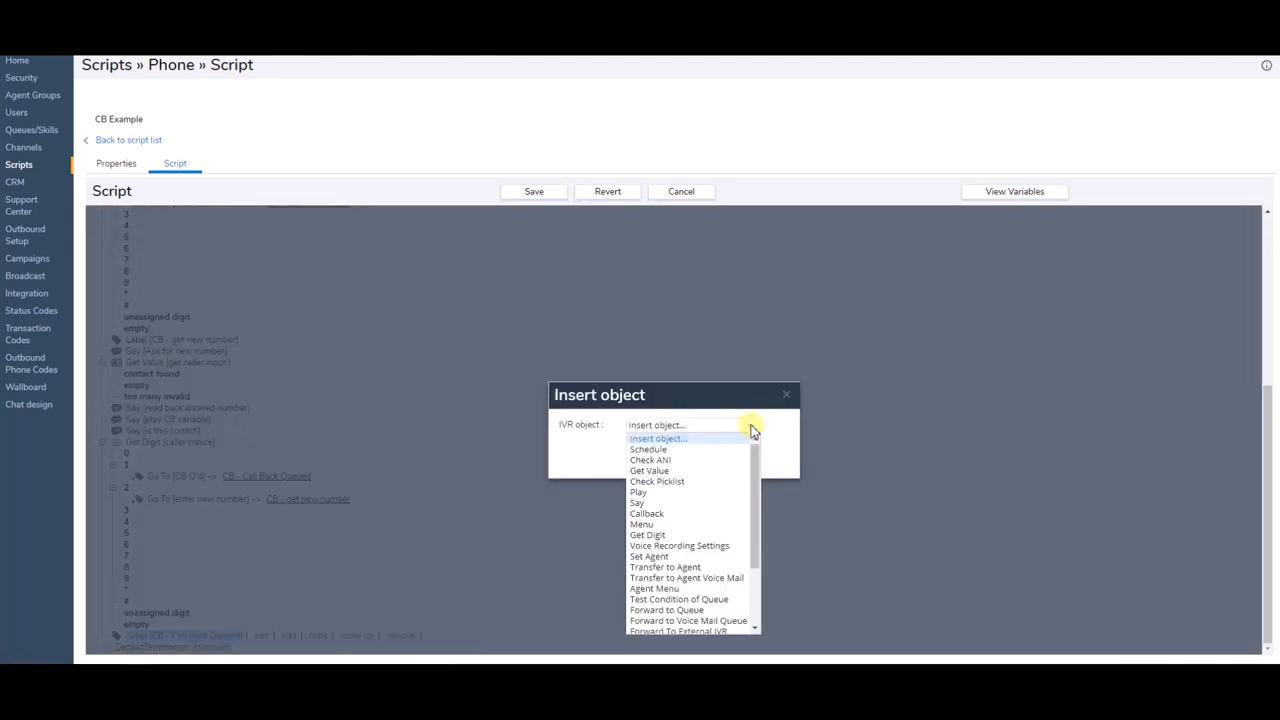
{"action": "mouse_move", "coordinate": [757, 460]}
{"action": "left_mouse_down"}
{"action": "mouse_move", "coordinate": [757, 535]}
{"action": "mouse_move", "coordinate": [760, 446]}
{"action": "left_mouse_up"}
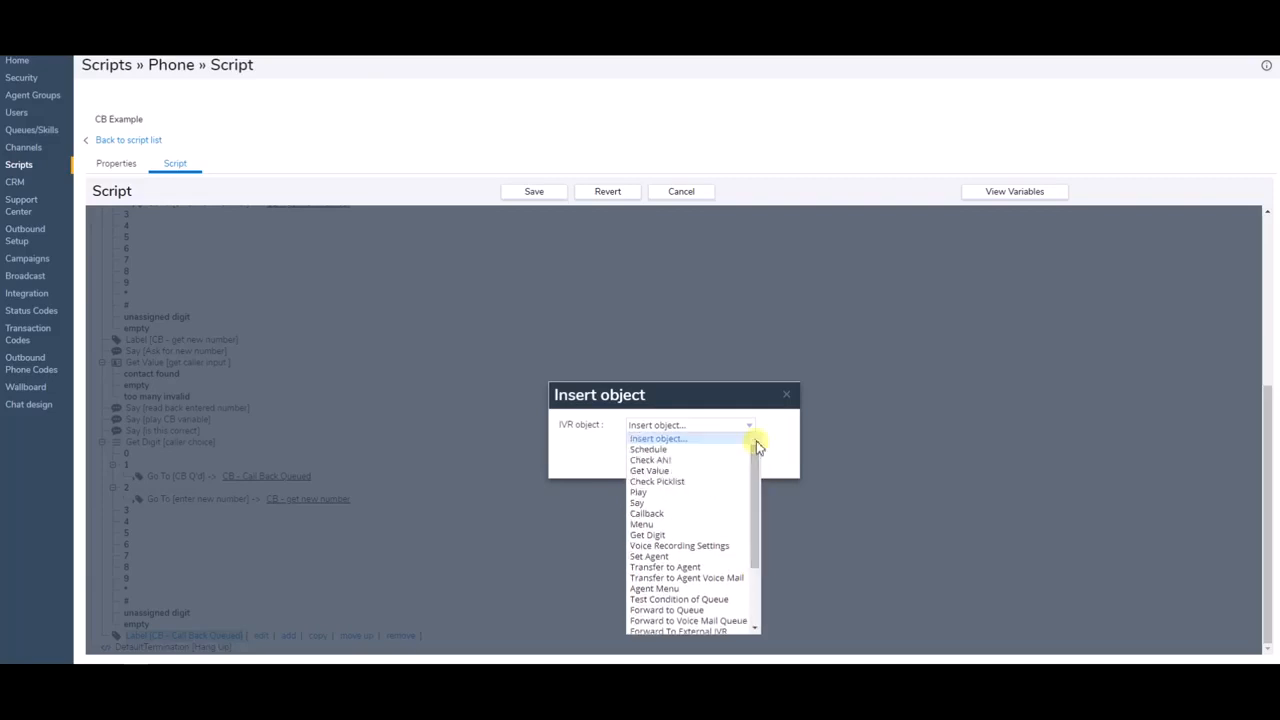
{"action": "left_click", "coordinate": [646, 513]}
{"action": "left_click", "coordinate": [709, 365]}
{"action": "type", "text": "CB Q"}
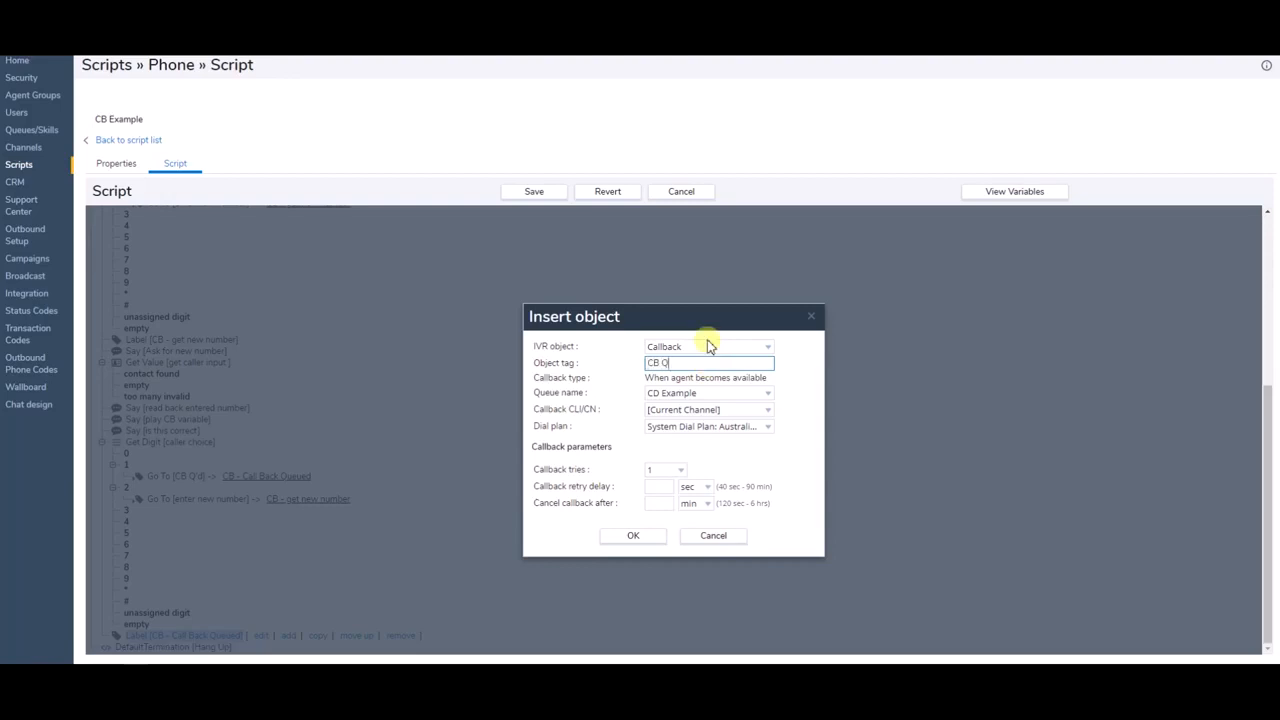
- Choose CD Example as the callback's queue and [Current Channel] as its CLI/CN
{"action": "left_click", "coordinate": [768, 396]}
{"action": "left_click", "coordinate": [769, 395]}
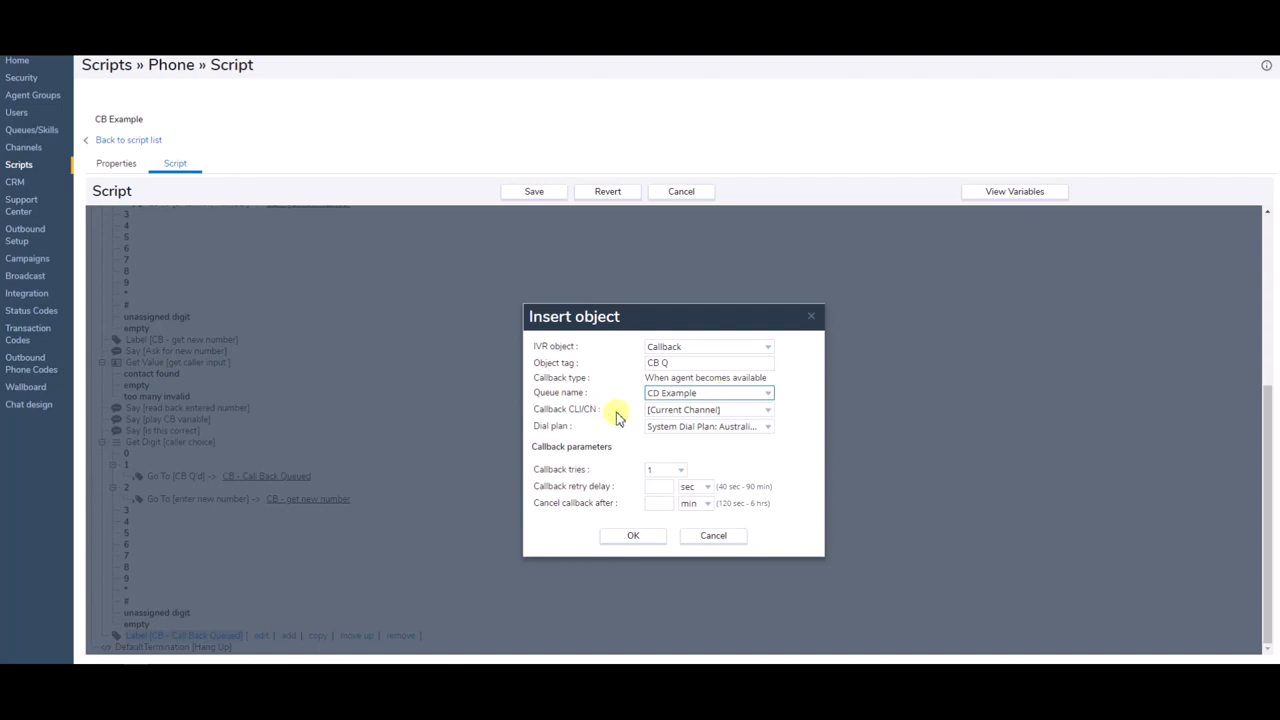
{"action": "left_click", "coordinate": [768, 410]}
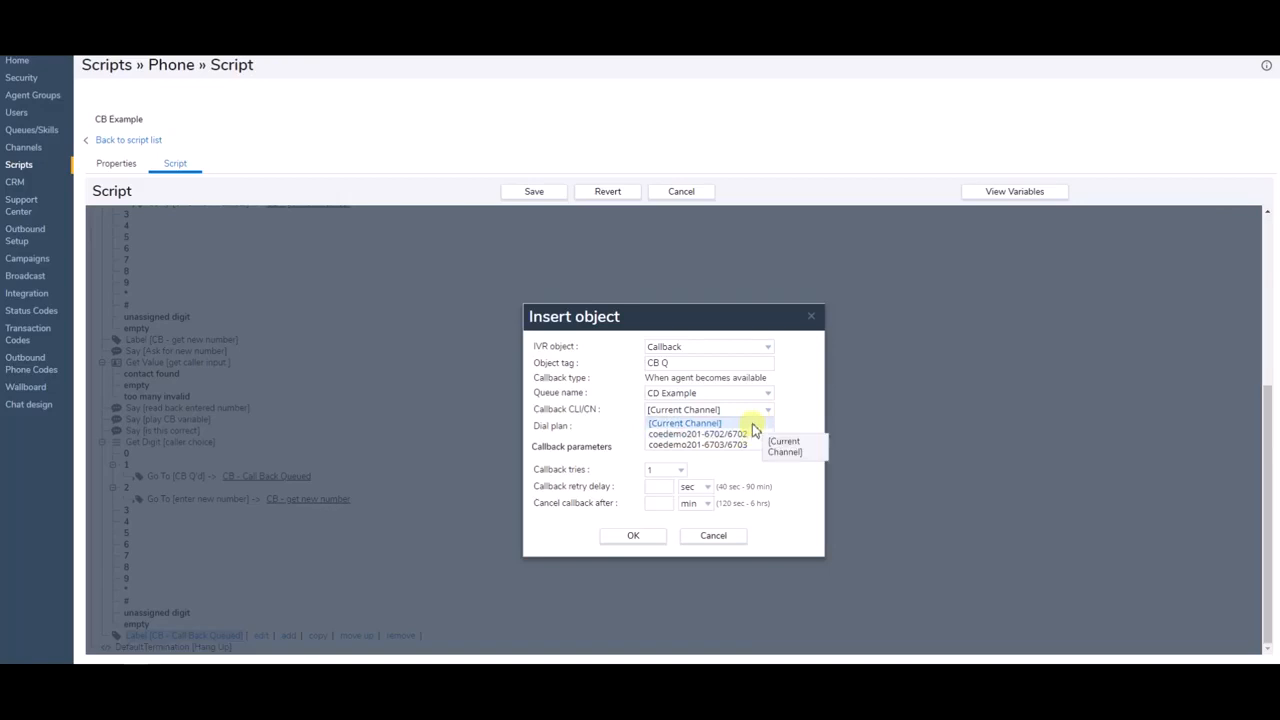
{"action": "left_click", "coordinate": [752, 424]}
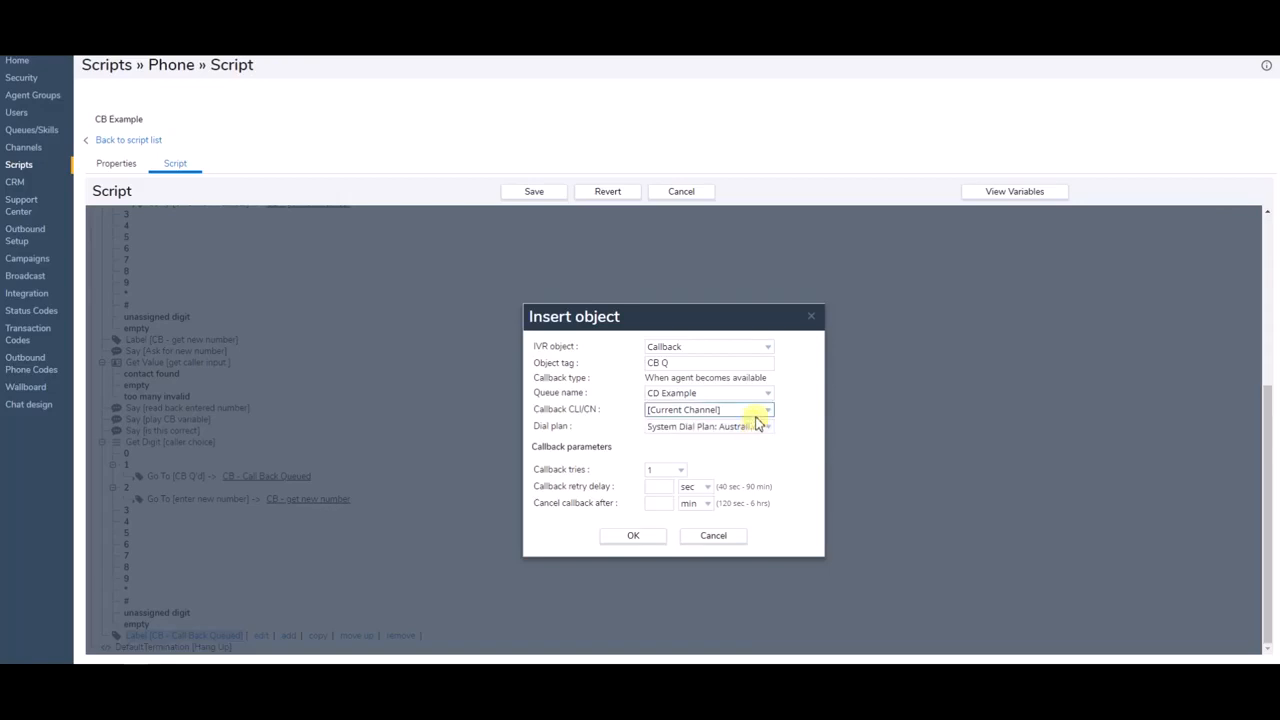
- Set the callback's dial plan to Canada North American Numbering Plan (CA NANP) English/French with VOVCC
{"action": "left_click", "coordinate": [760, 426]}
{"action": "left_click", "coordinate": [766, 430]}
{"action": "left_click", "coordinate": [655, 430]}
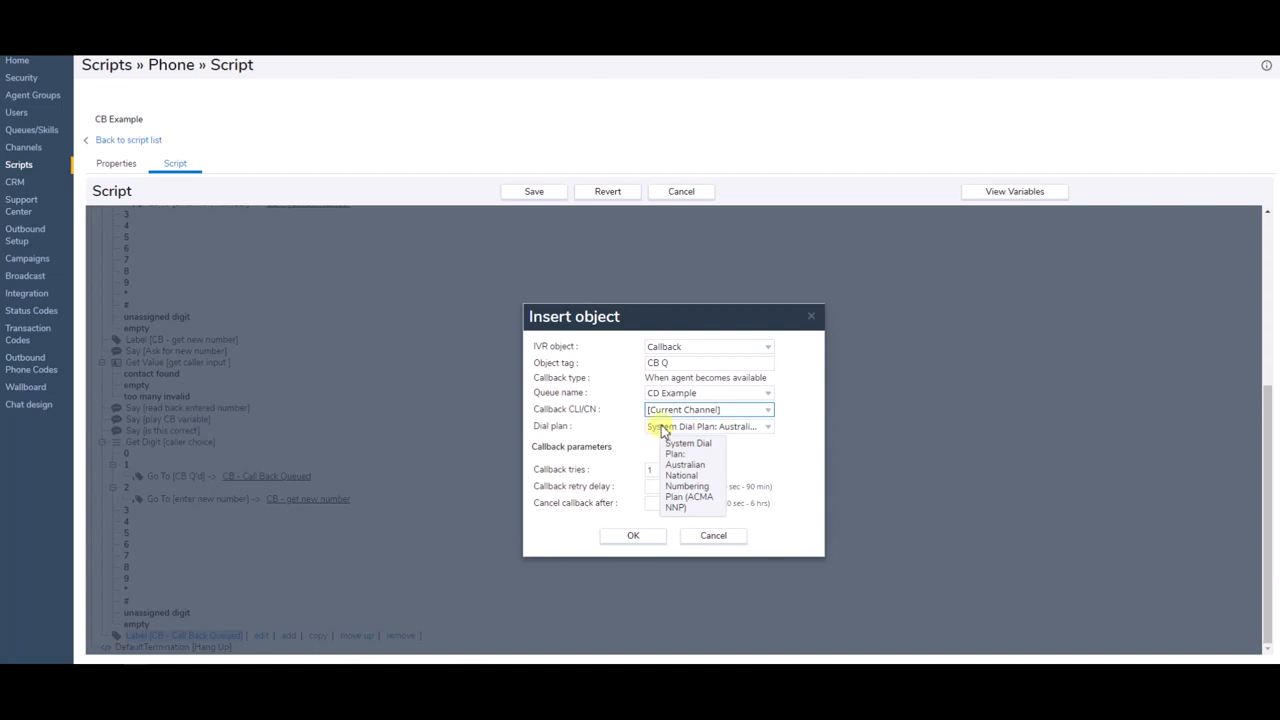
{"action": "left_click", "coordinate": [765, 438]}
{"action": "left_click", "coordinate": [767, 425]}
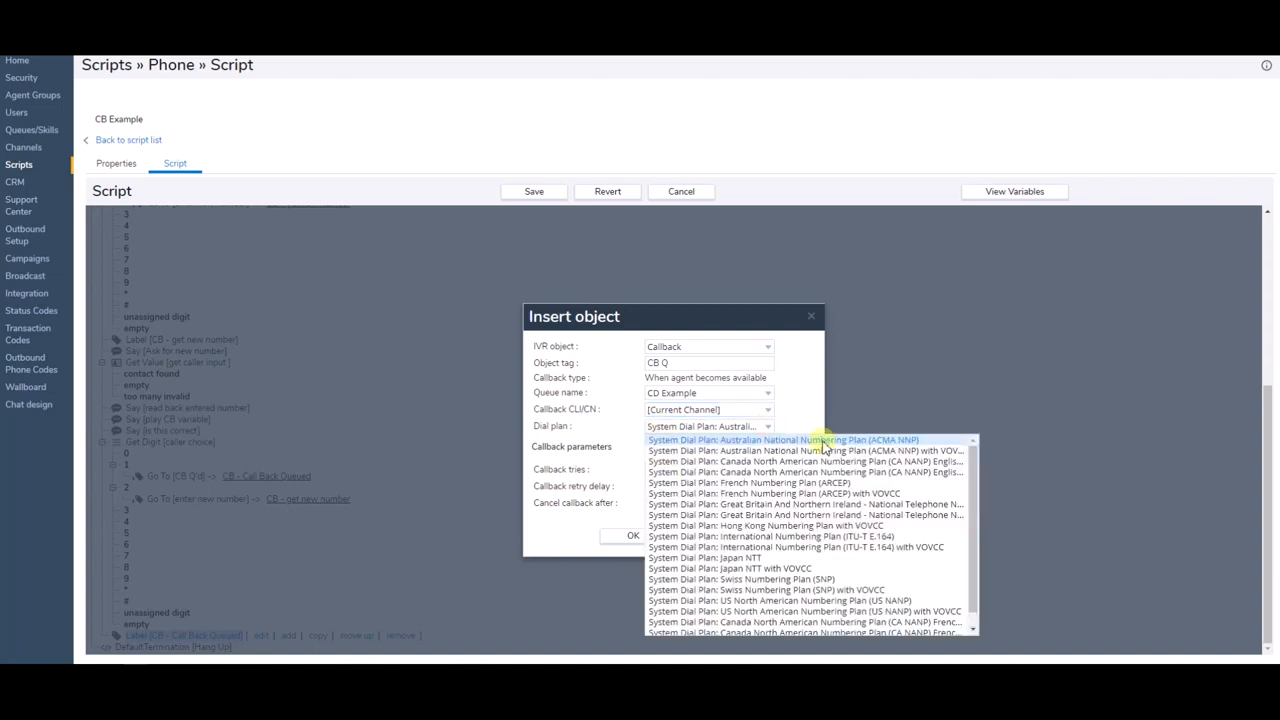
{"action": "left_click", "coordinate": [868, 473]}
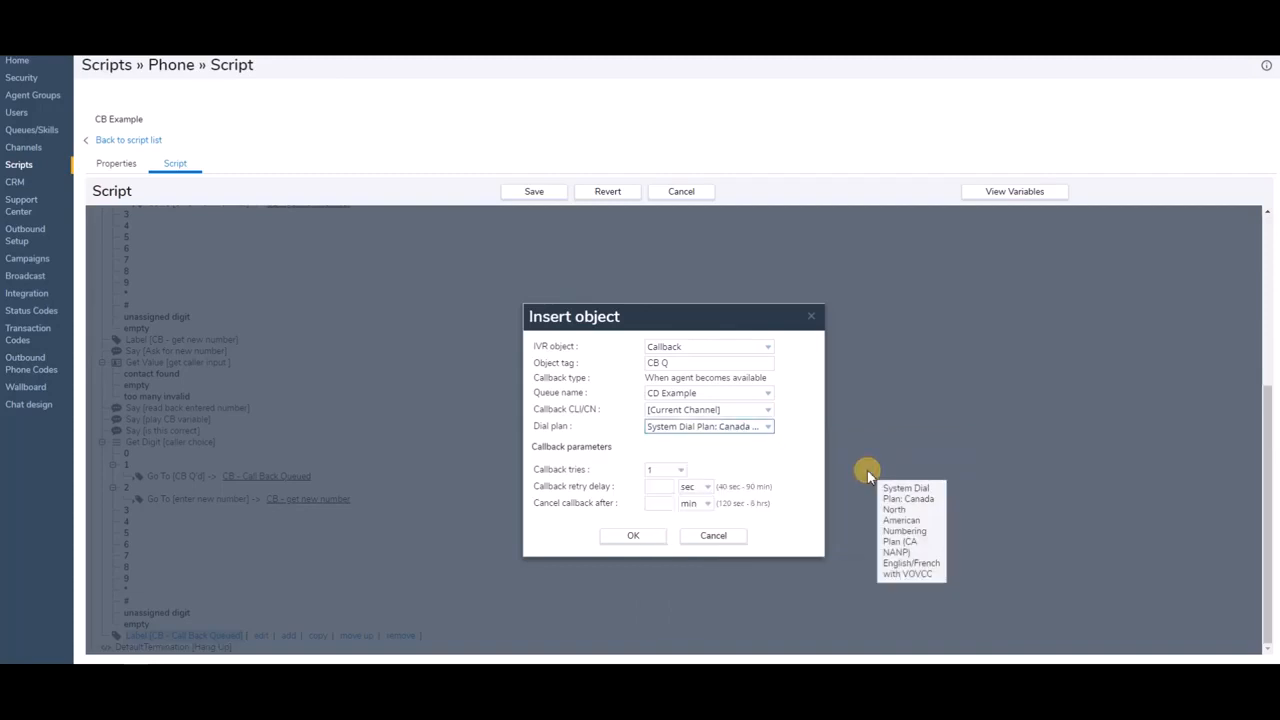
{"action": "left_click", "coordinate": [769, 427]}
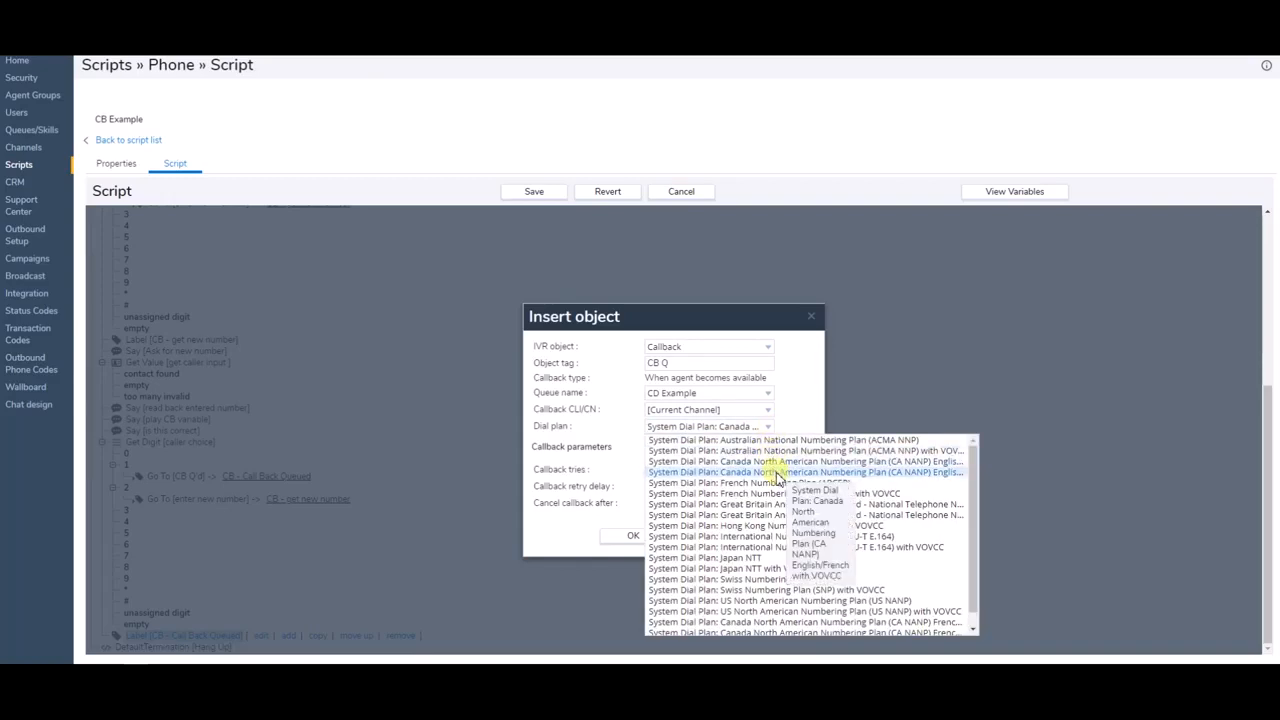
{"action": "left_click", "coordinate": [776, 476]}
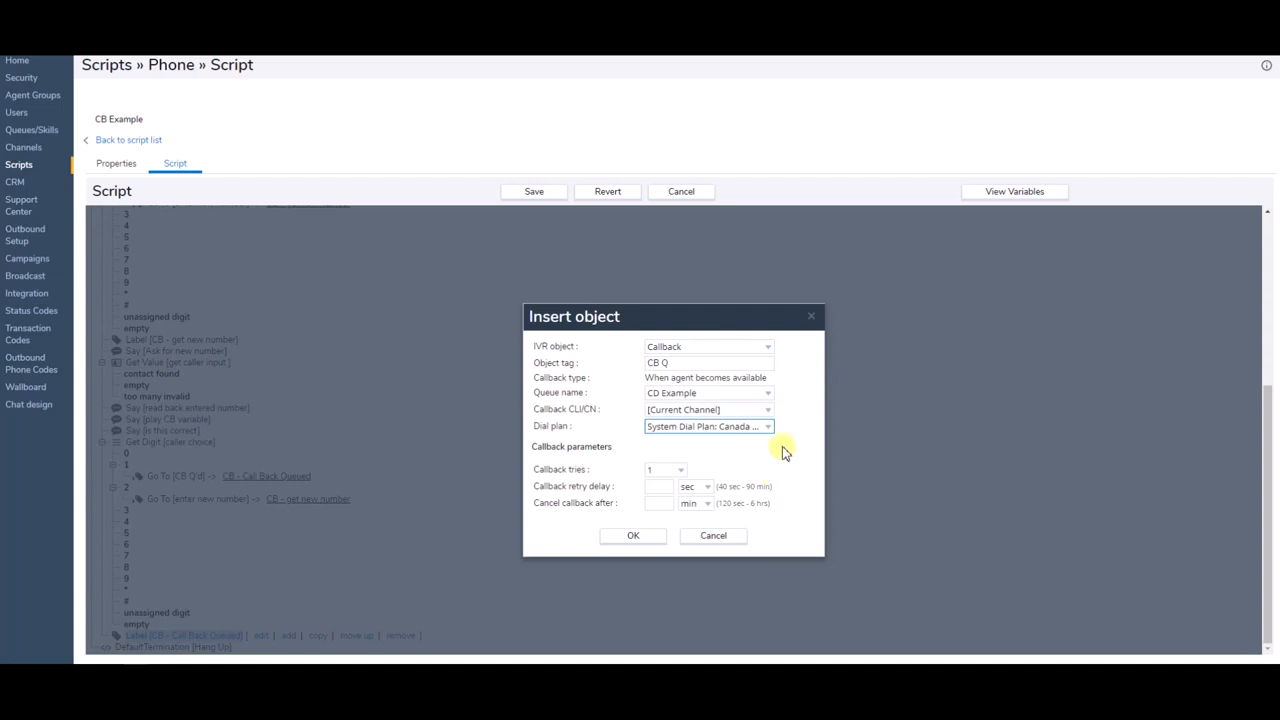
- Set the callback to 2 tries, a 300-second retry delay and cancellation after 60 minutes, and insert it
{"action": "left_click", "coordinate": [681, 472]}
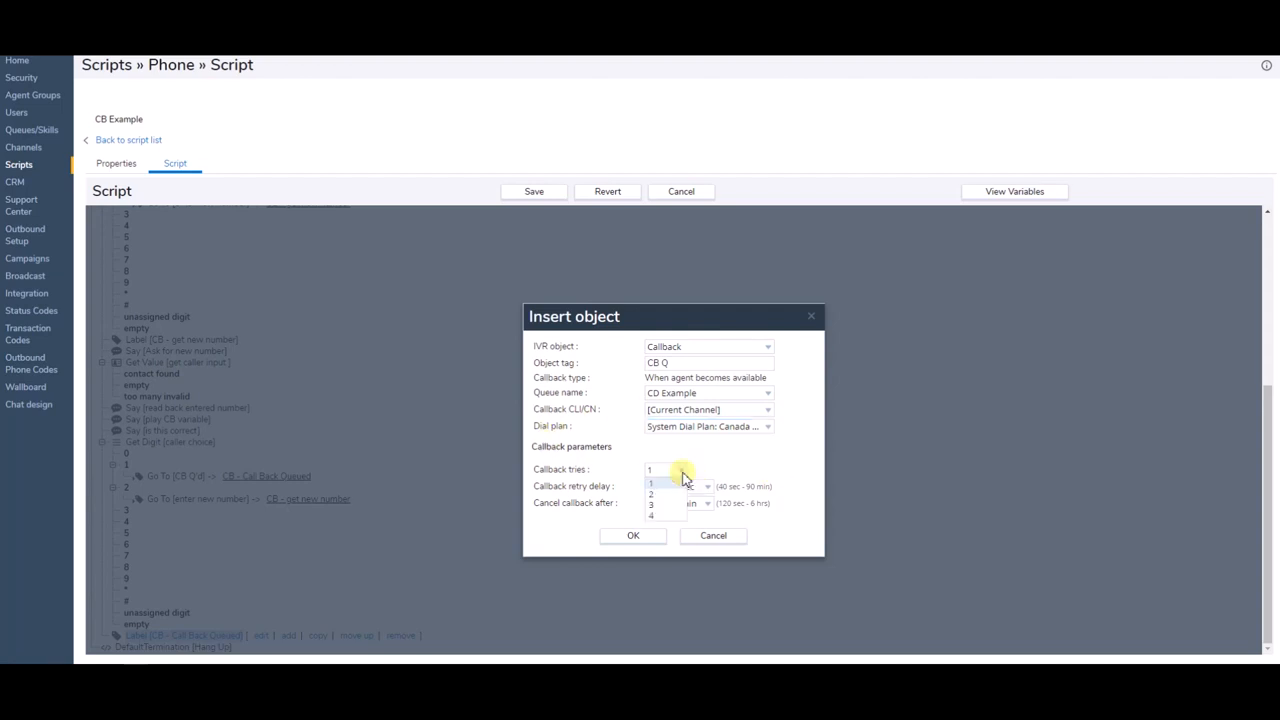
{"action": "left_click", "coordinate": [666, 495]}
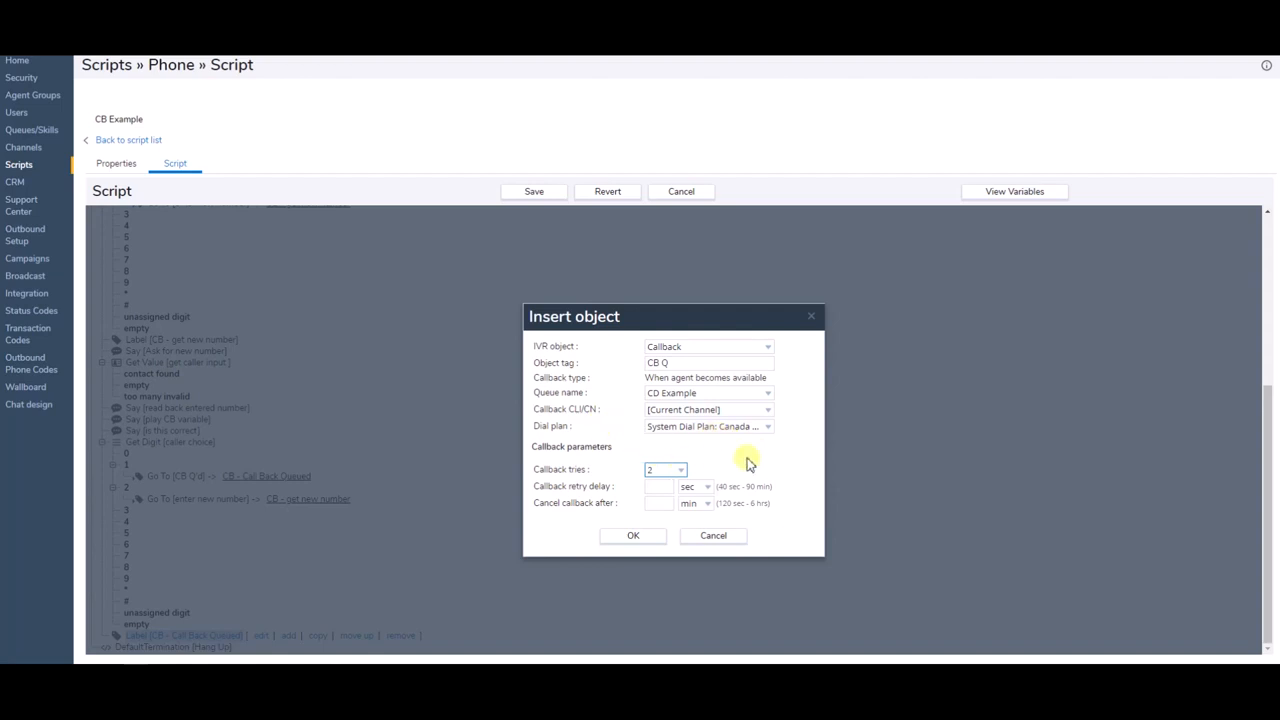
{"action": "left_click", "coordinate": [667, 486]}
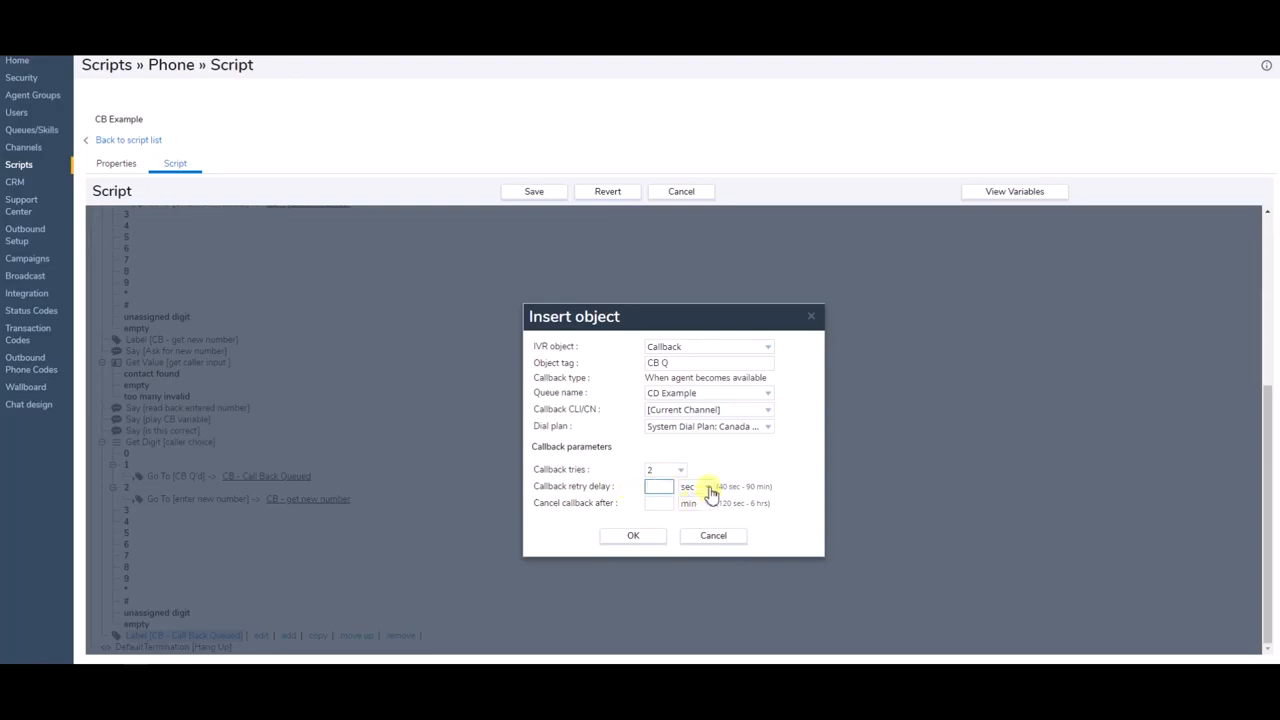
{"action": "type", "text": "300"}
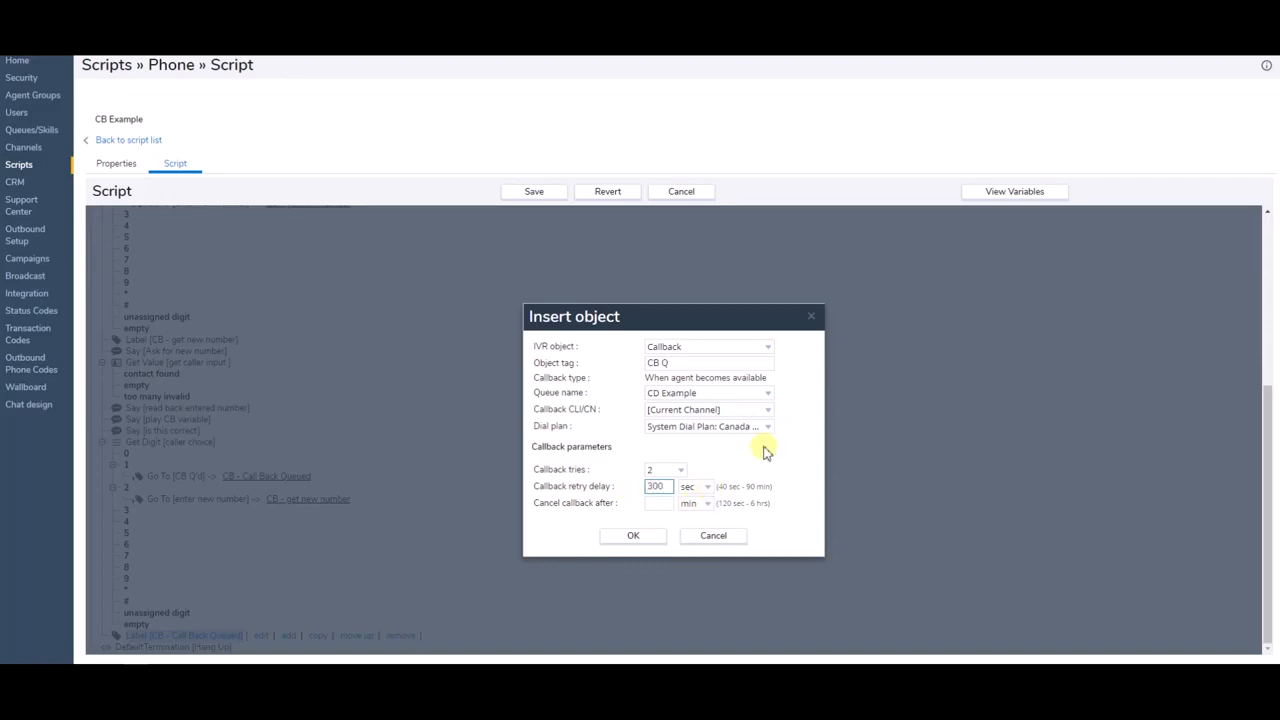
{"action": "left_click", "coordinate": [673, 503]}
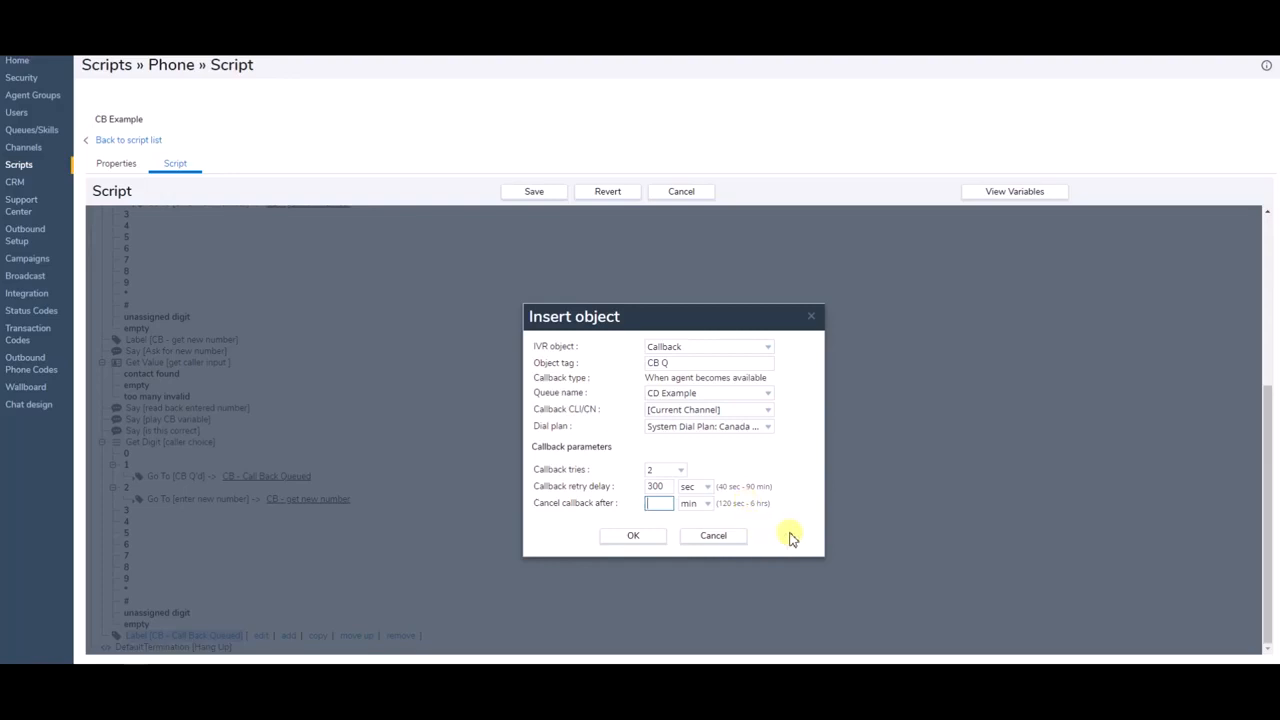
{"action": "type", "text": "60"}
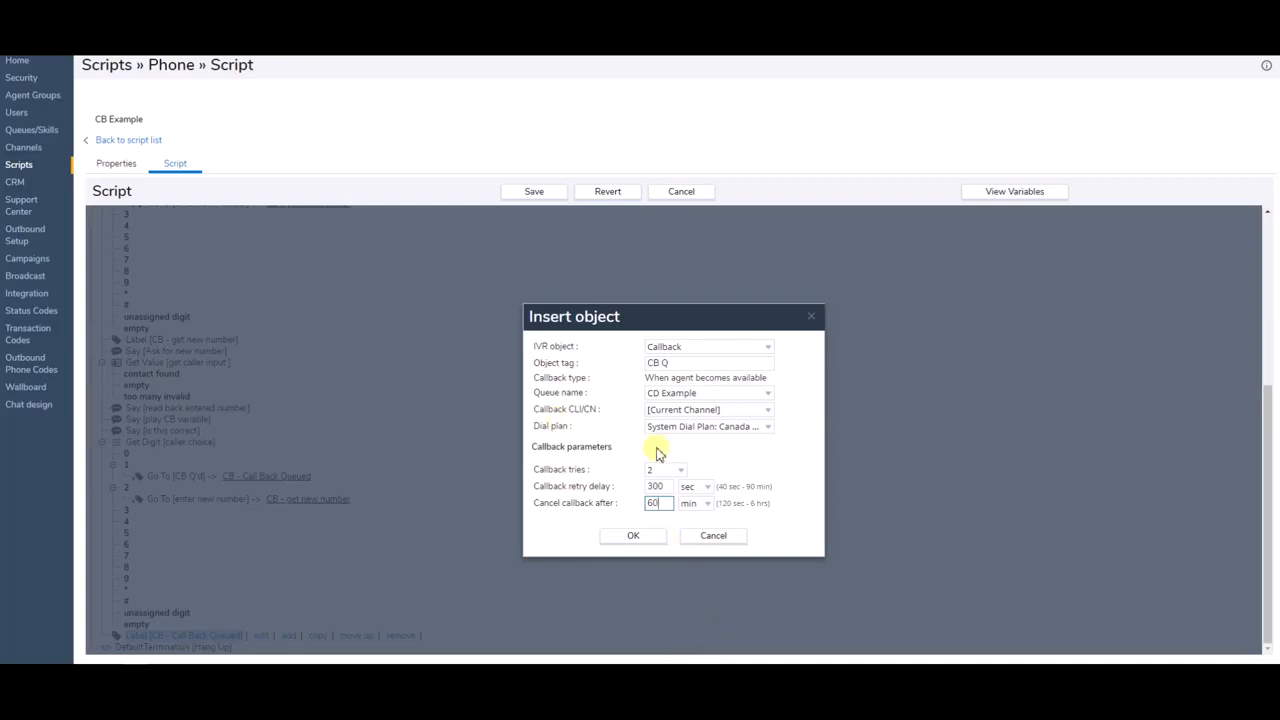
{"action": "left_click", "coordinate": [634, 537]}
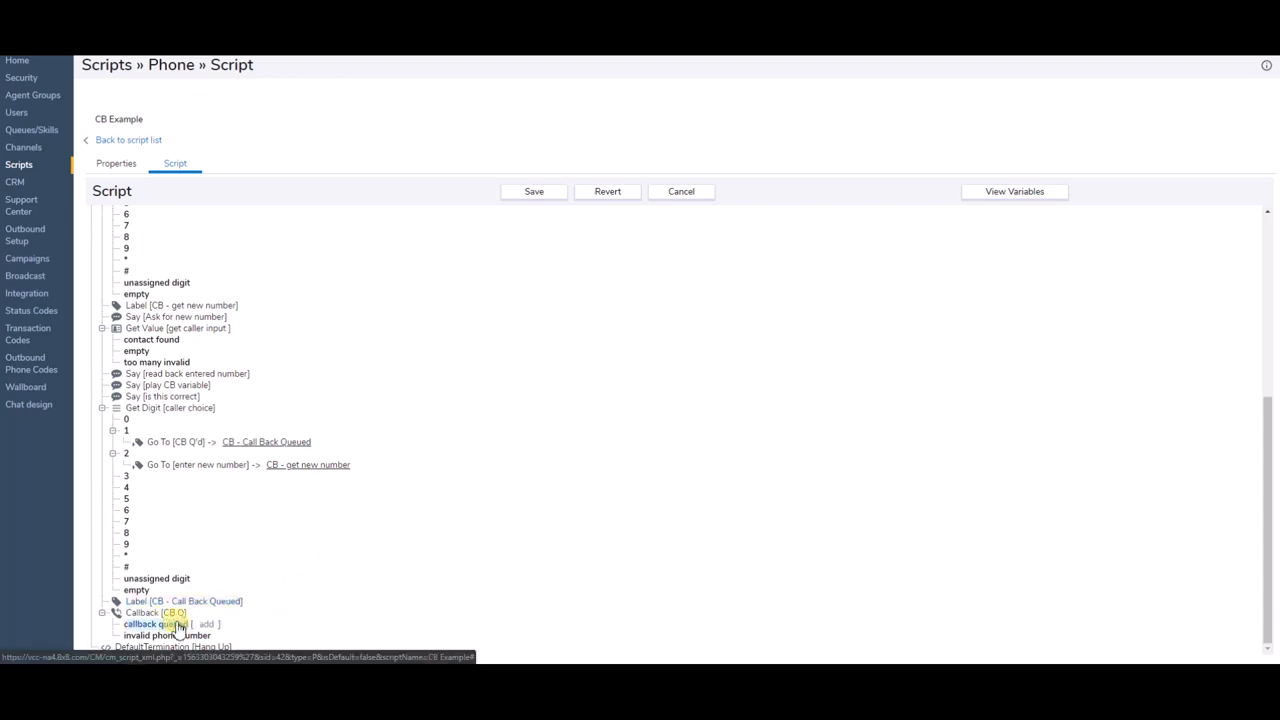
- Start a Say object under the callback's "callback queued" branch and tag it "TY"
{"action": "left_click", "coordinate": [205, 625]}
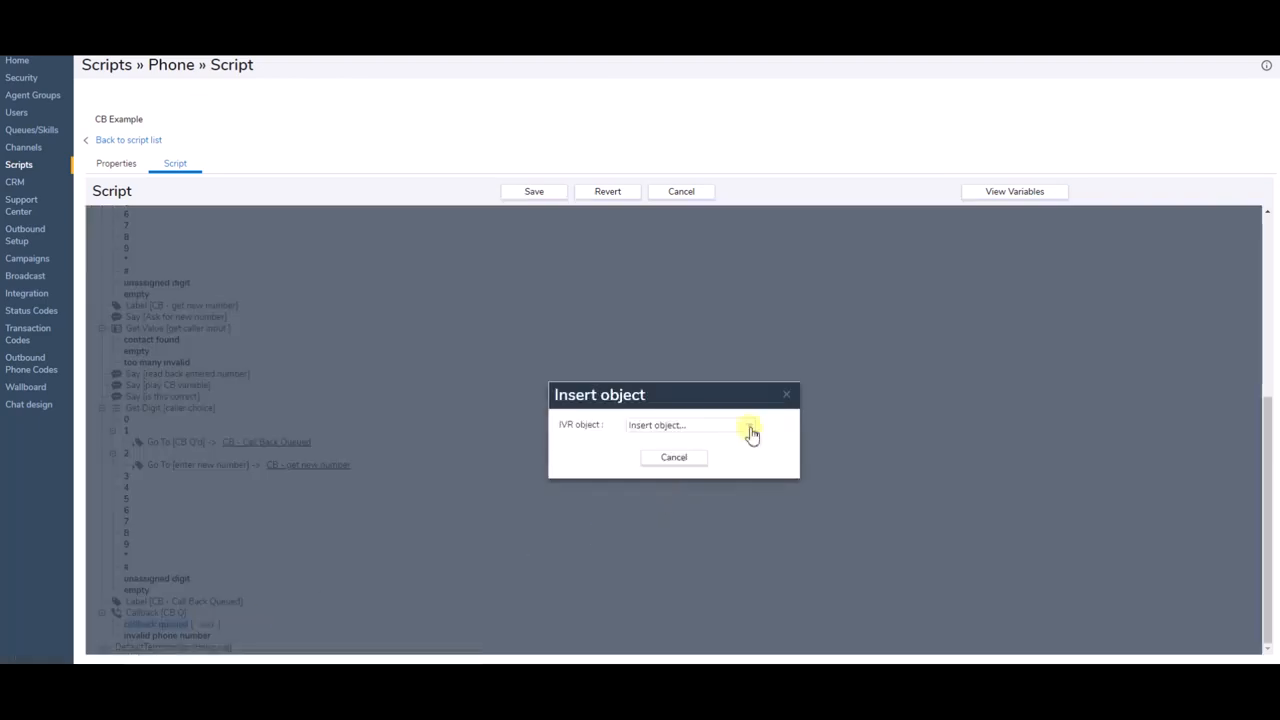
{"action": "left_click", "coordinate": [751, 430]}
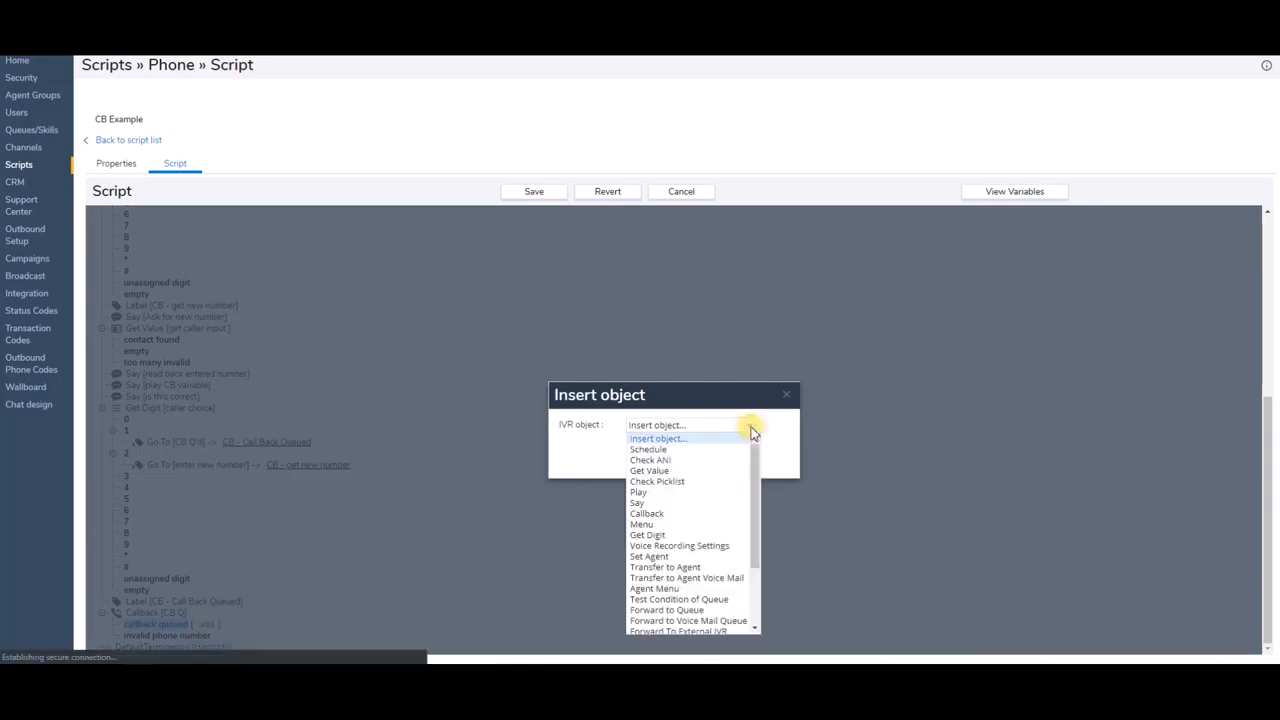
{"action": "left_click", "coordinate": [676, 505]}
{"action": "left_click", "coordinate": [703, 374]}
{"action": "type", "text": "TY"}
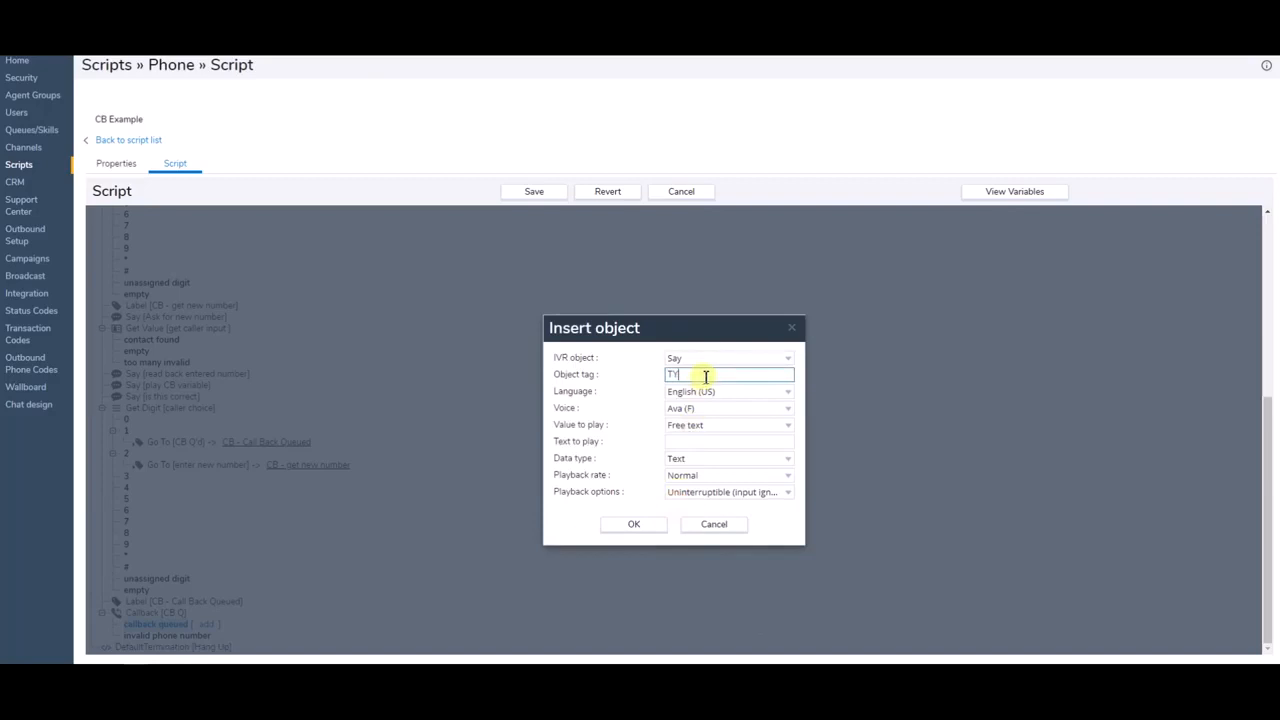
- Enter a thank-you message ending "you on the number you confirmed." as the text to play, and insert the Say object
{"action": "left_click", "coordinate": [720, 443]}
{"action": "type", "text": "Thank you wi"}
{"action": "type", "text": "ll a"}
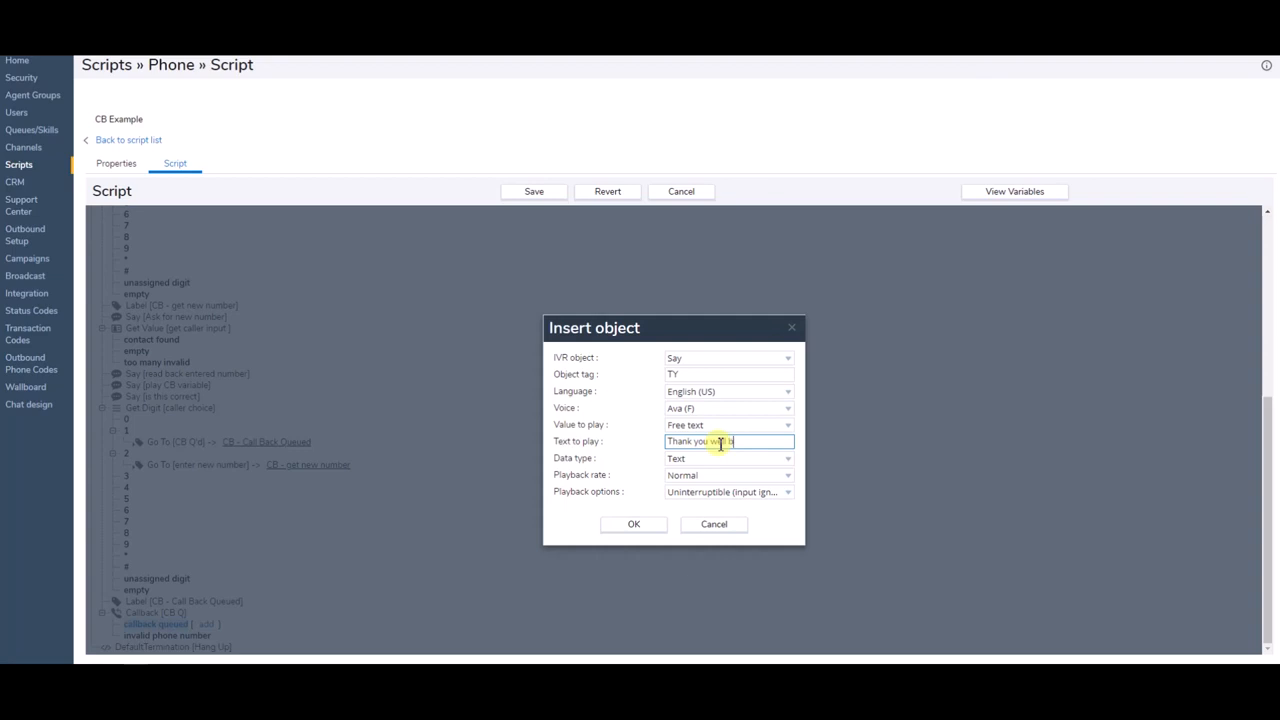
{"action": "type", "text": "tt"}
{"action": "type", "text": "you on the number you confirmed"}
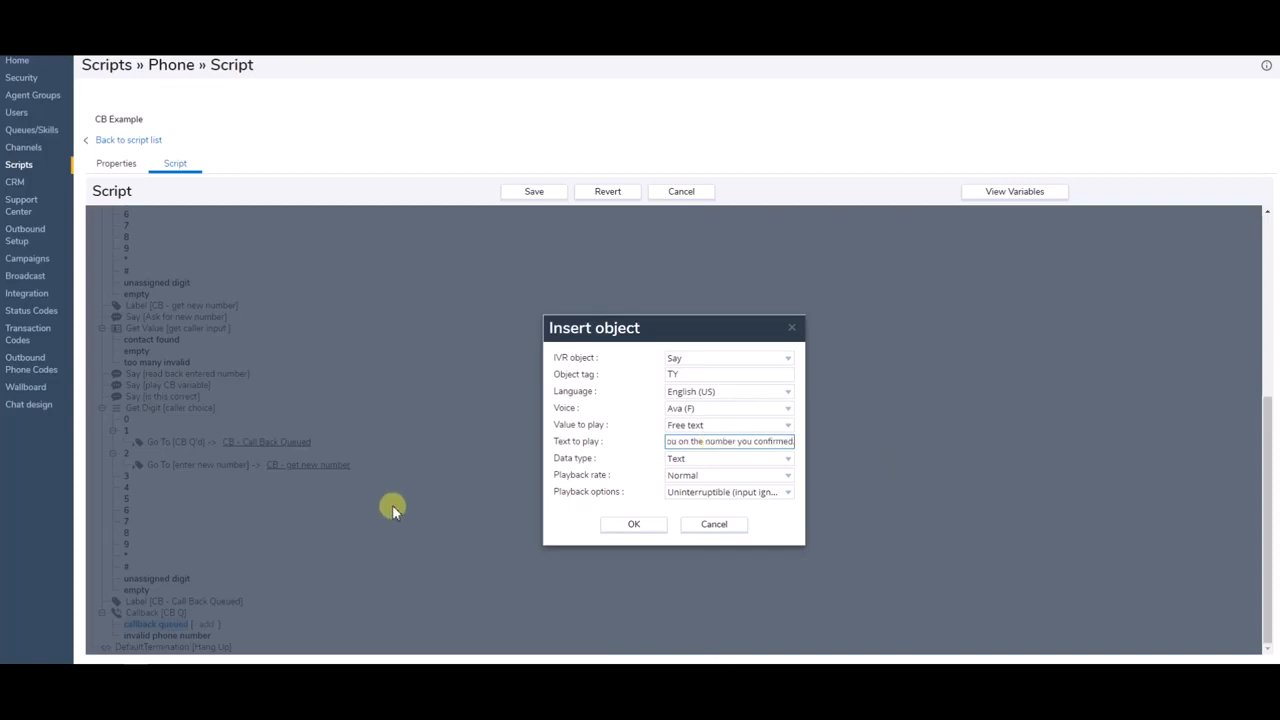
{"action": "left_click", "coordinate": [632, 526]}
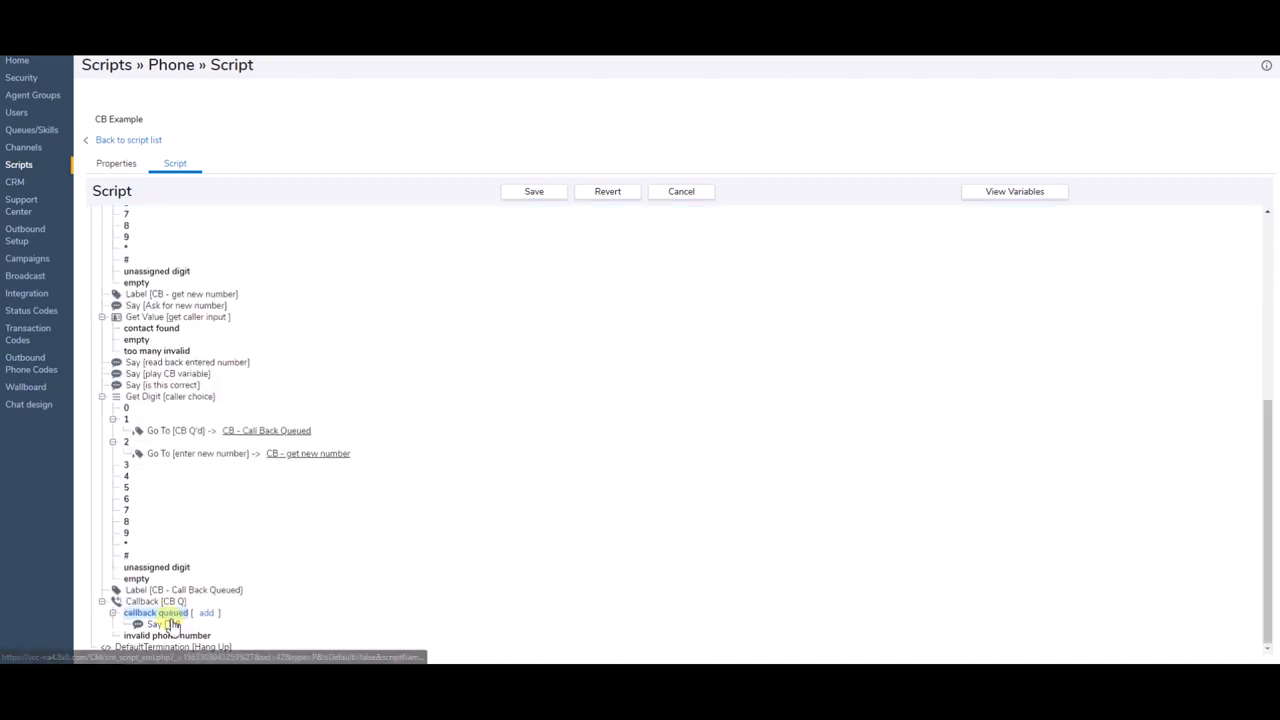
- Insert a Hang Up object tagged "Disconnect" after the "TY" message in the "callback queued" branch
{"action": "left_click", "coordinate": [172, 623]}
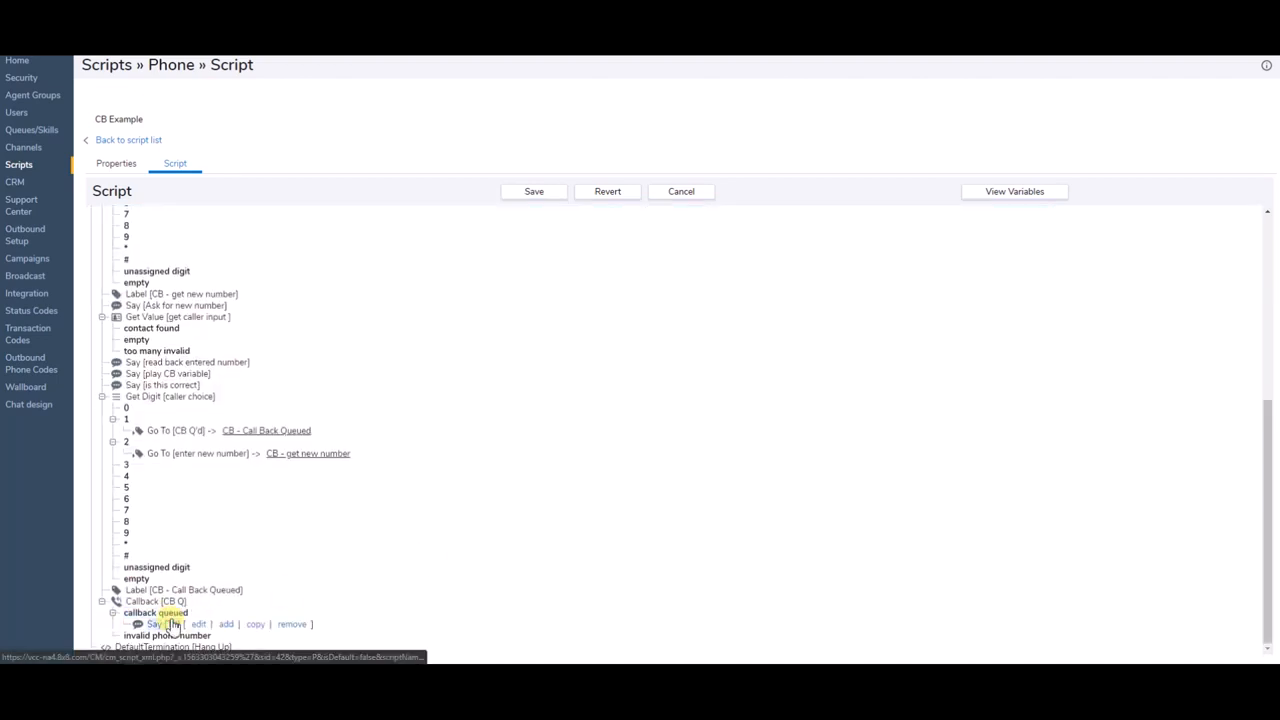
{"action": "left_click", "coordinate": [226, 624]}
{"action": "left_click", "coordinate": [750, 427]}
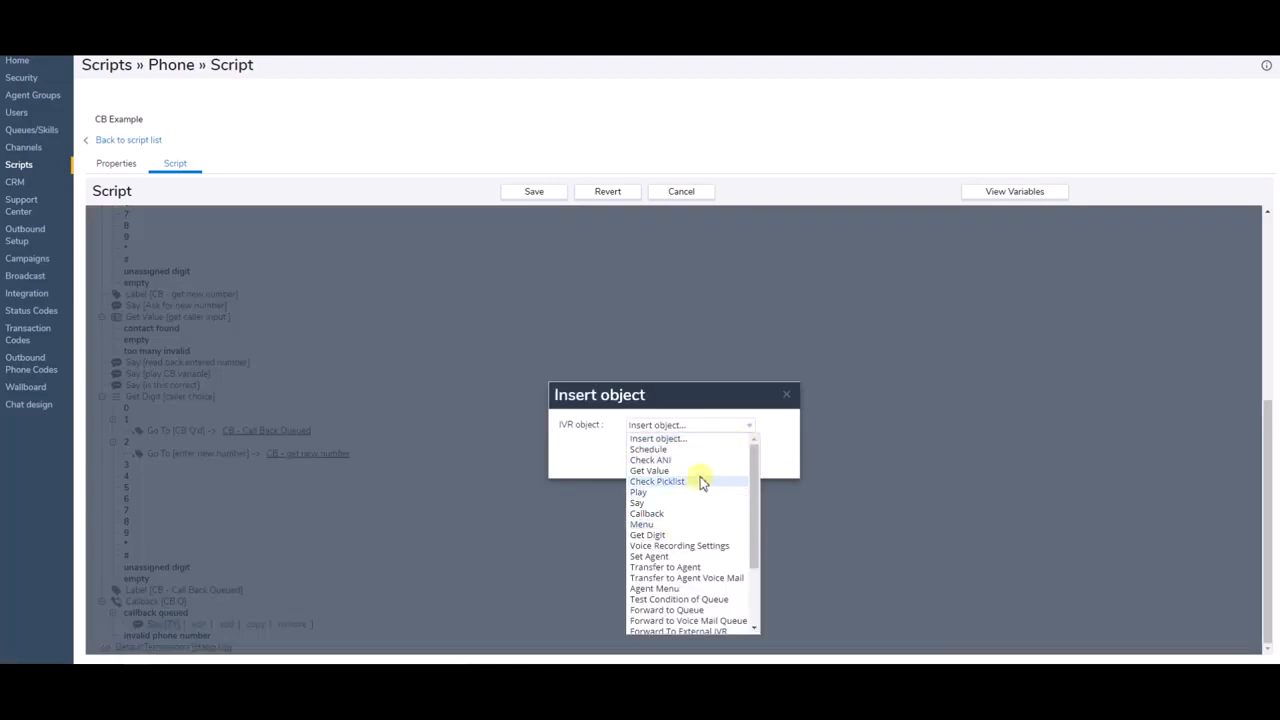
{"action": "scroll", "coordinate": [695, 530], "scroll_direction": "down", "scroll_amount": 2}
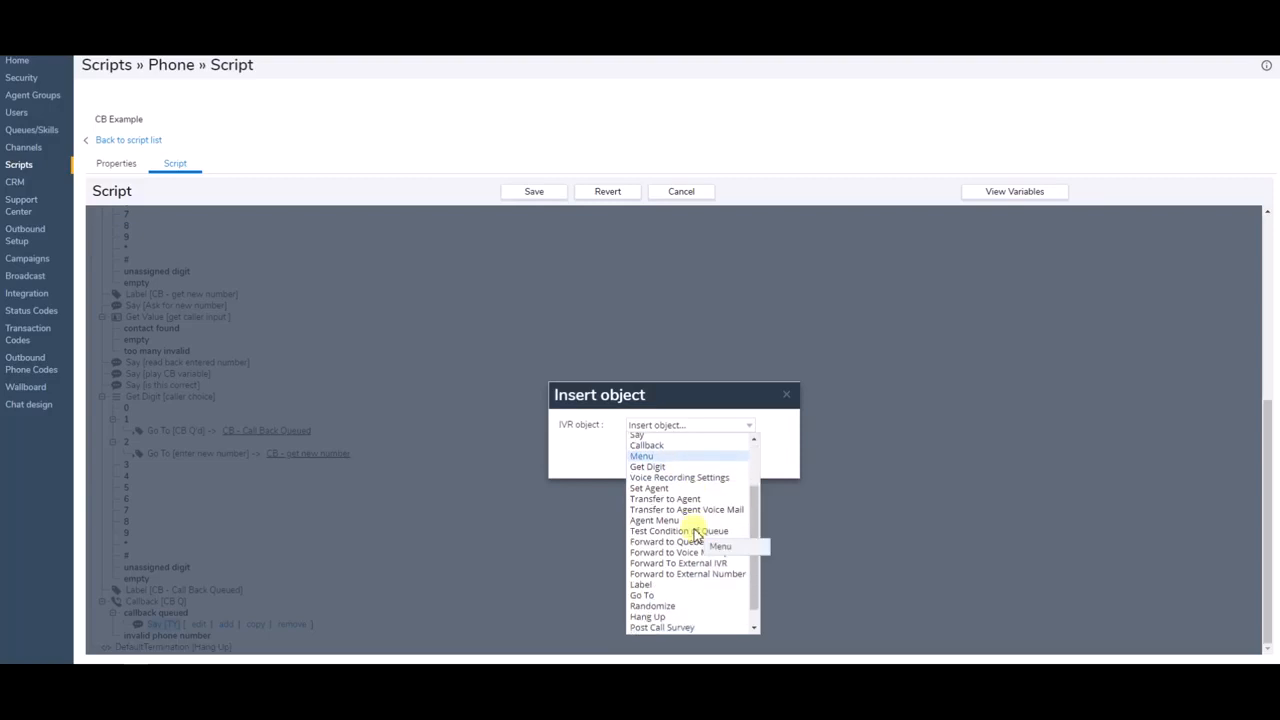
{"action": "left_click", "coordinate": [675, 618]}
{"action": "left_click", "coordinate": [732, 437]}
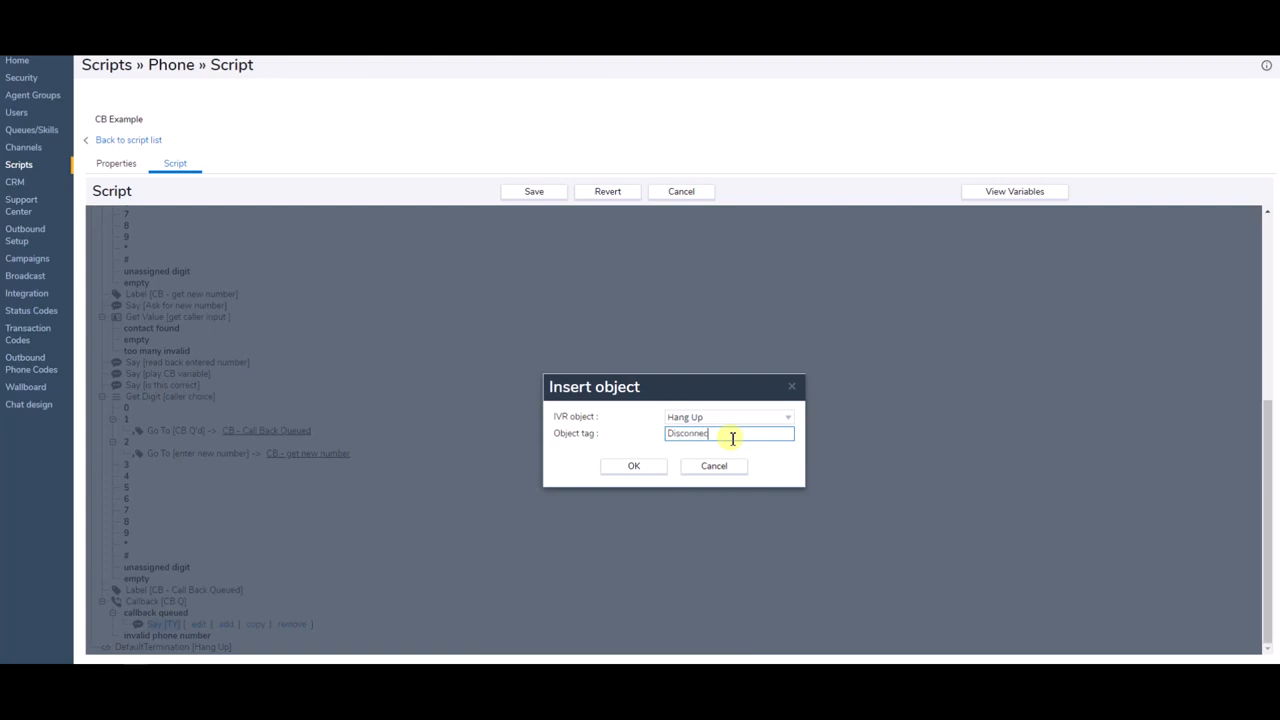
{"action": "left_click", "coordinate": [645, 466]}
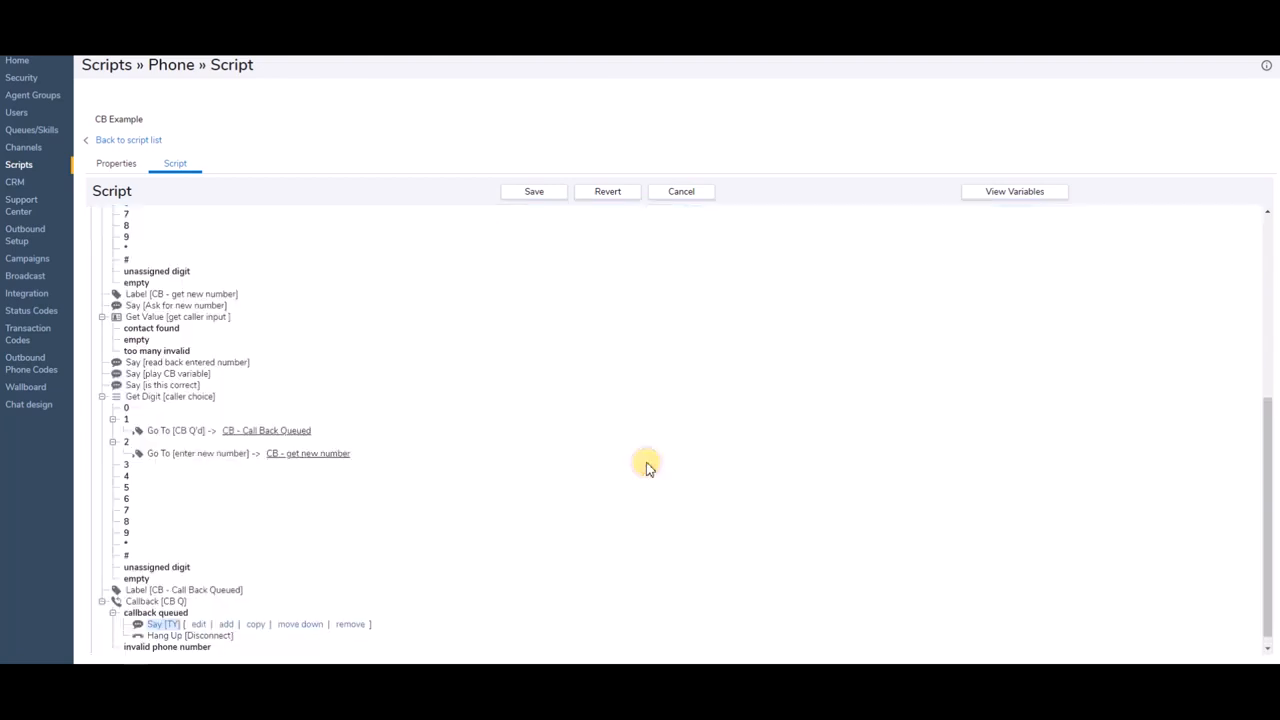
- Under the "empty" branch of "get caller choice", insert a Go To object tagged "back to top" with destination "::: CALL BACK MODULE :::"
{"action": "scroll", "coordinate": [454, 481], "scroll_direction": "down", "scroll_amount": 1}
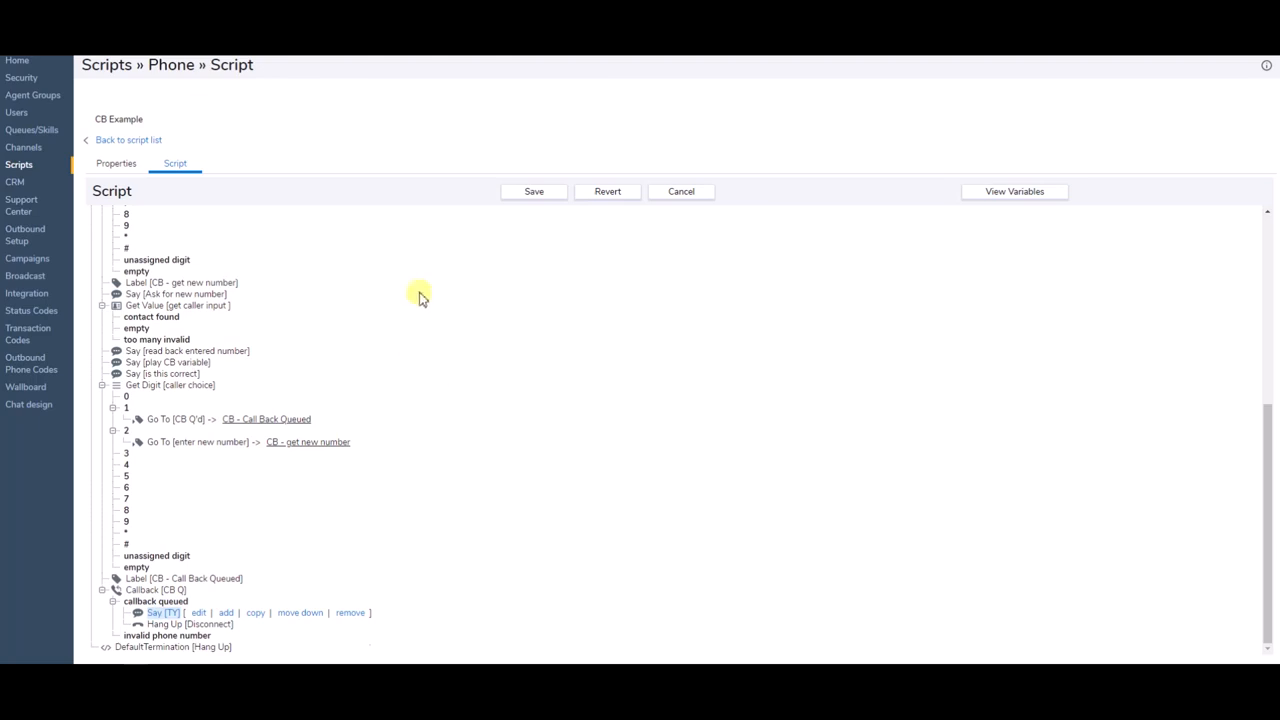
{"action": "scroll", "coordinate": [420, 294], "scroll_direction": "up", "scroll_amount": 3}
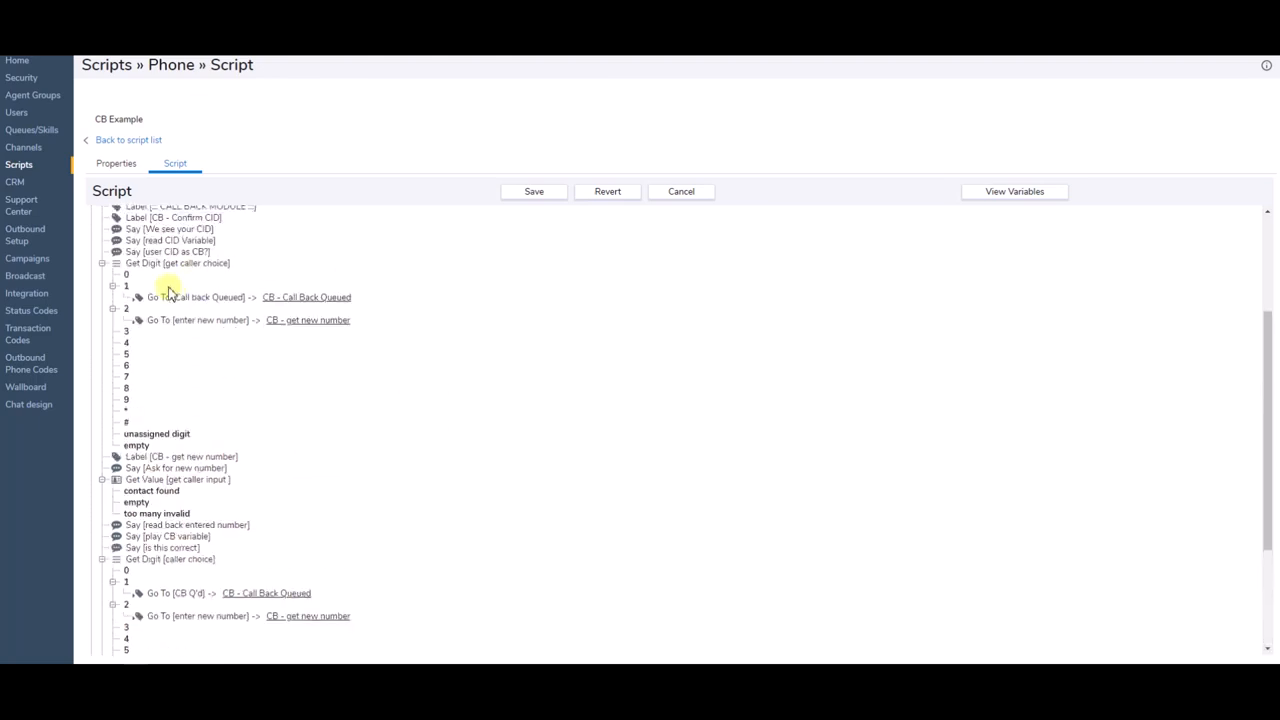
{"action": "scroll", "coordinate": [367, 254], "scroll_direction": "up", "scroll_amount": 1}
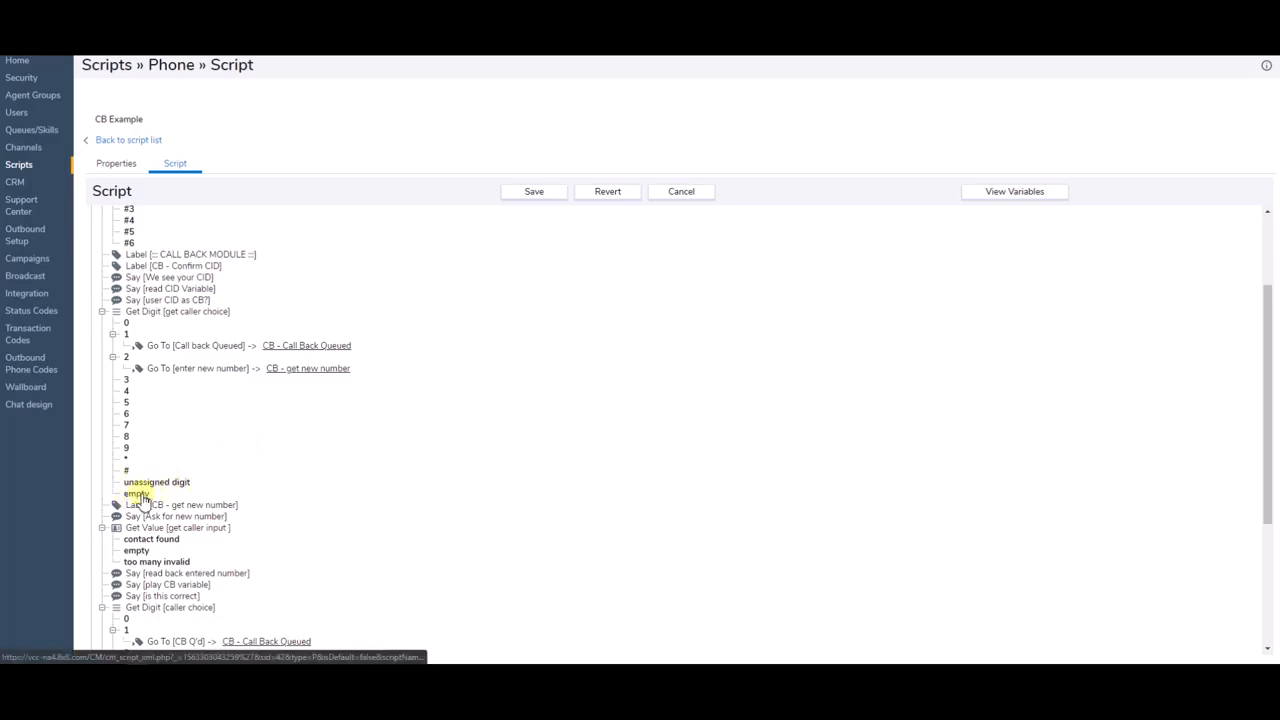
{"action": "scroll", "coordinate": [223, 440], "scroll_direction": "down", "scroll_amount": 1}
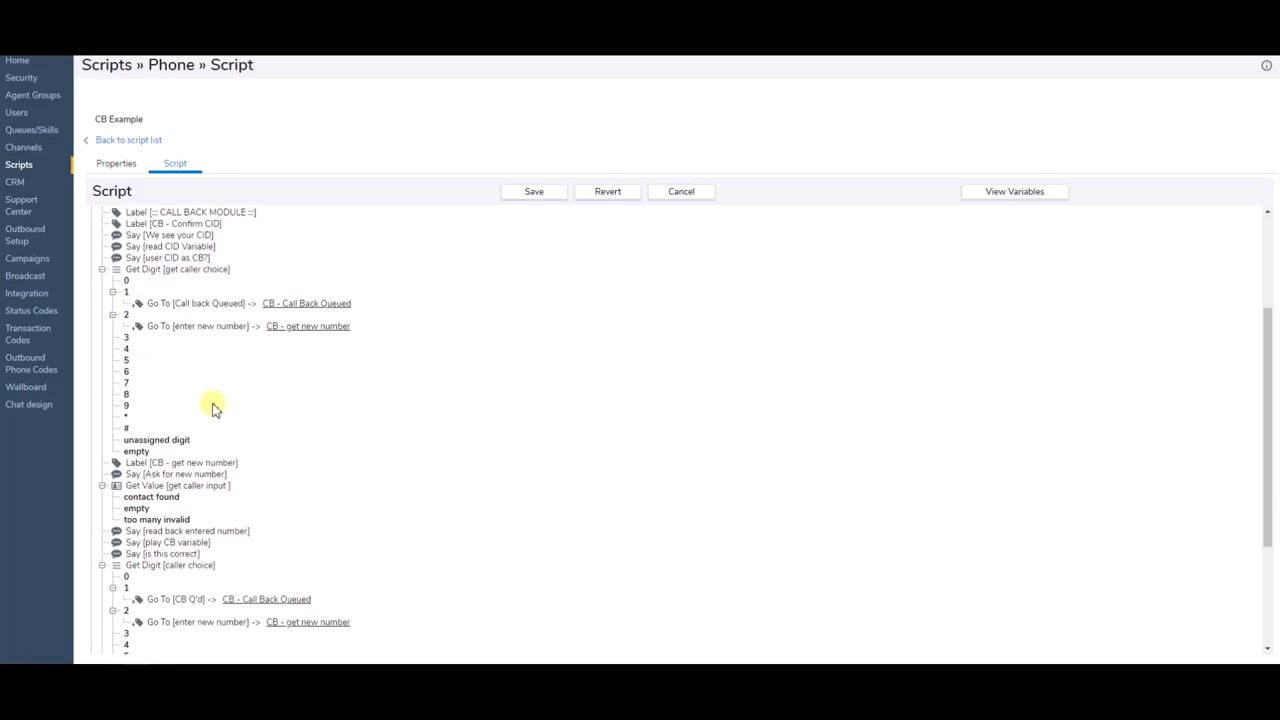
{"action": "scroll", "coordinate": [213, 407], "scroll_direction": "up", "scroll_amount": 1}
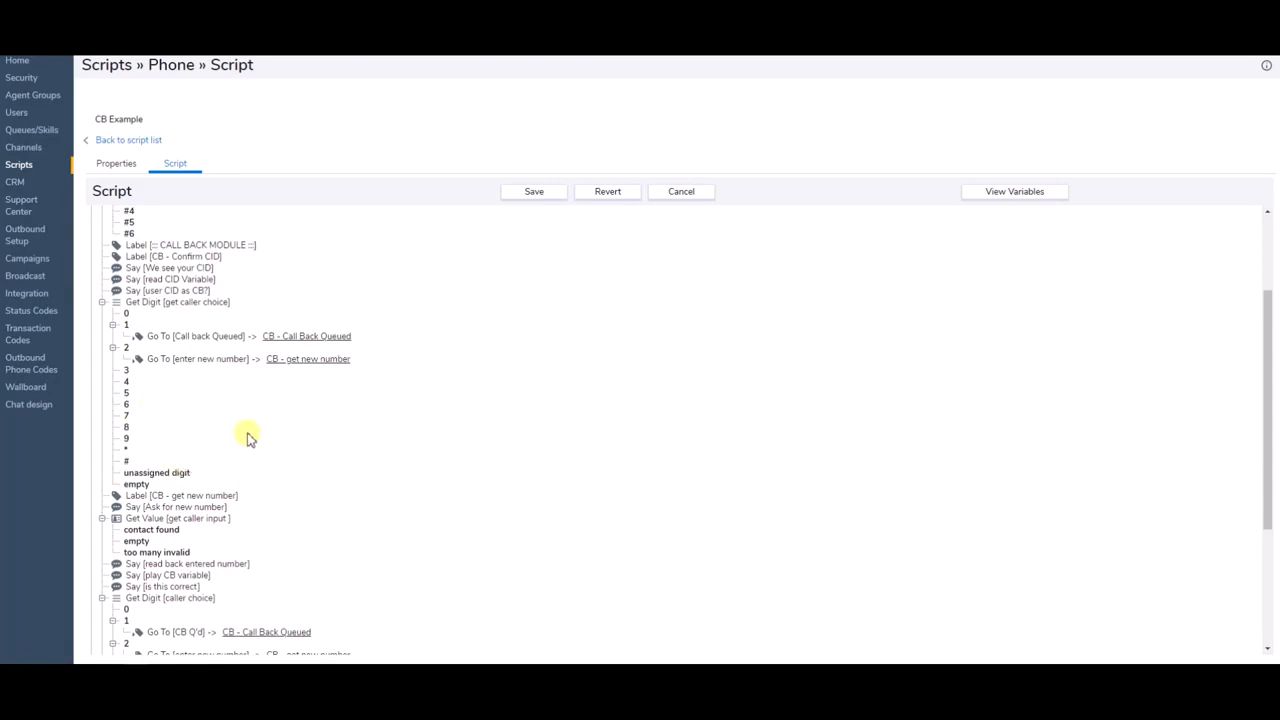
{"action": "scroll", "coordinate": [249, 438], "scroll_direction": "up", "scroll_amount": 1}
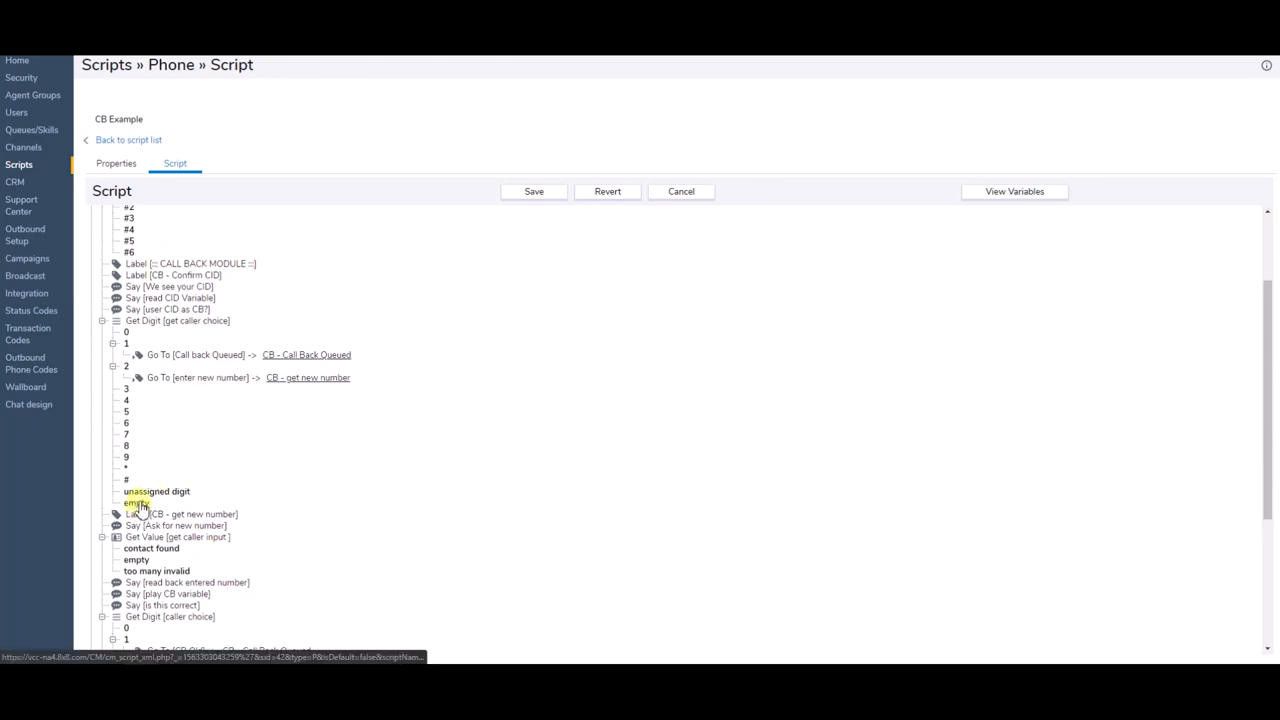
{"action": "left_click_drag", "start_coordinate": [140, 505], "coordinate": [172, 503]}
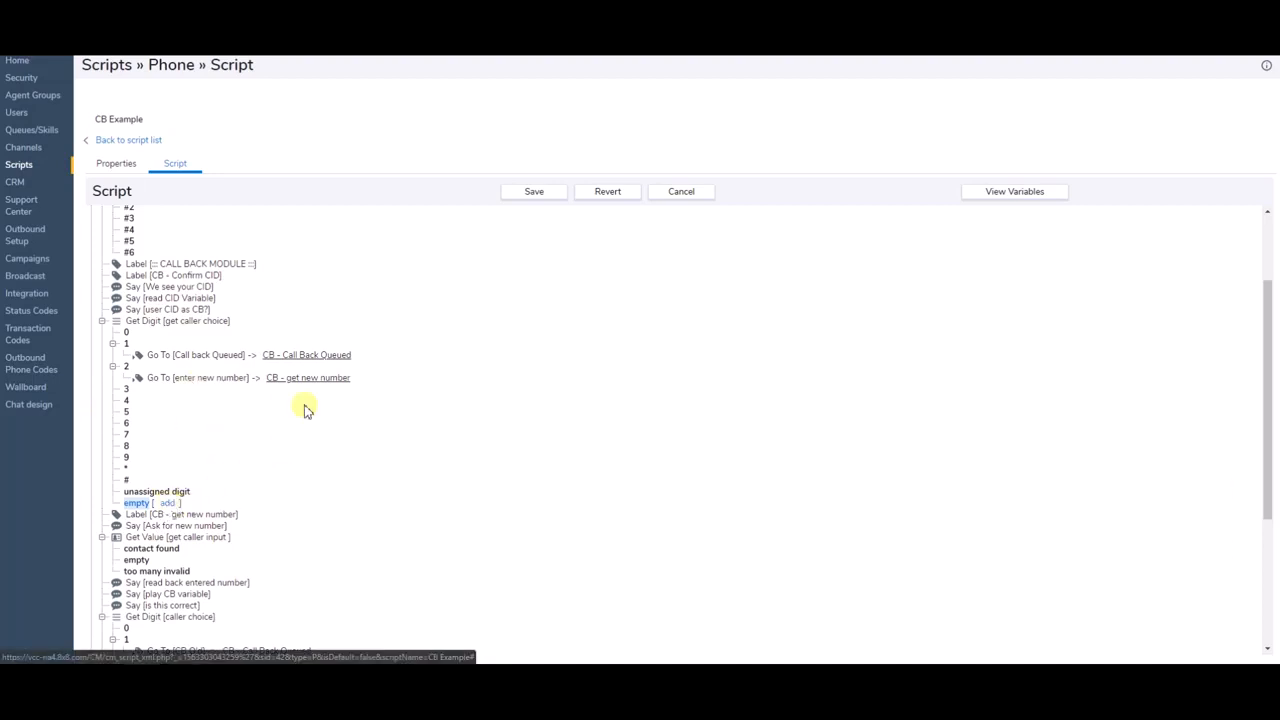
{"action": "left_click", "coordinate": [165, 503]}
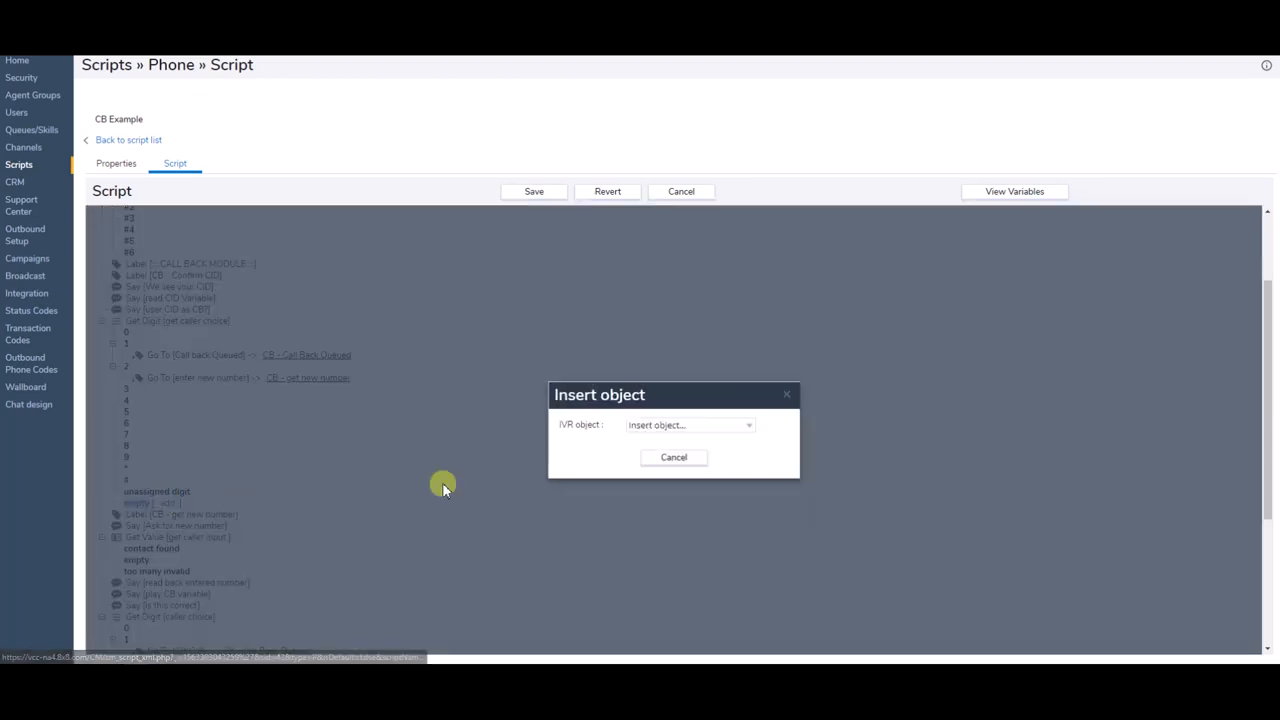
{"action": "left_click", "coordinate": [746, 428]}
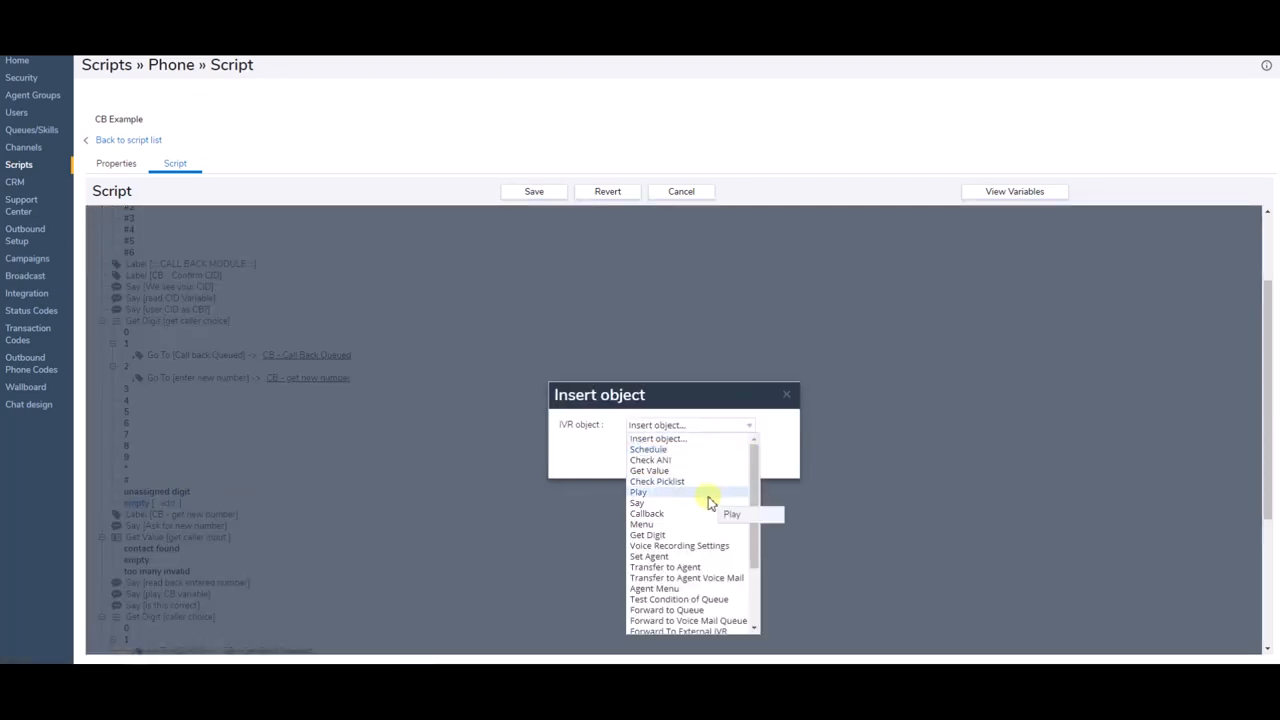
{"action": "left_click_drag", "start_coordinate": [753, 495], "coordinate": [762, 558]}
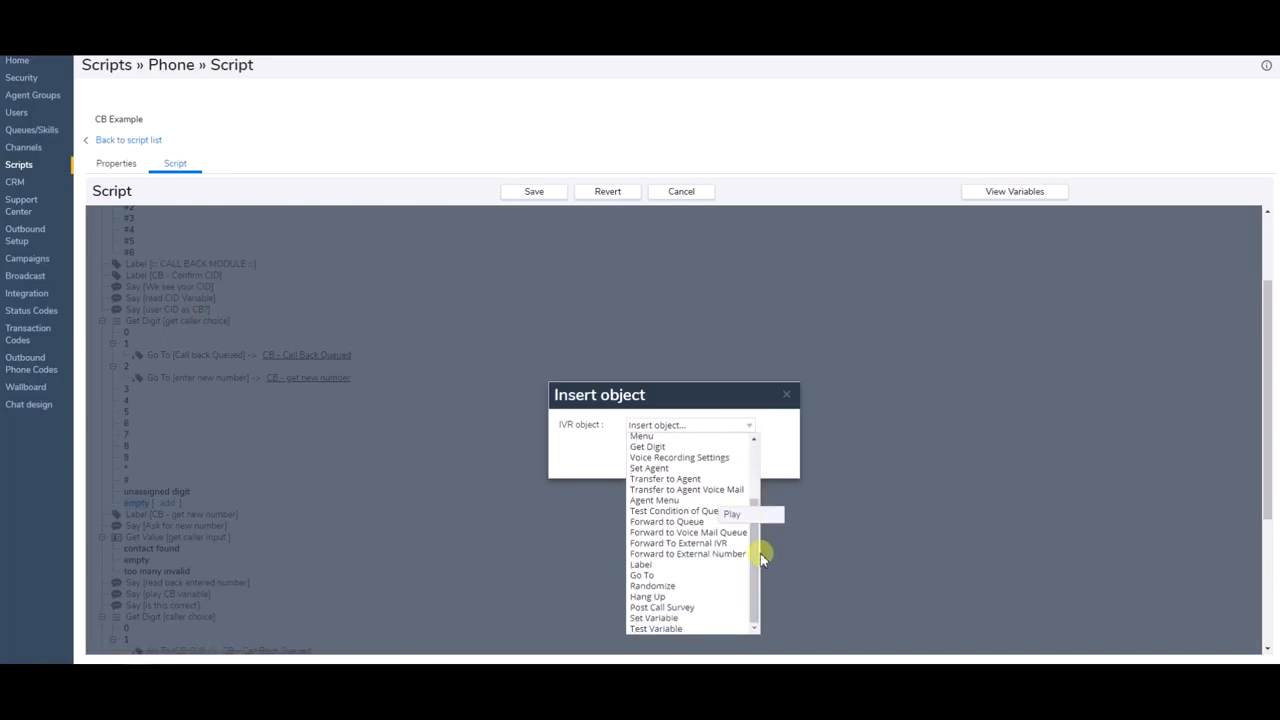
{"action": "left_click", "coordinate": [697, 578]}
{"action": "left_click", "coordinate": [775, 428]}
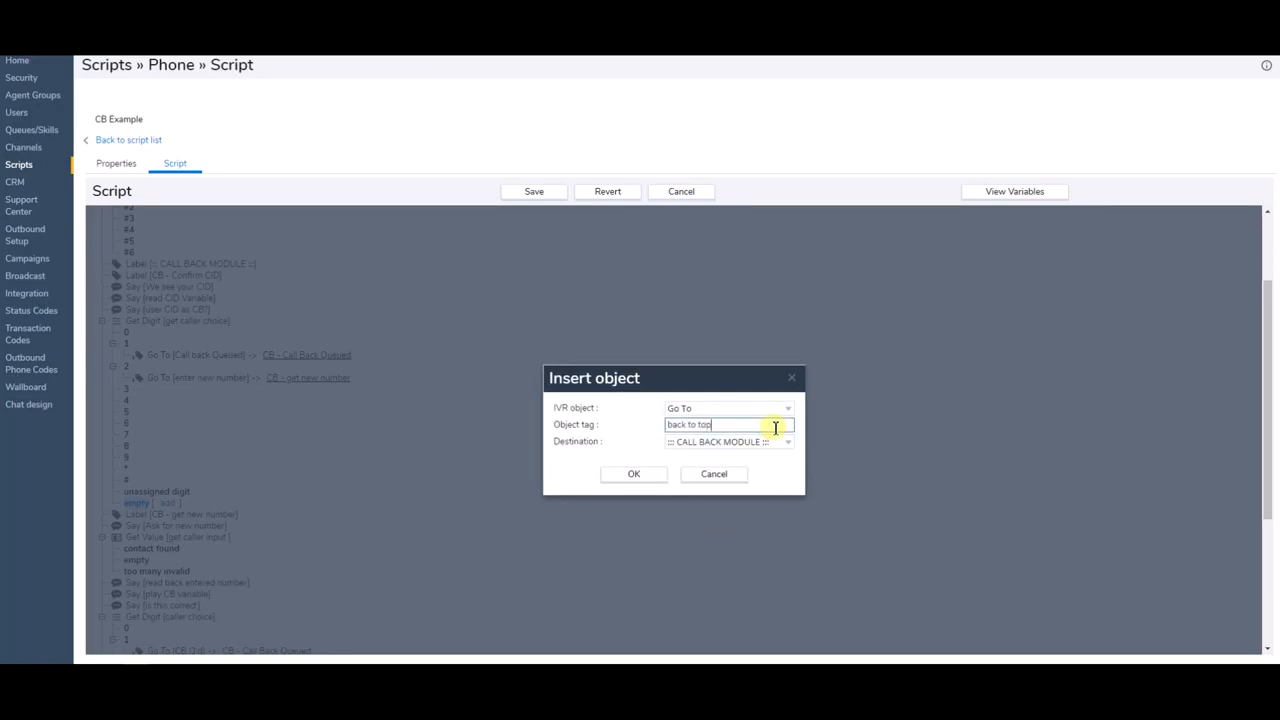
{"action": "left_click", "coordinate": [637, 475]}
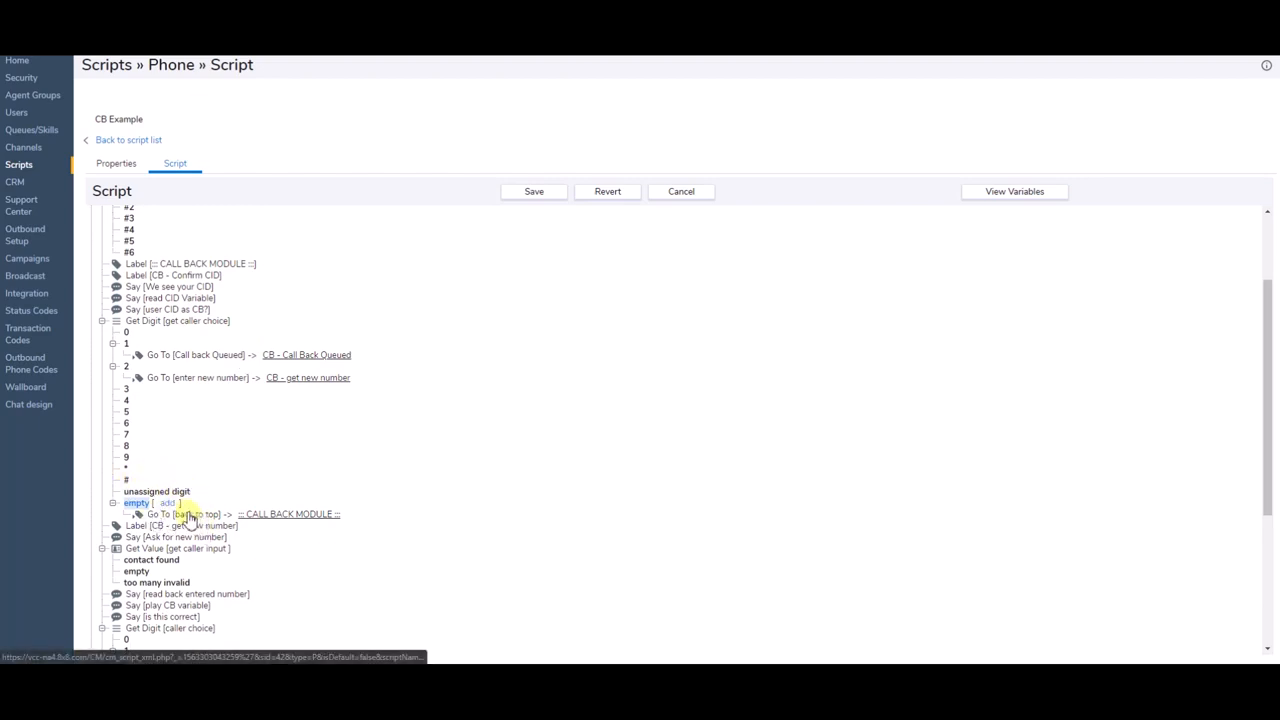
- Insert a Label object tagged "Begin Q" at the start of the schedule's "Open" branch
{"action": "scroll", "coordinate": [265, 448], "scroll_direction": "up", "scroll_amount": 3}
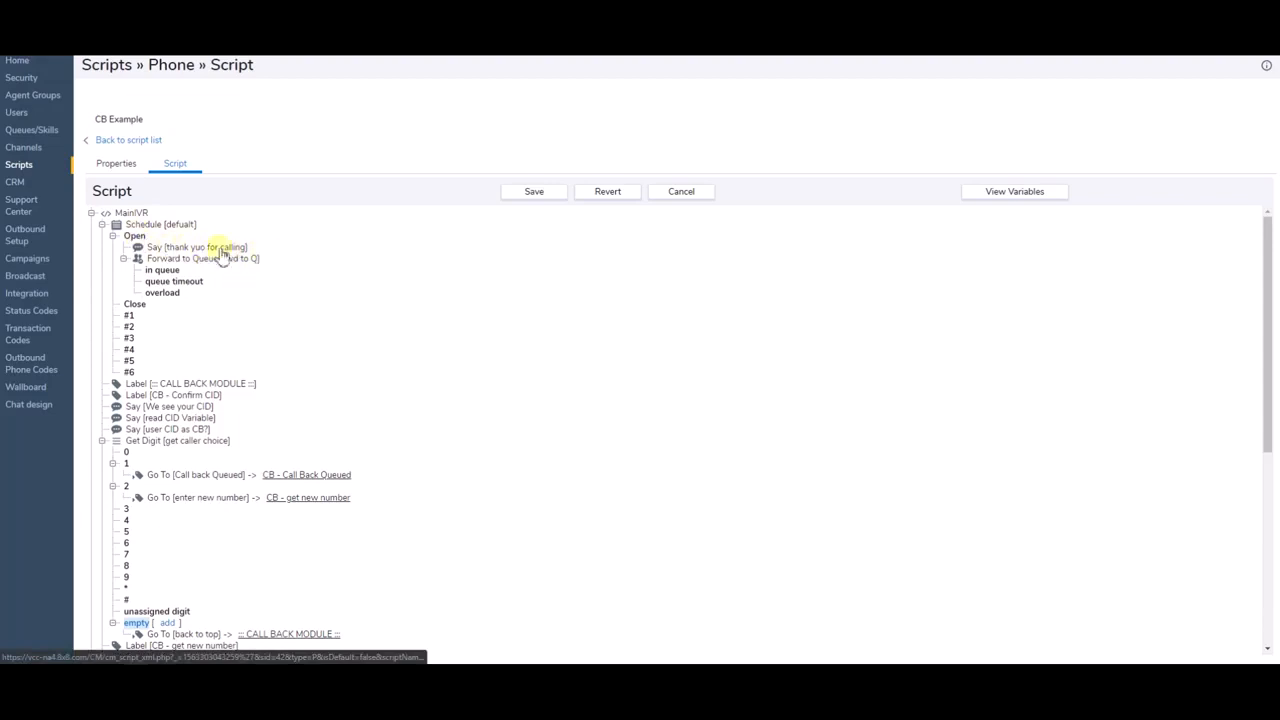
{"action": "left_click", "coordinate": [136, 236]}
{"action": "left_click", "coordinate": [164, 237]}
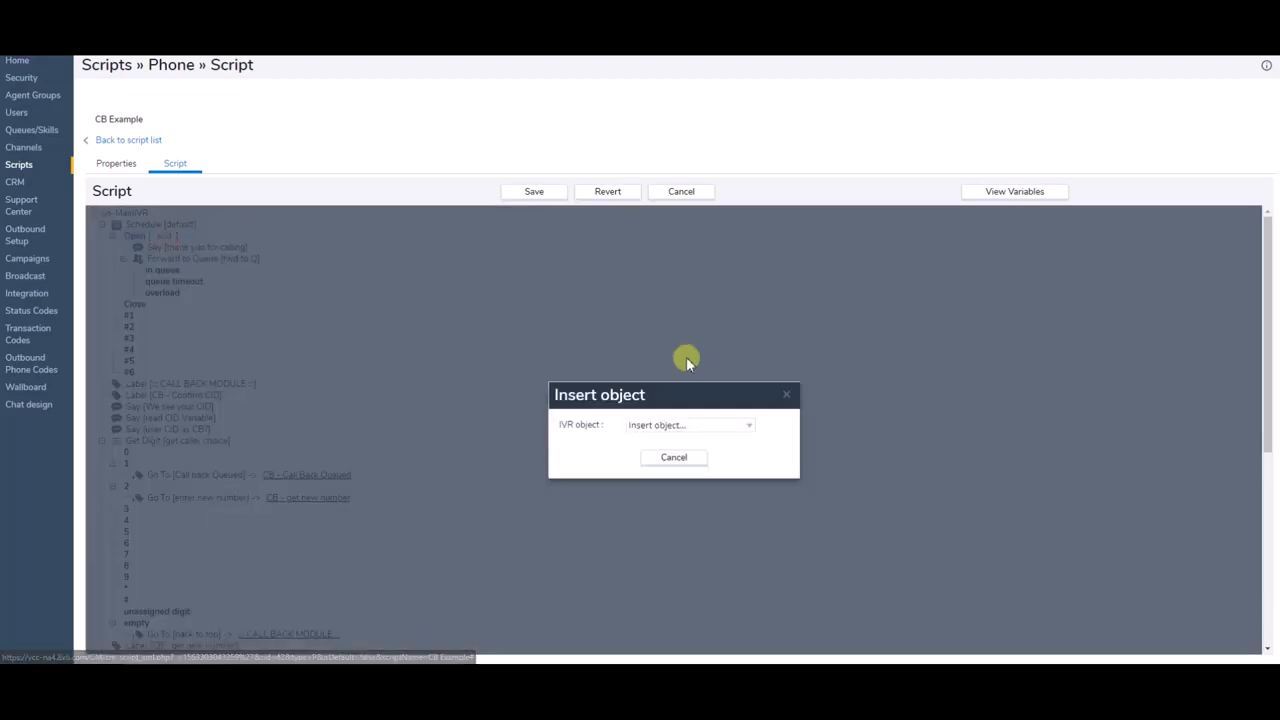
{"action": "left_click", "coordinate": [752, 430]}
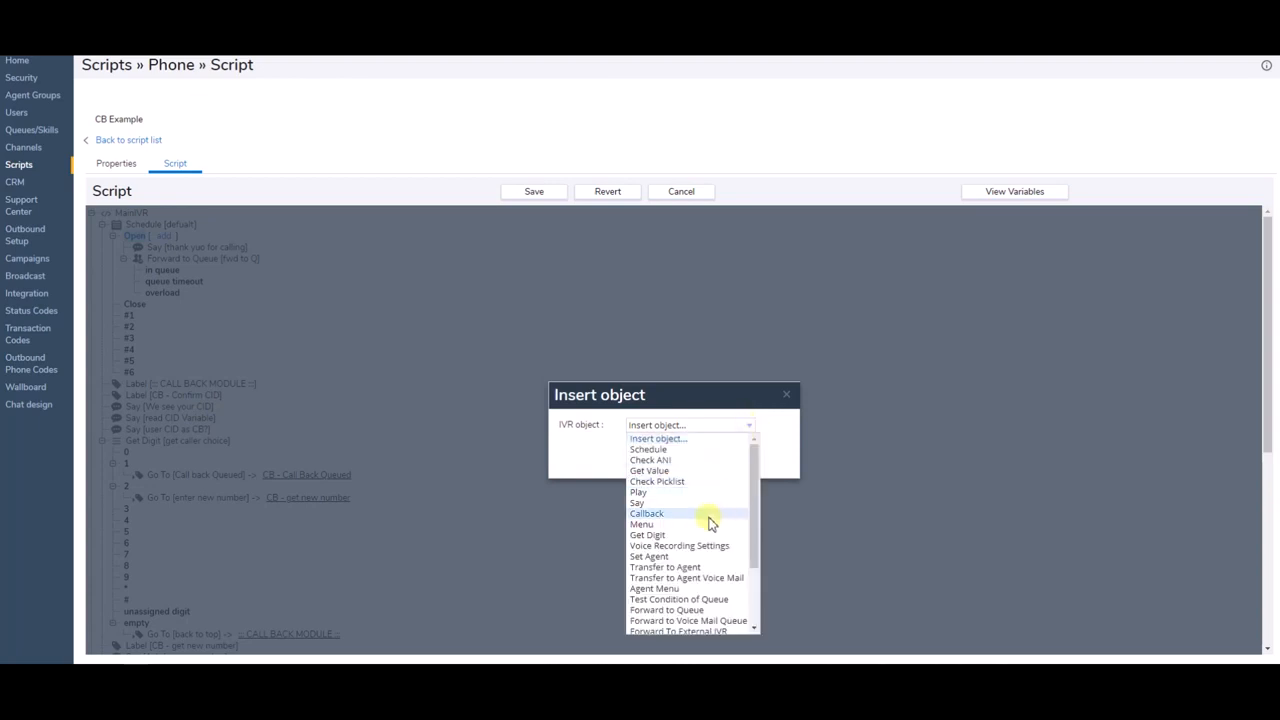
{"action": "scroll", "coordinate": [690, 575], "scroll_direction": "down", "scroll_amount": 2}
{"action": "scroll", "coordinate": [690, 578], "scroll_direction": "down", "scroll_amount": 1}
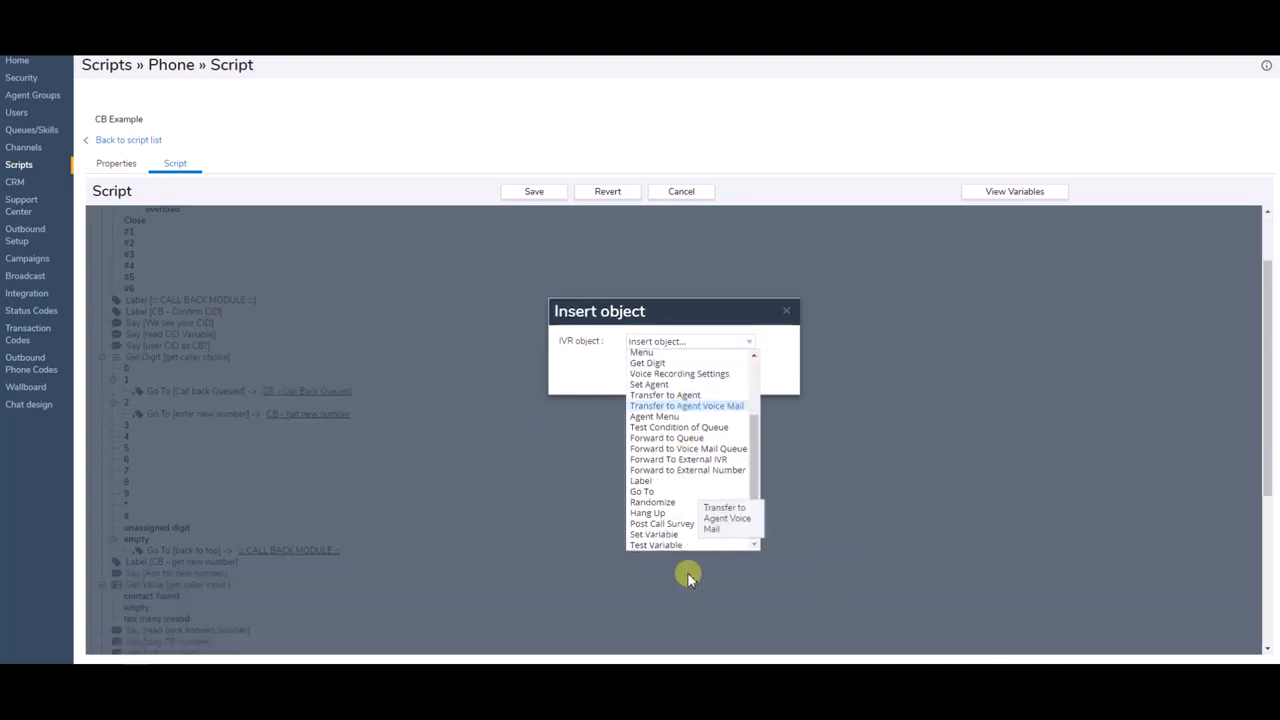
{"action": "left_click", "coordinate": [668, 480]}
{"action": "left_click", "coordinate": [688, 438]}
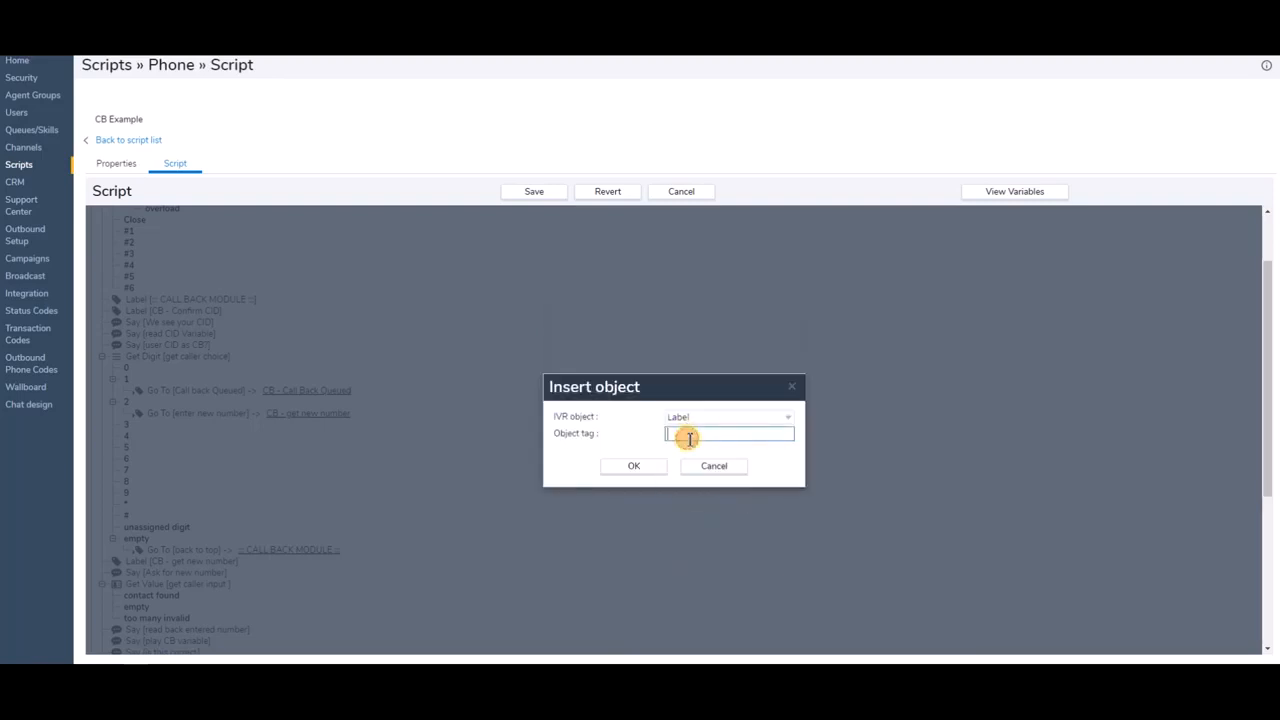
{"action": "type", "text": "Begin Q"}
{"action": "left_click", "coordinate": [636, 467]}
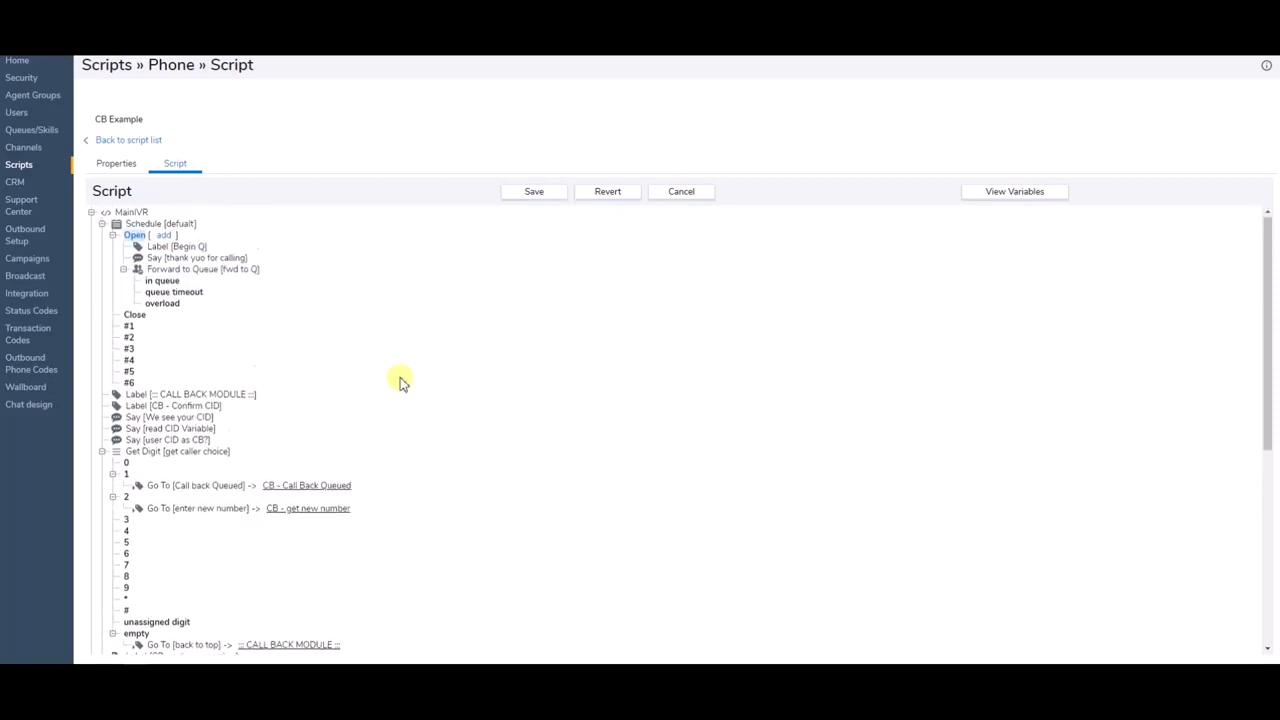
{"action": "scroll", "coordinate": [400, 380], "scroll_direction": "down", "scroll_amount": 1}
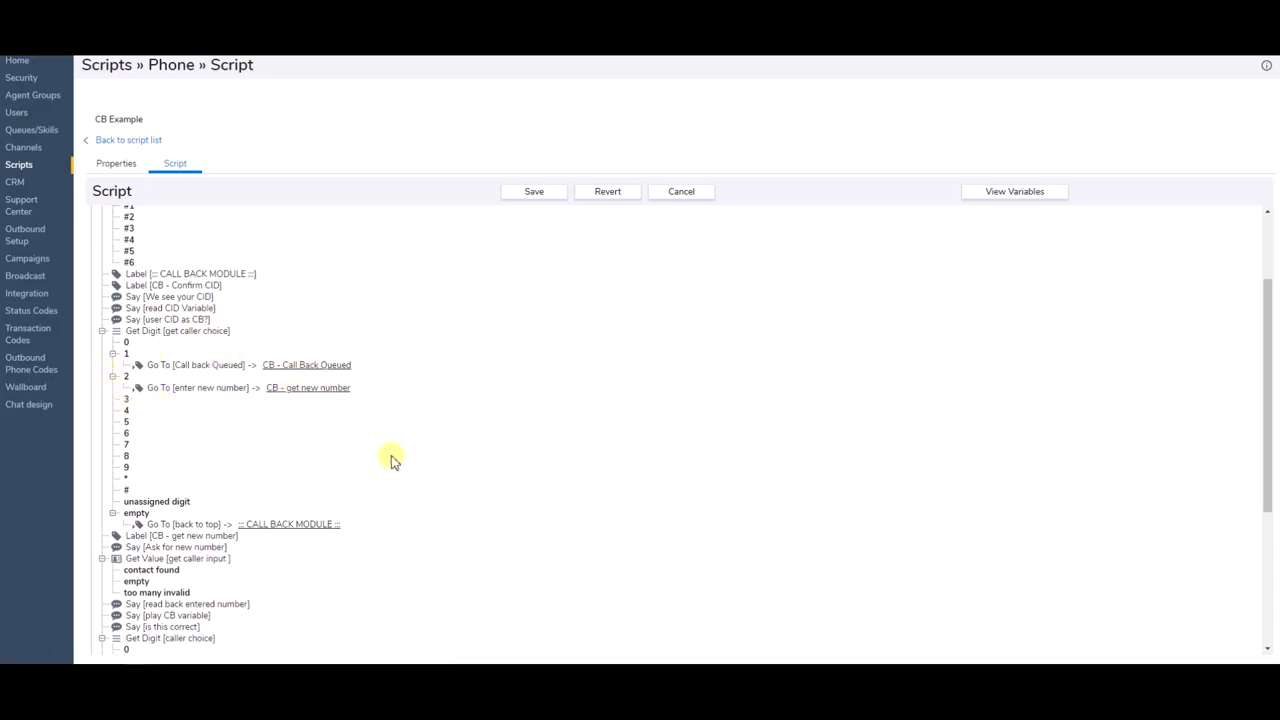
{"action": "scroll", "coordinate": [418, 521], "scroll_direction": "down", "scroll_amount": 1}
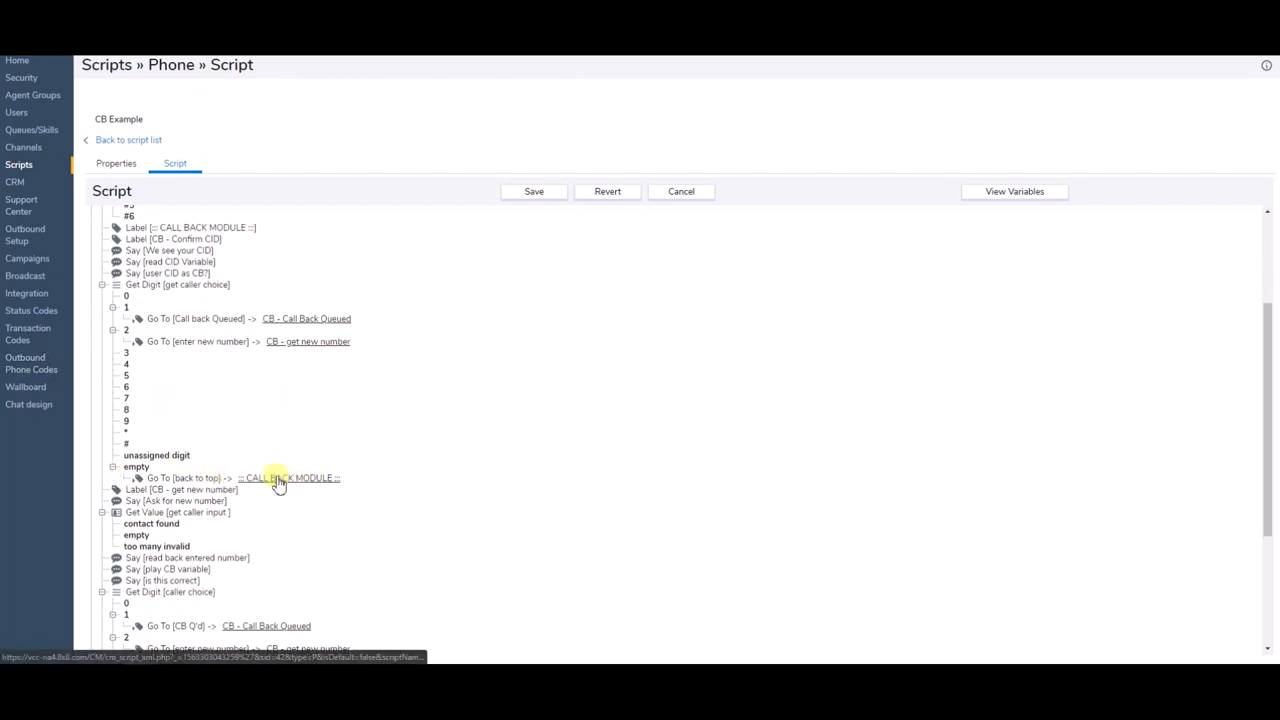
{"action": "left_click", "coordinate": [358, 480]}
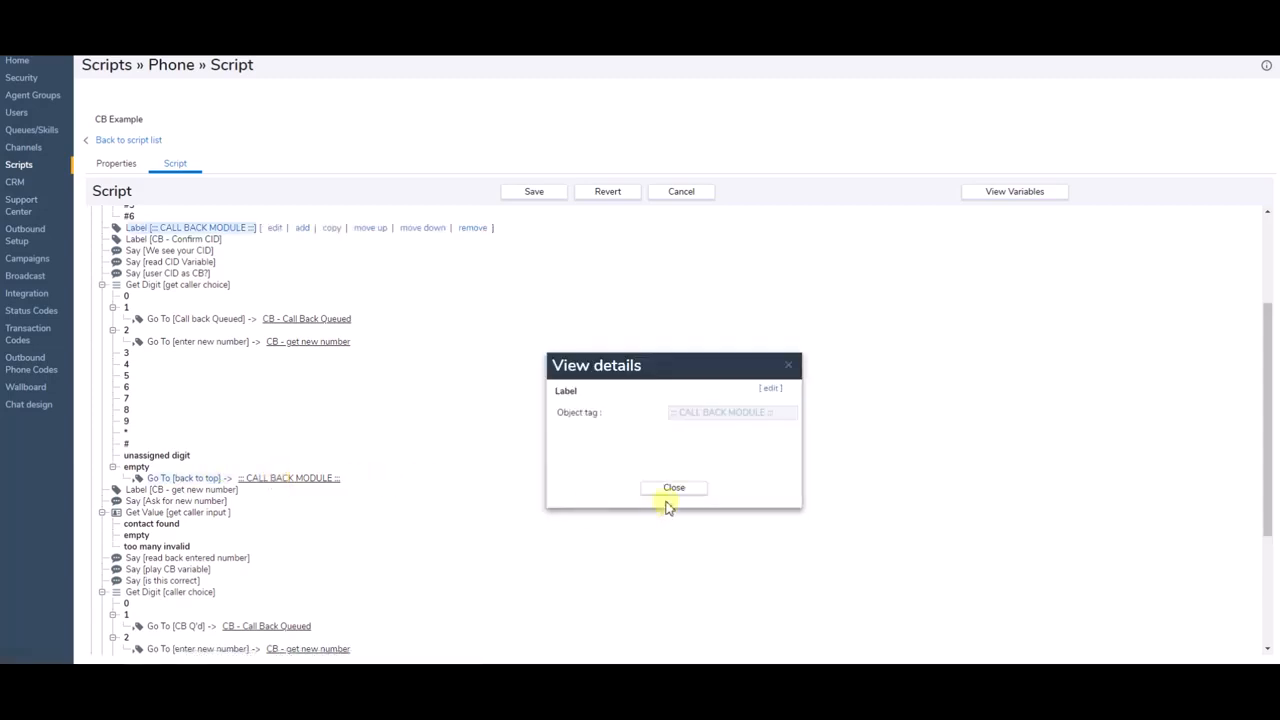
{"action": "left_click", "coordinate": [772, 389]}
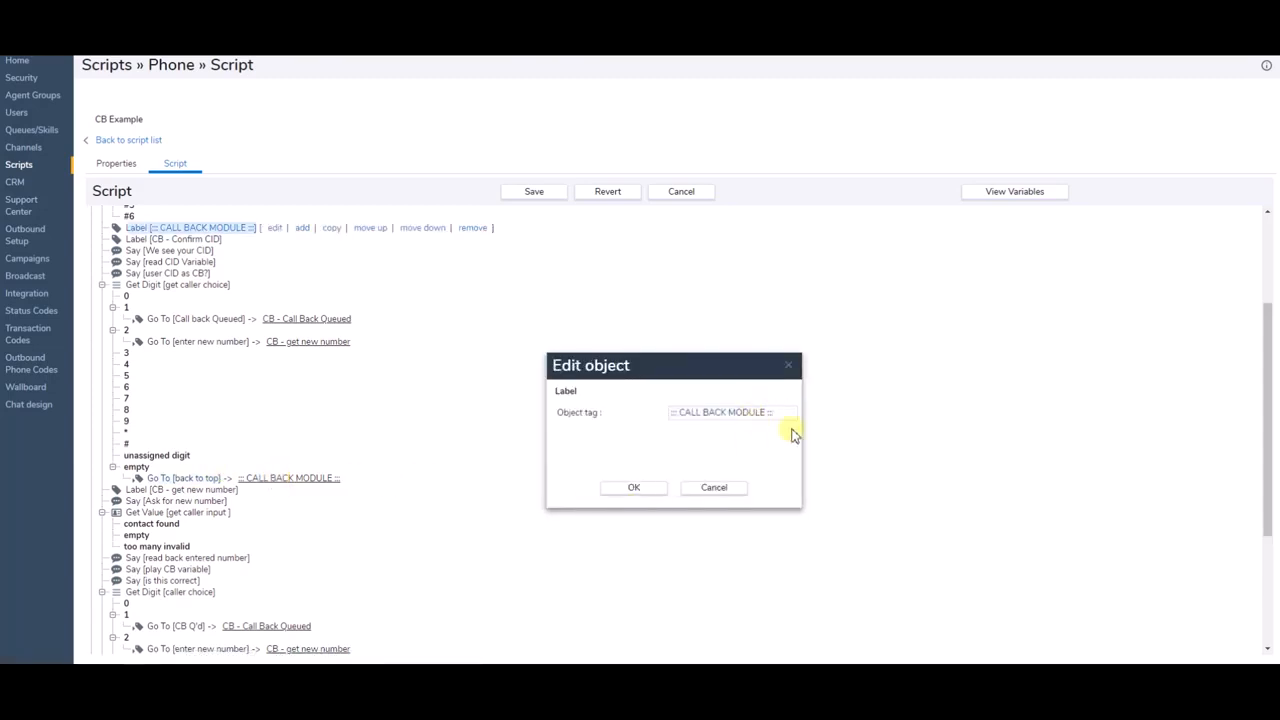
{"action": "left_click", "coordinate": [714, 487]}
- Change the destination of the "back to top" Go To object under "get caller choice" to "Begin Q"
{"action": "left_click", "coordinate": [180, 478]}
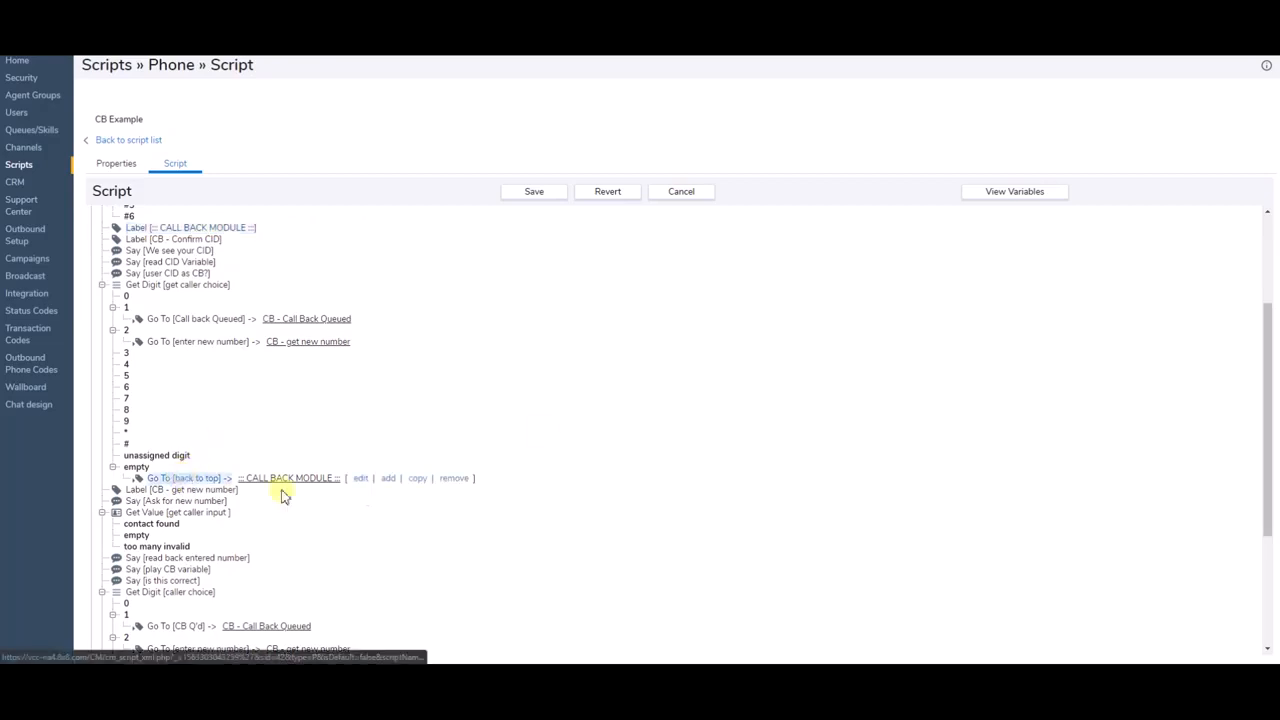
{"action": "left_click", "coordinate": [359, 478]}
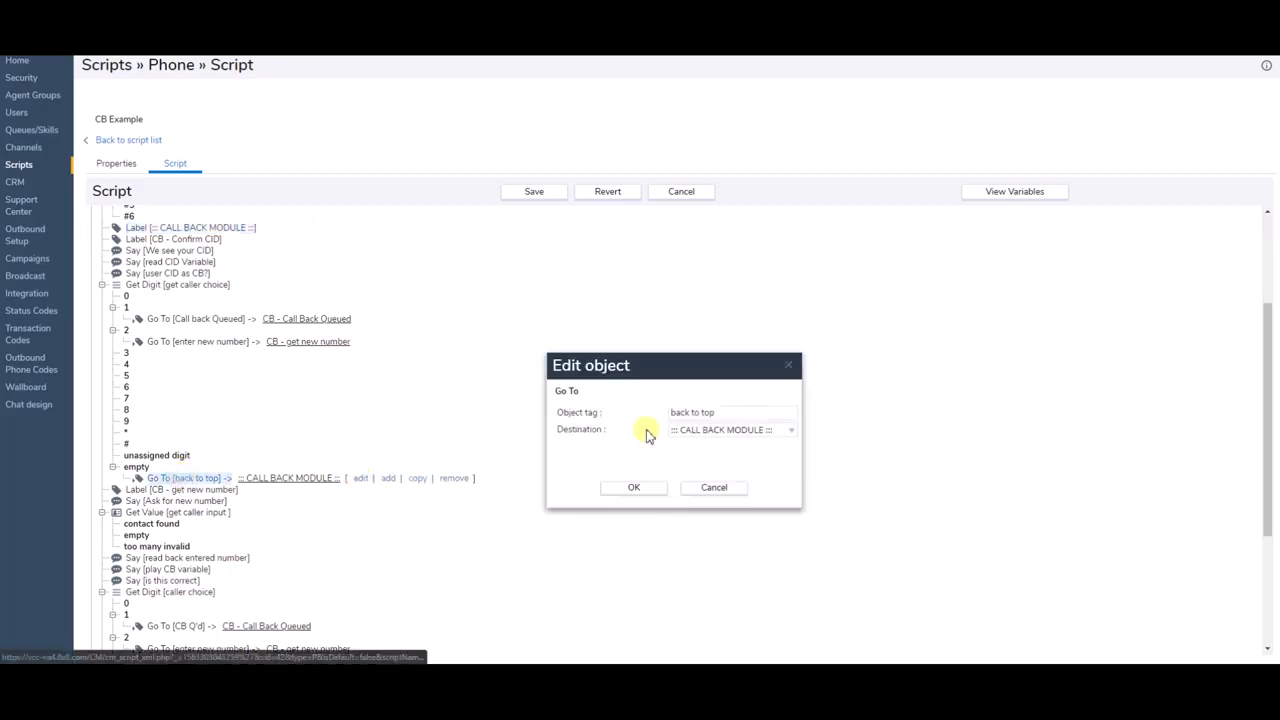
{"action": "left_click", "coordinate": [792, 431]}
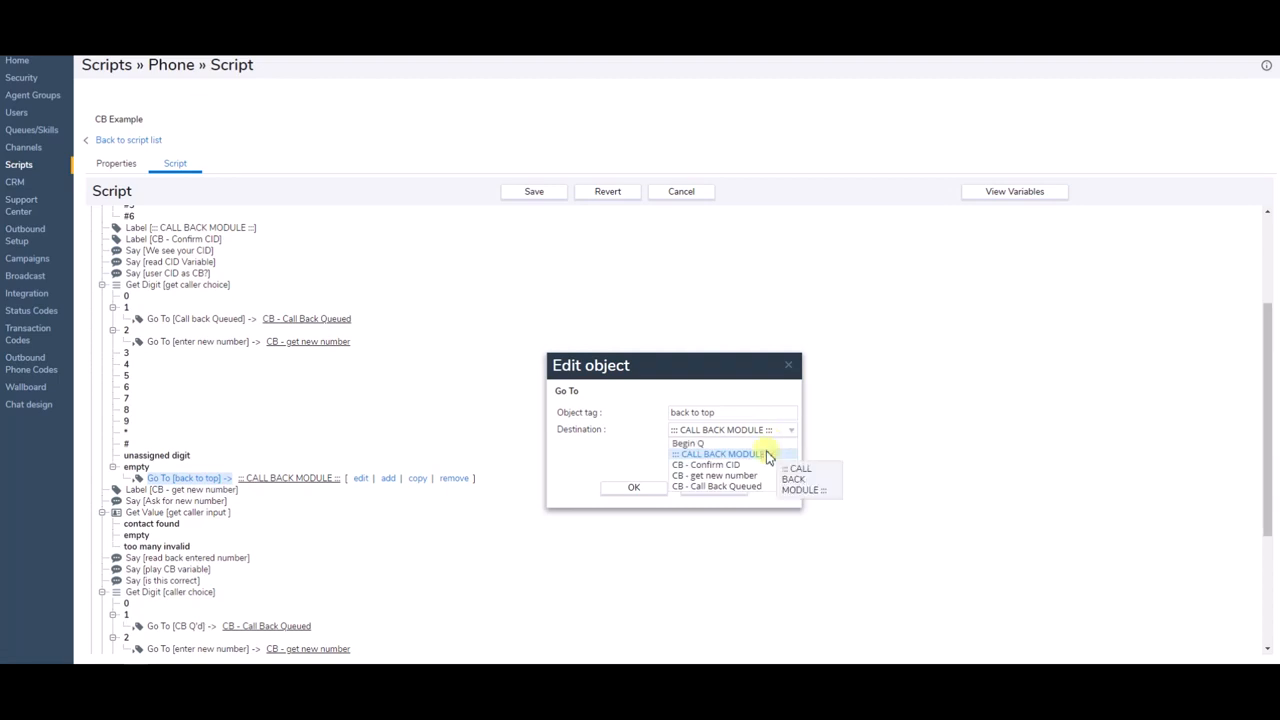
{"action": "left_click", "coordinate": [760, 444]}
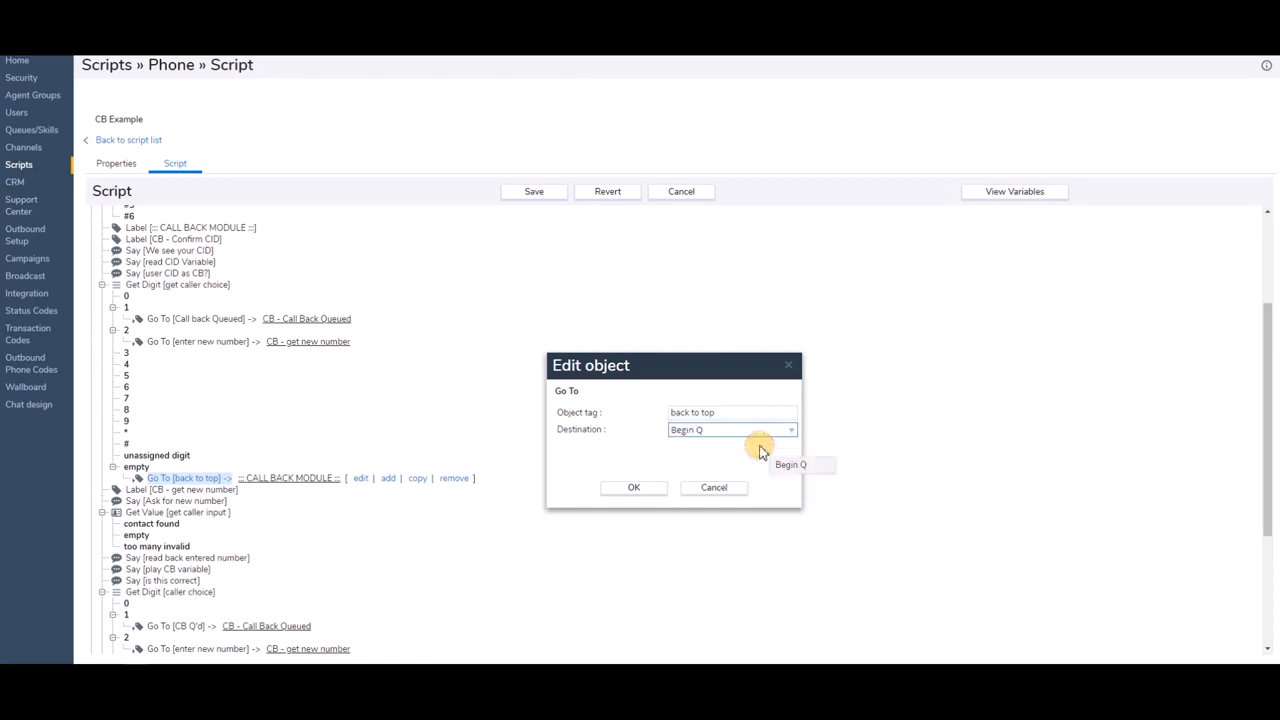
{"action": "left_click", "coordinate": [632, 490]}
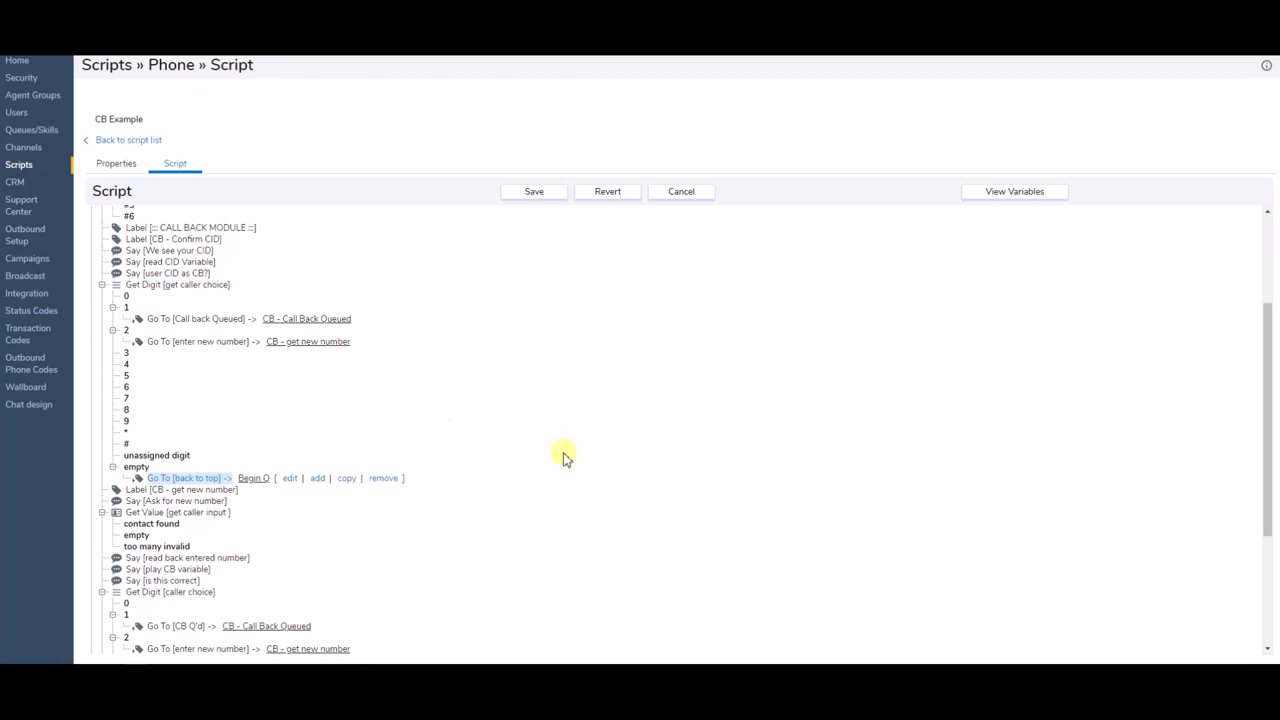
- Review the script's callback flow from the number entry and callback queued sections back to the "Open" branch
{"action": "scroll", "coordinate": [563, 457], "scroll_direction": "down", "scroll_amount": 3}
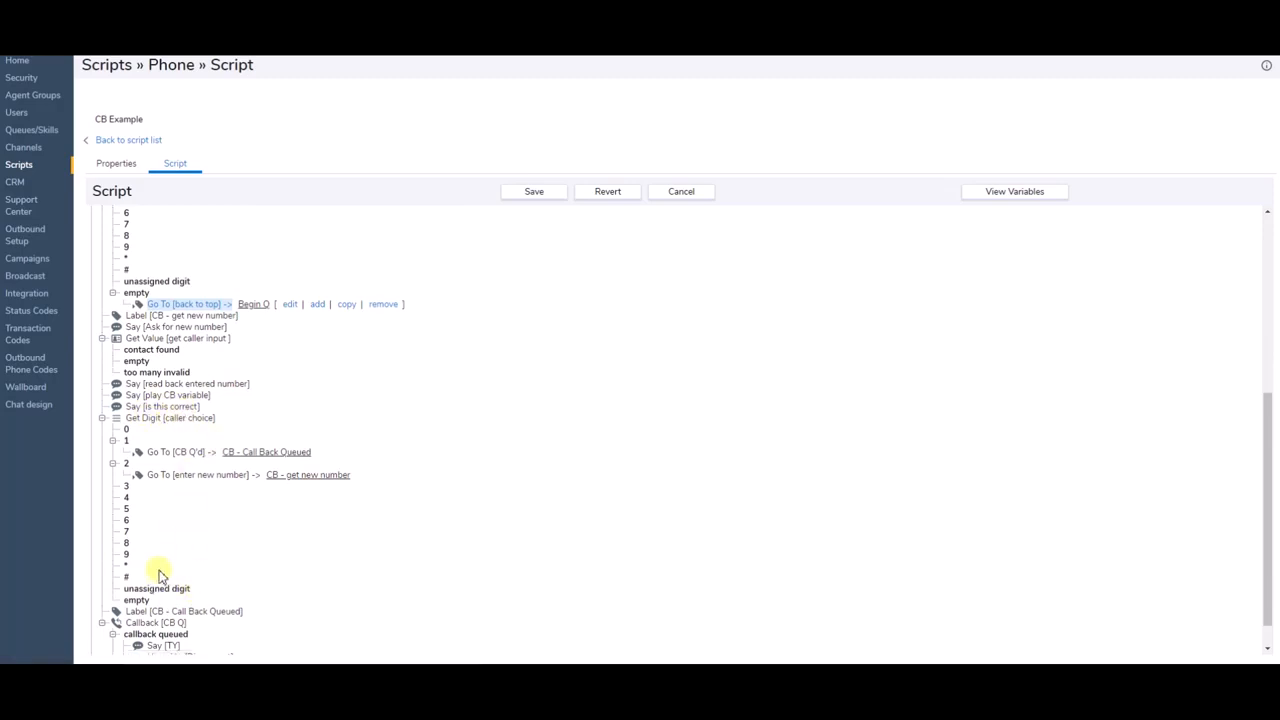
{"action": "scroll", "coordinate": [330, 563], "scroll_direction": "down", "scroll_amount": 1}
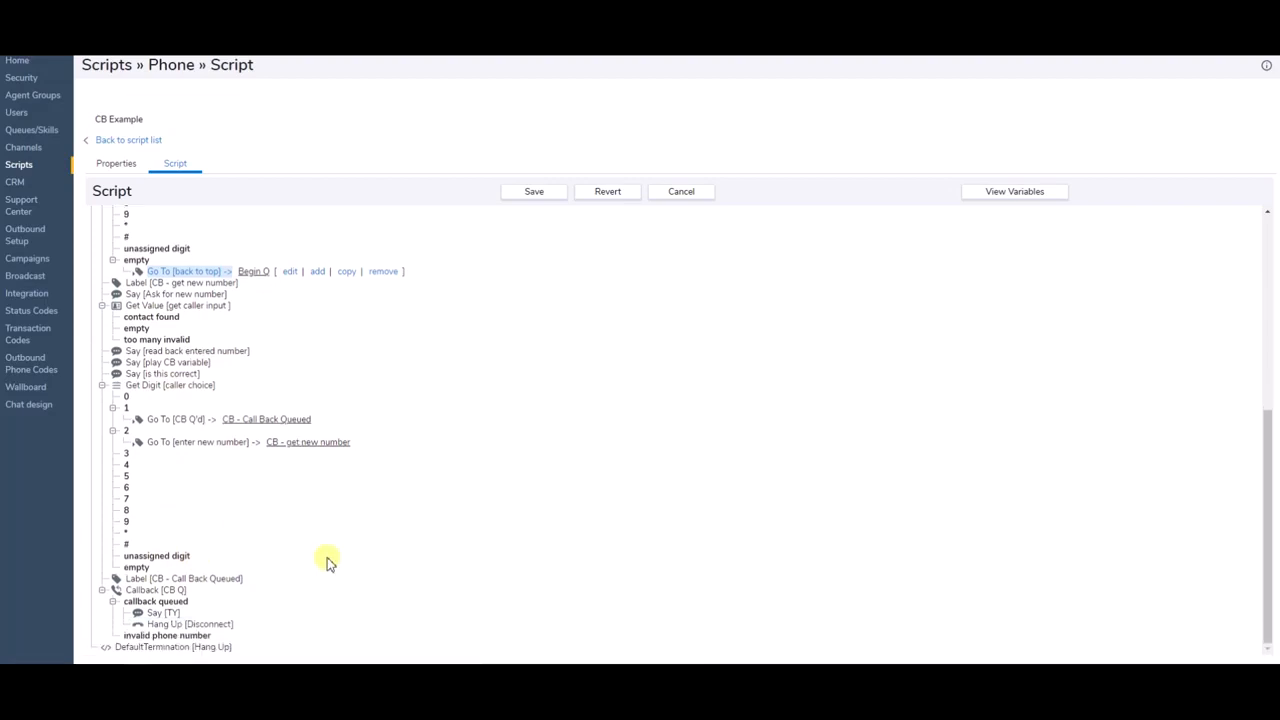
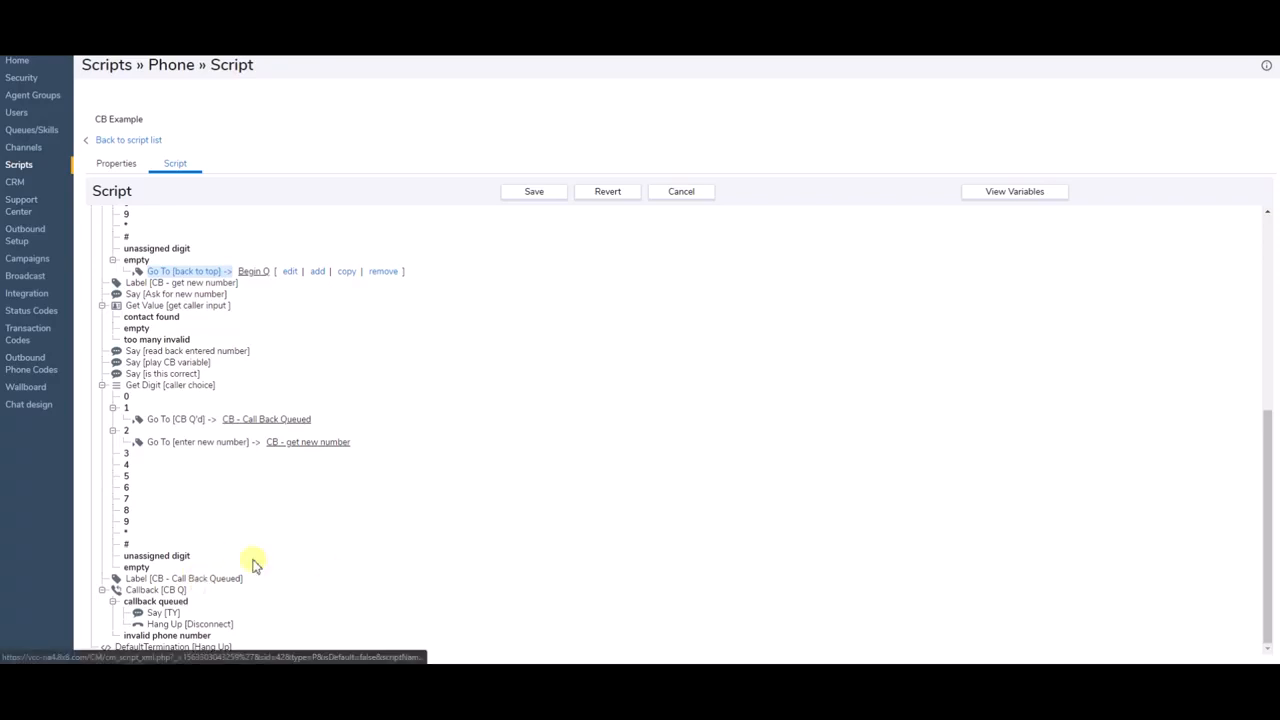
{"action": "scroll", "coordinate": [537, 398], "scroll_direction": "up", "scroll_amount": 1}
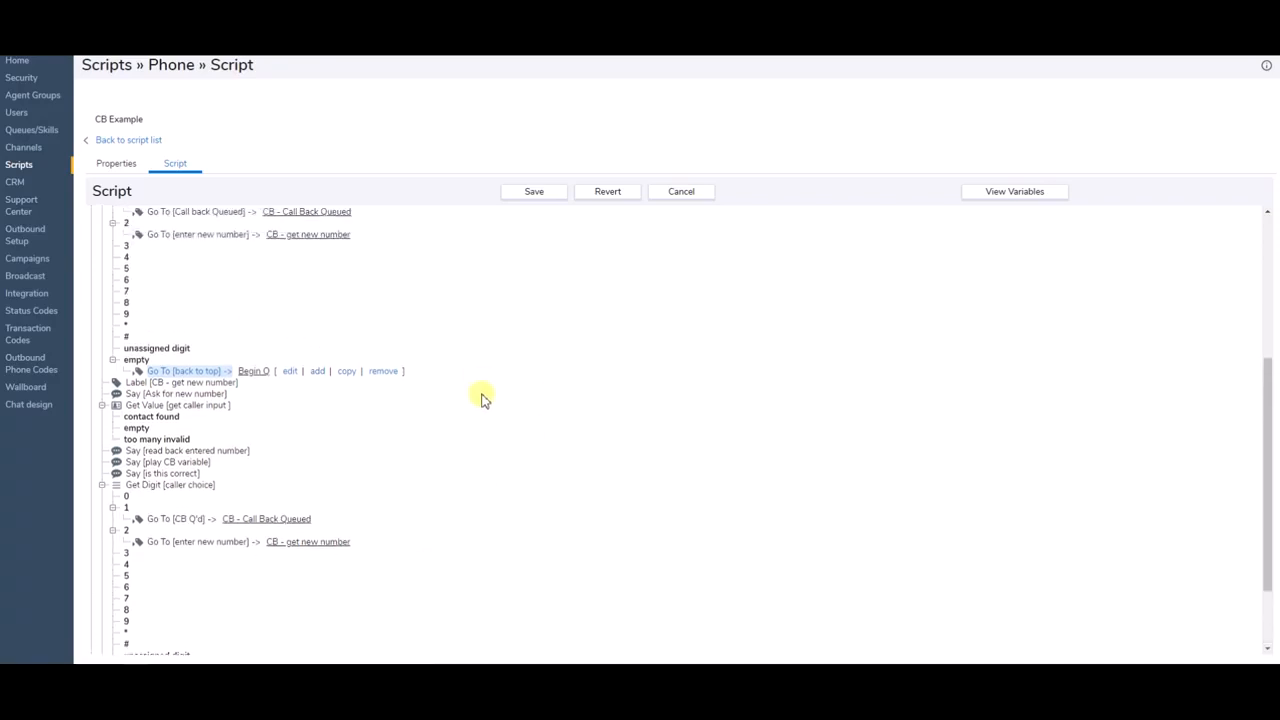
{"action": "scroll", "coordinate": [468, 298], "scroll_direction": "up", "scroll_amount": 2}
{"action": "scroll", "coordinate": [468, 298], "scroll_direction": "up", "scroll_amount": 2}
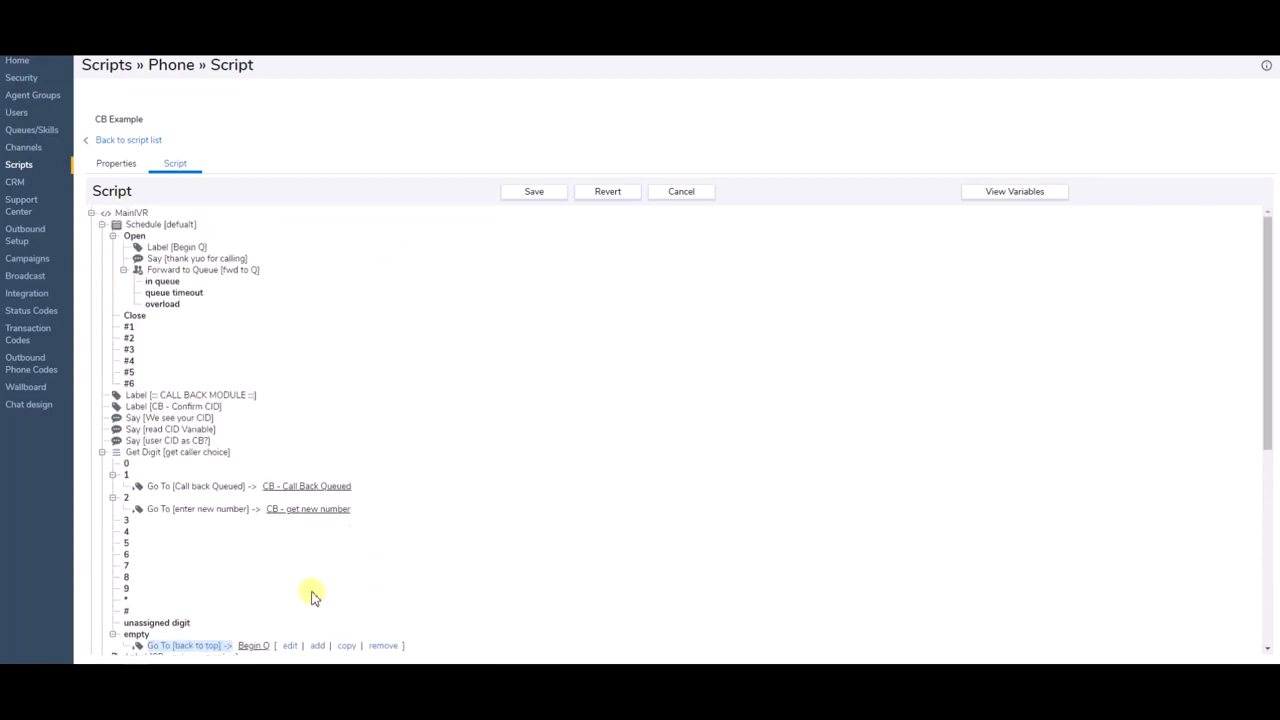
{"action": "scroll", "coordinate": [295, 596], "scroll_direction": "down", "scroll_amount": 3}
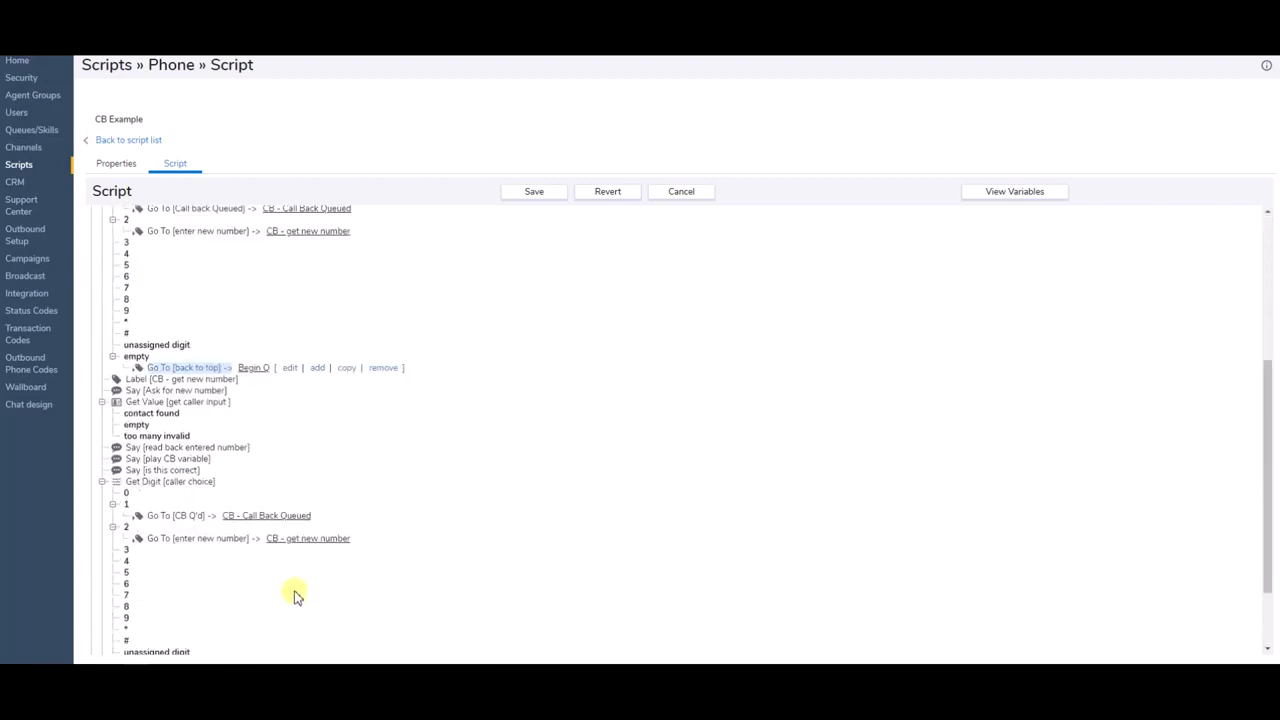
{"action": "scroll", "coordinate": [348, 345], "scroll_direction": "up", "scroll_amount": 3}
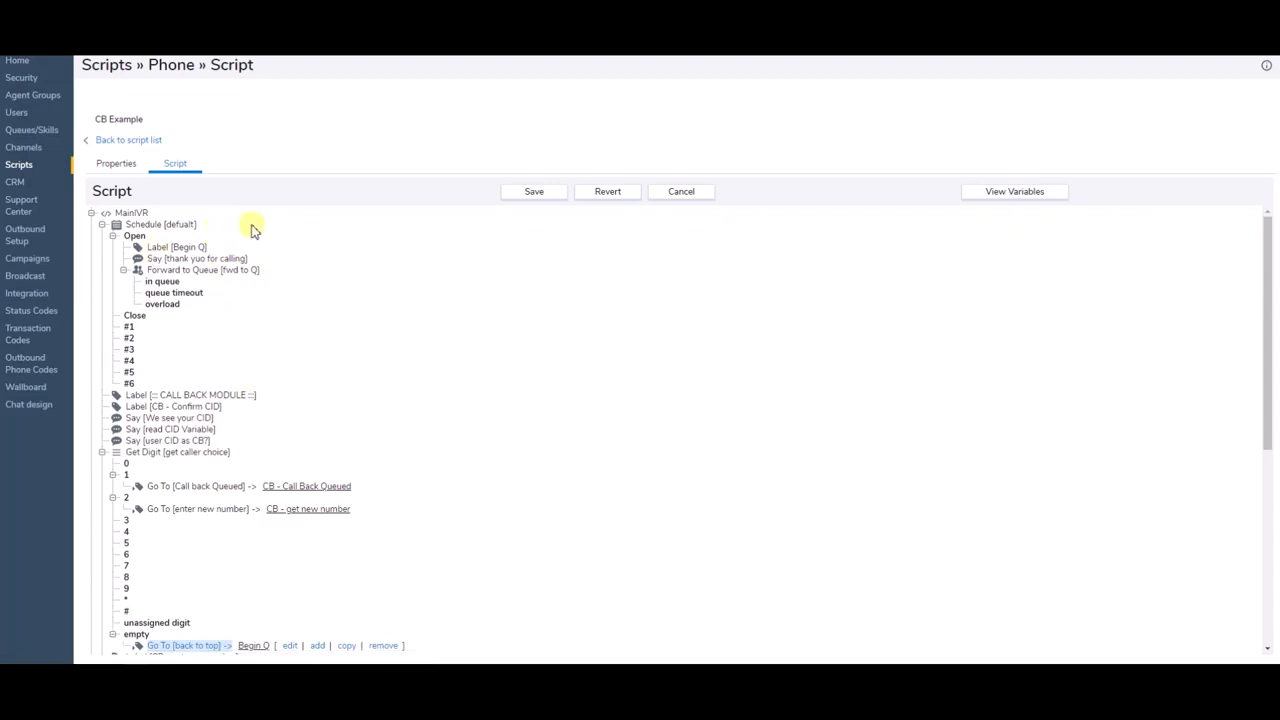
- Add a loop tagged "music" with a repeat count of 1 under the "in queue" branch of "fwd to Q"
{"action": "left_click", "coordinate": [165, 283]}
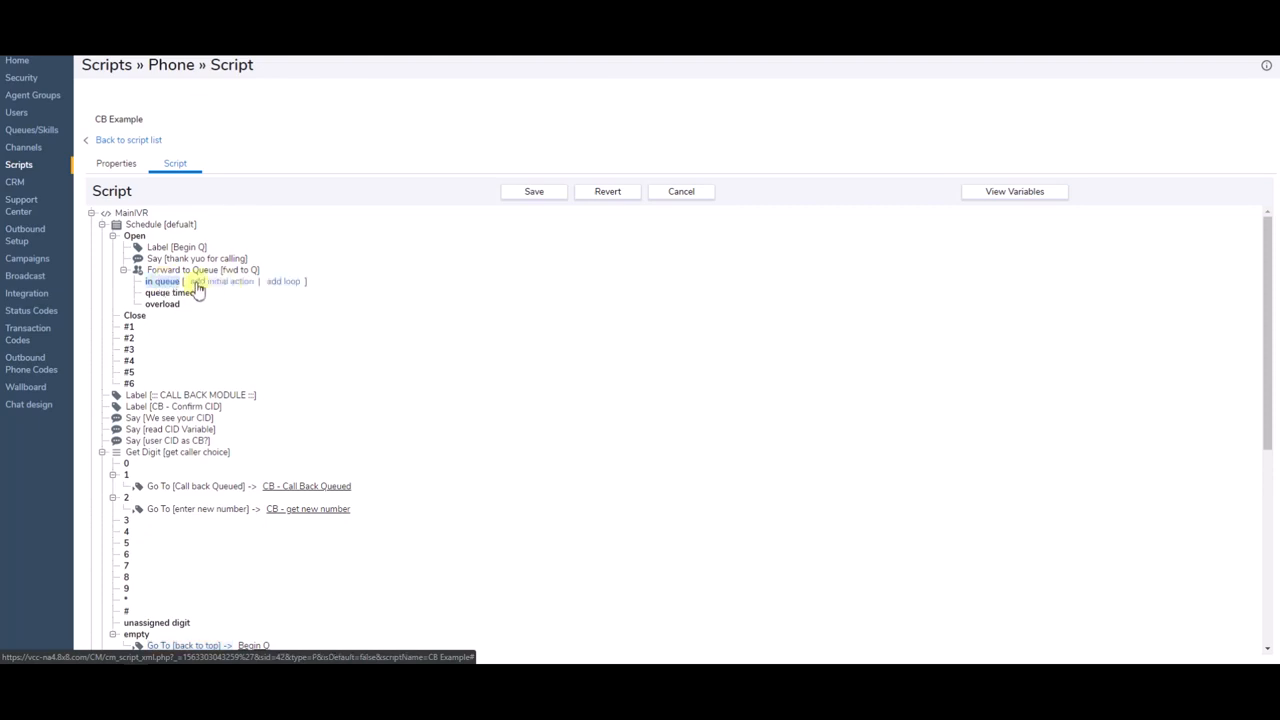
{"action": "left_click", "coordinate": [289, 286]}
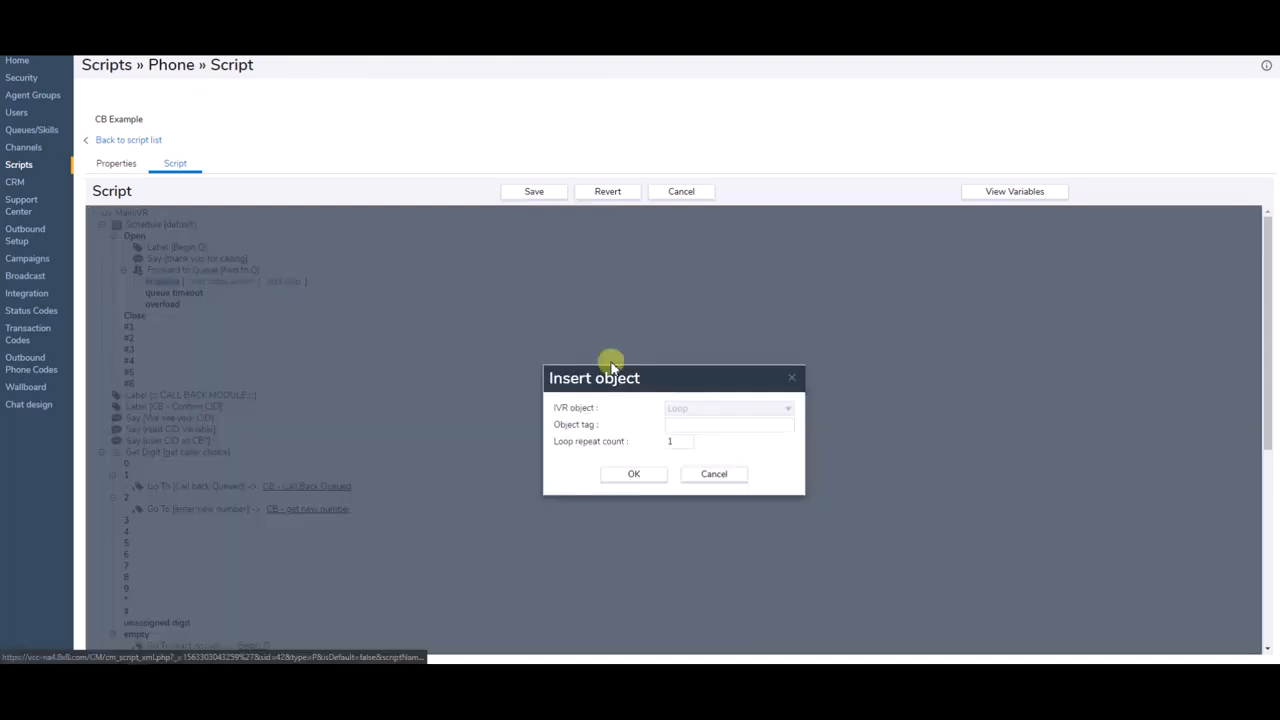
{"action": "left_click", "coordinate": [772, 424]}
{"action": "type", "text": "music"}
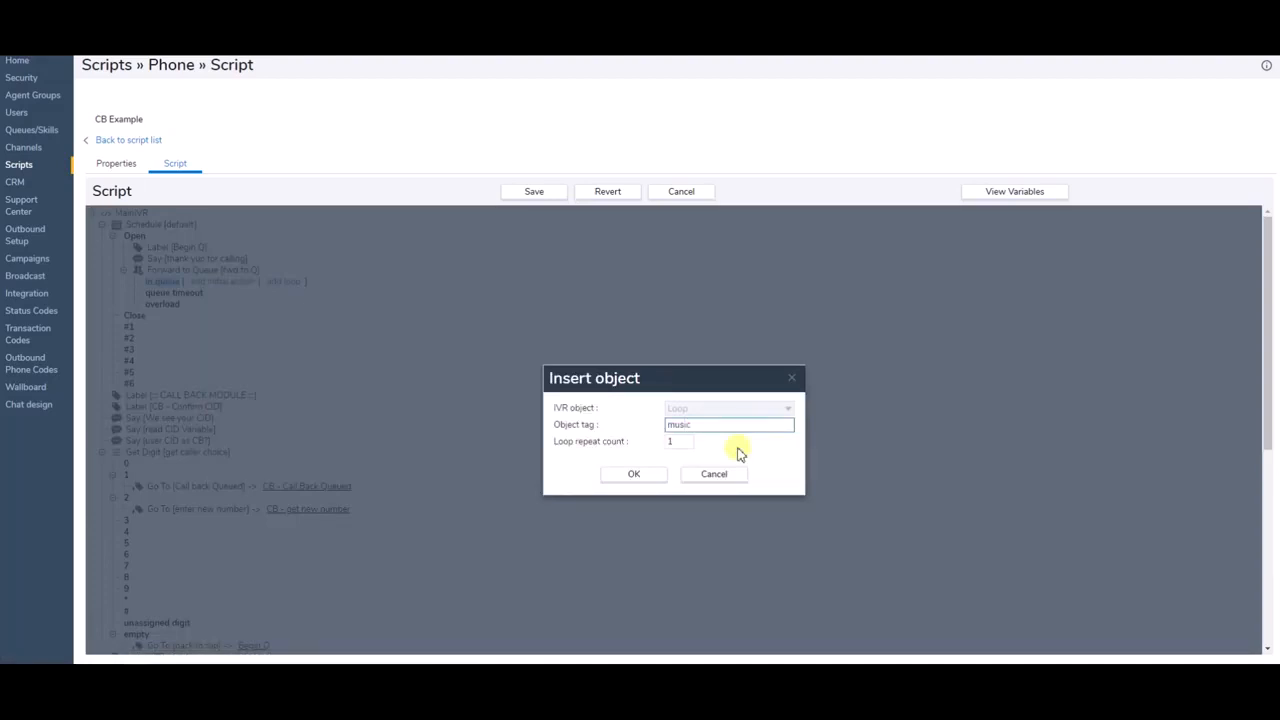
{"action": "left_click", "coordinate": [650, 477]}
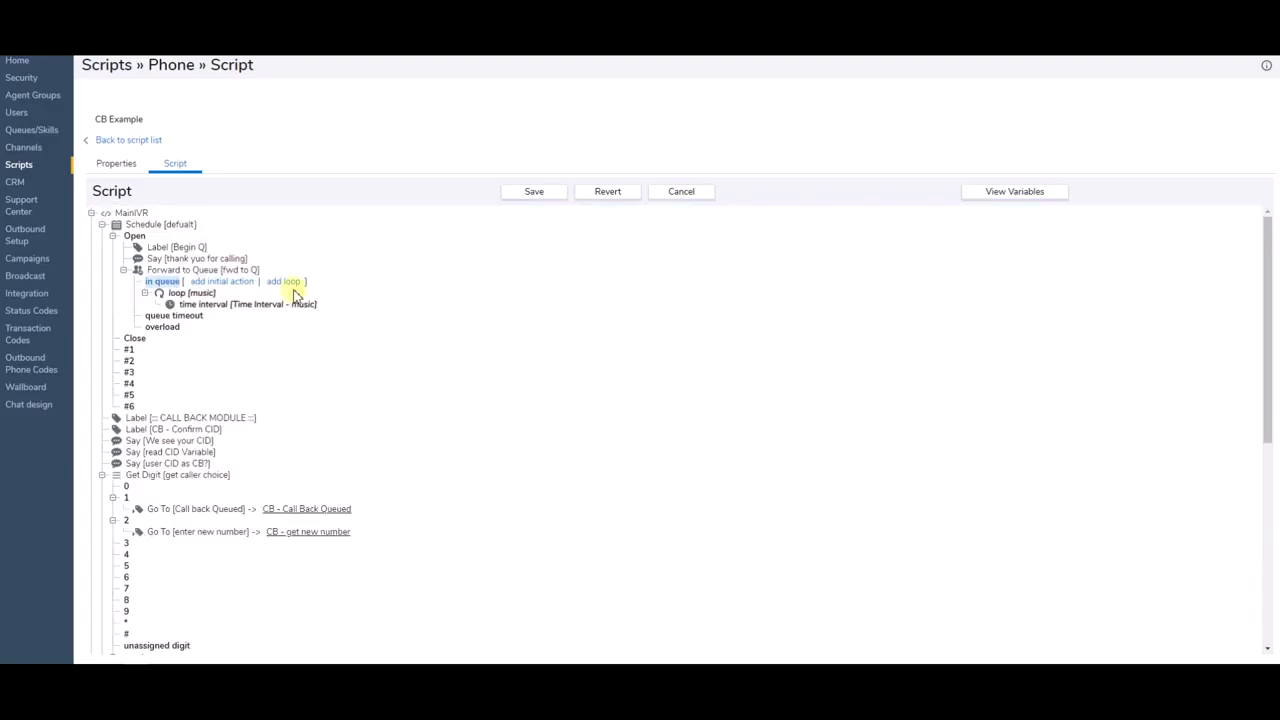
- Set the minimum duration of the "music" loop's time interval to 30 seconds
{"action": "left_click", "coordinate": [213, 305]}
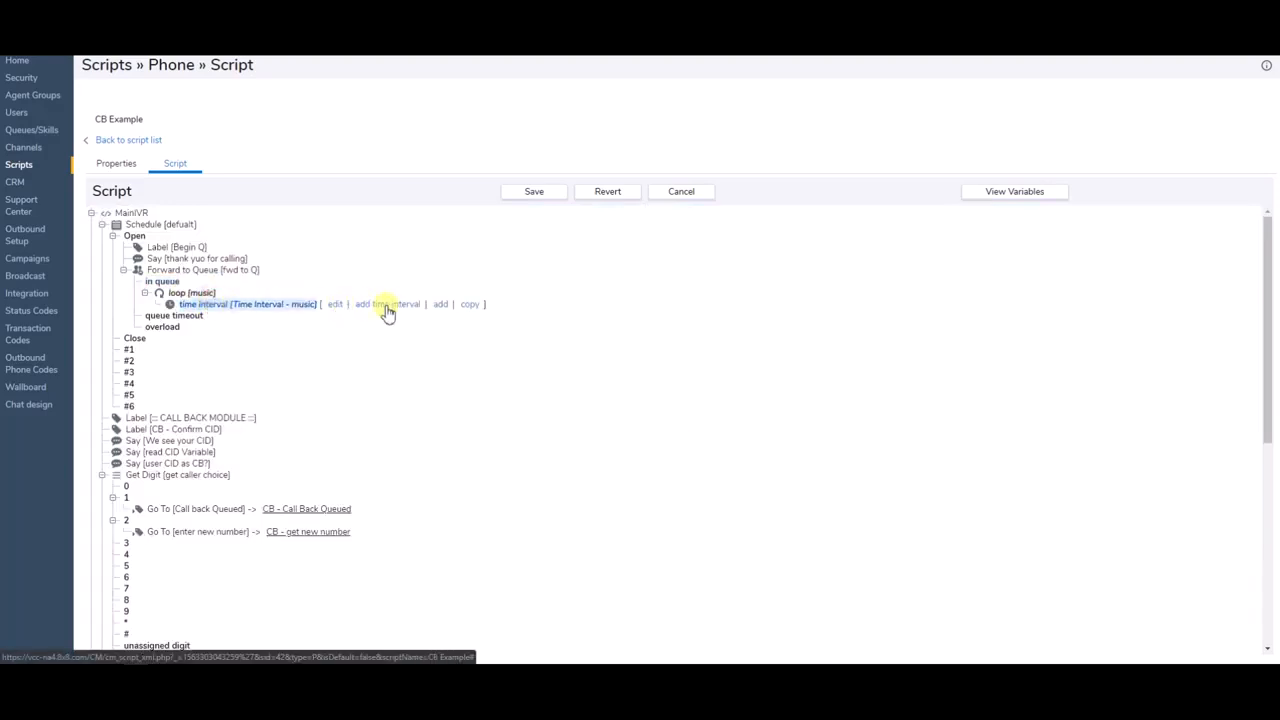
{"action": "left_click", "coordinate": [335, 304]}
{"action": "double_click", "coordinate": [680, 429]}
{"action": "type", "text": "1"}
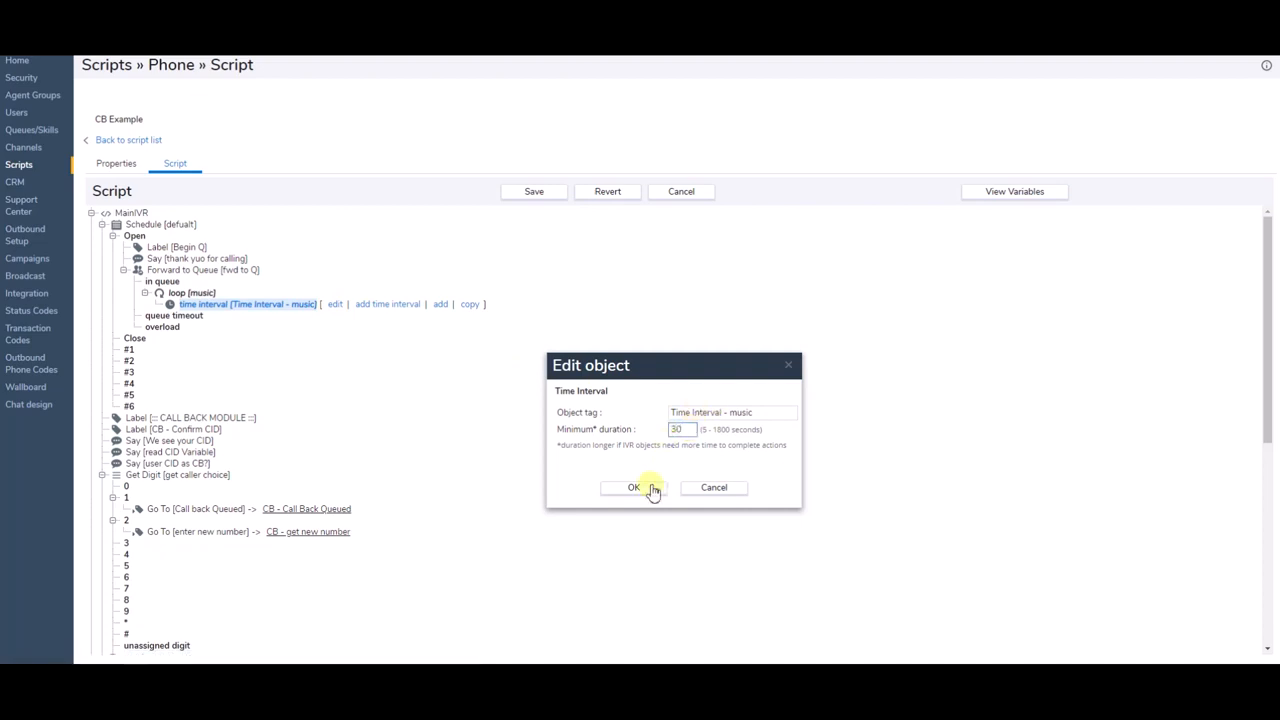
{"action": "left_click", "coordinate": [634, 488]}
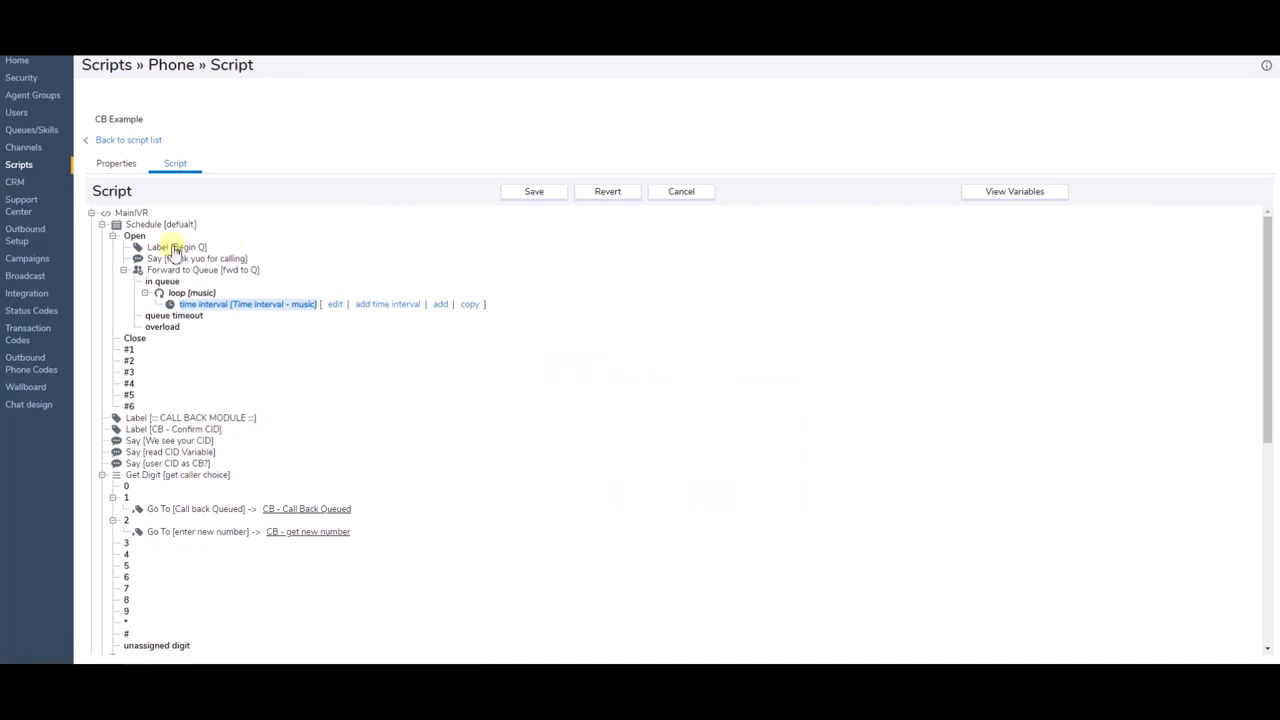
- Add a second loop after "music" tagged "comfort msg" with a loop repeat count of 999
{"action": "left_click", "coordinate": [198, 293]}
{"action": "left_click", "coordinate": [350, 293]}
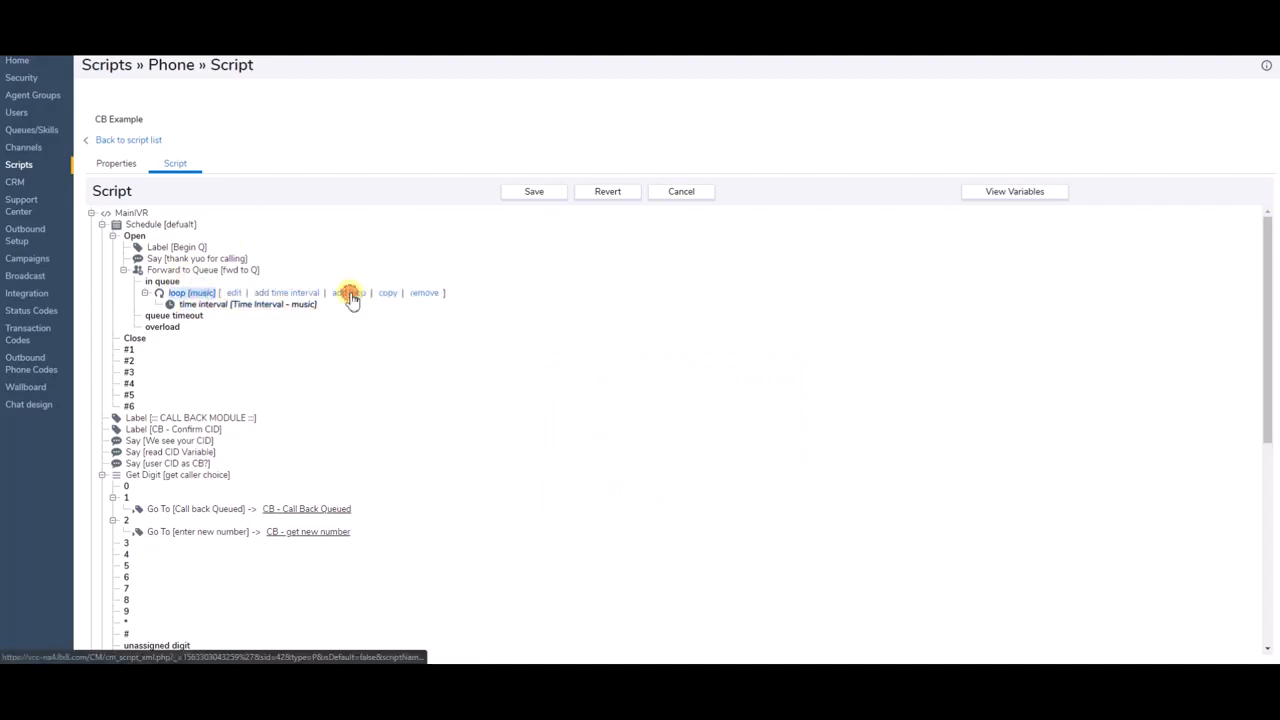
{"action": "left_click", "coordinate": [725, 427]}
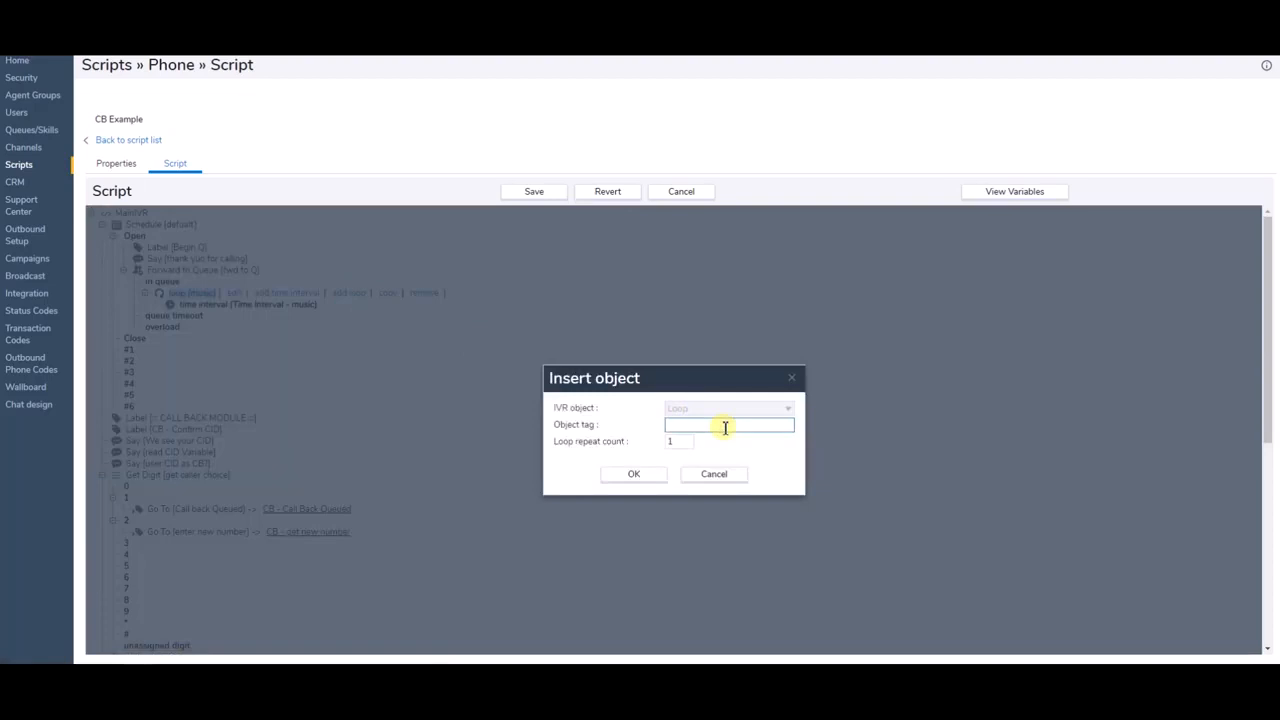
{"action": "left_click", "coordinate": [725, 427]}
{"action": "type", "text": "comfort msg"}
{"action": "left_click", "coordinate": [684, 443]}
{"action": "key", "text": "BackSpace"}
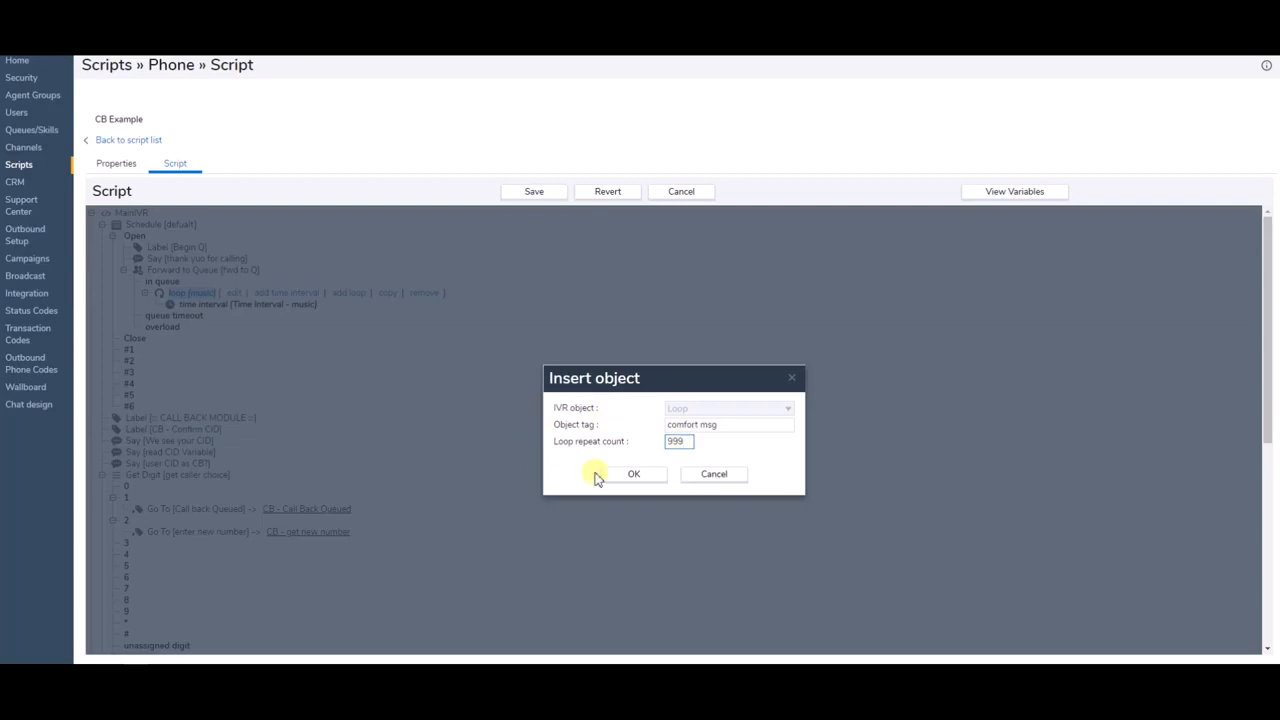
{"action": "left_click", "coordinate": [633, 474]}
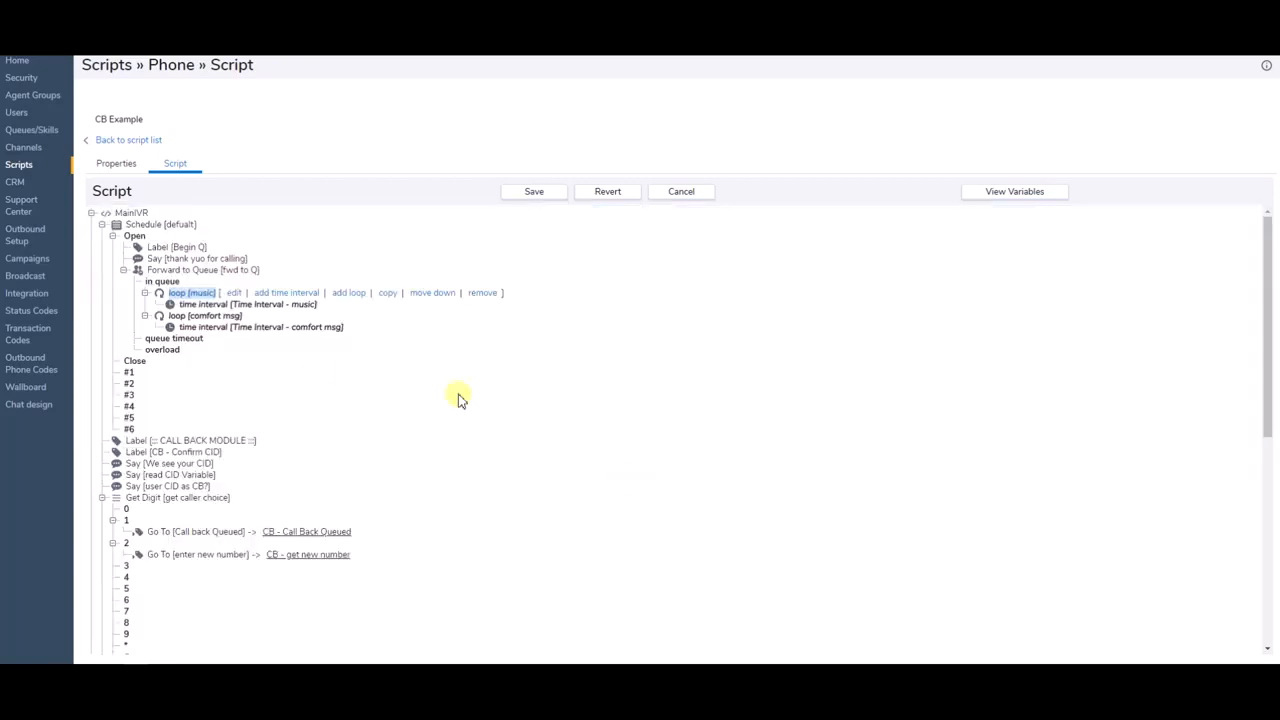
- Insert a Say object tagged "play comfort, give CB option" under the "comfort msg" loop's time interval
{"action": "left_click", "coordinate": [281, 330]}
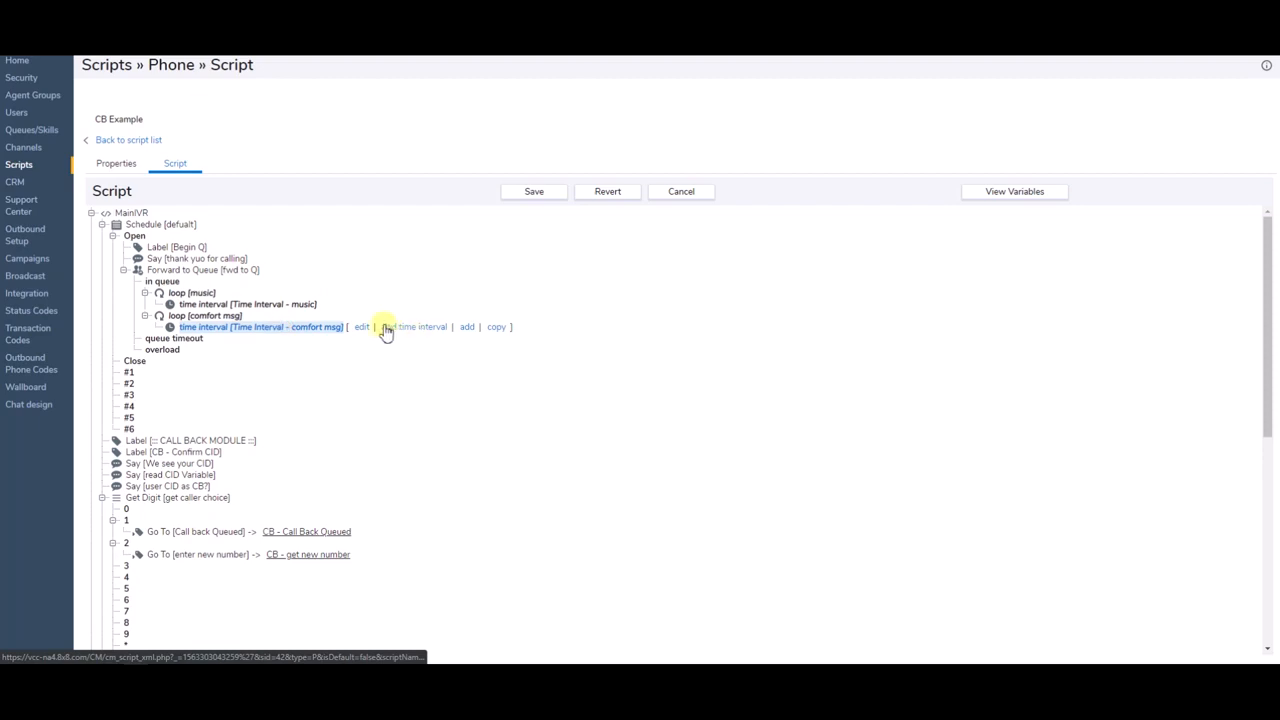
{"action": "left_click", "coordinate": [466, 327]}
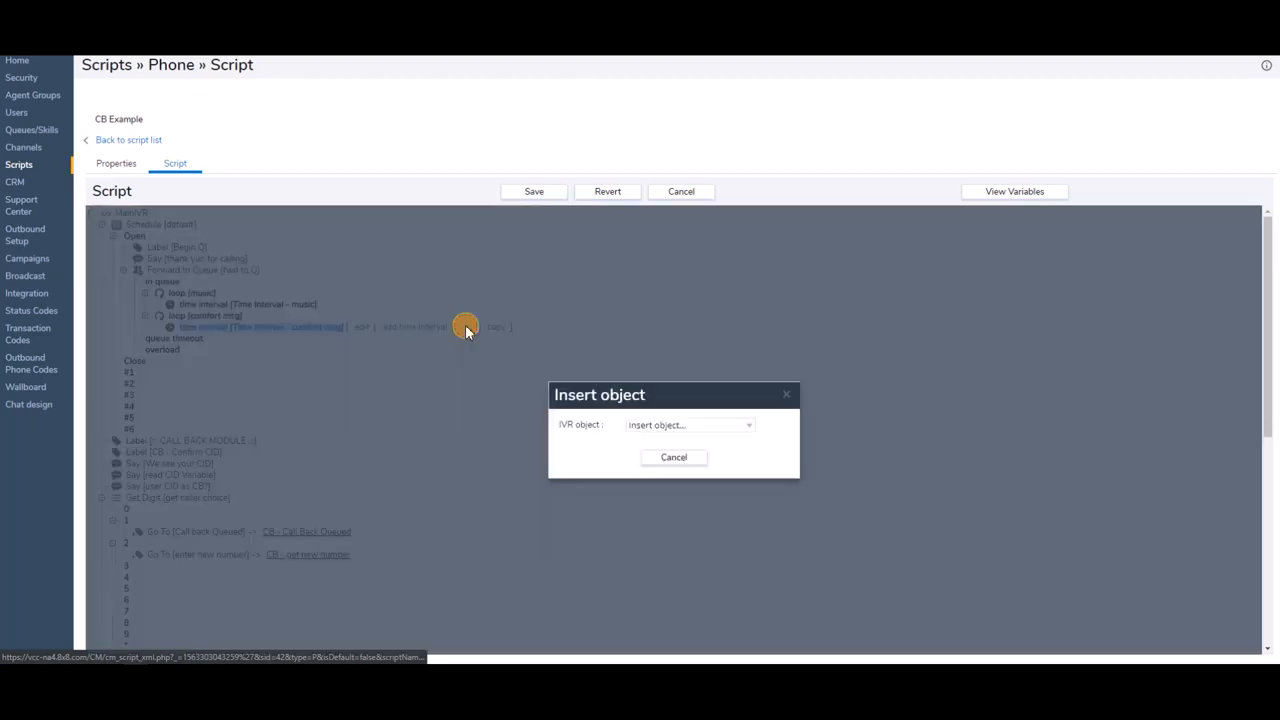
{"action": "left_click", "coordinate": [748, 429]}
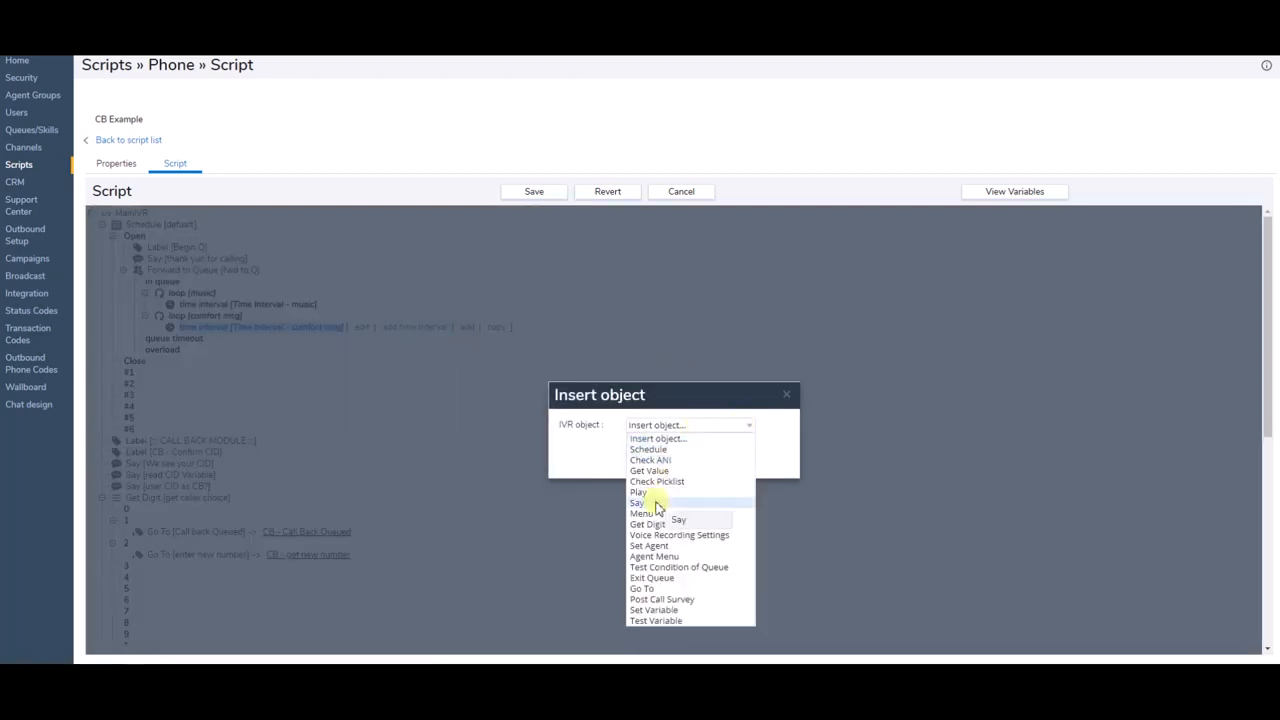
{"action": "left_click", "coordinate": [655, 503]}
{"action": "left_click", "coordinate": [700, 374]}
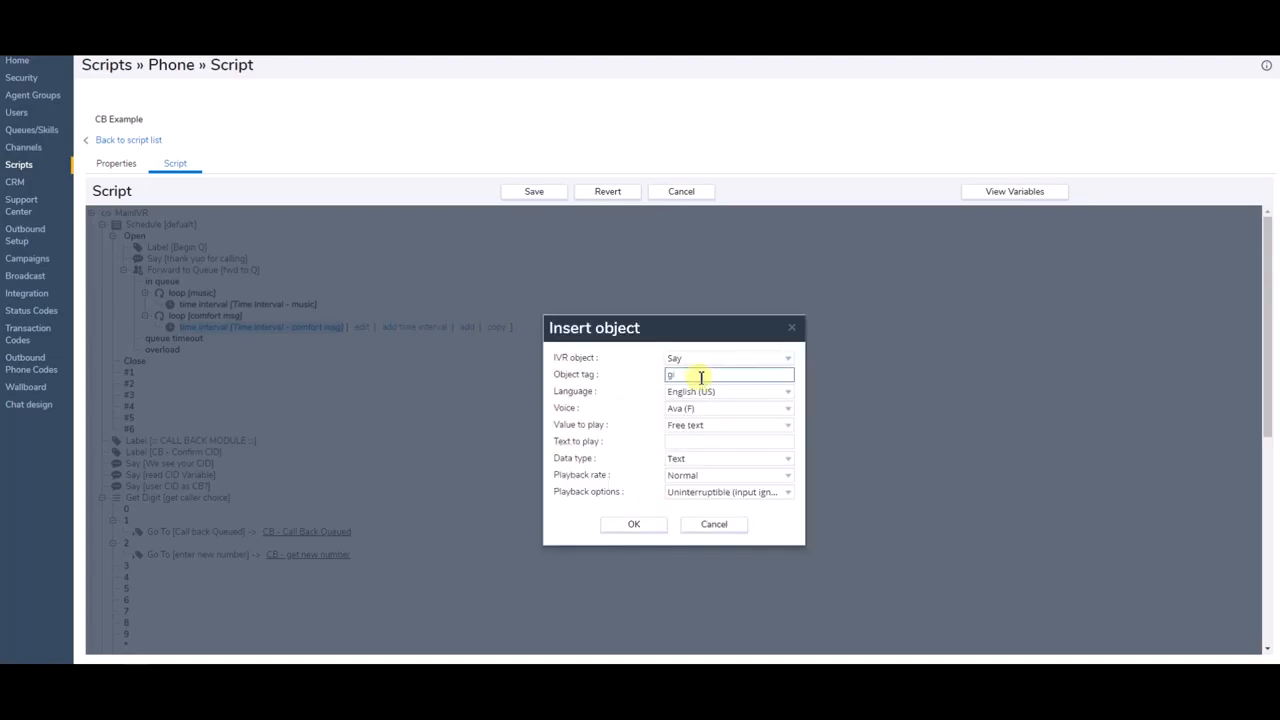
{"action": "type", "text": "play comfort  give CB option"}
- Write the Say text thanking callers for continuing to hold, offering a key press to leave a call back number, "otherwise you may continue to hold."
{"action": "left_click", "coordinate": [710, 441]}
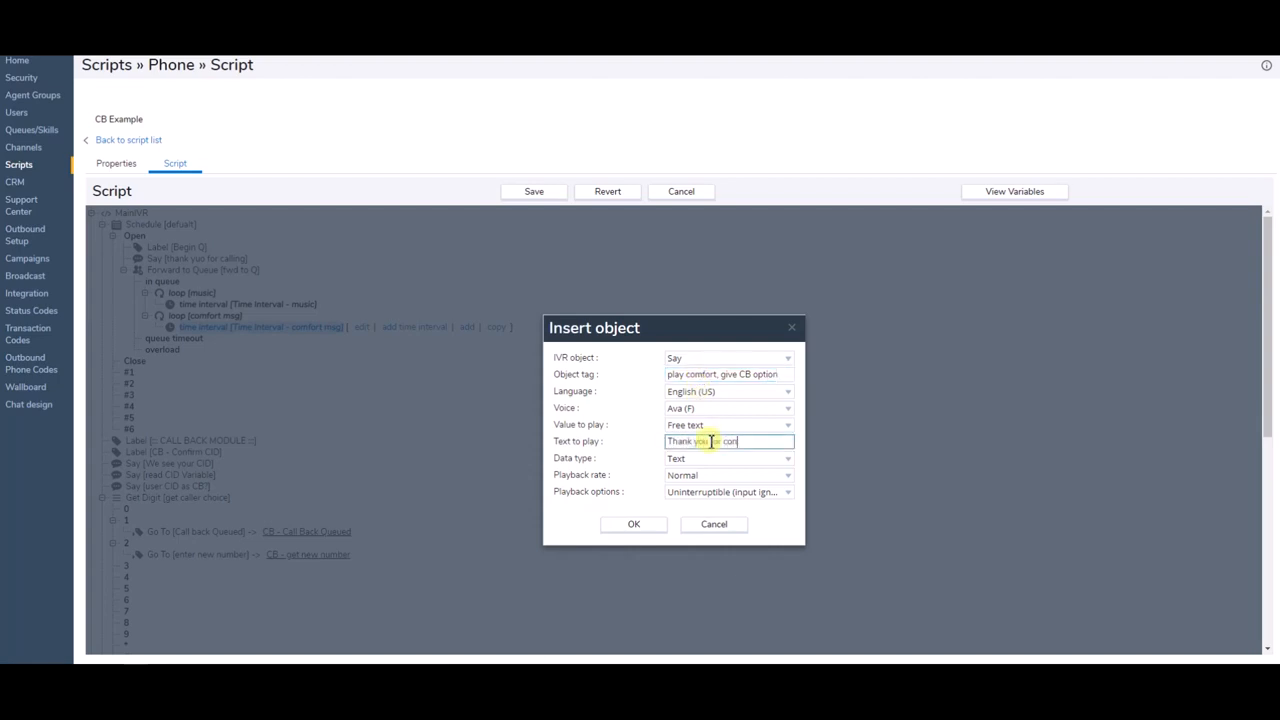
{"action": "type", "text": "Thank you for continuing to h"}
{"action": "type", "text": "old. H"}
{"action": "type", "text": "f you would like to leave a"}
{"action": "type", "text": "call back number press"}
{"action": "type", "text": "ay continue to"}
{"action": "type", "text": " hold"}
{"action": "type", "text": "."}
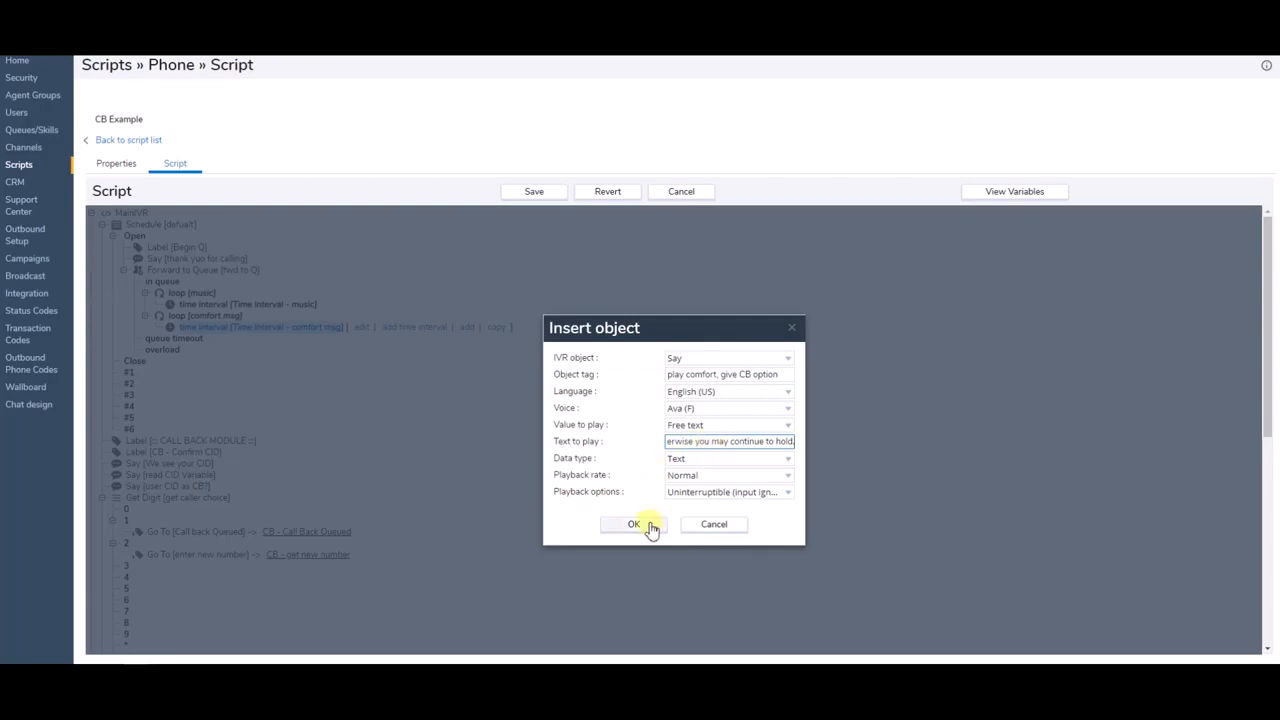
- Set the comfort message's playback to interruptible with input capture and insert the Say object
{"action": "left_click", "coordinate": [789, 491]}
{"action": "left_click", "coordinate": [758, 517]}
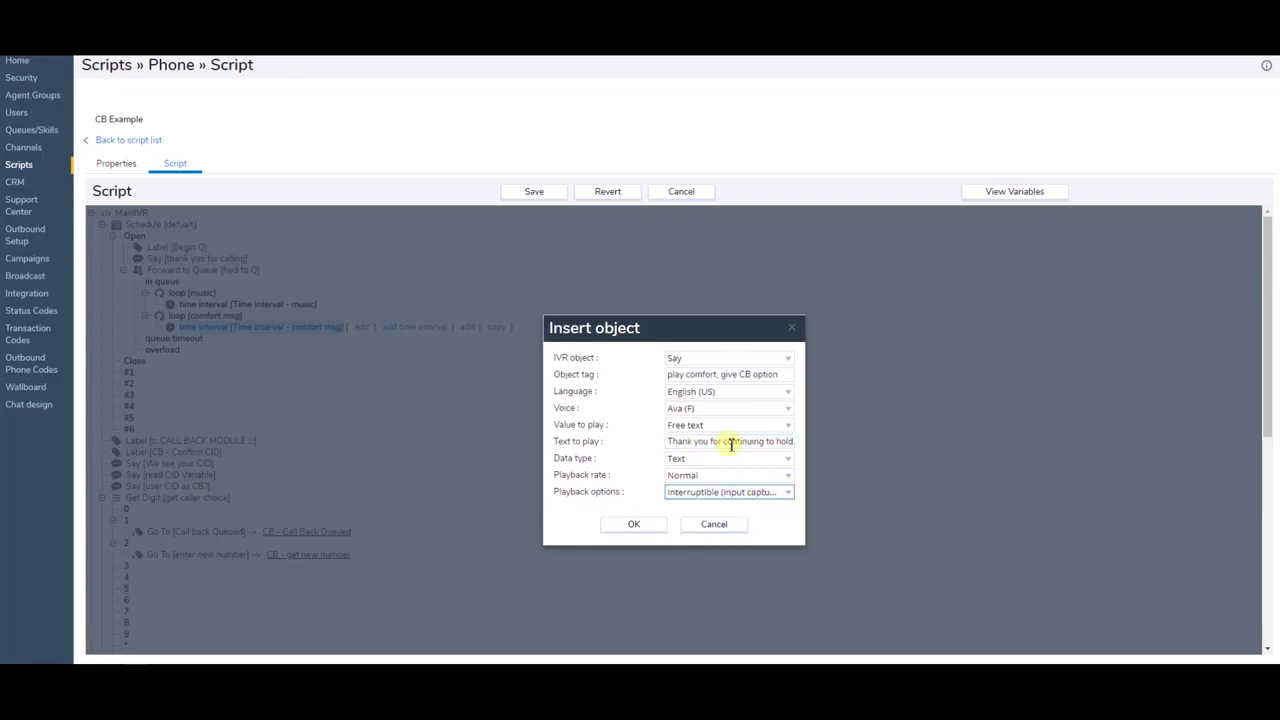
{"action": "left_click", "coordinate": [636, 525]}
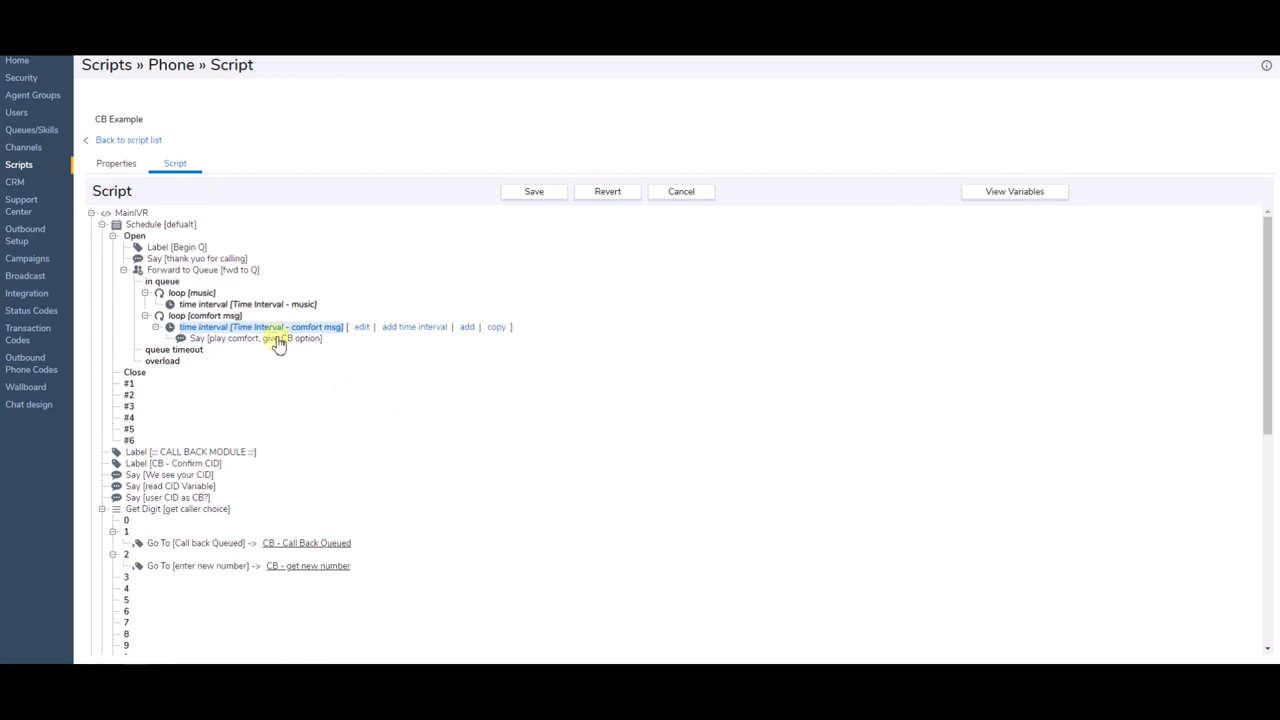
- Add a Get Digit object tagged "get caller choice" after the "play comfort, give CB option" Say object
{"action": "left_click", "coordinate": [279, 341]}
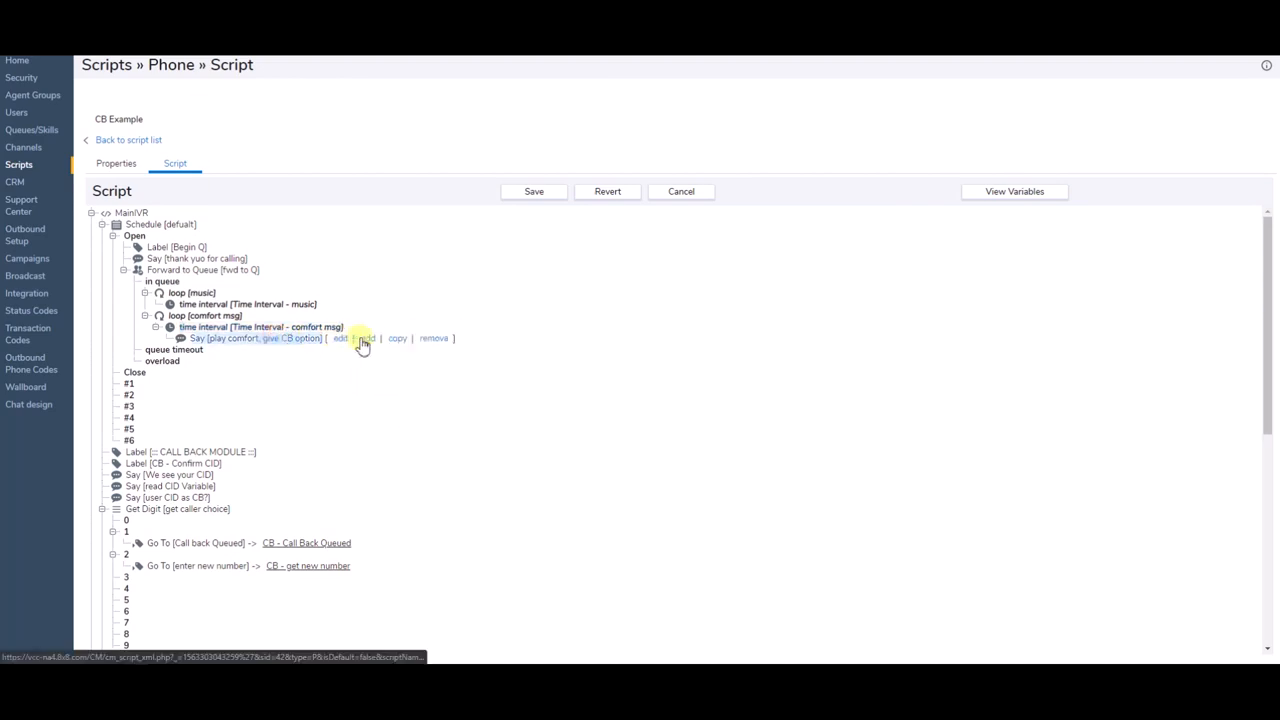
{"action": "left_click", "coordinate": [362, 339]}
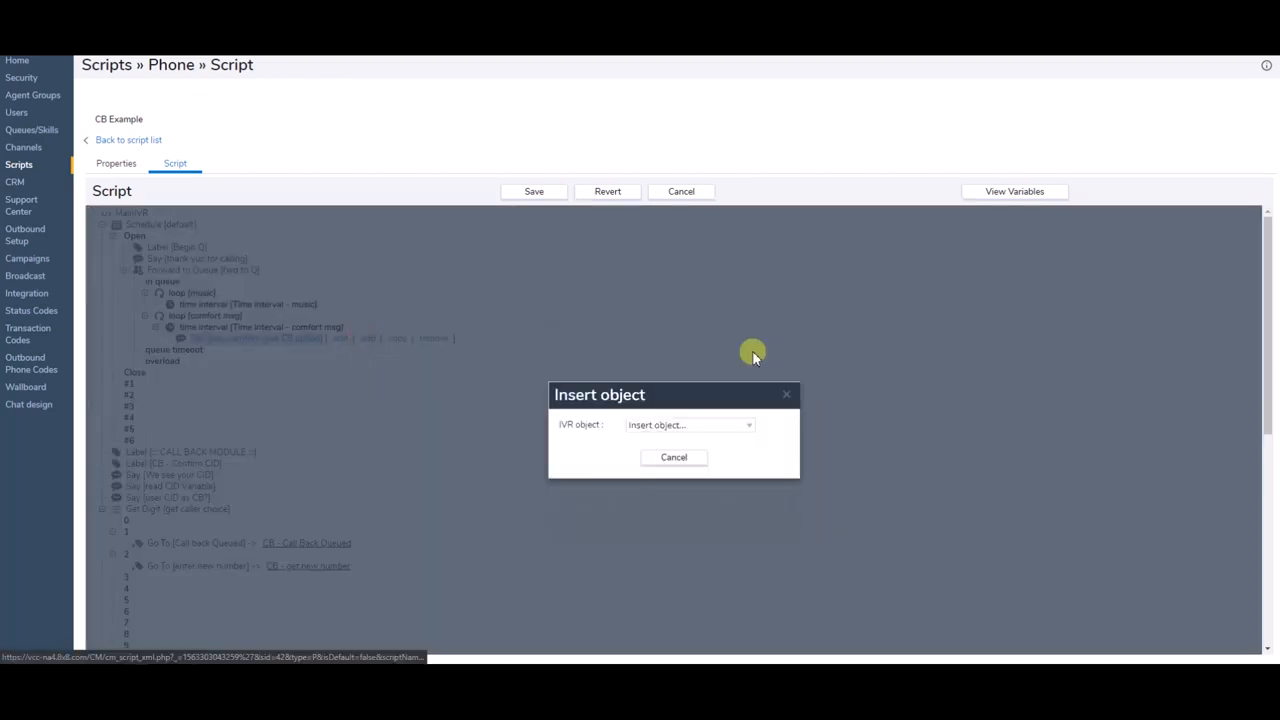
{"action": "left_click", "coordinate": [752, 430]}
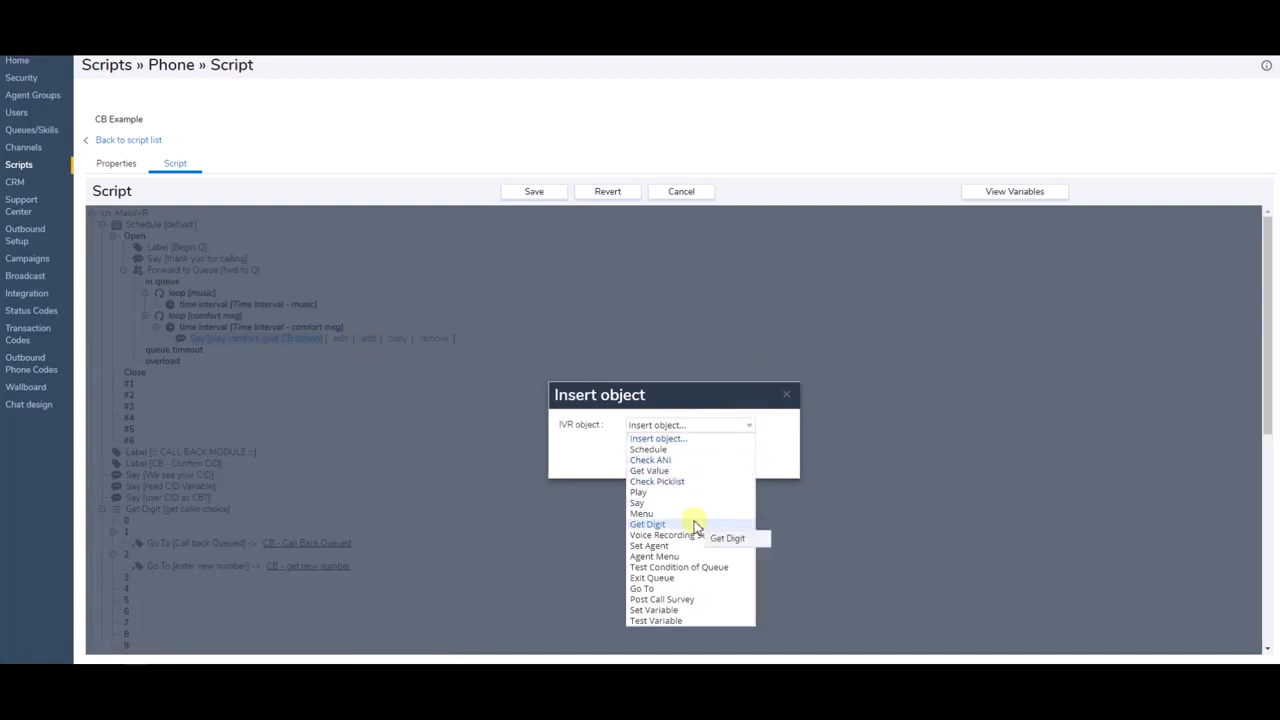
{"action": "left_click", "coordinate": [695, 527]}
{"action": "left_click", "coordinate": [722, 418]}
{"action": "type", "text": "get caller choice"}
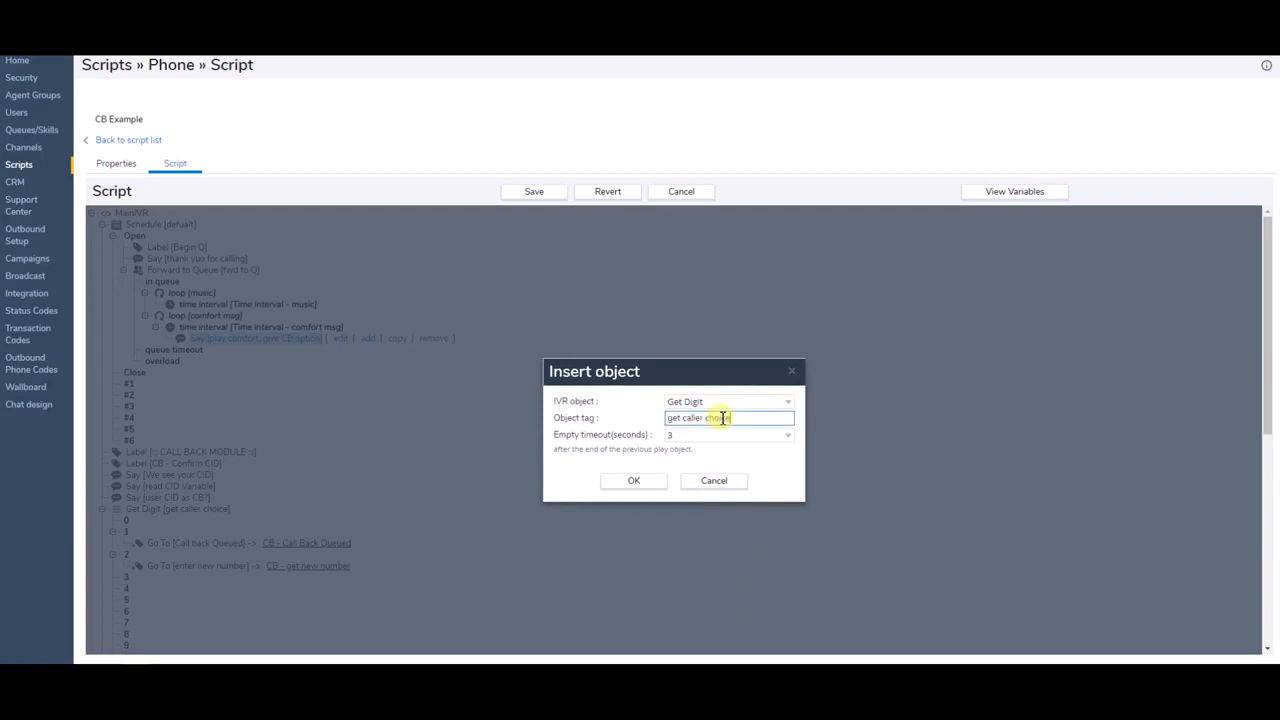
{"action": "left_click", "coordinate": [634, 480]}
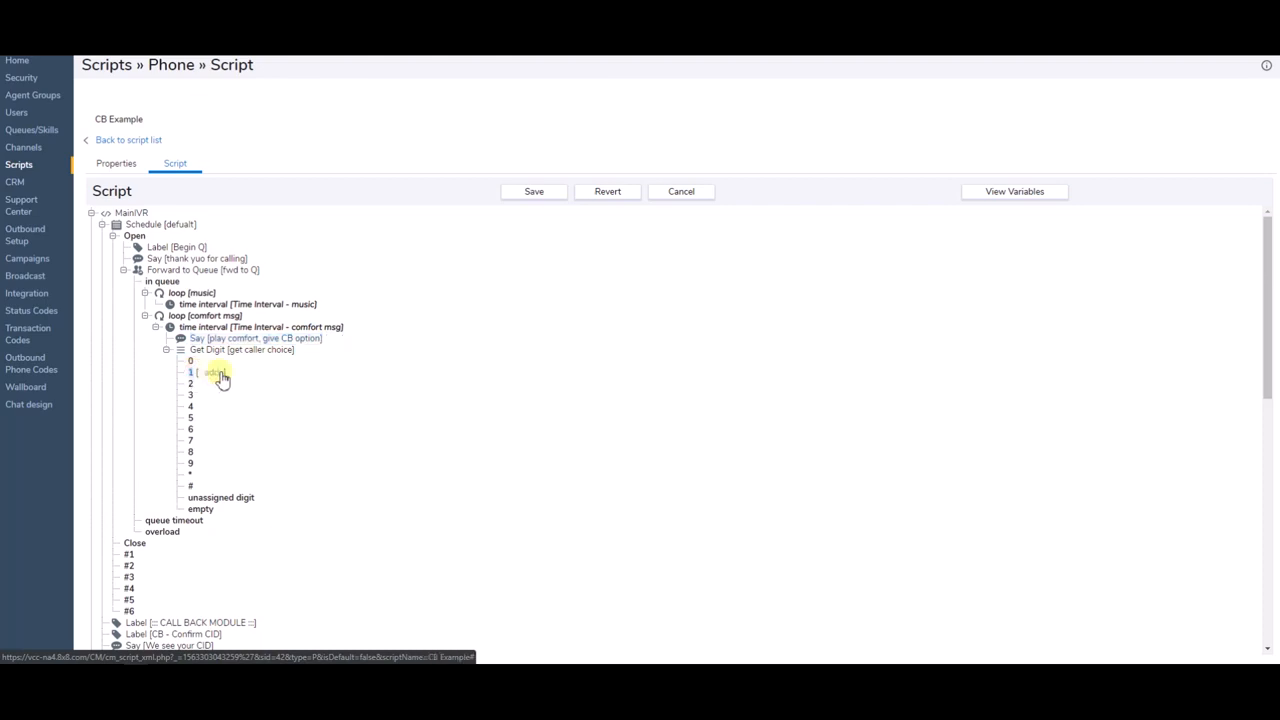
- Add a Go To tagged "send to CB Module" under digit 1 of the in-queue Get Digit, with destination "::: CALL BACK MODULE :::"
{"action": "left_click", "coordinate": [215, 374]}
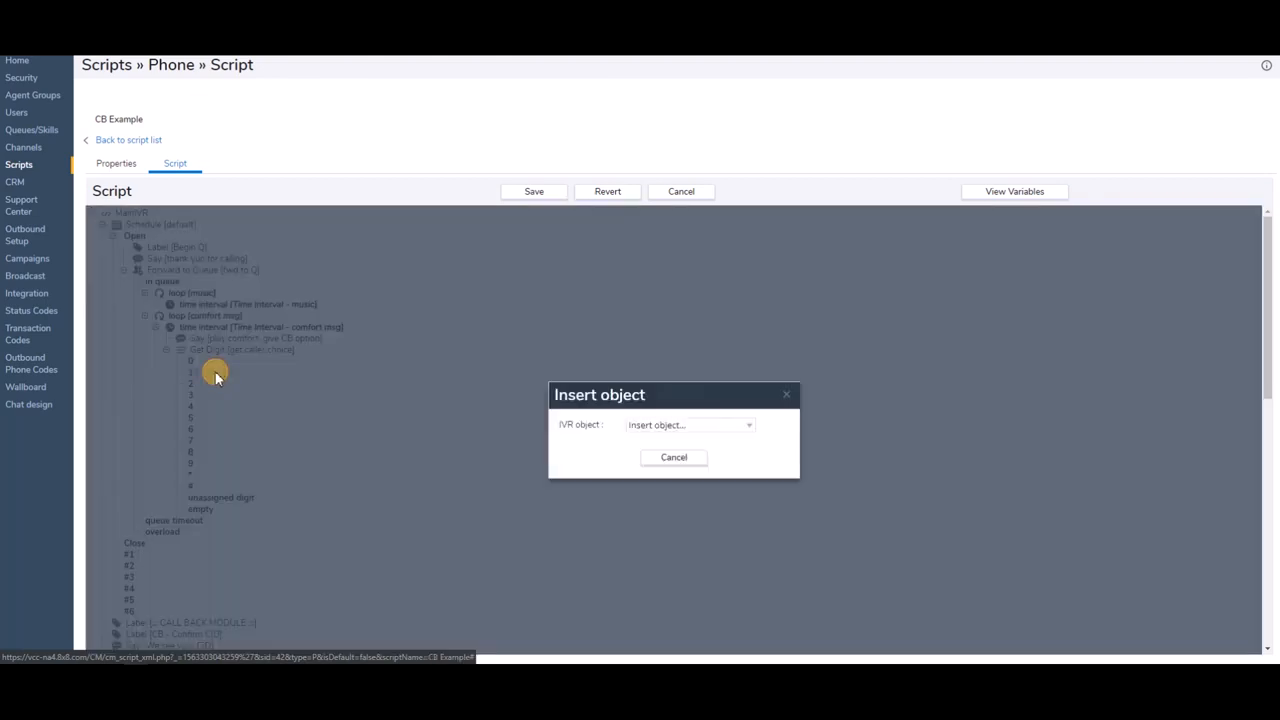
{"action": "left_click", "coordinate": [746, 428]}
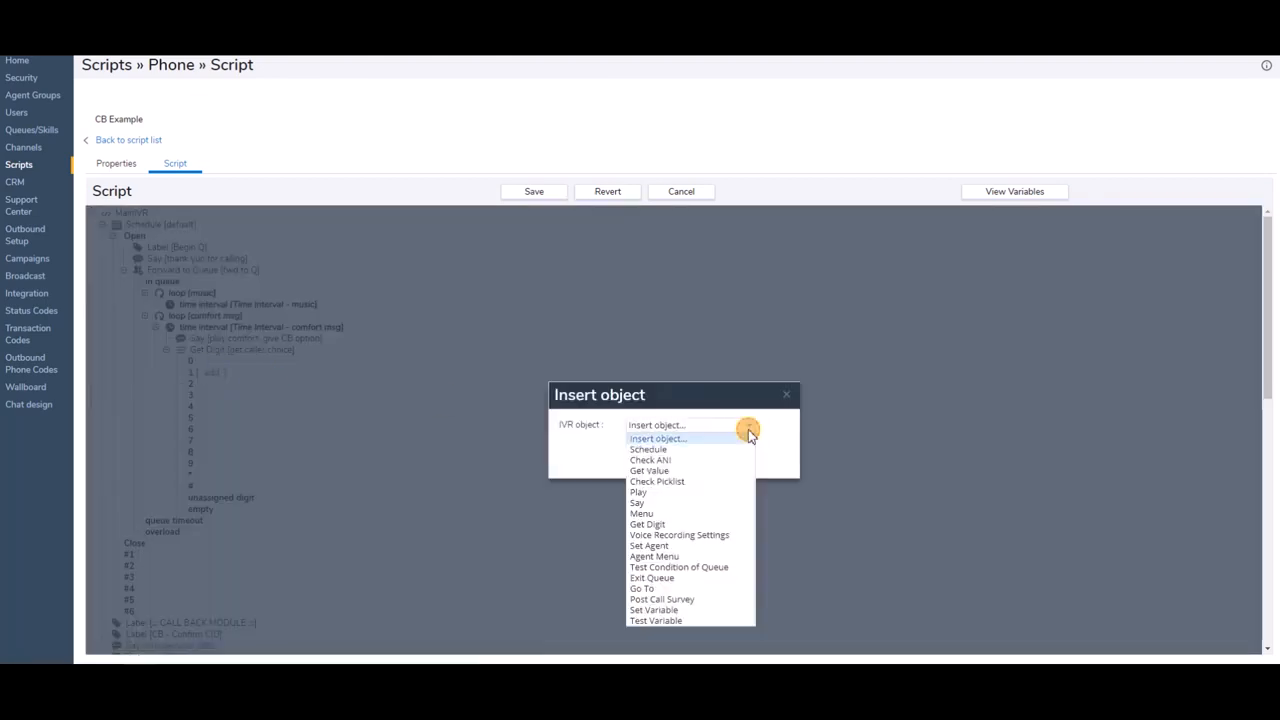
{"action": "left_click", "coordinate": [668, 588]}
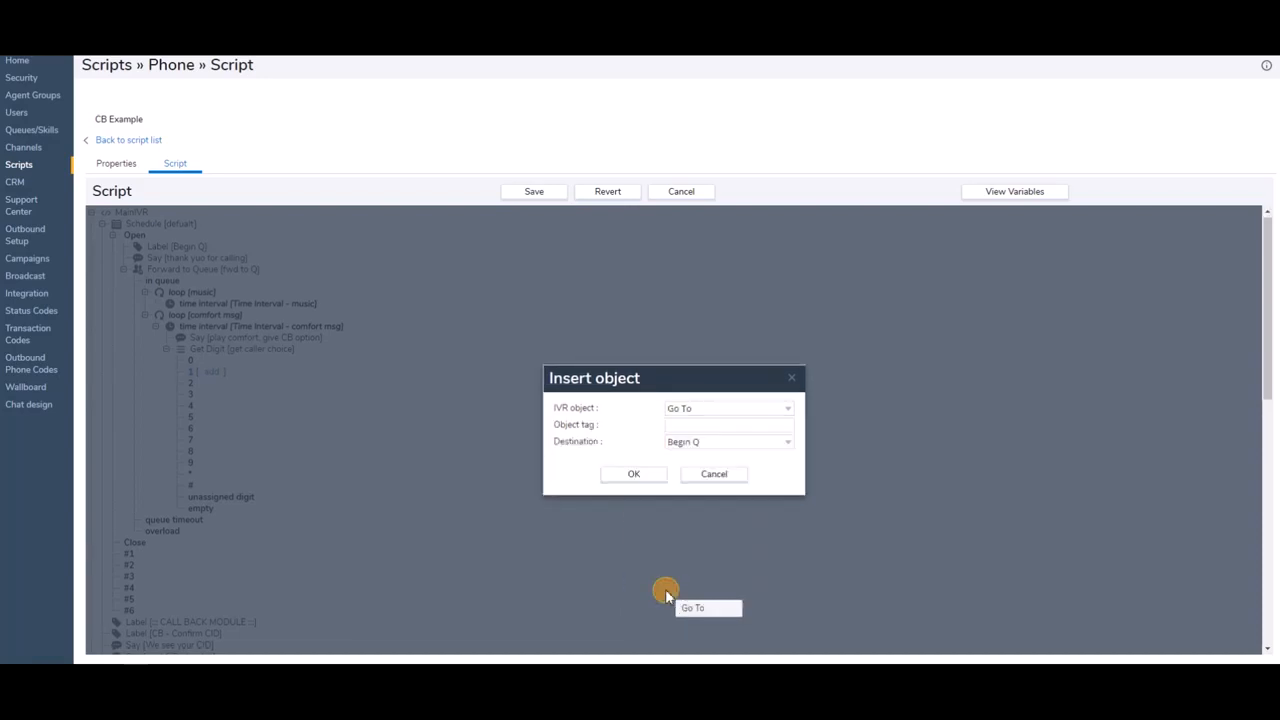
{"action": "left_click", "coordinate": [777, 423]}
{"action": "type", "text": "send to CB Module"}
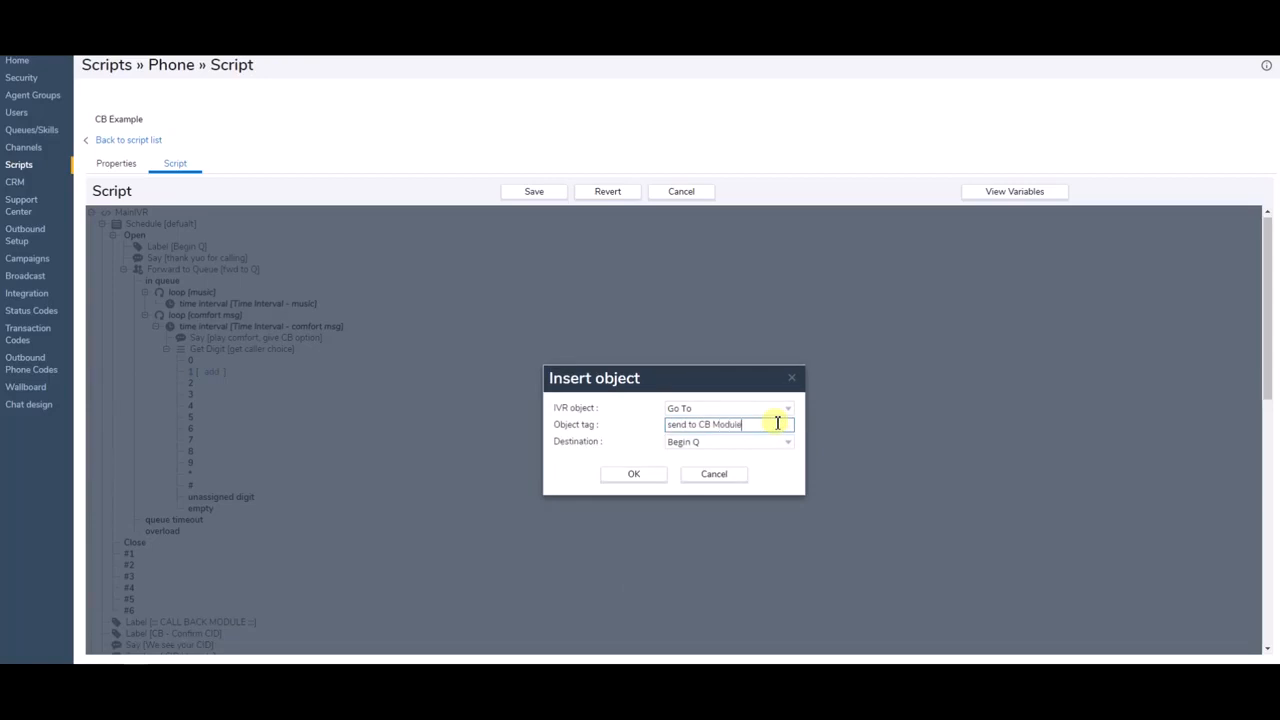
{"action": "left_click", "coordinate": [786, 442]}
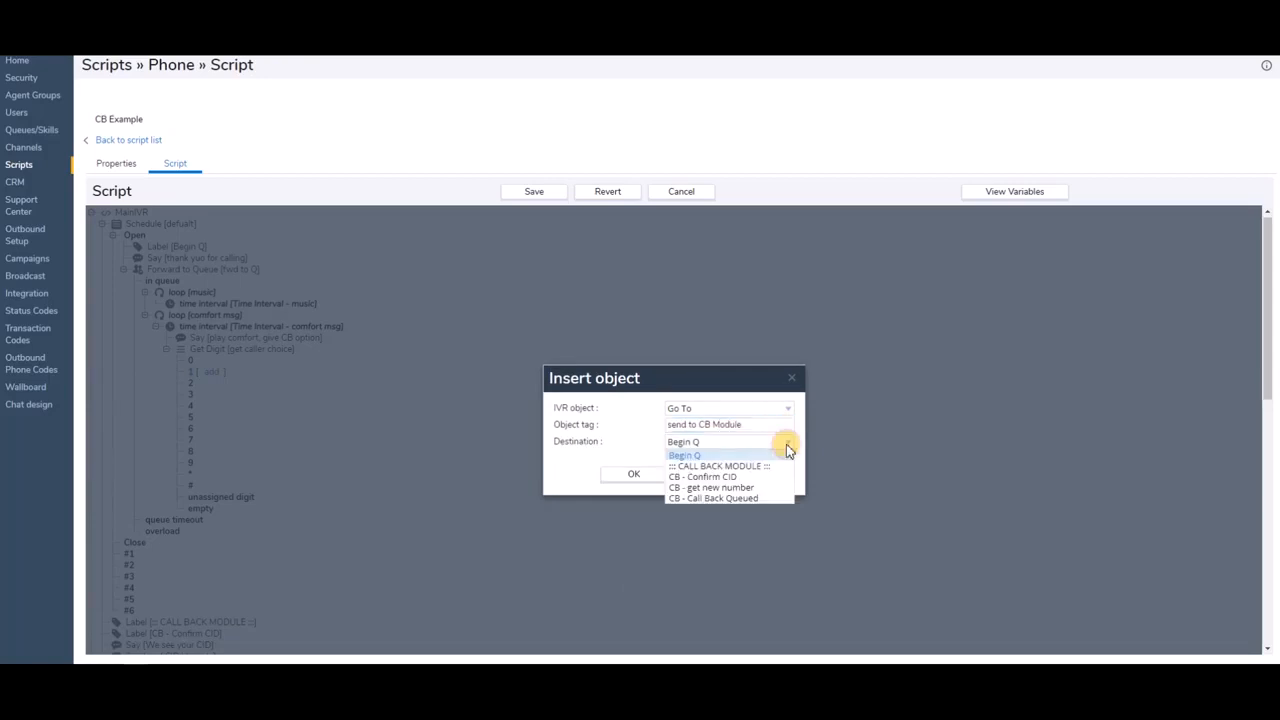
{"action": "left_click", "coordinate": [740, 466]}
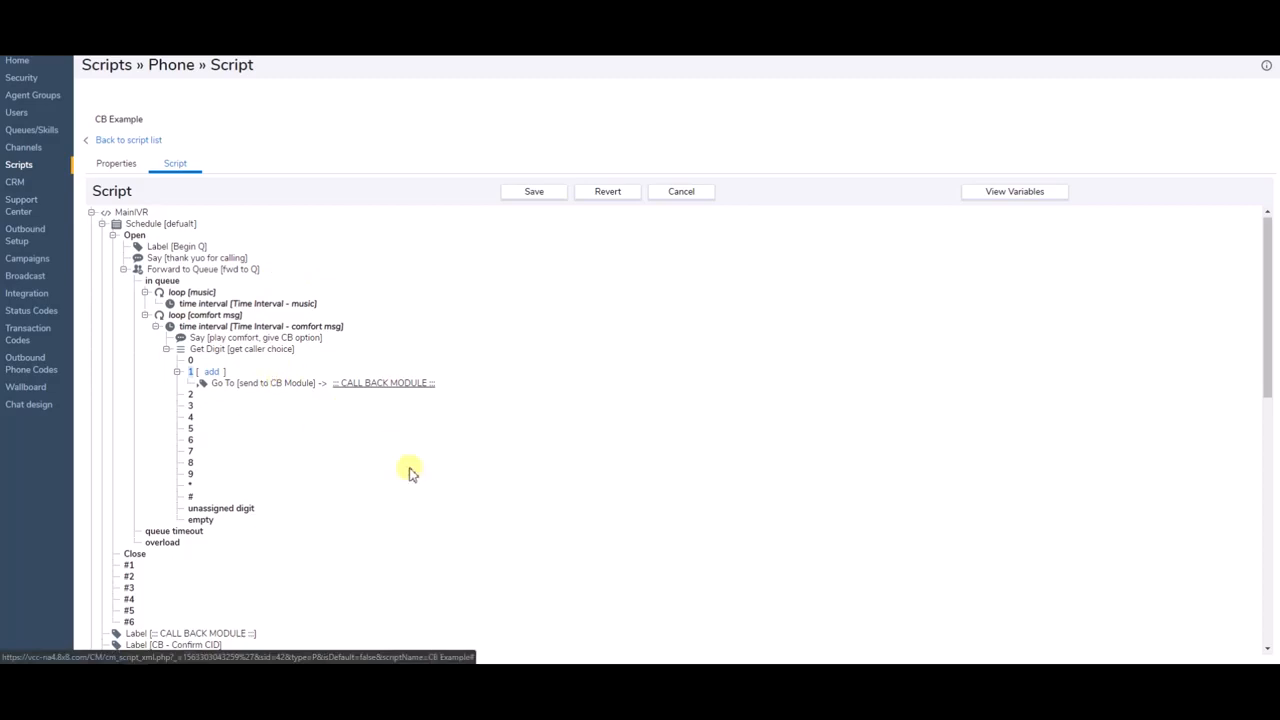
- Review the script flow from the in-queue loops and overload branch through the callback module to the "Callback [CB Q]" section and back
{"action": "scroll", "coordinate": [417, 483], "scroll_direction": "down", "scroll_amount": 2}
{"action": "scroll", "coordinate": [416, 484], "scroll_direction": "down", "scroll_amount": 1}
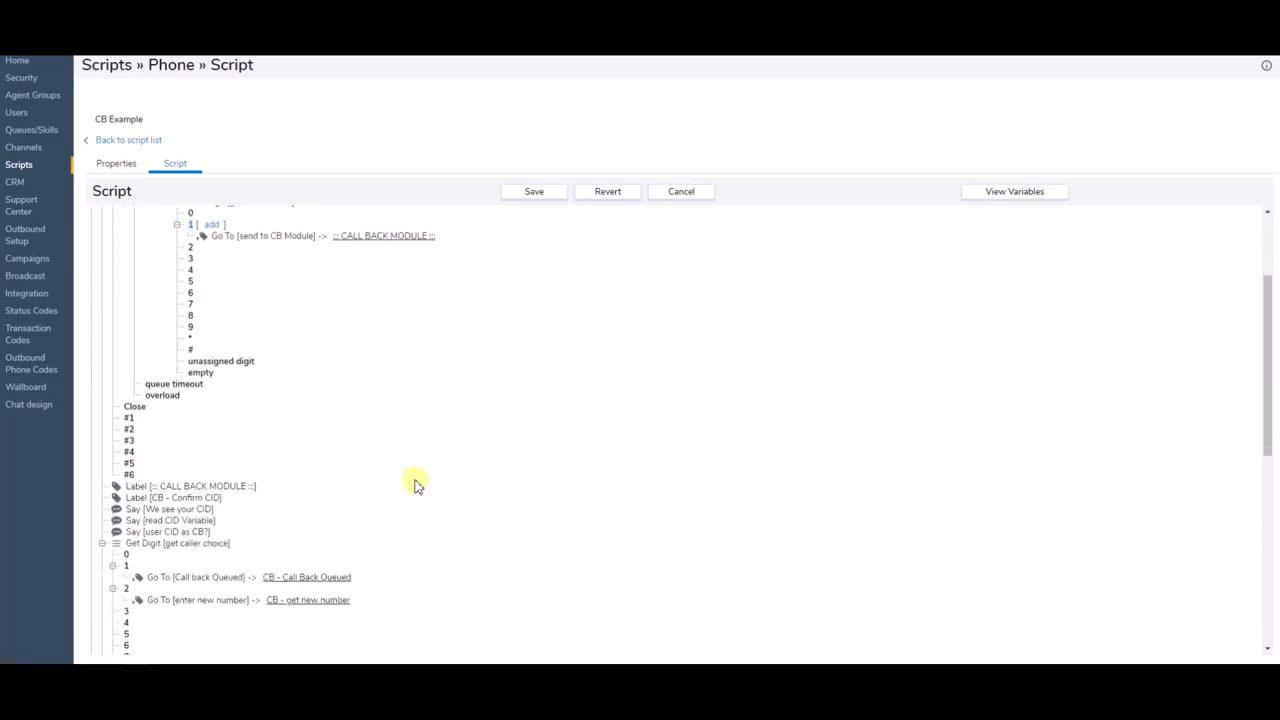
{"action": "scroll", "coordinate": [425, 436], "scroll_direction": "down", "scroll_amount": 3}
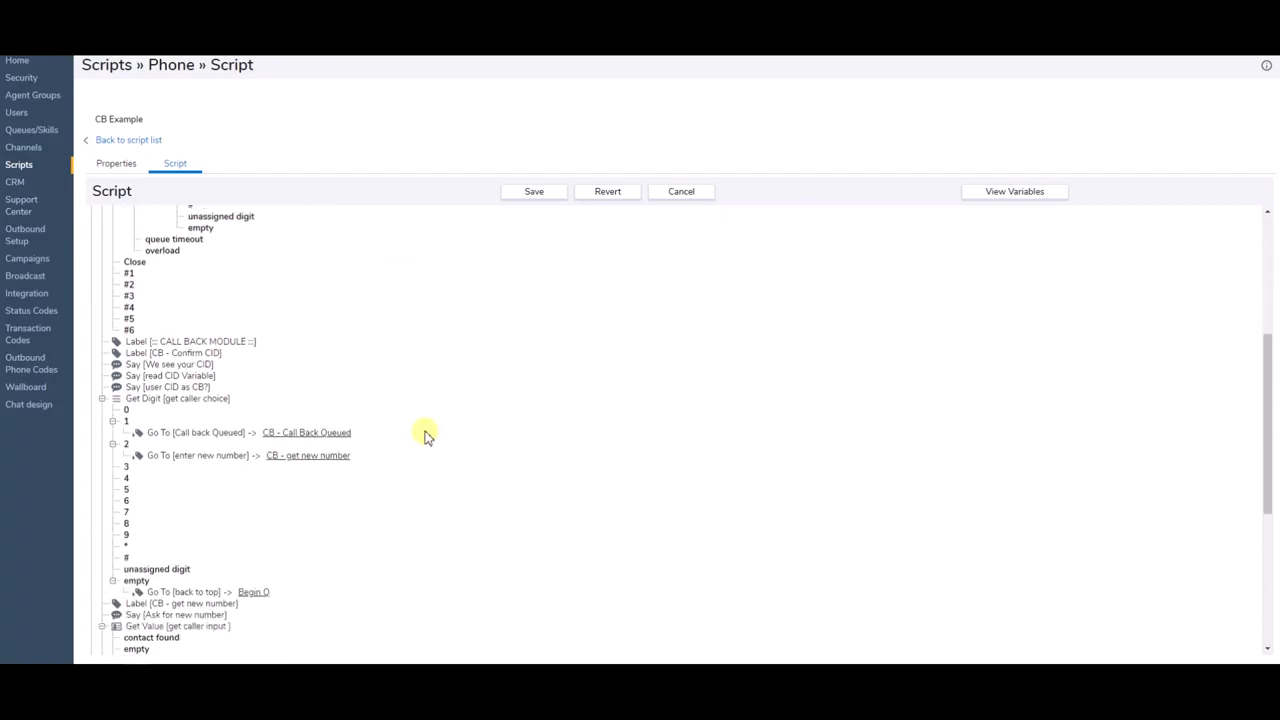
{"action": "scroll", "coordinate": [342, 561], "scroll_direction": "down", "scroll_amount": 2}
{"action": "scroll", "coordinate": [342, 561], "scroll_direction": "up", "scroll_amount": 8}
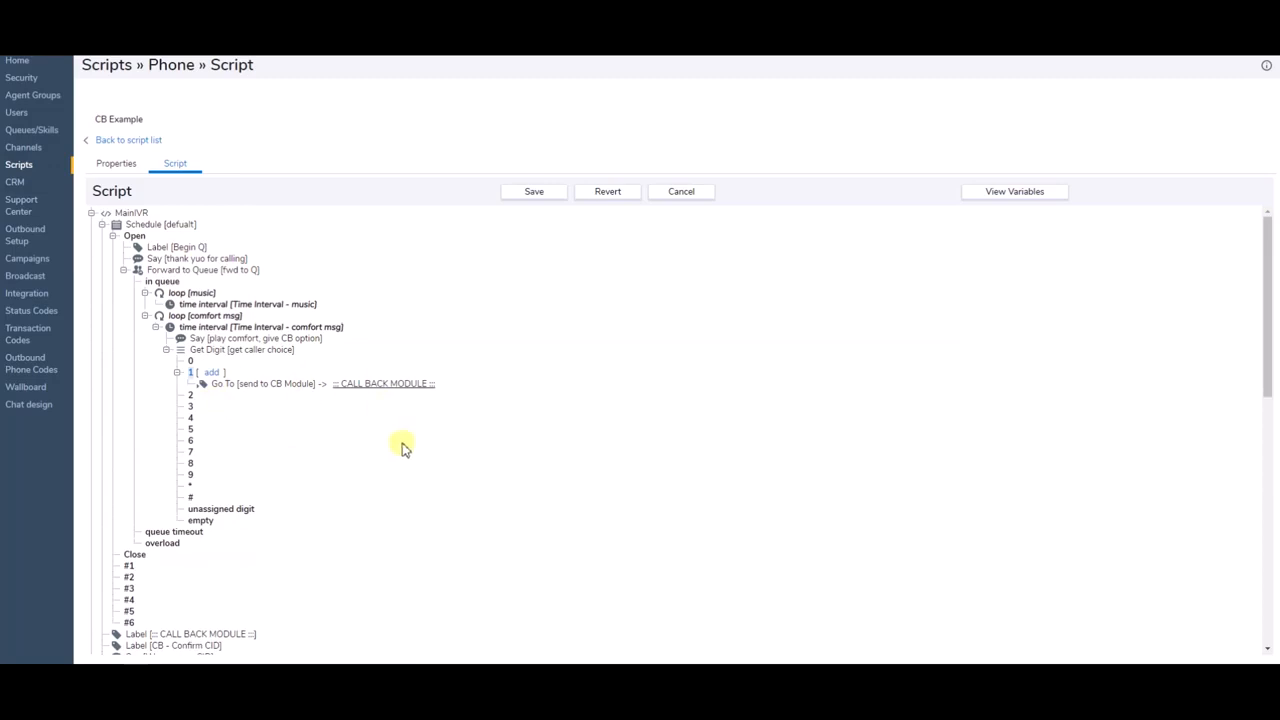
{"action": "scroll", "coordinate": [403, 447], "scroll_direction": "down", "scroll_amount": 3}
{"action": "scroll", "coordinate": [403, 447], "scroll_direction": "up", "scroll_amount": 2}
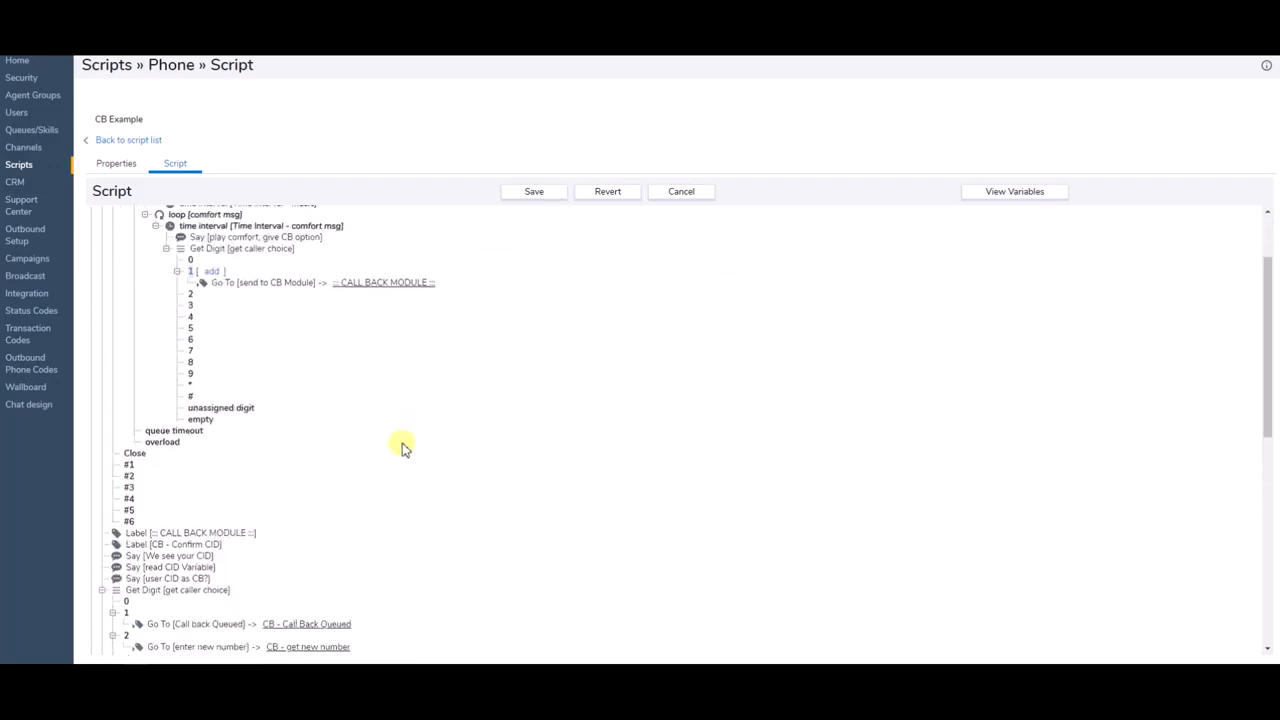
{"action": "mouse_move", "coordinate": [198, 441]}
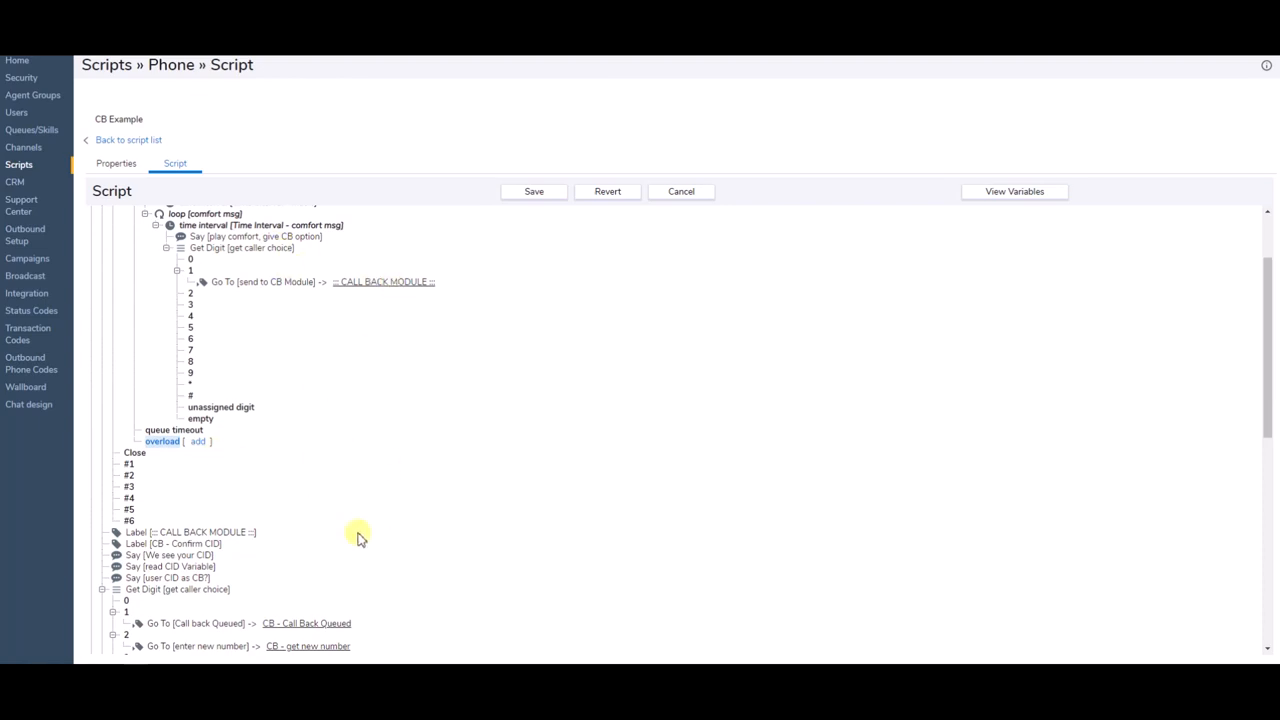
{"action": "scroll", "coordinate": [357, 534], "scroll_direction": "down", "scroll_amount": 5}
{"action": "scroll", "coordinate": [340, 534], "scroll_direction": "down", "scroll_amount": 4}
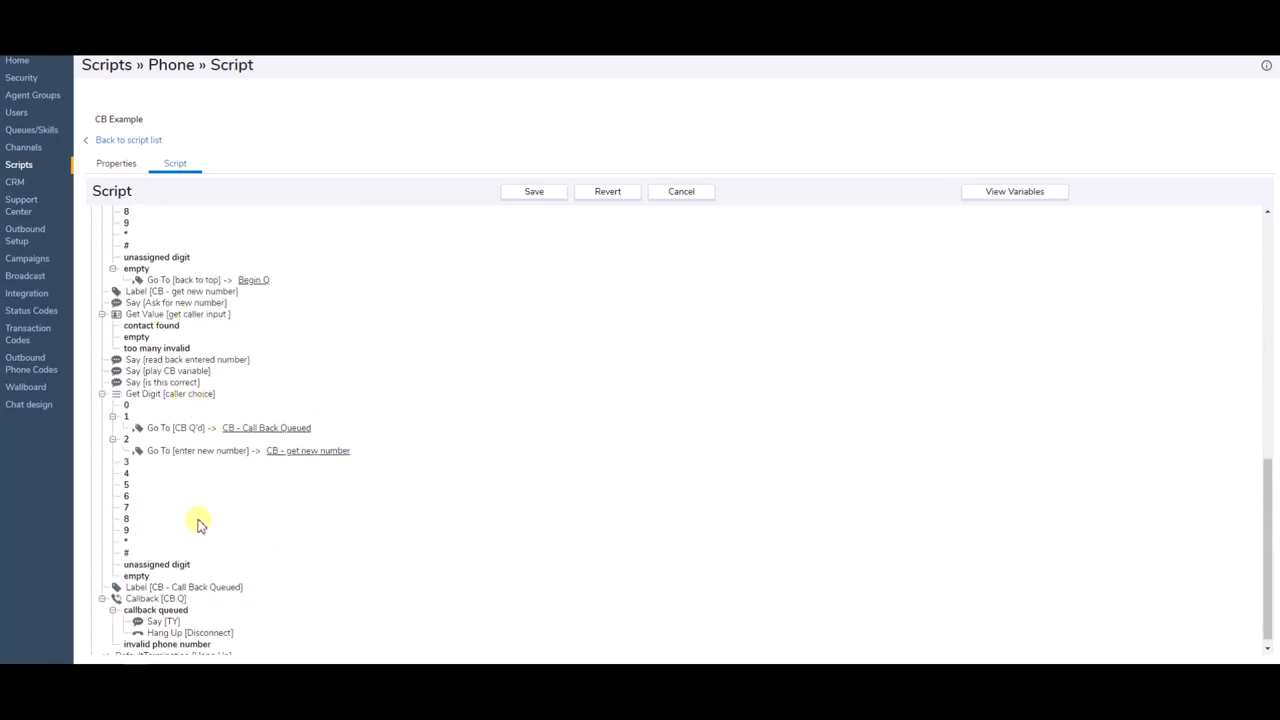
{"action": "scroll", "coordinate": [198, 527], "scroll_direction": "down", "scroll_amount": 1}
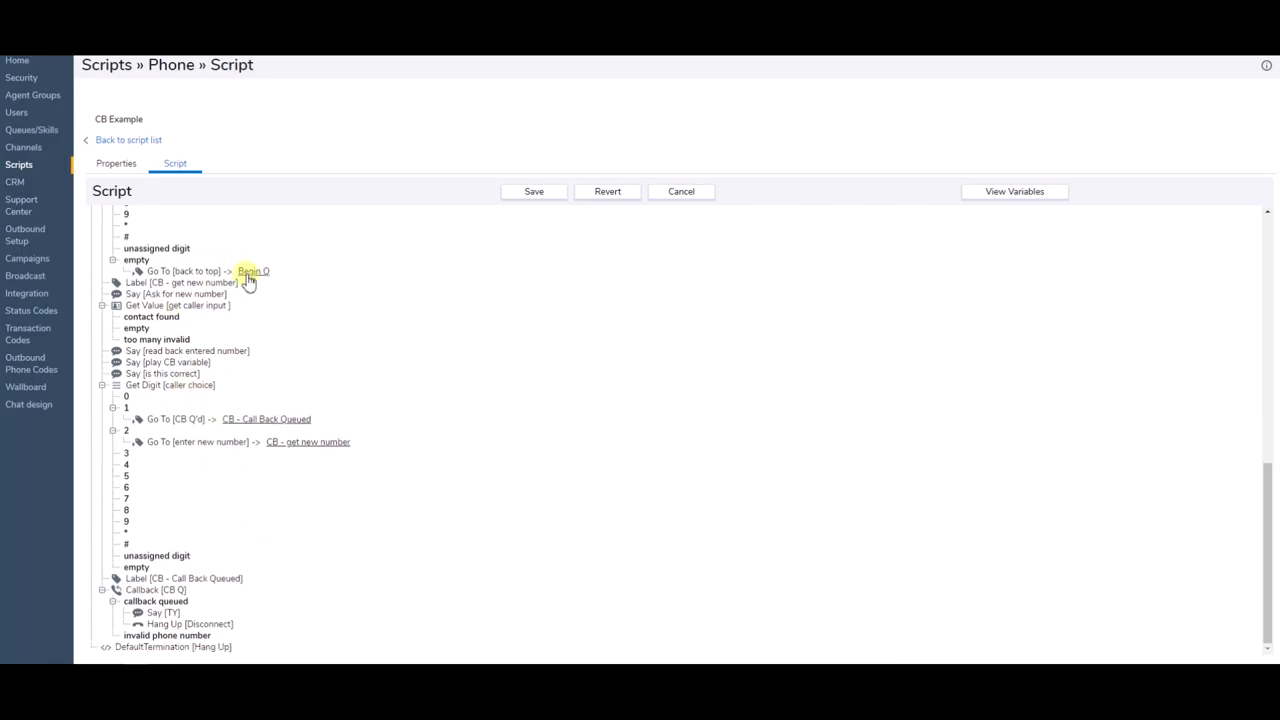
{"action": "scroll", "coordinate": [290, 310], "scroll_direction": "up", "scroll_amount": 4}
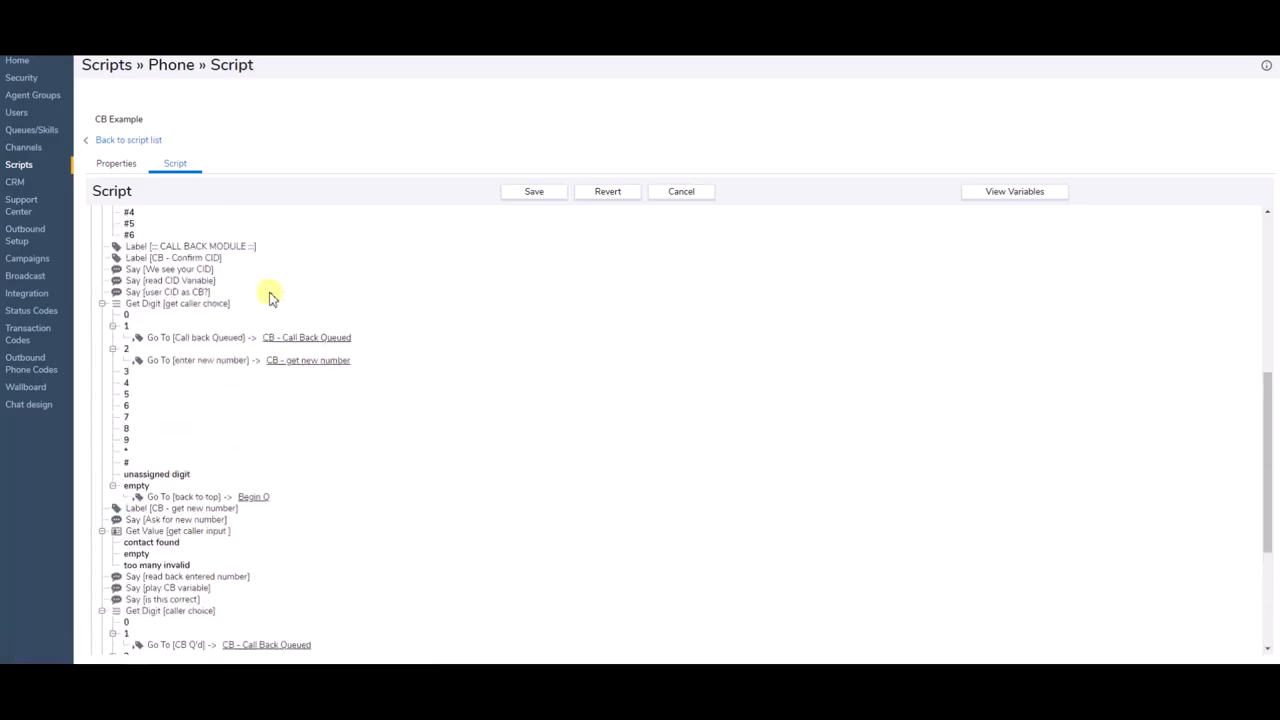
{"action": "scroll", "coordinate": [354, 306], "scroll_direction": "up", "scroll_amount": 6}
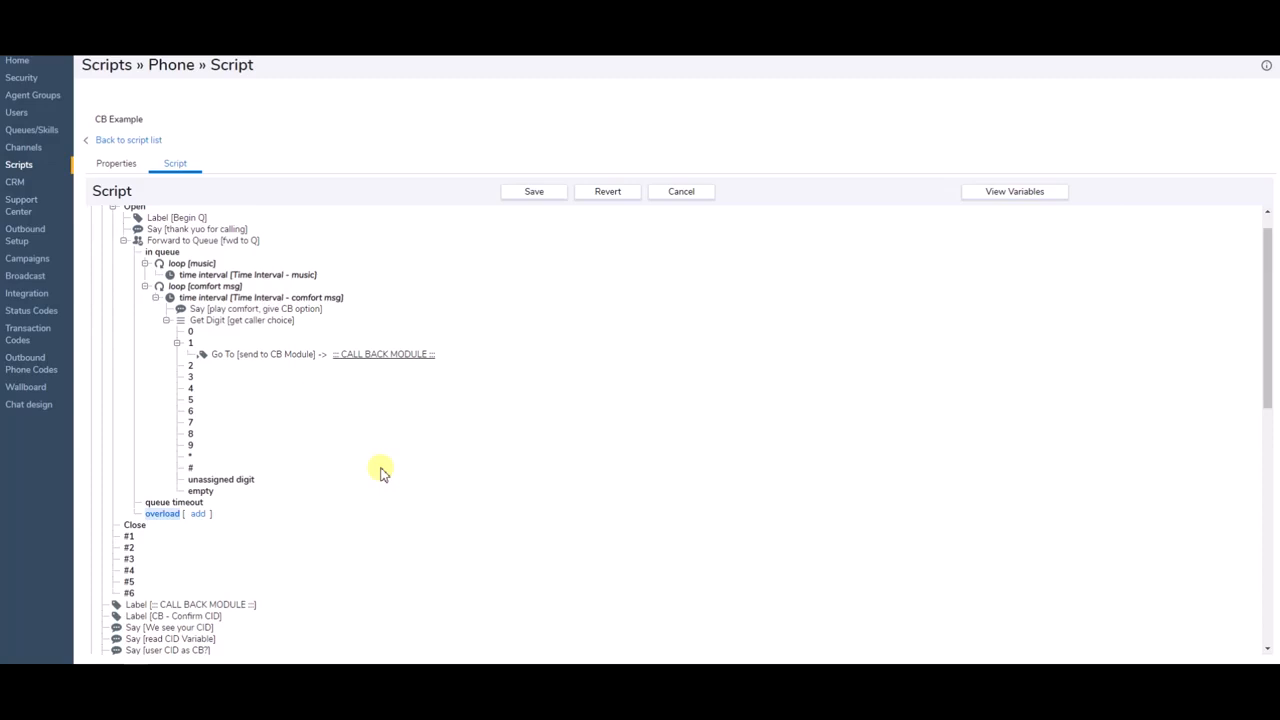
{"action": "scroll", "coordinate": [366, 457], "scroll_direction": "down", "scroll_amount": 4}
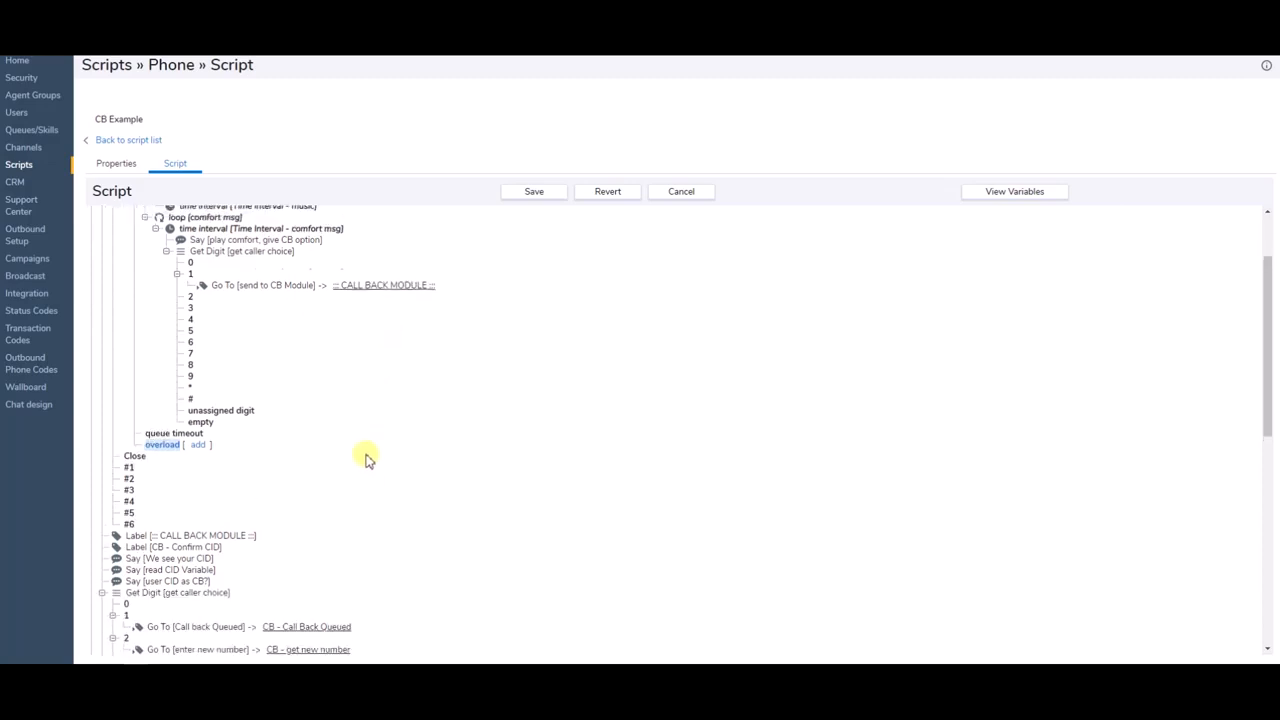
{"action": "scroll", "coordinate": [367, 460], "scroll_direction": "up", "scroll_amount": 5}
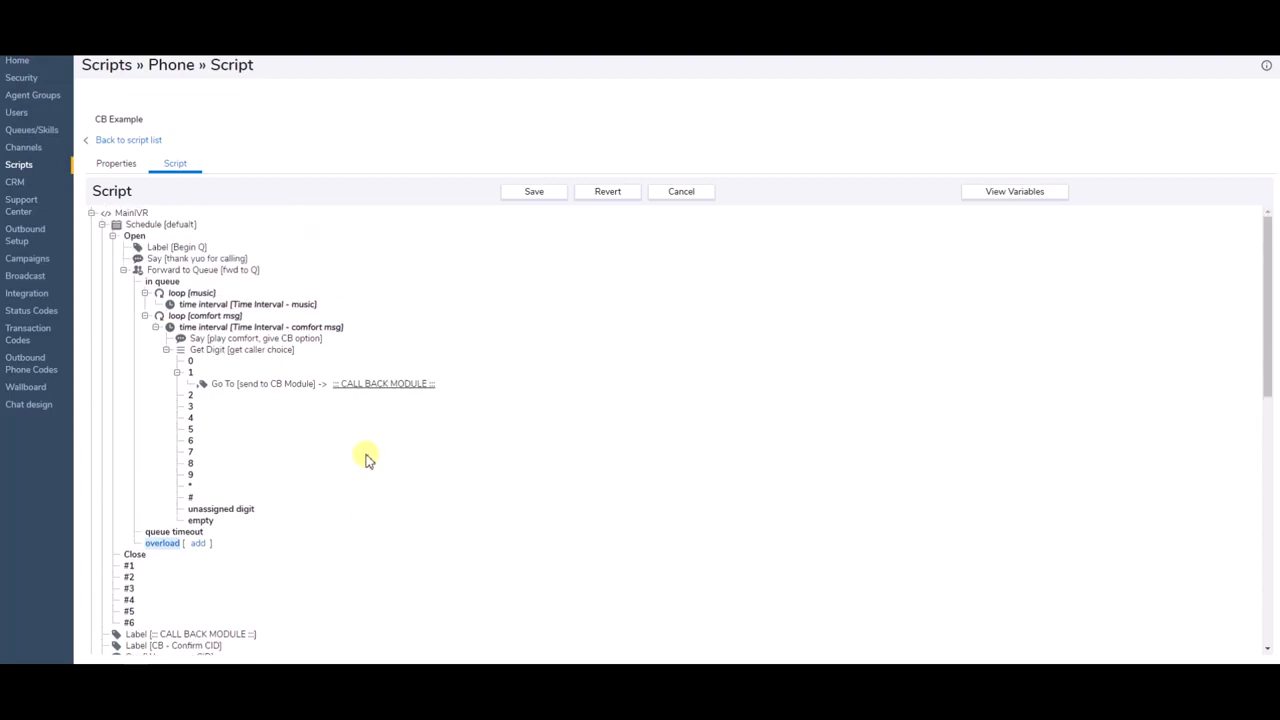